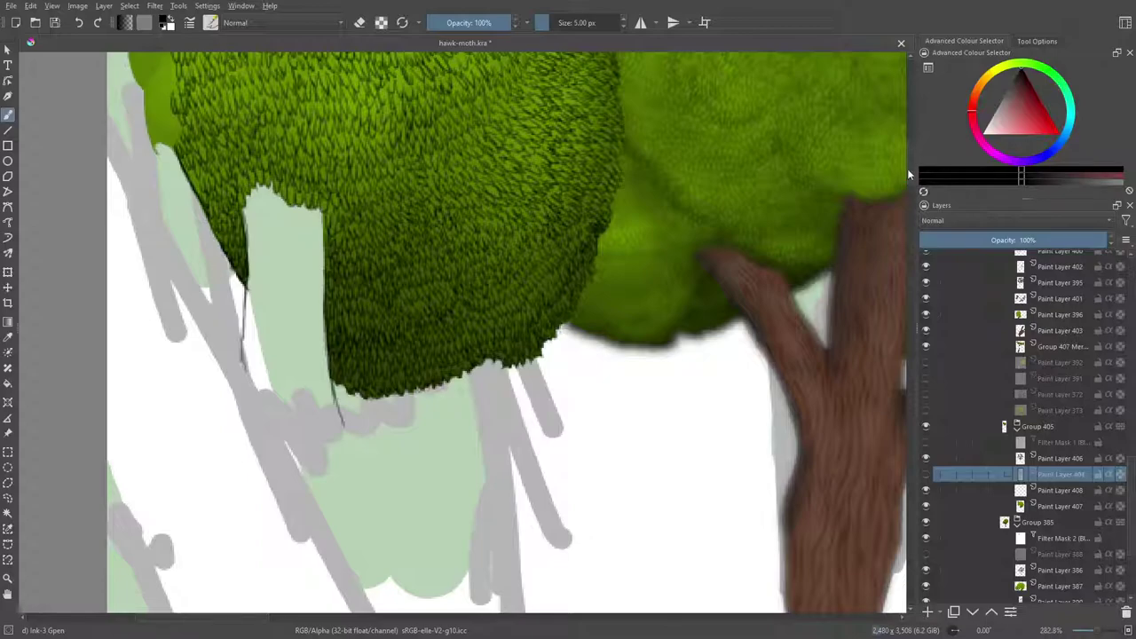
Show the rough sketch on Paint Layer 404 and set that layer's opacity to 71%.
scroll(911, 169, up, 5)
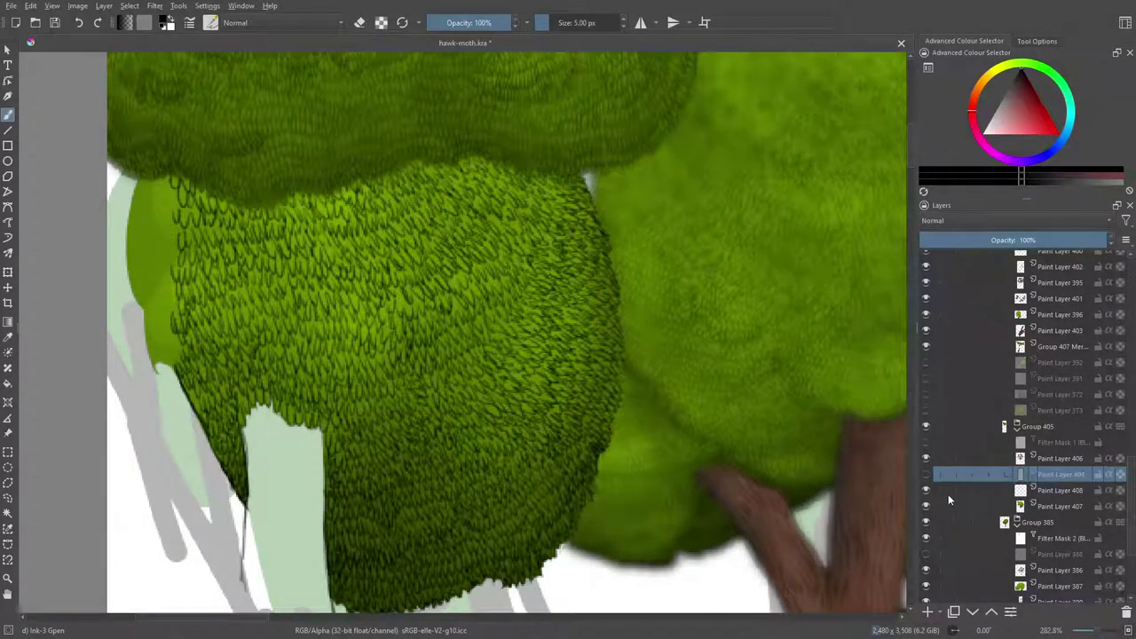
click(926, 475)
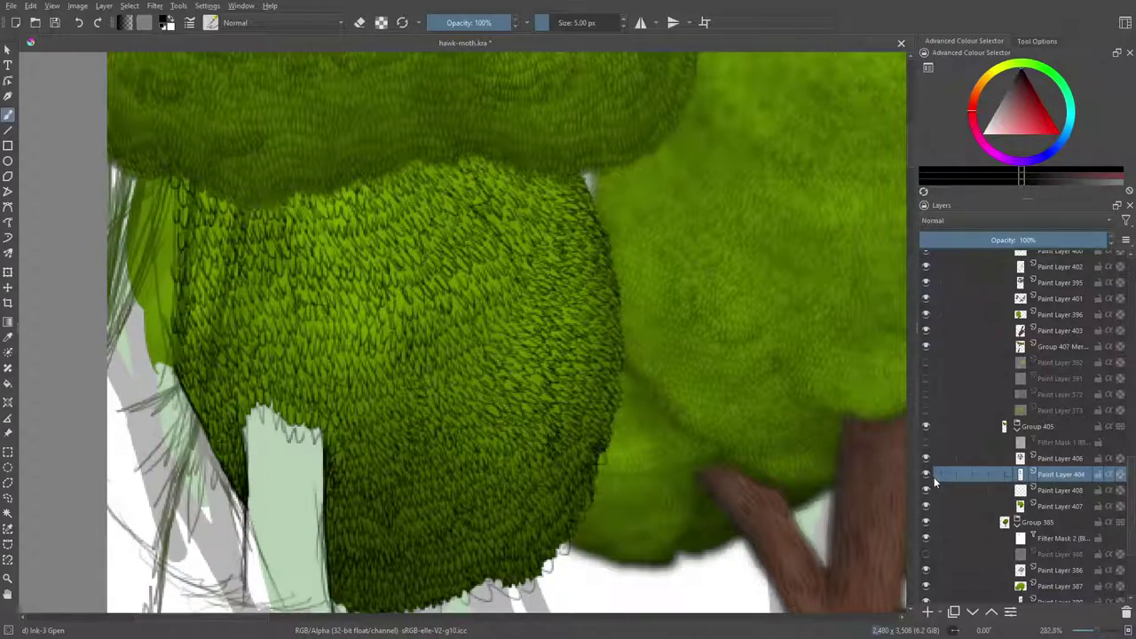
click(1034, 240)
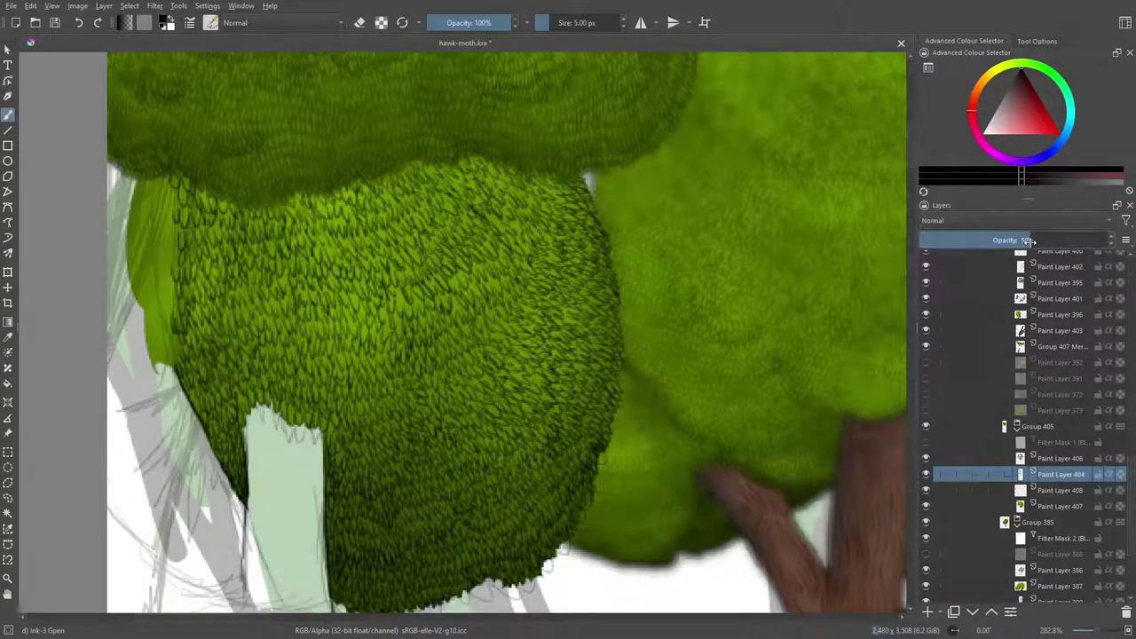
drag(1034, 240, 1052, 239)
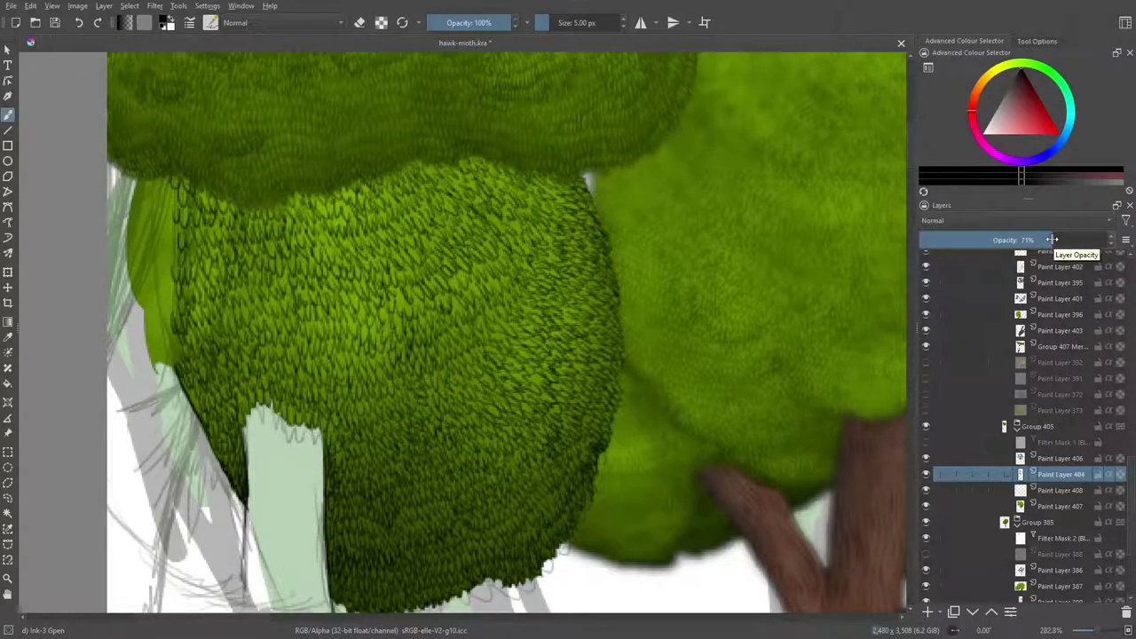
scroll(909, 151, down, 5)
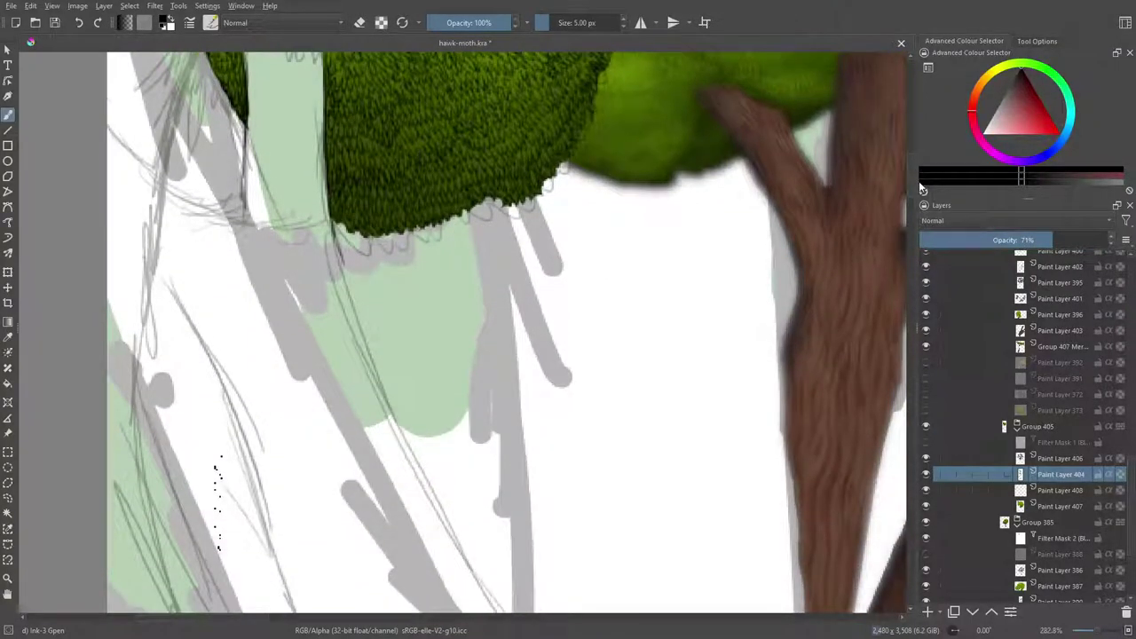
Make Paint Layer 406 the active layer and hide the filter masks in Group 353, Group 363 and Group 371.
click(1061, 458)
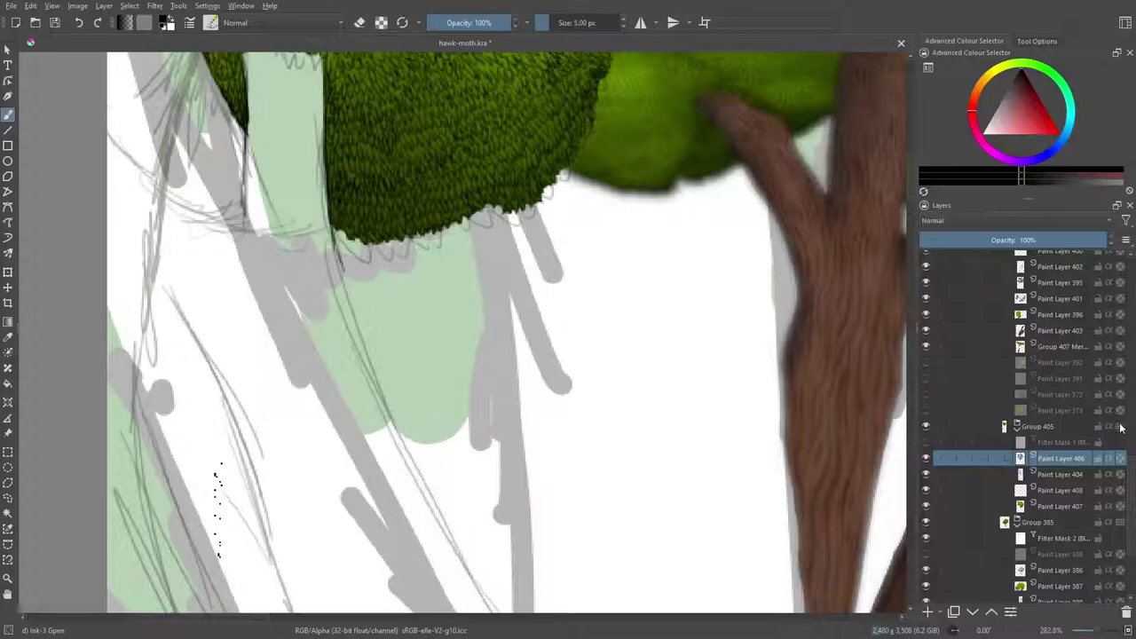
drag(1131, 466, 1129, 370)
click(926, 422)
click(926, 501)
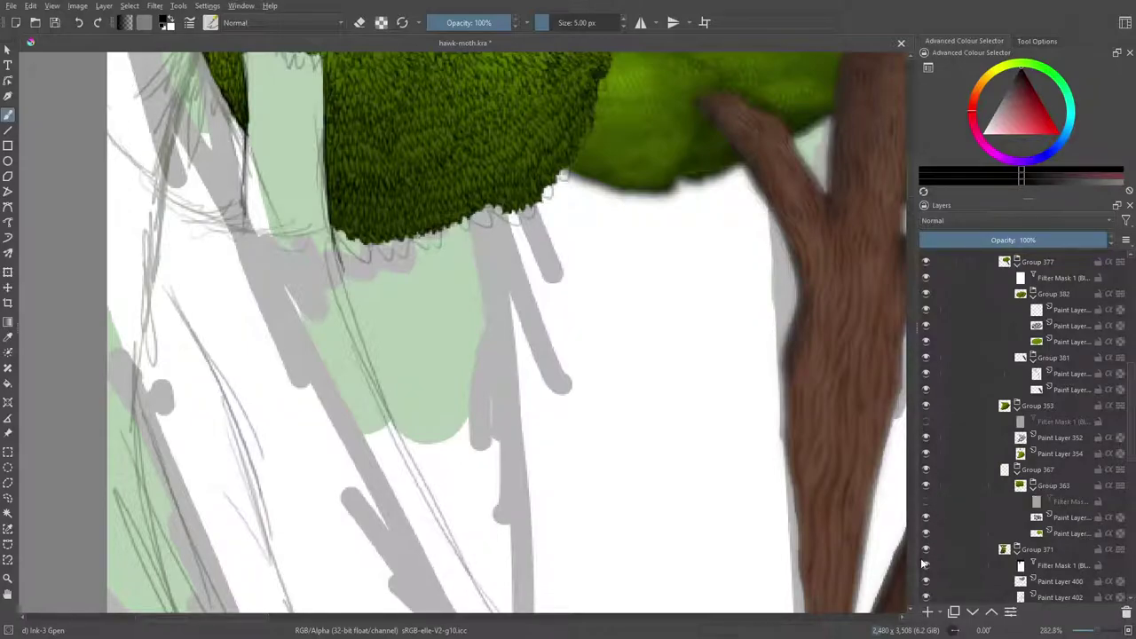
click(928, 566)
drag(1134, 380, 1133, 495)
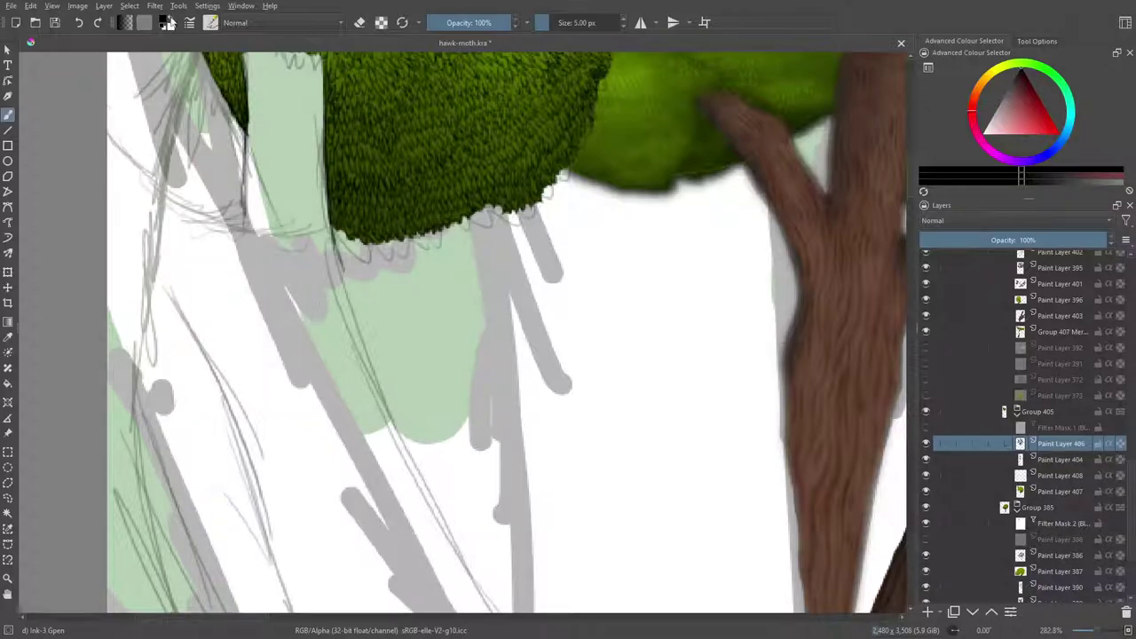
Choose the Pencil-2 brush preset and set its size to 3.65 px.
click(211, 22)
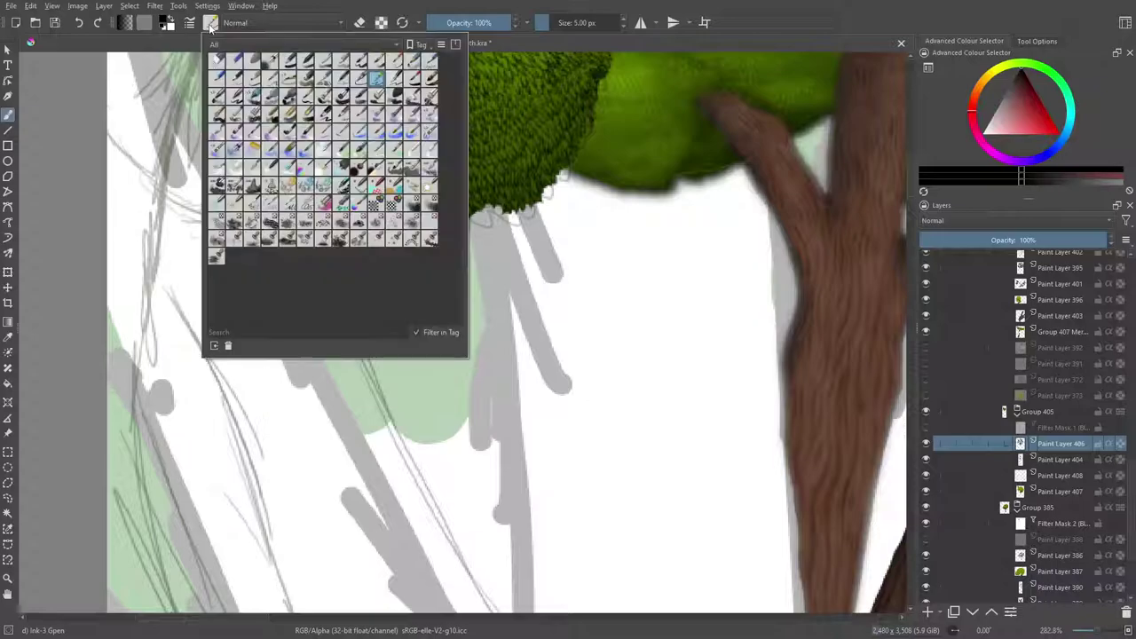
click(236, 96)
click(235, 78)
right_click(581, 332)
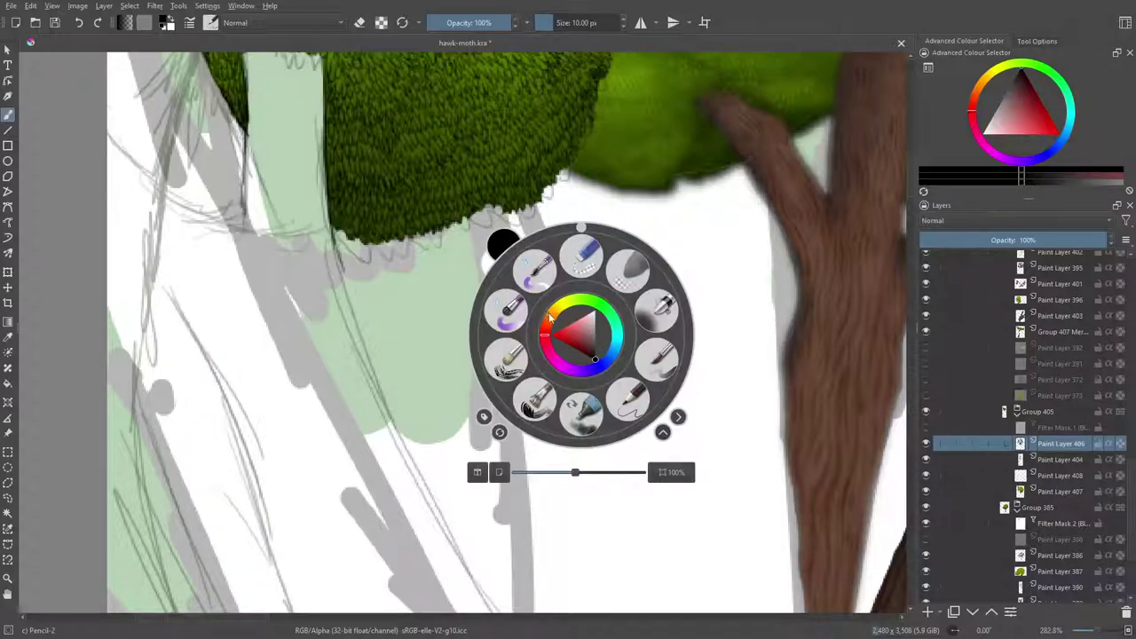
click(479, 233)
click(547, 19)
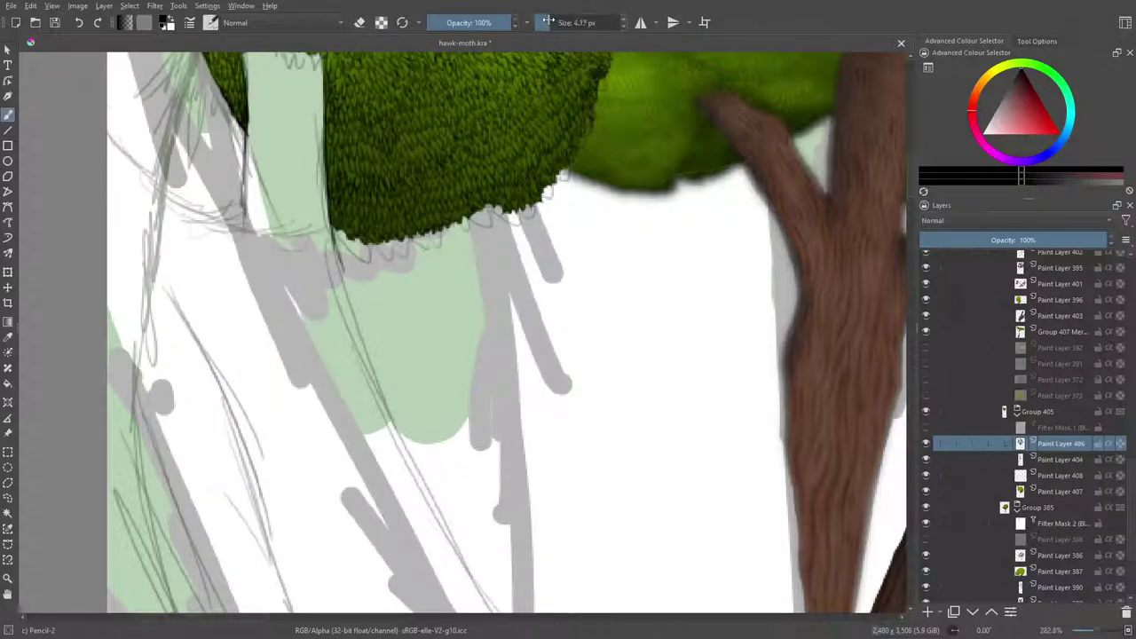
click(547, 20)
click(548, 20)
click(542, 20)
right_click(218, 286)
click(219, 208)
Trace the trunk's right edge over the sketch, from below the foliage down to the tip of its root.
drag(913, 180, 912, 185)
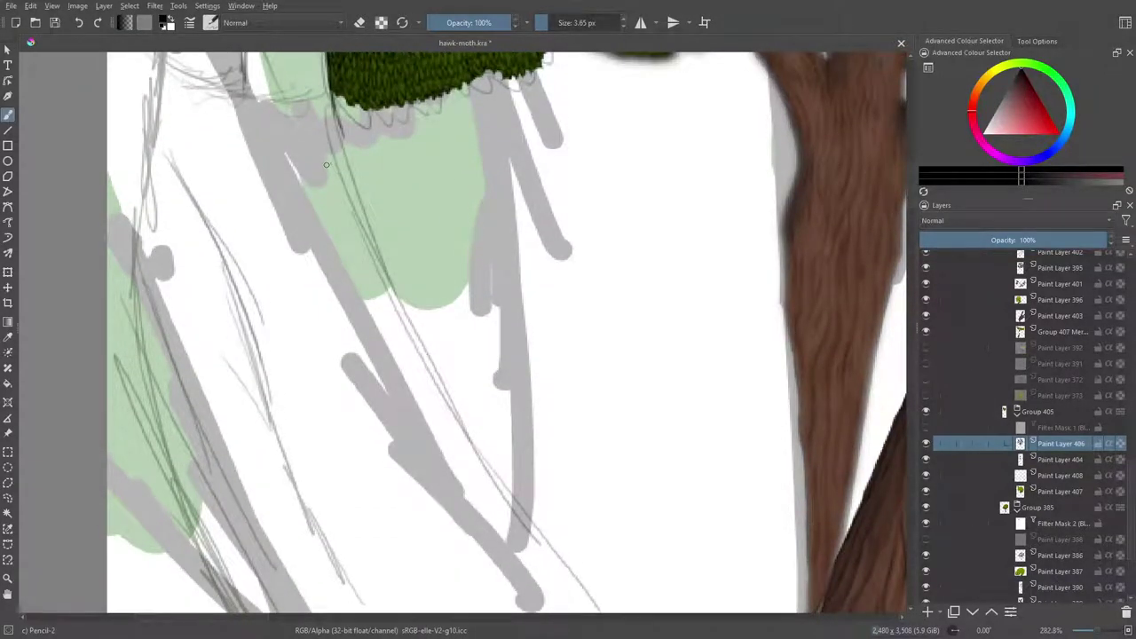
key(e)
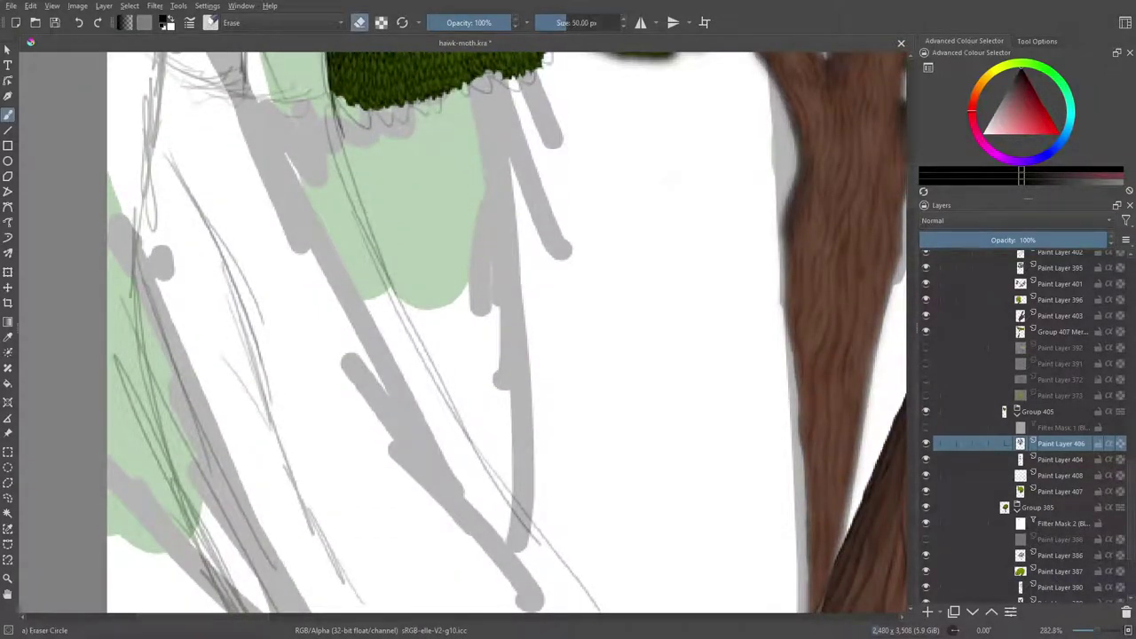
key(slash)
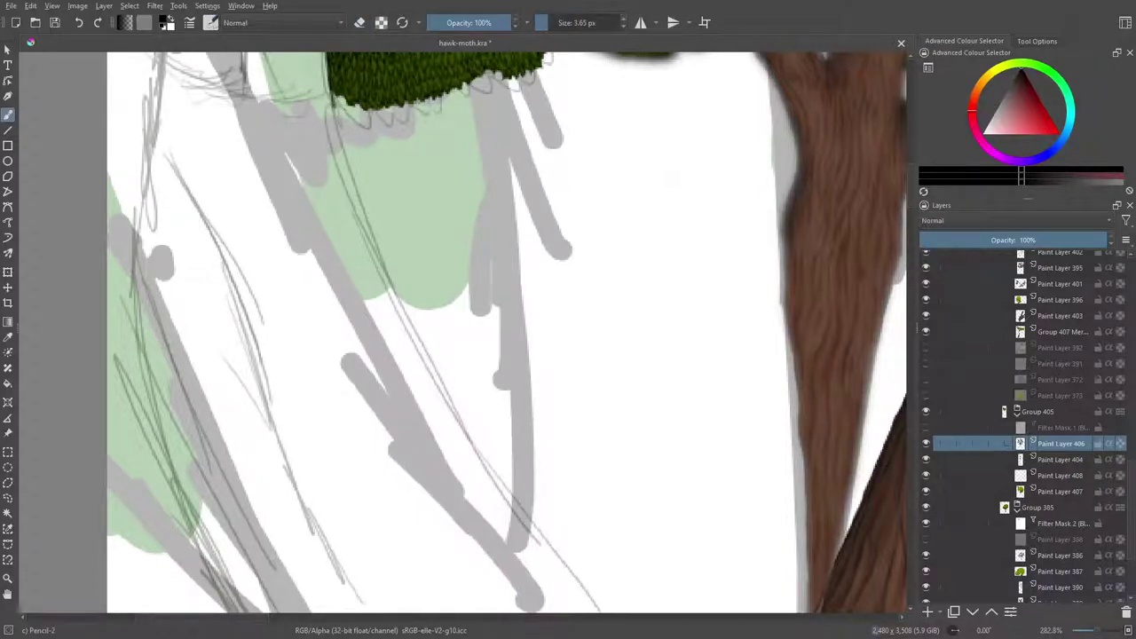
right_click(319, 145)
right_click(344, 150)
mouse_move(334, 105)
mouse_down()
mouse_move(410, 326)
mouse_move(543, 547)
mouse_up()
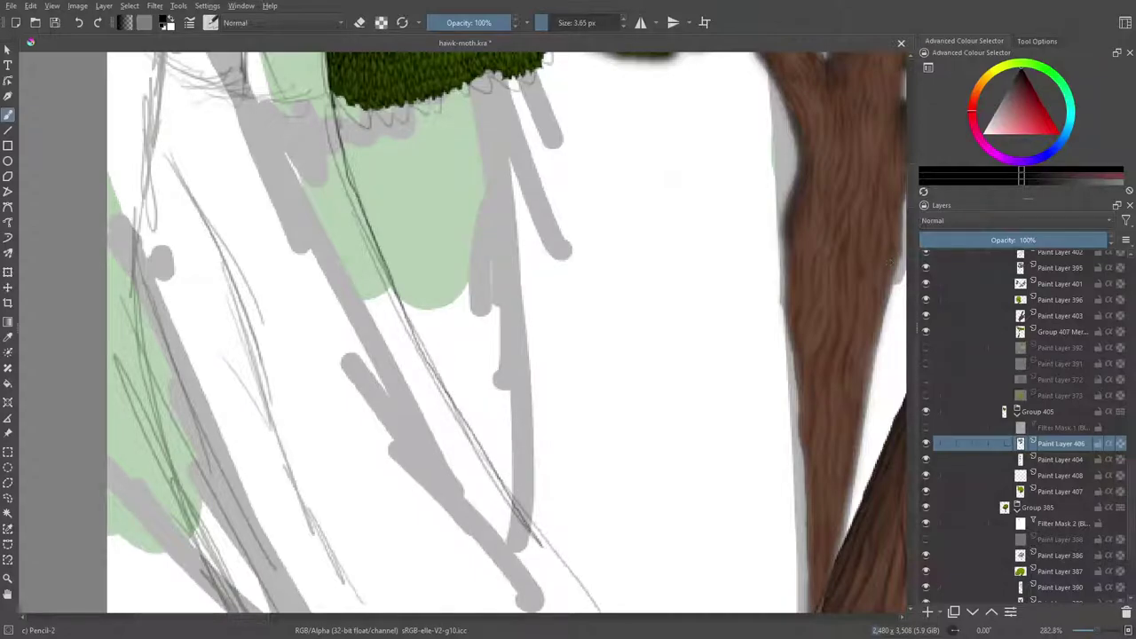
scroll(666, 223, down, 5)
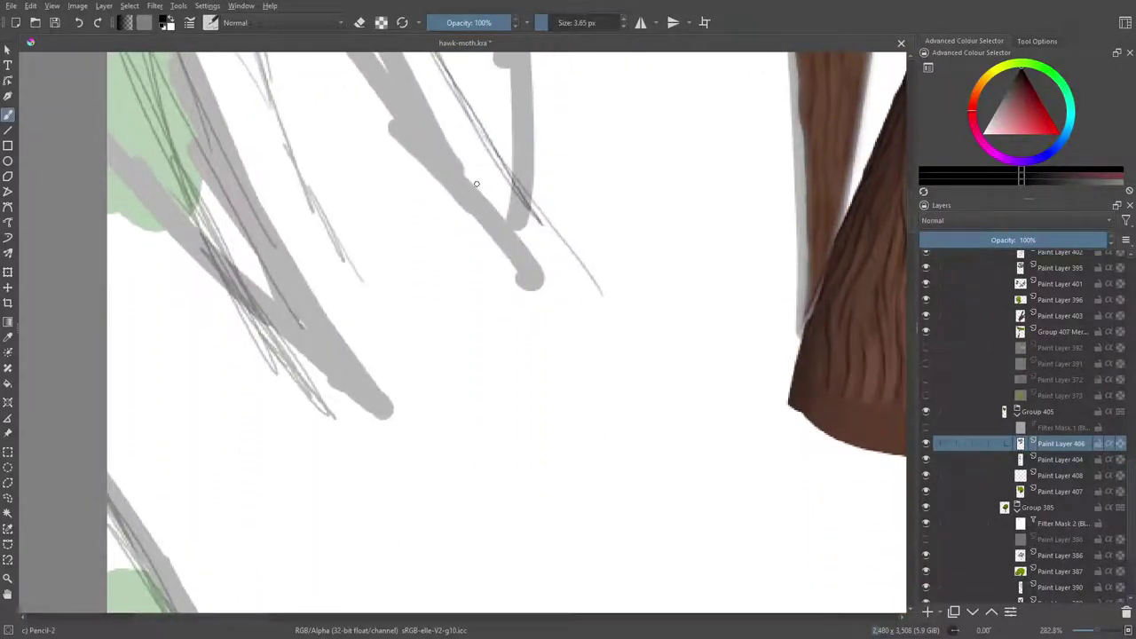
scroll(506, 333, up, 4)
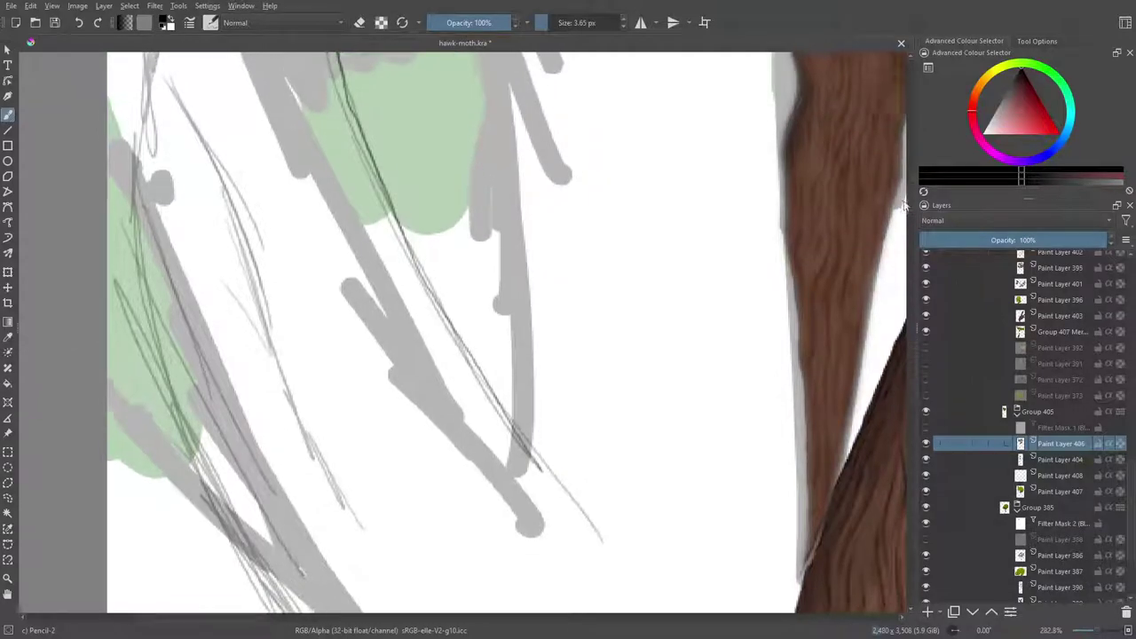
click(929, 448)
click(928, 448)
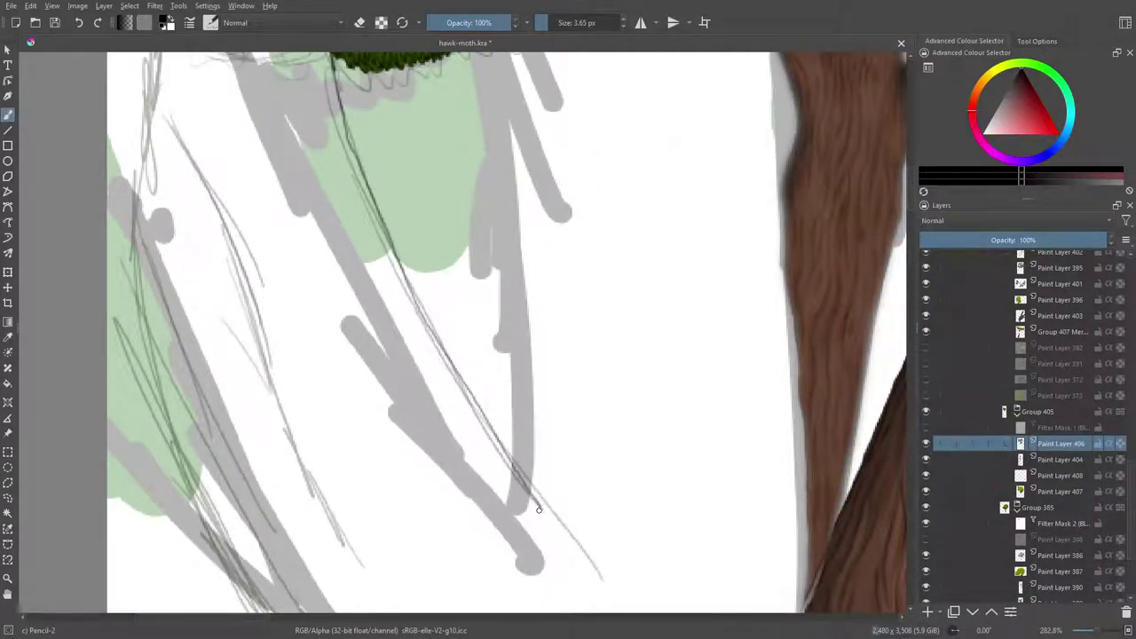
drag(536, 502, 603, 577)
Trace the trunk's left edge over the sketch, curving down from the fork towards the ground.
scroll(904, 173, up, 5)
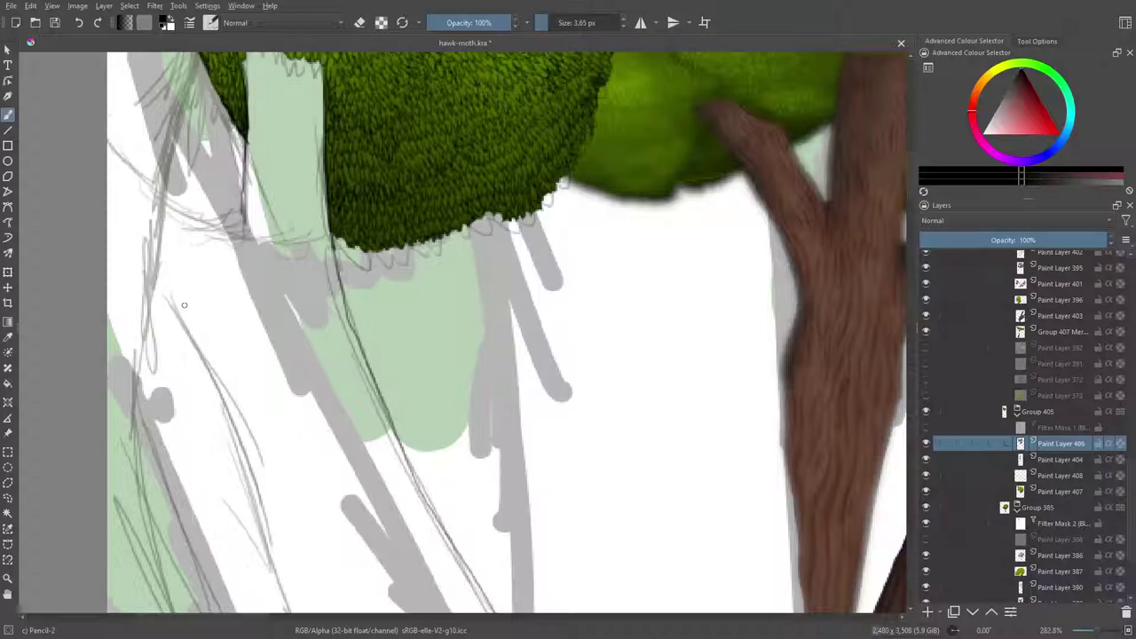
mouse_move(149, 297)
mouse_down()
mouse_move(216, 398)
mouse_move(282, 563)
mouse_up()
scroll(917, 187, down, 6)
mouse_move(916, 201)
mouse_down()
mouse_move(920, 213)
mouse_move(916, 198)
mouse_up()
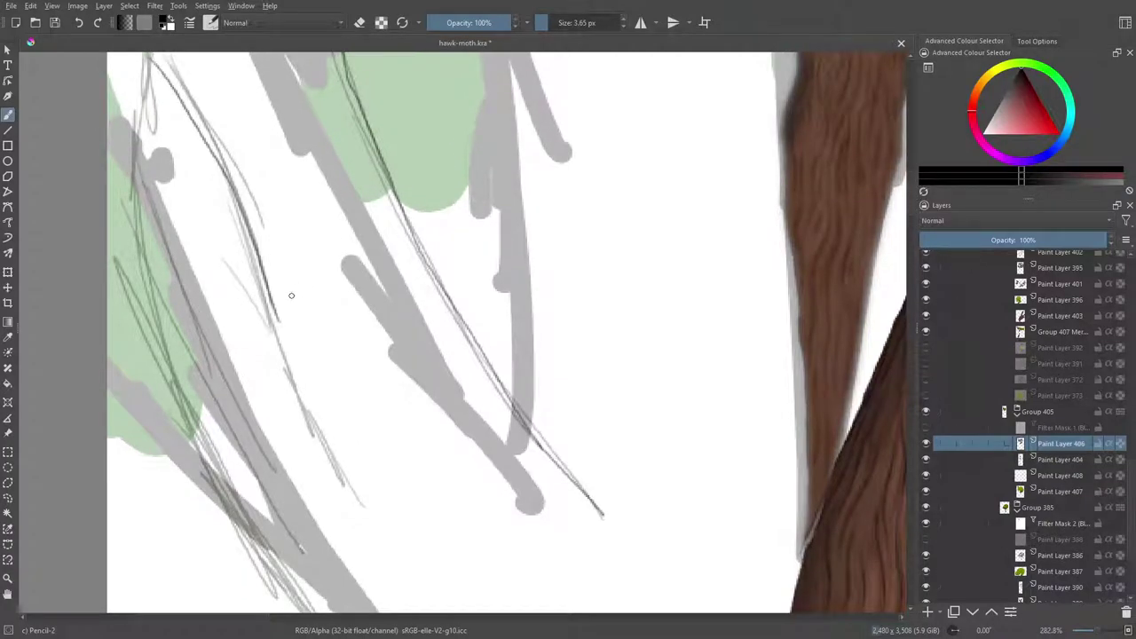
mouse_move(272, 308)
mouse_down()
mouse_move(313, 428)
mouse_move(372, 521)
mouse_up()
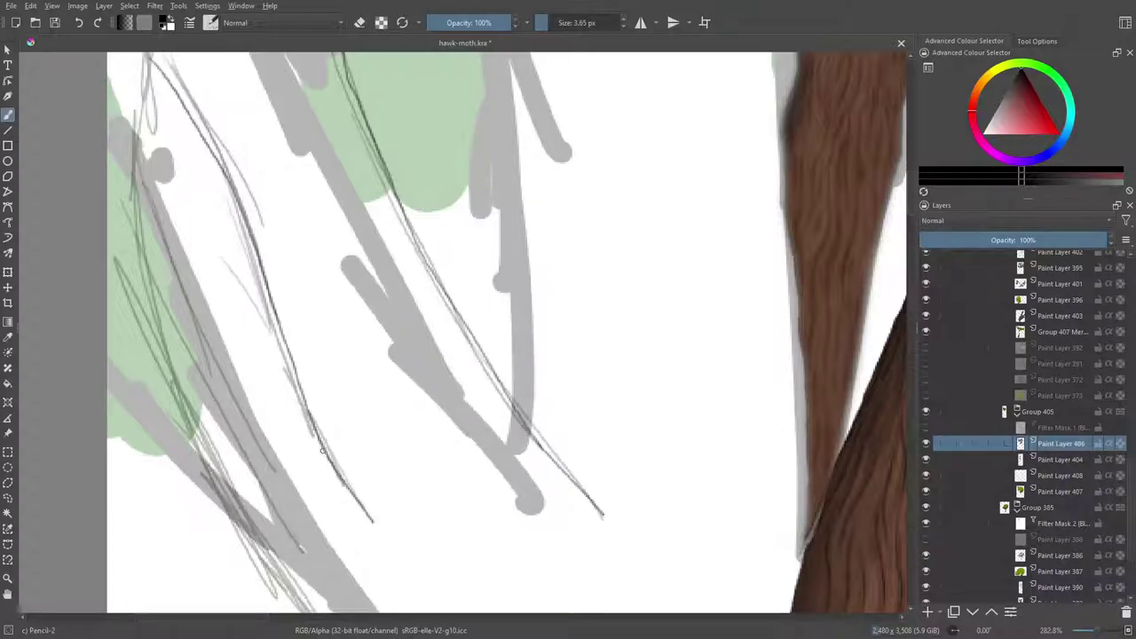
Redraw the lower end of the trunk's left edge line further down, erasing the misplaced end.
drag(313, 431, 383, 589)
key(e)
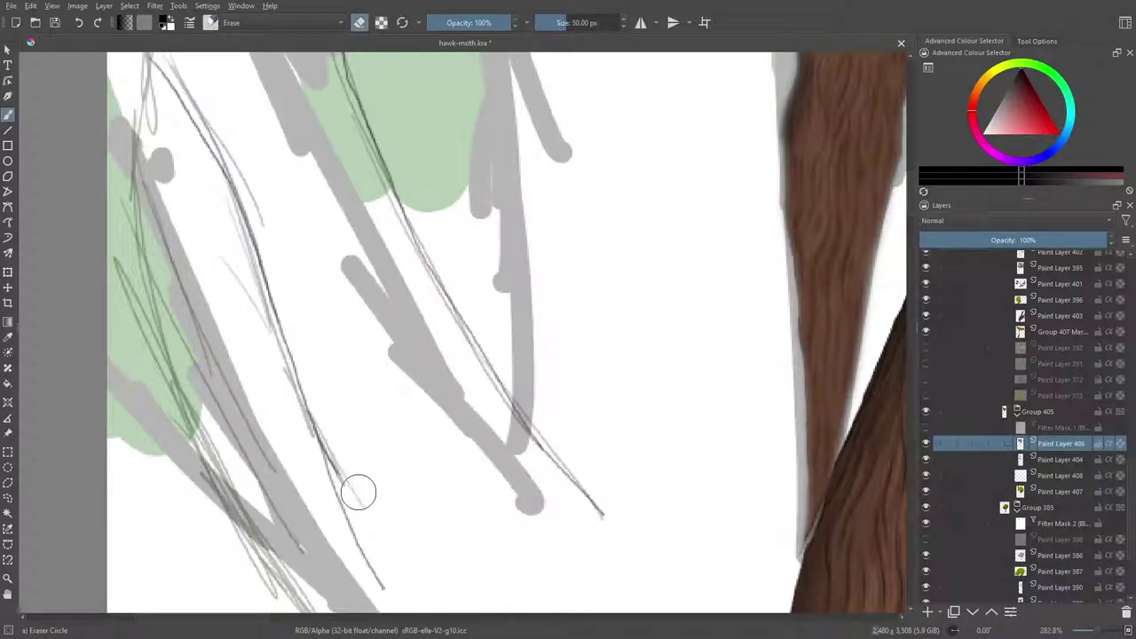
key(e)
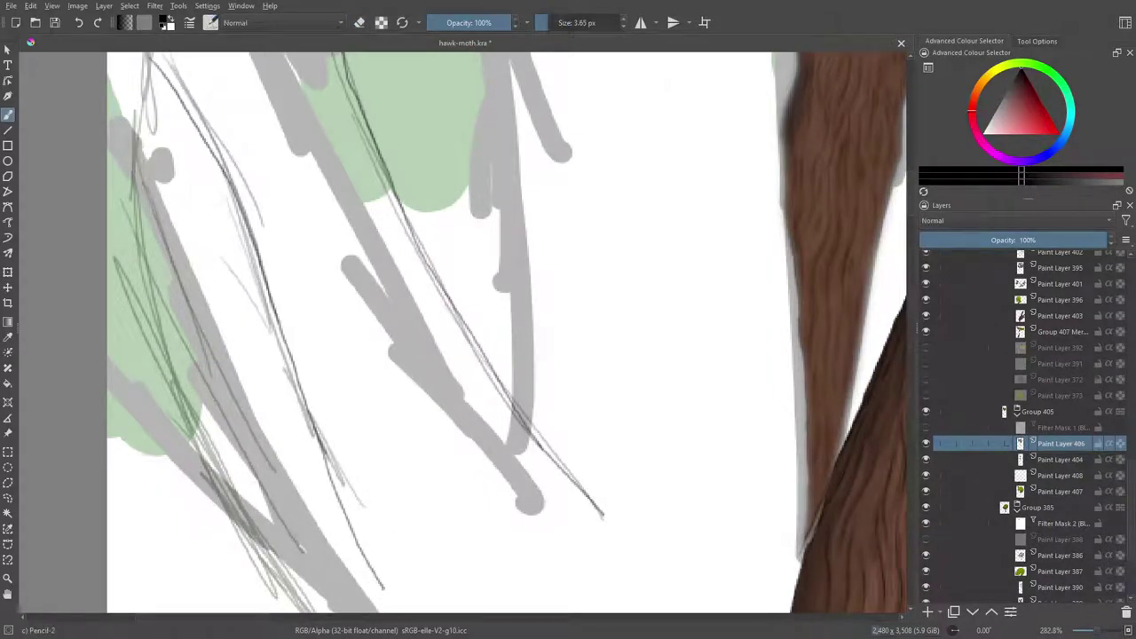
key(e)
mouse_move(355, 589)
mouse_down()
mouse_move(311, 490)
mouse_move(353, 485)
mouse_move(360, 454)
mouse_move(322, 441)
mouse_move(405, 582)
mouse_up()
key(e)
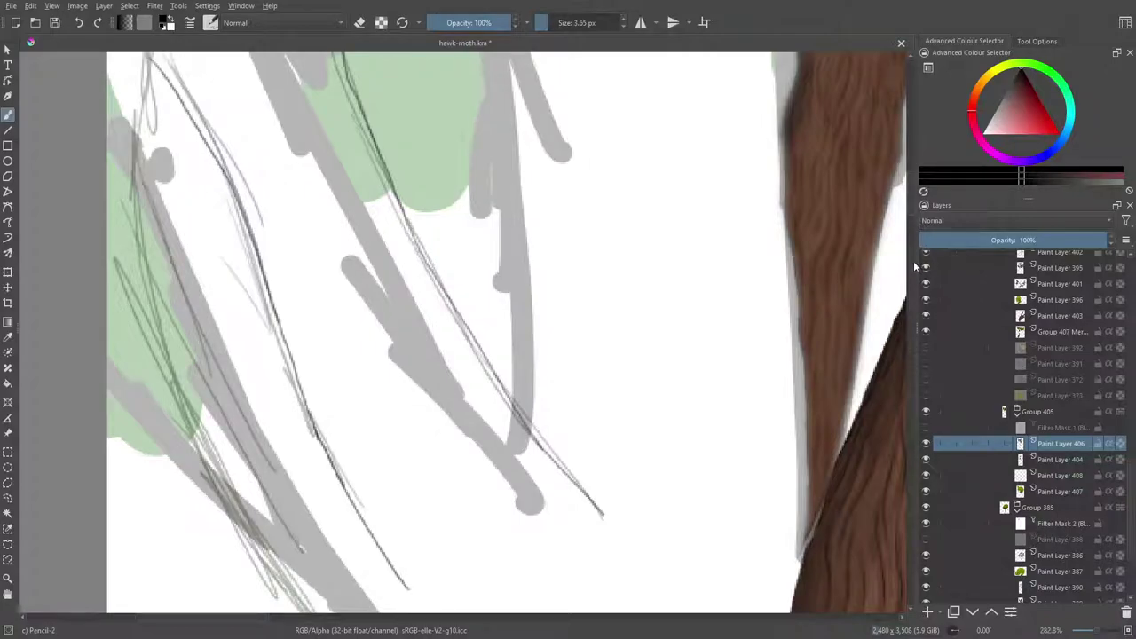
Sketch the branch edges meeting at the fork below the left foliage and erase the excess, keeping the short downward line.
scroll(910, 193, up, 6)
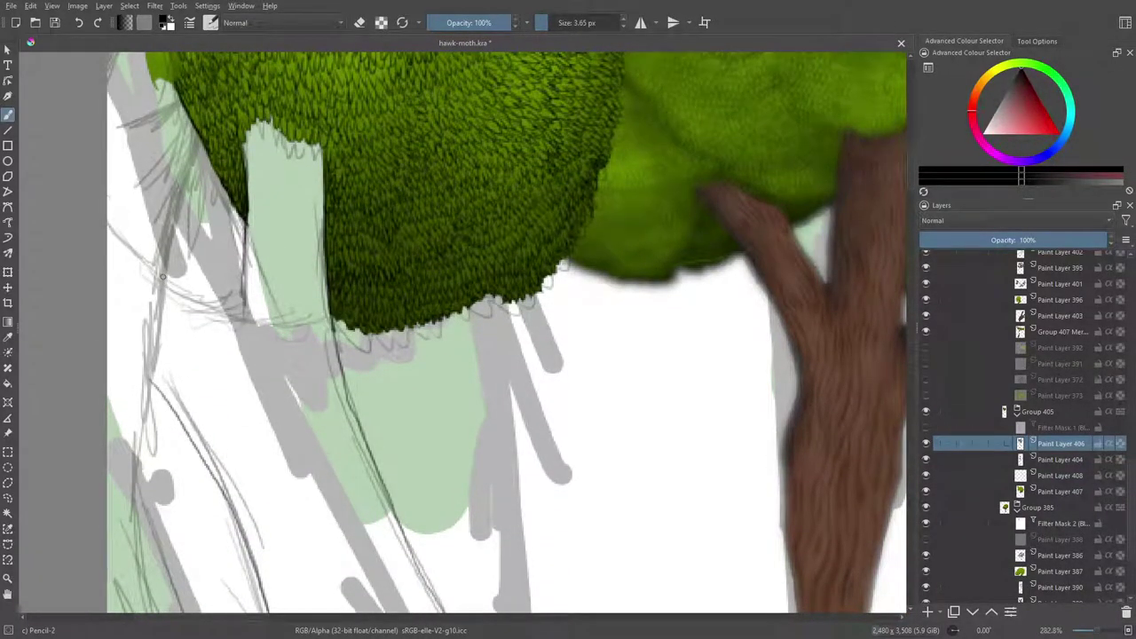
mouse_move(162, 277)
mouse_down()
mouse_move(224, 319)
mouse_move(242, 327)
mouse_move(244, 313)
mouse_move(267, 386)
mouse_up()
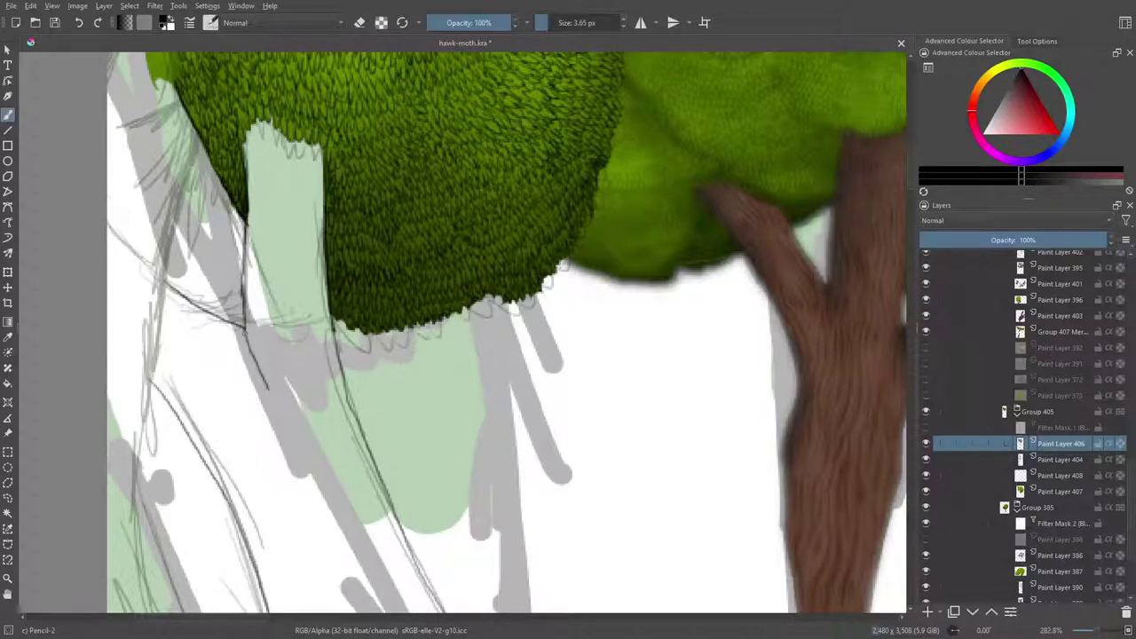
drag(244, 328, 254, 372)
drag(242, 327, 171, 260)
key(e)
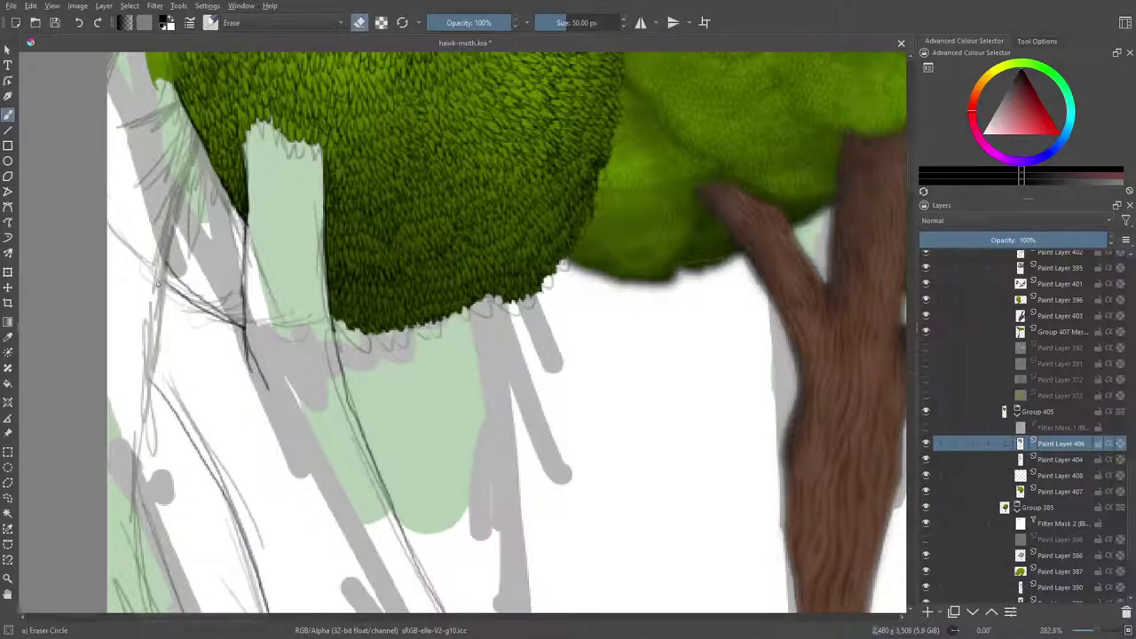
mouse_move(198, 319)
mouse_down()
mouse_move(217, 319)
mouse_move(257, 349)
mouse_move(273, 392)
mouse_move(254, 343)
mouse_move(264, 380)
mouse_up()
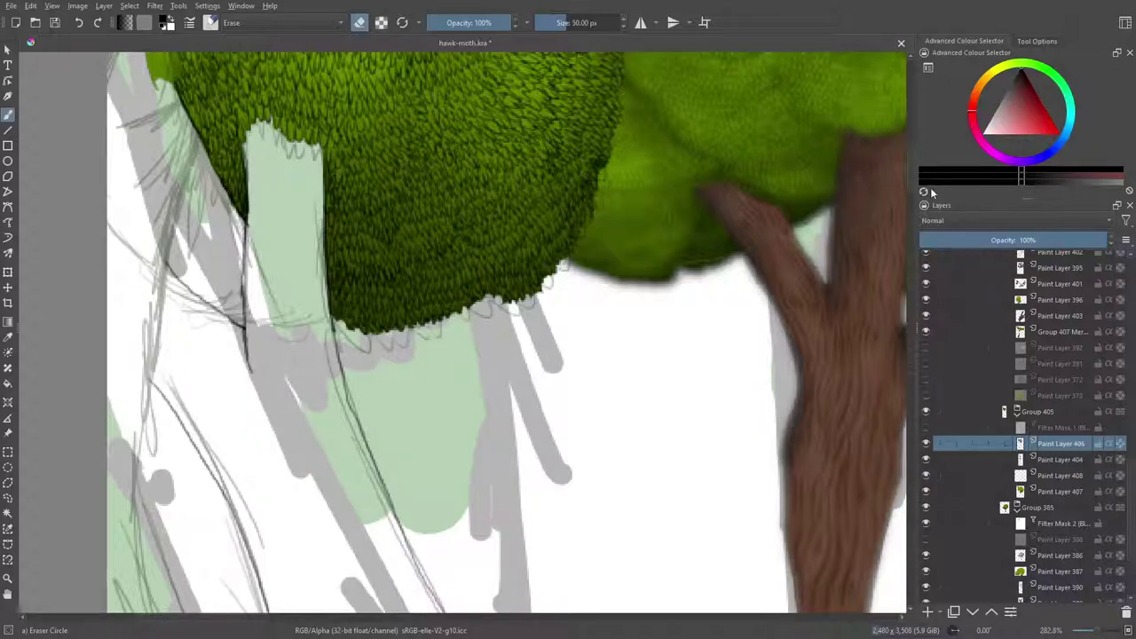
Add a new paint layer above Paint Layer 406 and switch from the eraser back to the Pencil-2 brush.
drag(913, 167, 916, 184)
scroll(916, 184, down, 3)
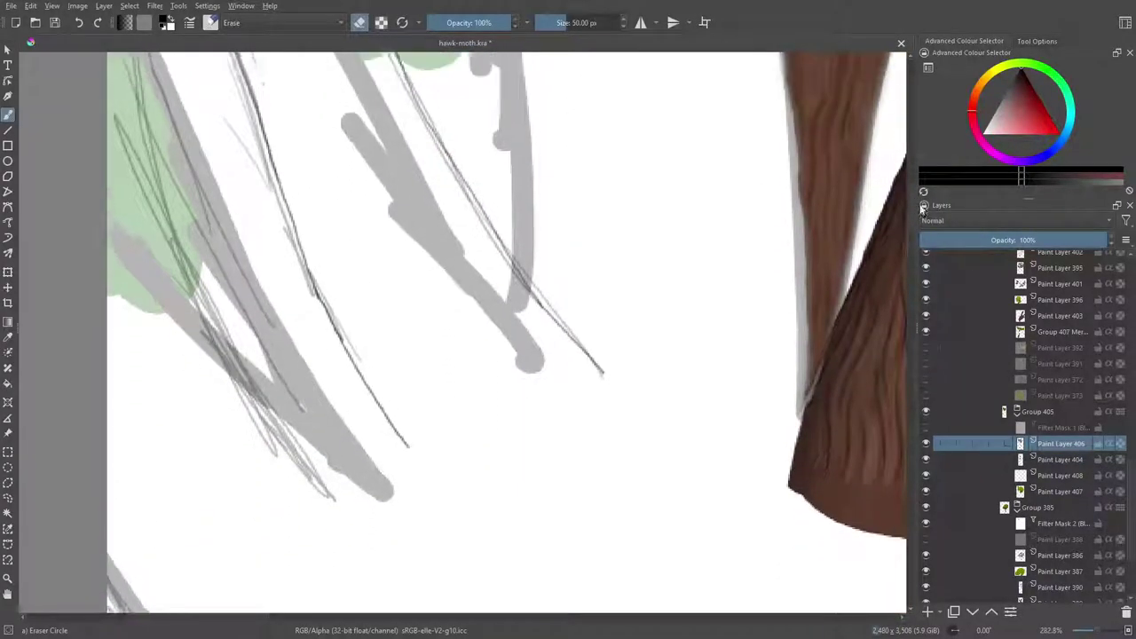
scroll(916, 180, up, 5)
scroll(916, 180, up, 3)
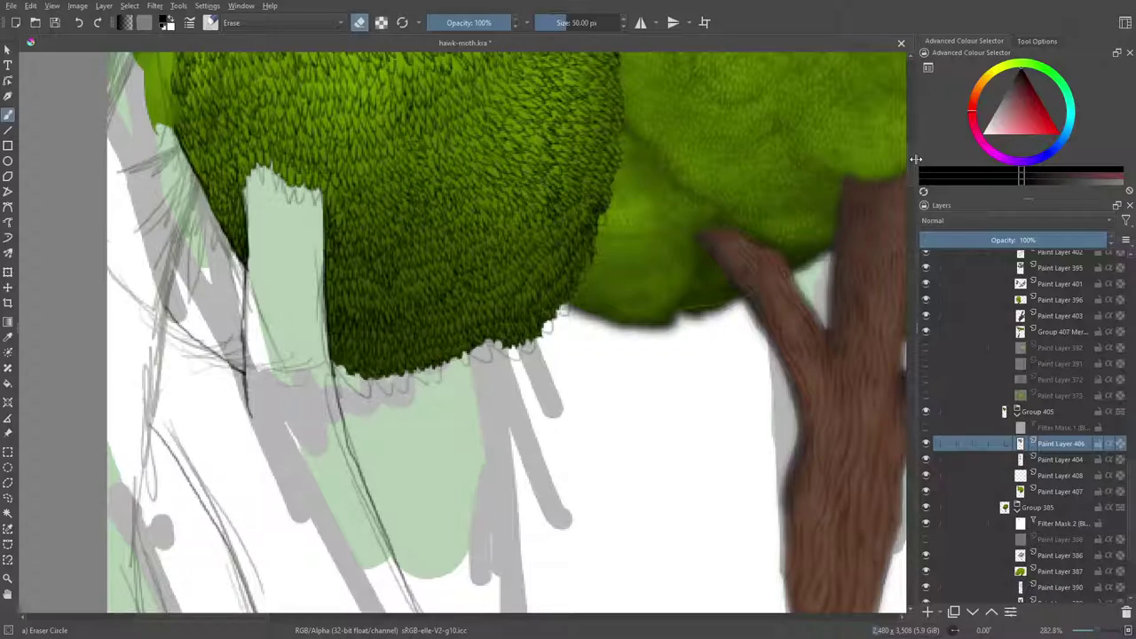
click(929, 611)
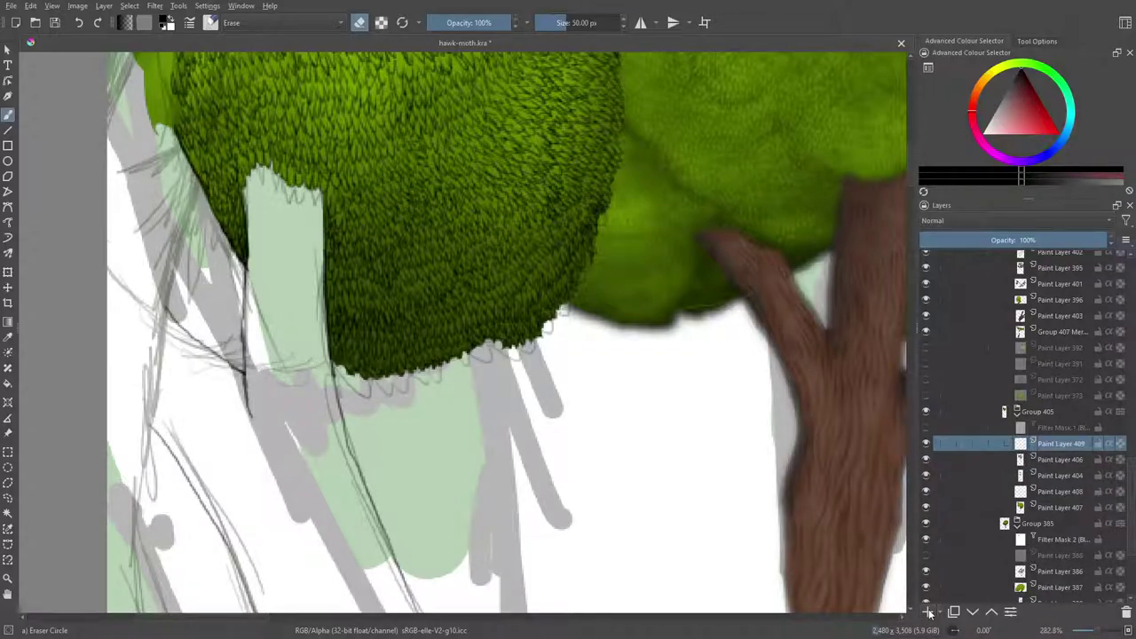
key(slash)
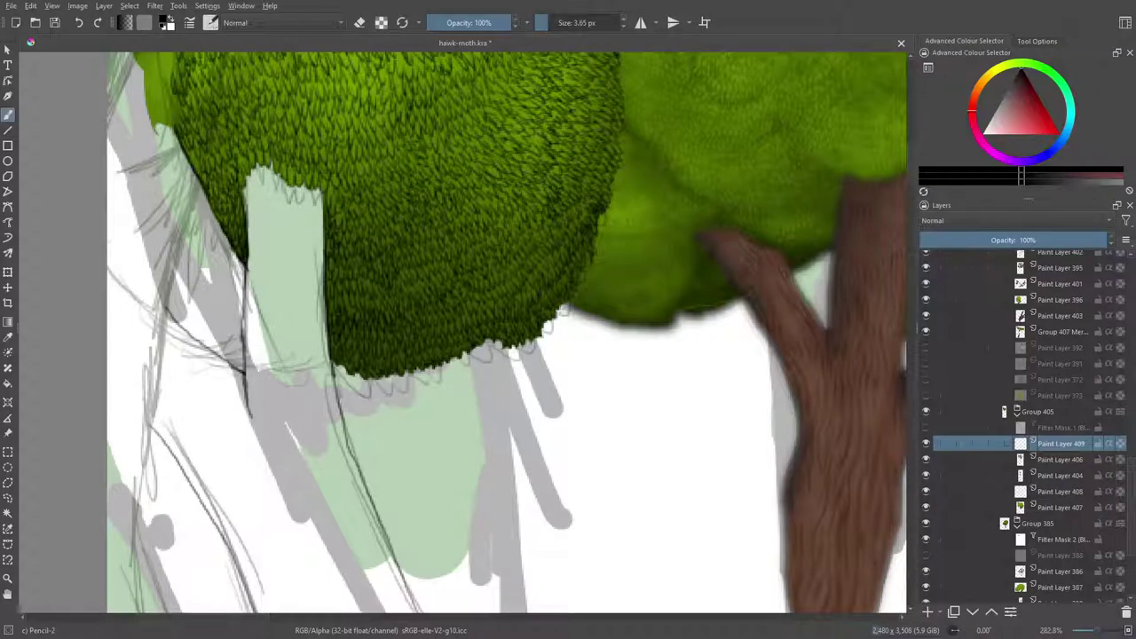
scroll(906, 172, up, 5)
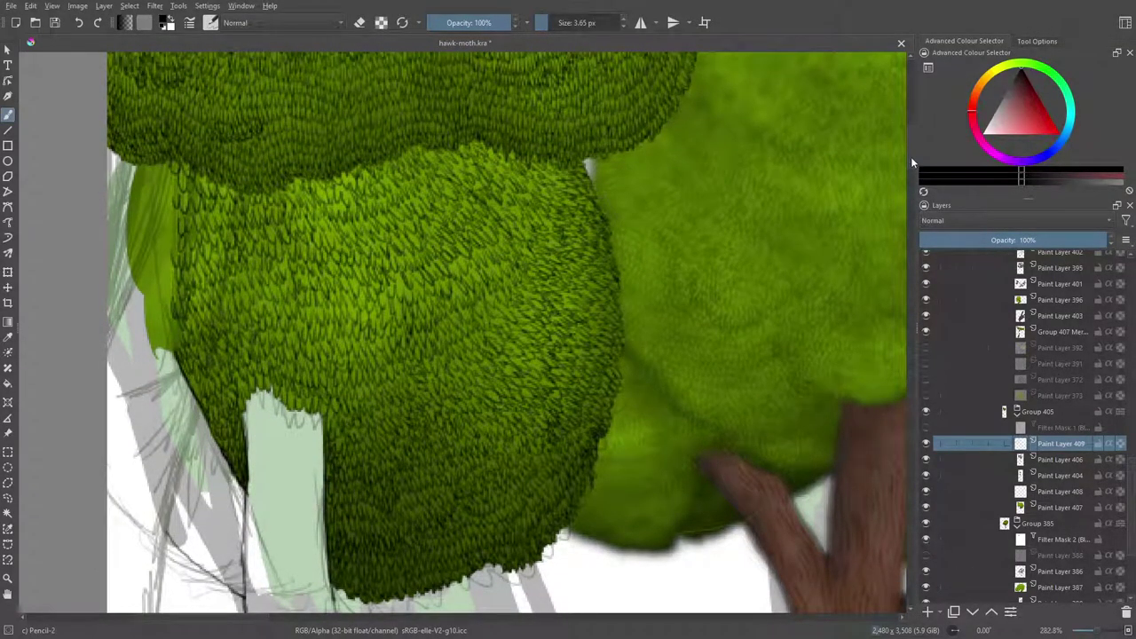
scroll(911, 157, down, 12)
scroll(923, 192, up, 4)
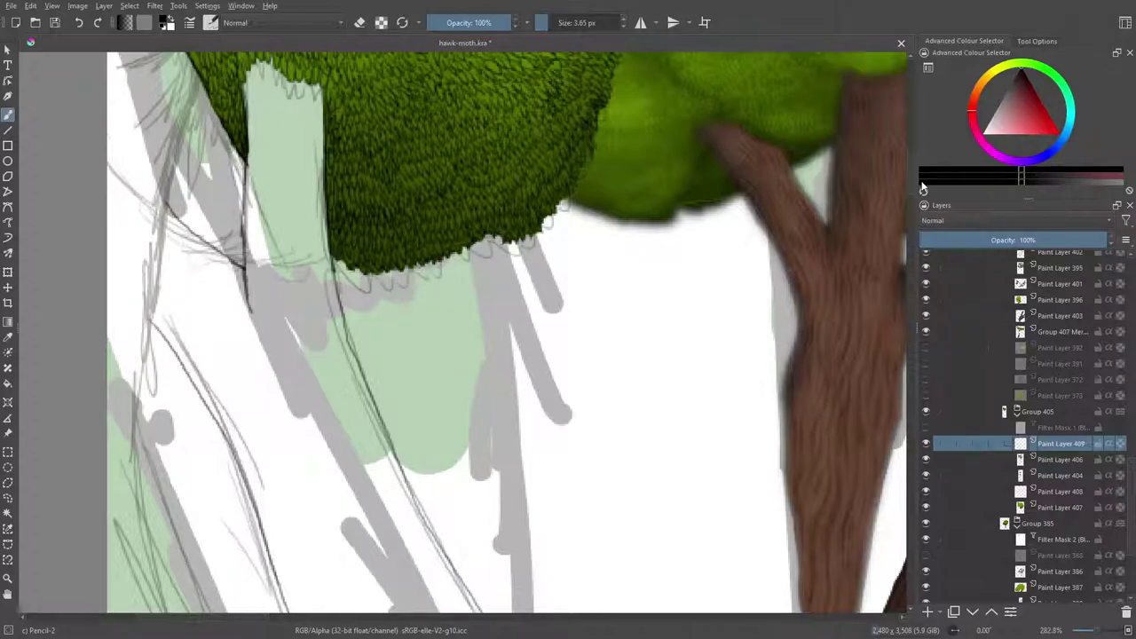
scroll(915, 174, down, 5)
drag(916, 211, 918, 207)
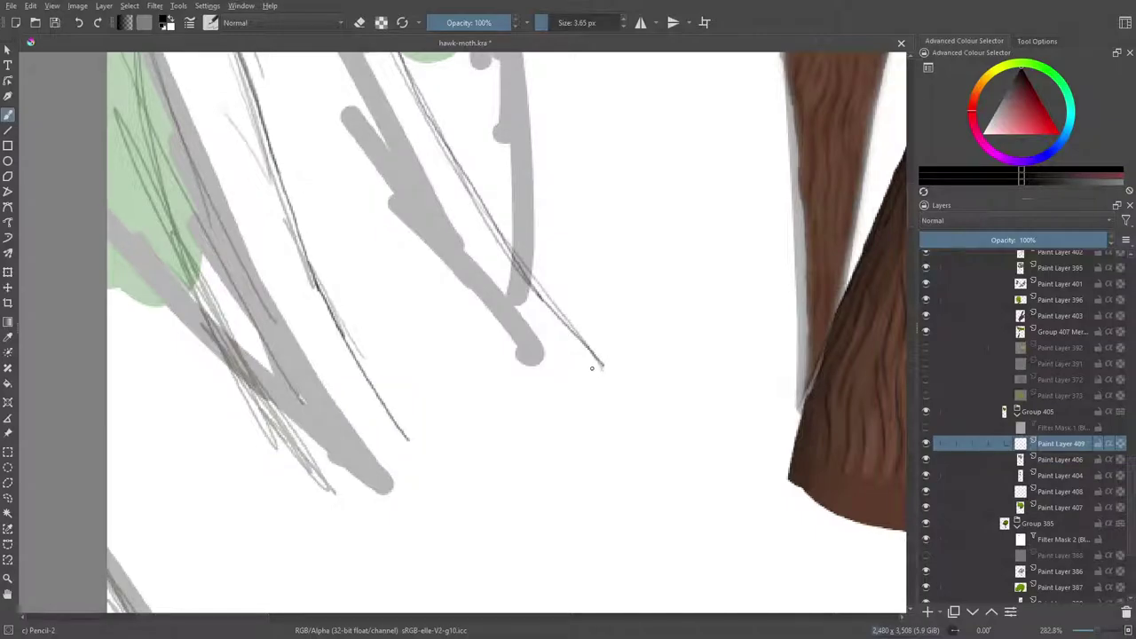
Draw wavy bark lines along the right edge of the left tree's trunk, from its lower end upwards.
mouse_move(592, 367)
mouse_down()
mouse_move(527, 298)
mouse_move(552, 349)
mouse_move(536, 359)
mouse_move(515, 346)
mouse_move(512, 335)
mouse_move(536, 344)
mouse_move(490, 302)
mouse_move(517, 314)
mouse_move(477, 258)
mouse_move(494, 252)
mouse_move(466, 225)
mouse_move(468, 238)
mouse_move(453, 229)
mouse_move(442, 204)
mouse_move(488, 236)
mouse_up()
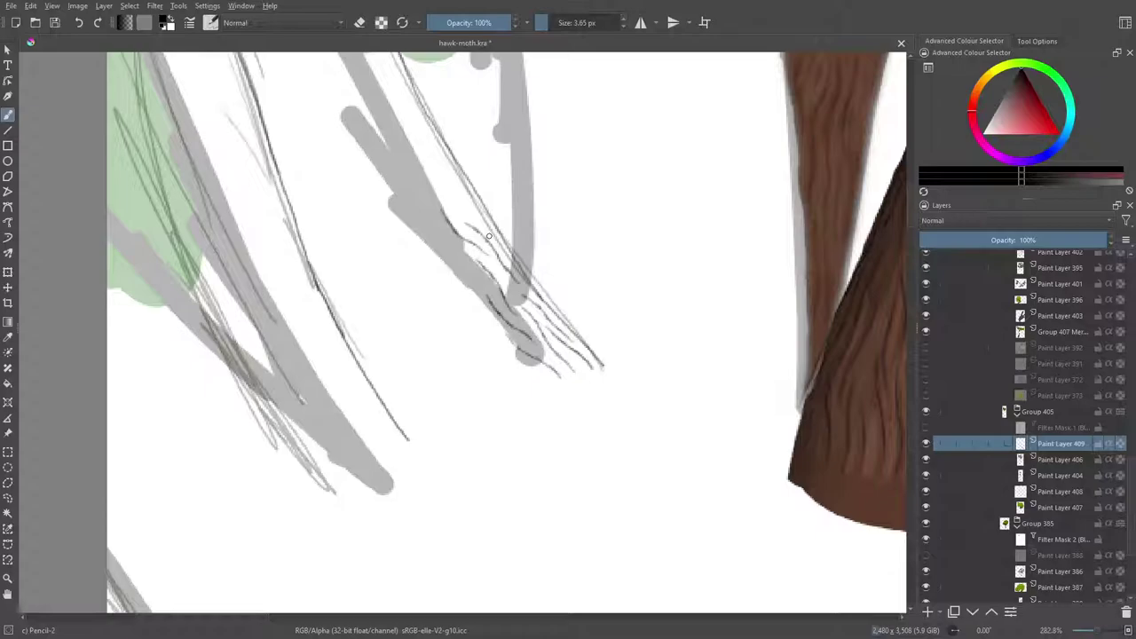
drag(485, 225, 434, 160)
drag(430, 224, 477, 311)
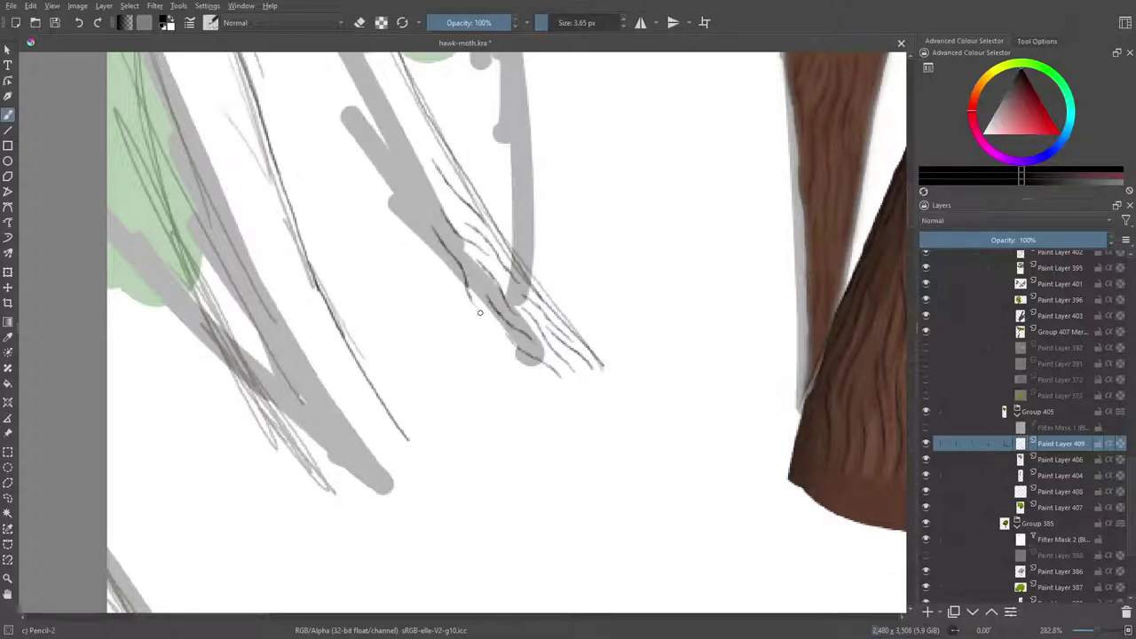
mouse_move(523, 380)
mouse_down()
mouse_move(466, 328)
mouse_move(474, 335)
mouse_move(405, 245)
mouse_move(435, 254)
mouse_move(395, 195)
mouse_move(434, 216)
mouse_move(393, 171)
mouse_up()
drag(448, 197, 402, 144)
drag(457, 178, 404, 104)
mouse_move(440, 153)
mouse_down()
mouse_move(408, 106)
mouse_move(412, 117)
mouse_up()
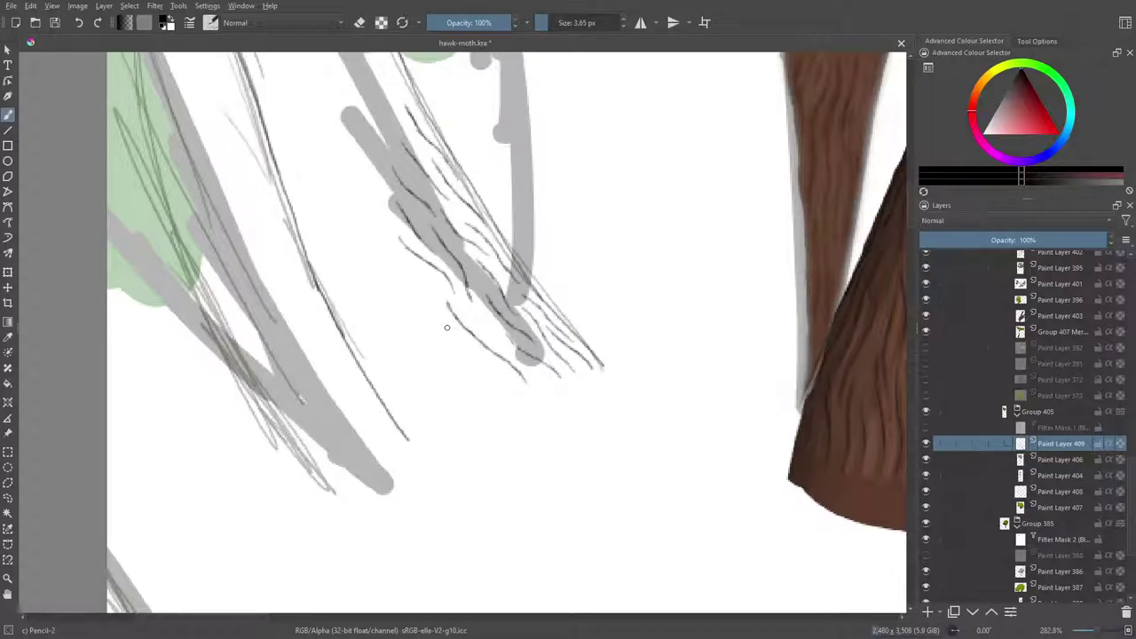
Continue the wavy bark lines across the trunk's lower end to its left edge.
drag(410, 274, 458, 354)
mouse_move(474, 394)
mouse_down()
mouse_move(415, 341)
mouse_move(415, 314)
mouse_move(373, 276)
mouse_move(382, 250)
mouse_move(357, 212)
mouse_up()
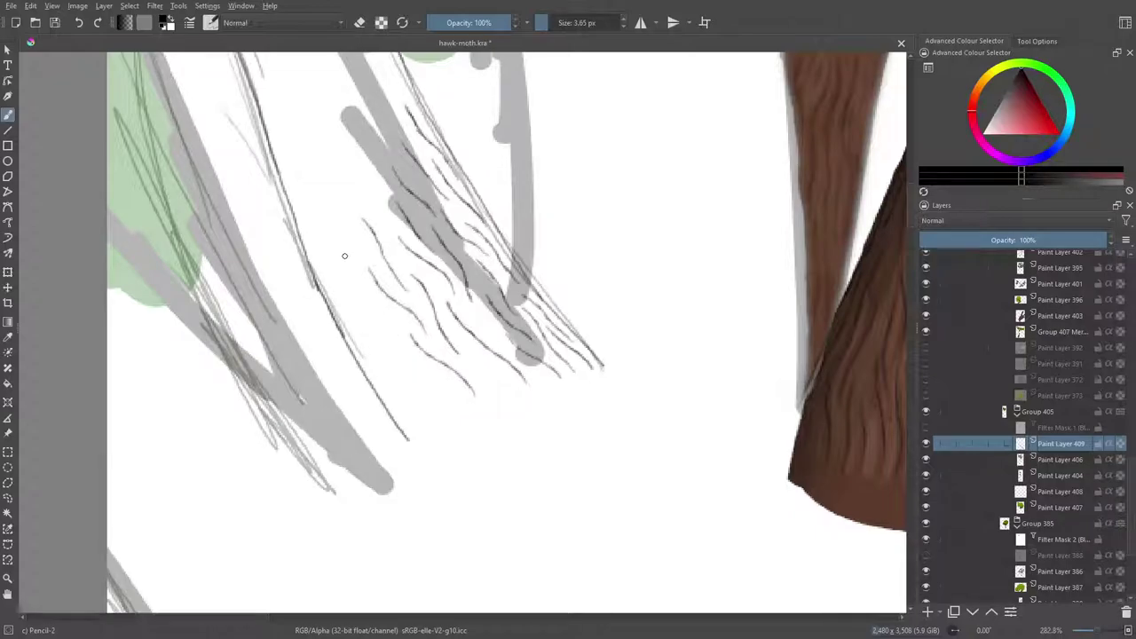
drag(349, 265, 384, 327)
mouse_move(451, 401)
mouse_down()
mouse_move(396, 363)
mouse_move(387, 377)
mouse_move(420, 418)
mouse_up()
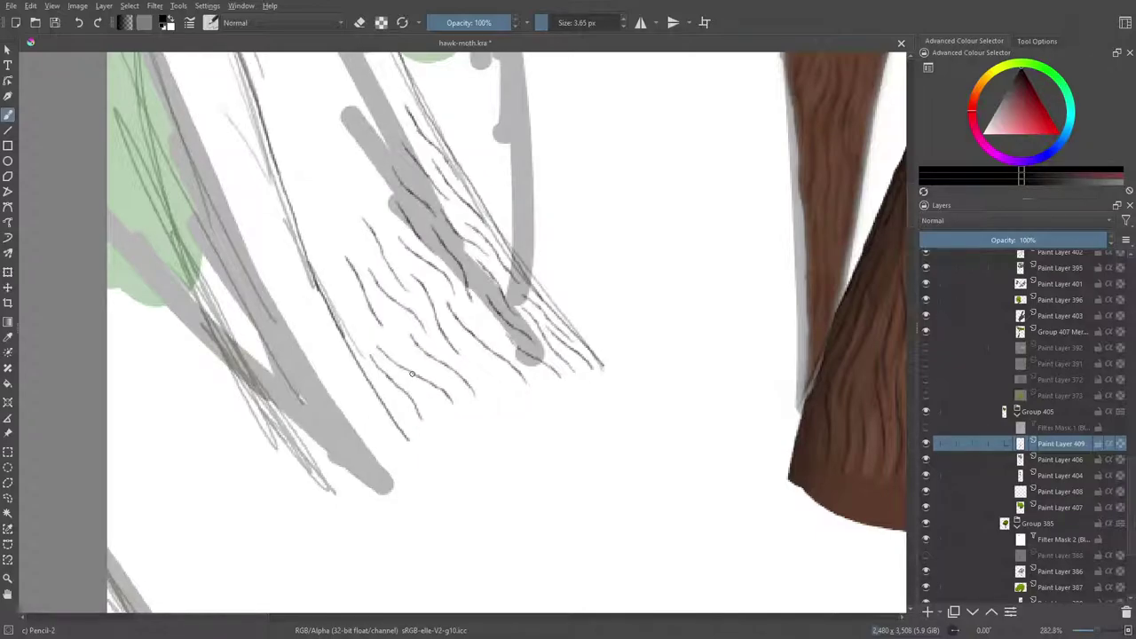
Add bark lines further up the trunk along its left edge, above the lines at its lower end.
drag(913, 209, 915, 203)
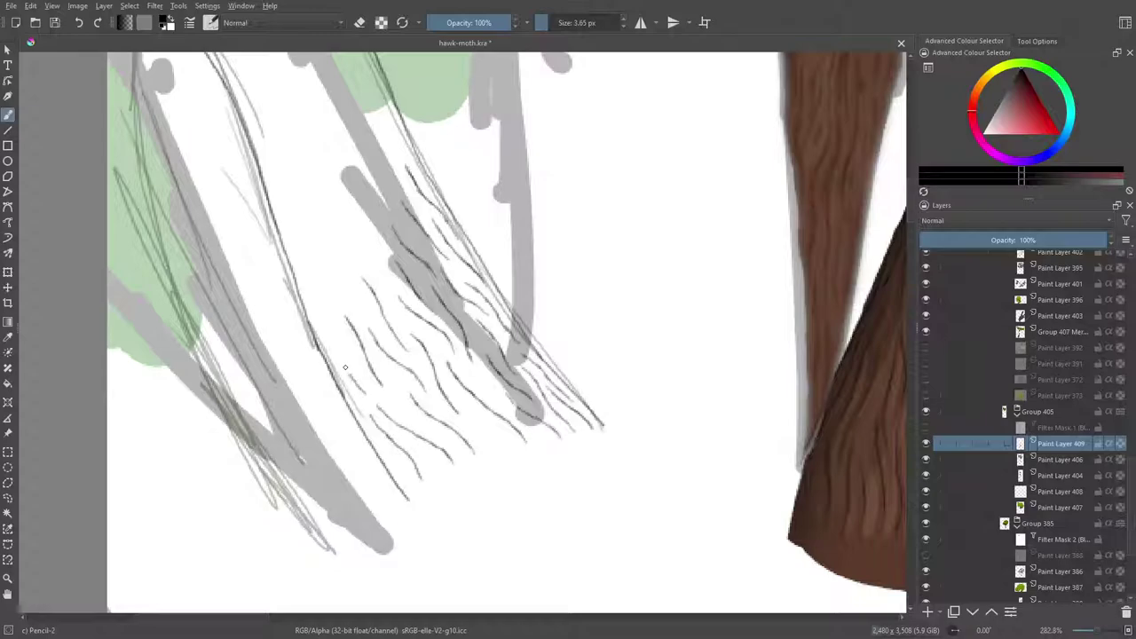
mouse_move(344, 365)
mouse_down()
mouse_move(312, 303)
mouse_move(322, 320)
mouse_move(346, 283)
mouse_move(359, 301)
mouse_move(311, 231)
mouse_up()
drag(382, 277, 330, 205)
drag(348, 261, 306, 175)
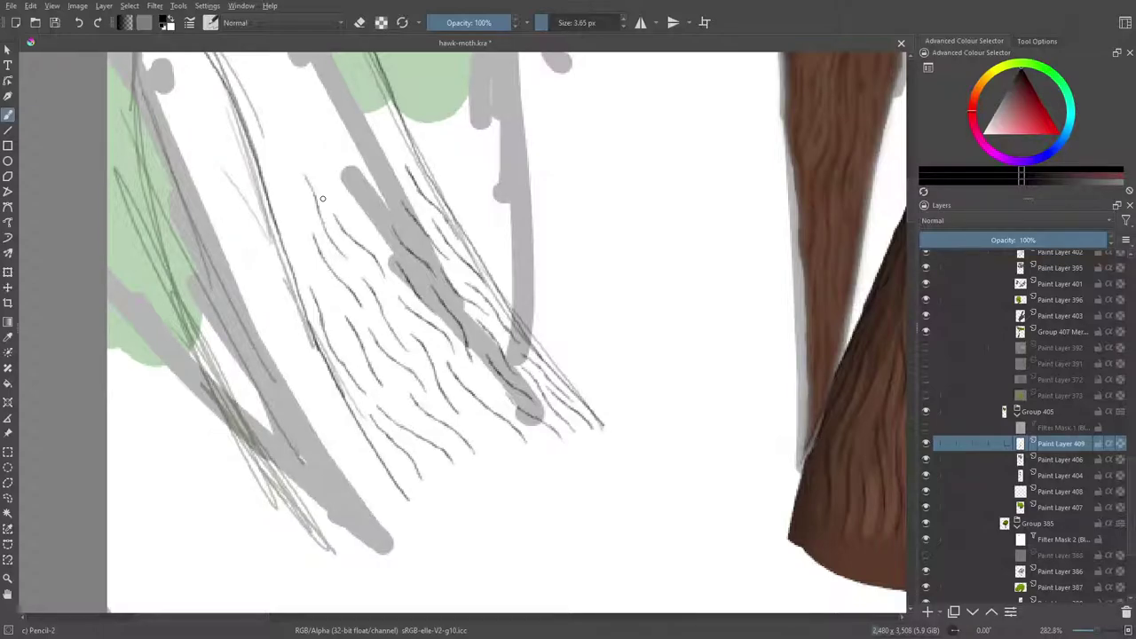
drag(288, 210, 337, 306)
Extend the bark lines up the trunk's right half, towards the area below the fork.
drag(912, 201, 913, 177)
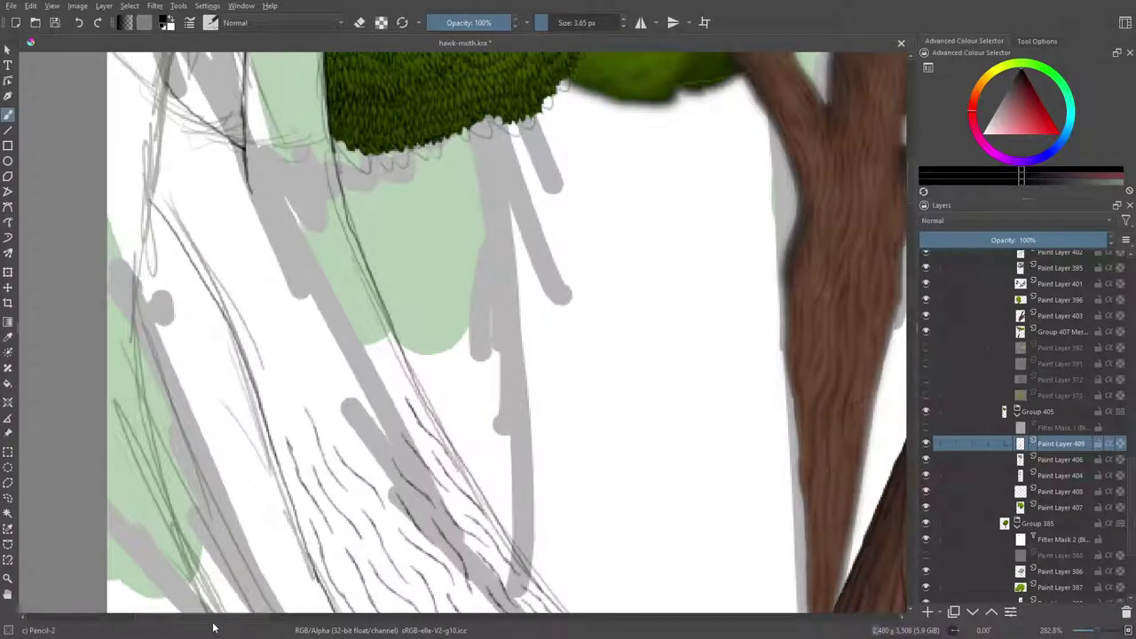
scroll(231, 628, left, 6)
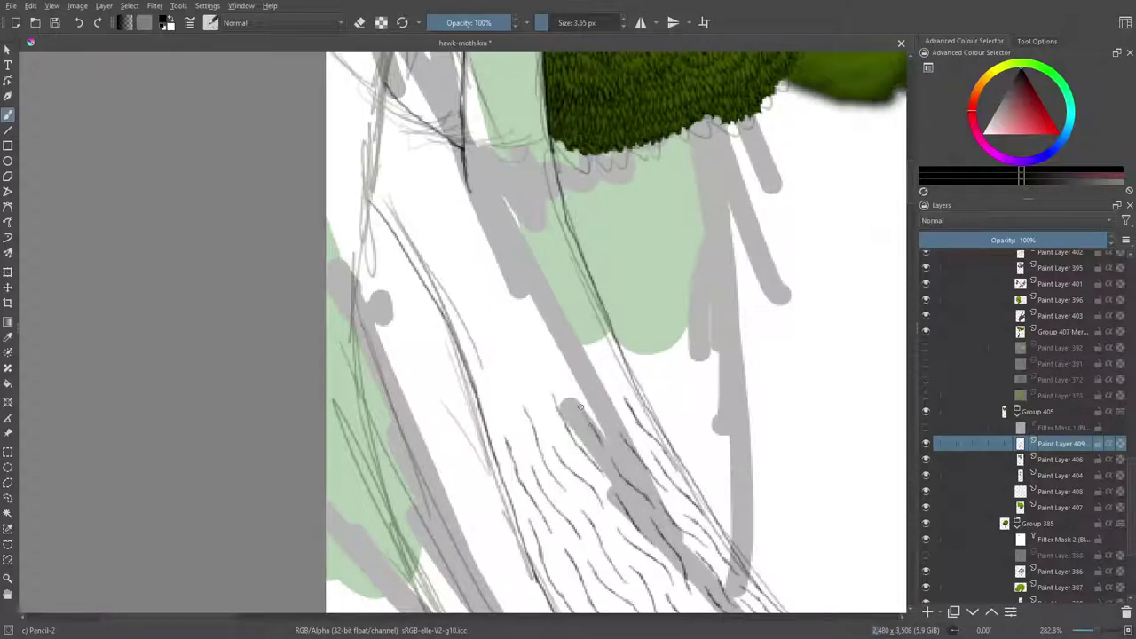
drag(575, 392, 561, 349)
mouse_move(605, 395)
mouse_down()
mouse_move(588, 339)
mouse_move(622, 382)
mouse_move(572, 286)
mouse_up()
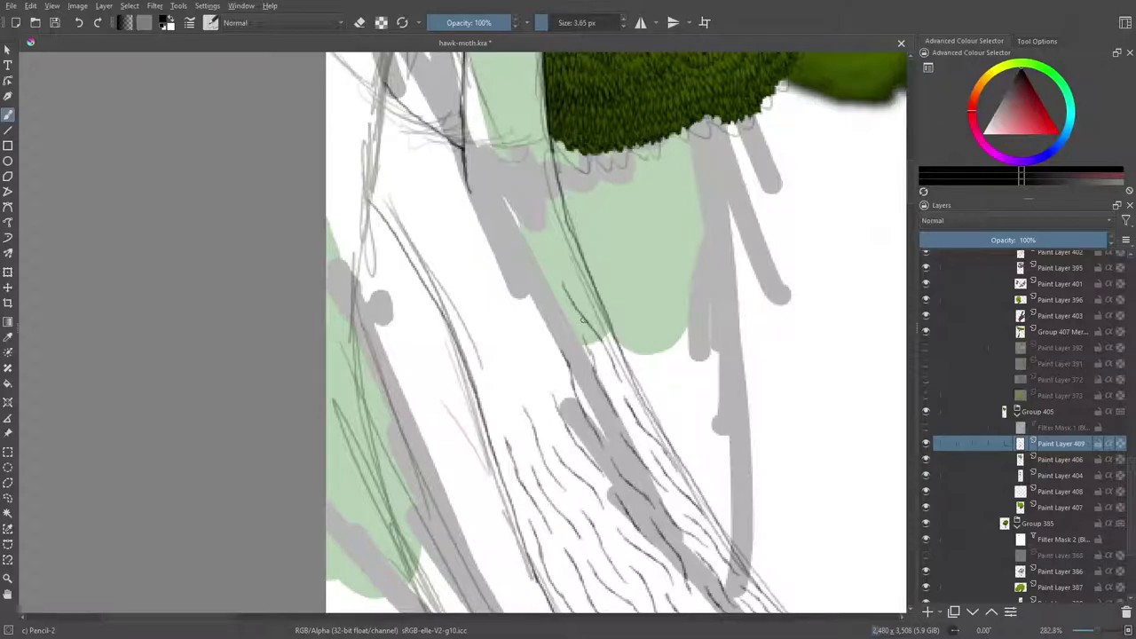
drag(910, 178, 911, 184)
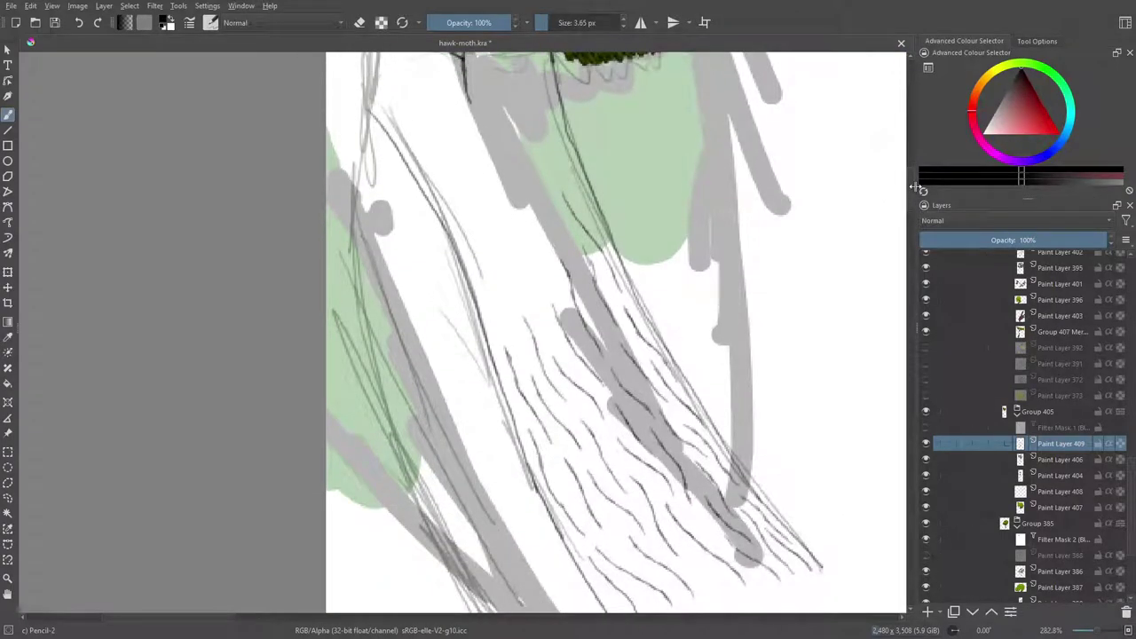
drag(532, 296, 495, 216)
drag(550, 281, 512, 162)
drag(568, 238, 534, 147)
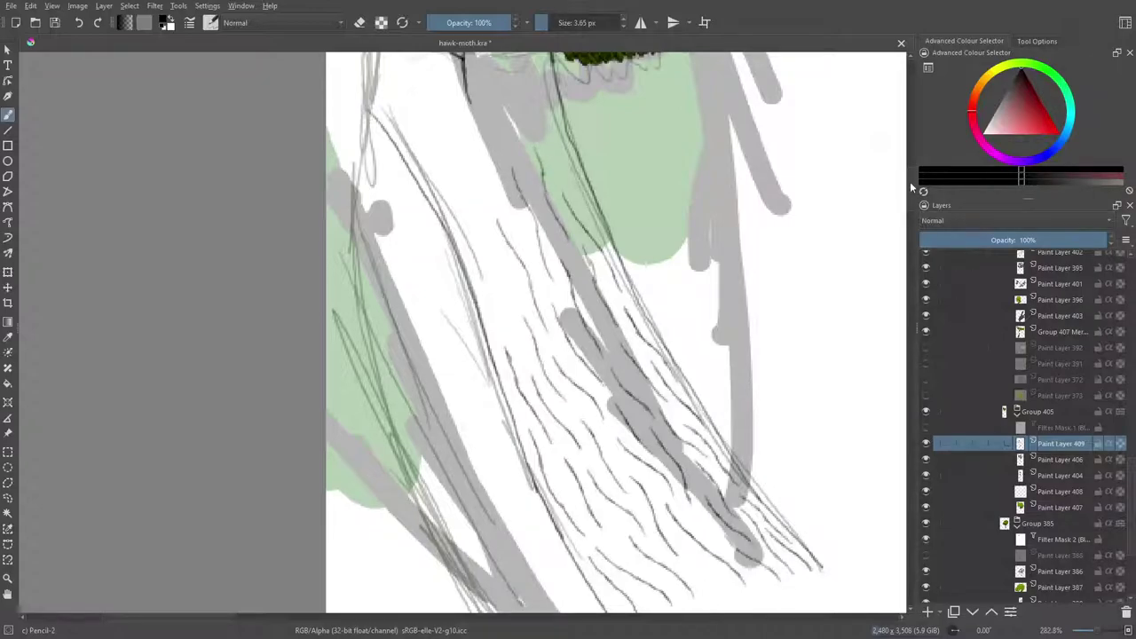
Draw long bark lines from below the fork up through the upright branch to its jagged upper end.
scroll(909, 181, up, 6)
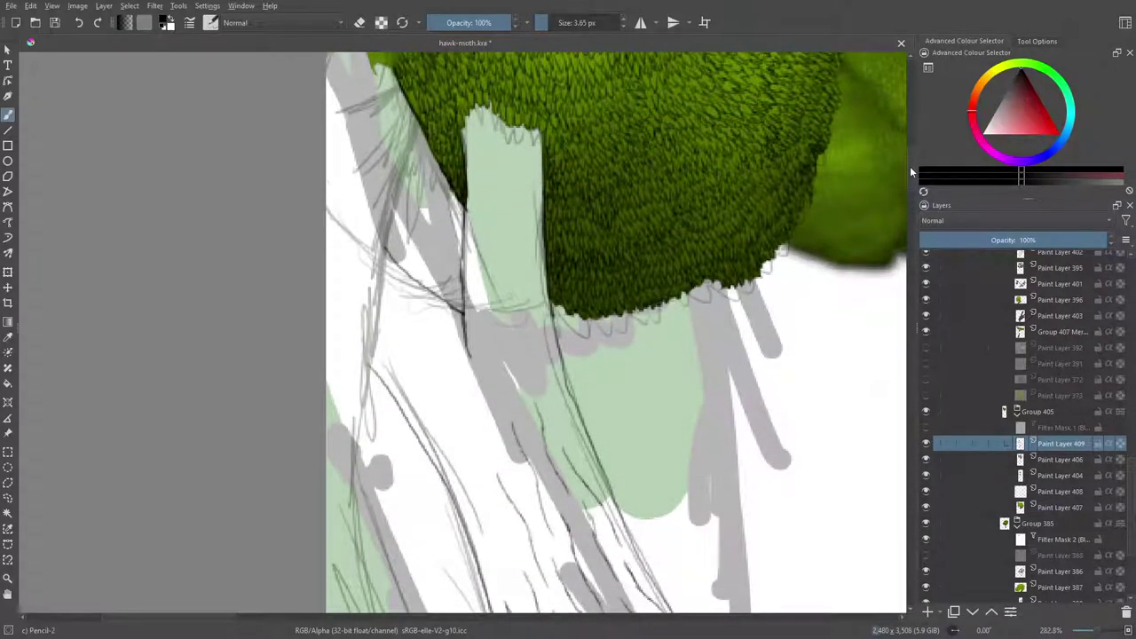
mouse_move(584, 453)
mouse_down()
mouse_move(536, 336)
mouse_move(524, 340)
mouse_move(524, 404)
mouse_up()
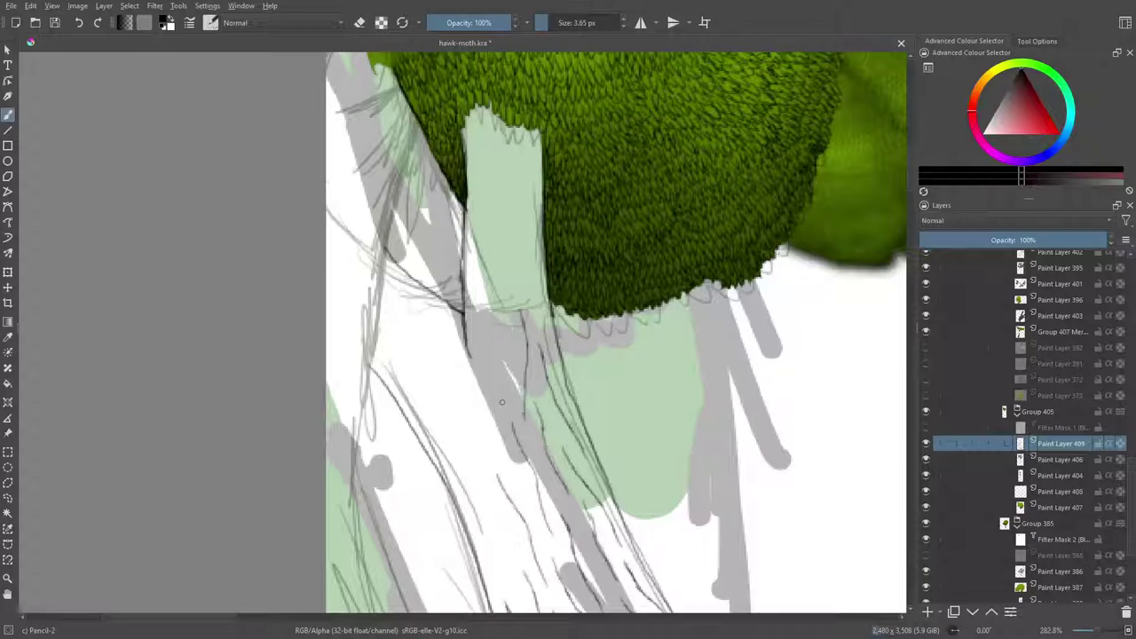
mouse_move(508, 456)
mouse_down()
mouse_move(491, 322)
mouse_move(505, 351)
mouse_move(504, 337)
mouse_move(506, 361)
mouse_move(484, 228)
mouse_up()
mouse_move(507, 294)
mouse_down()
mouse_move(492, 174)
mouse_move(515, 189)
mouse_move(535, 291)
mouse_up()
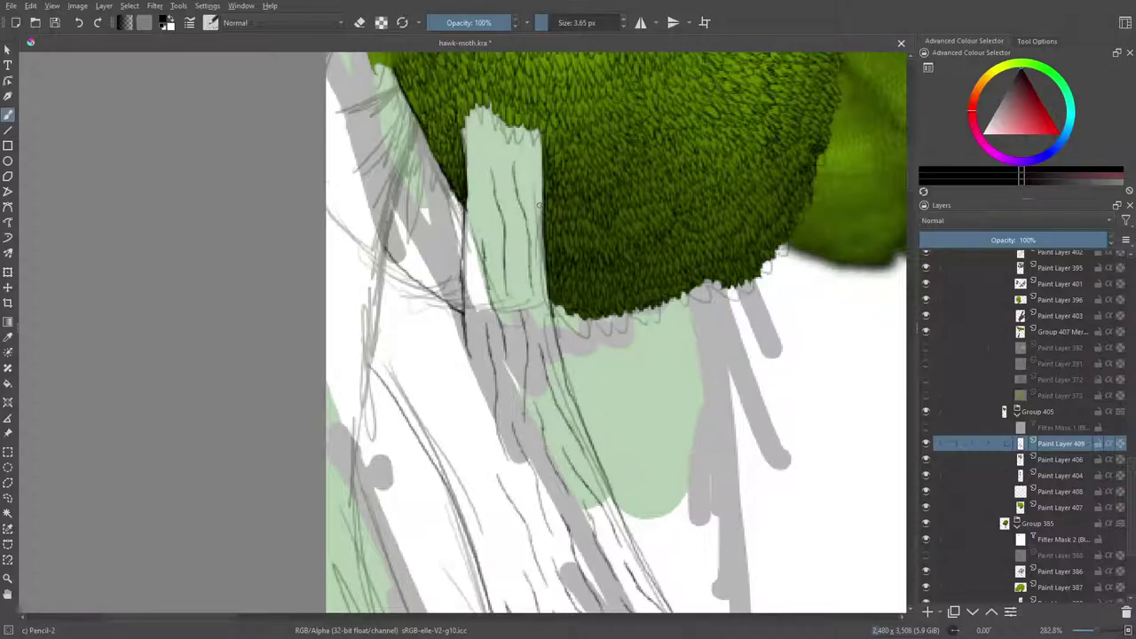
mouse_move(531, 188)
mouse_down()
mouse_move(530, 154)
mouse_move(531, 164)
mouse_move(500, 144)
mouse_up()
drag(487, 223, 473, 109)
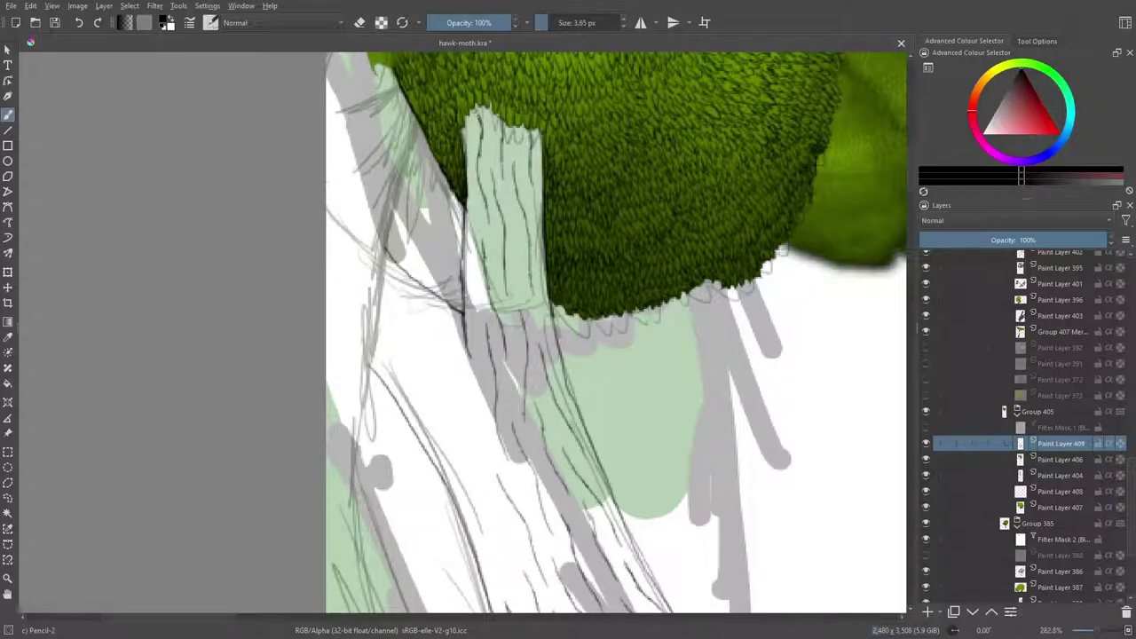
drag(471, 197, 478, 346)
Draw bark lines in the empty left part of the trunk, midway between the fork and the lower end.
drag(912, 173, 914, 198)
scroll(915, 195, down, 3)
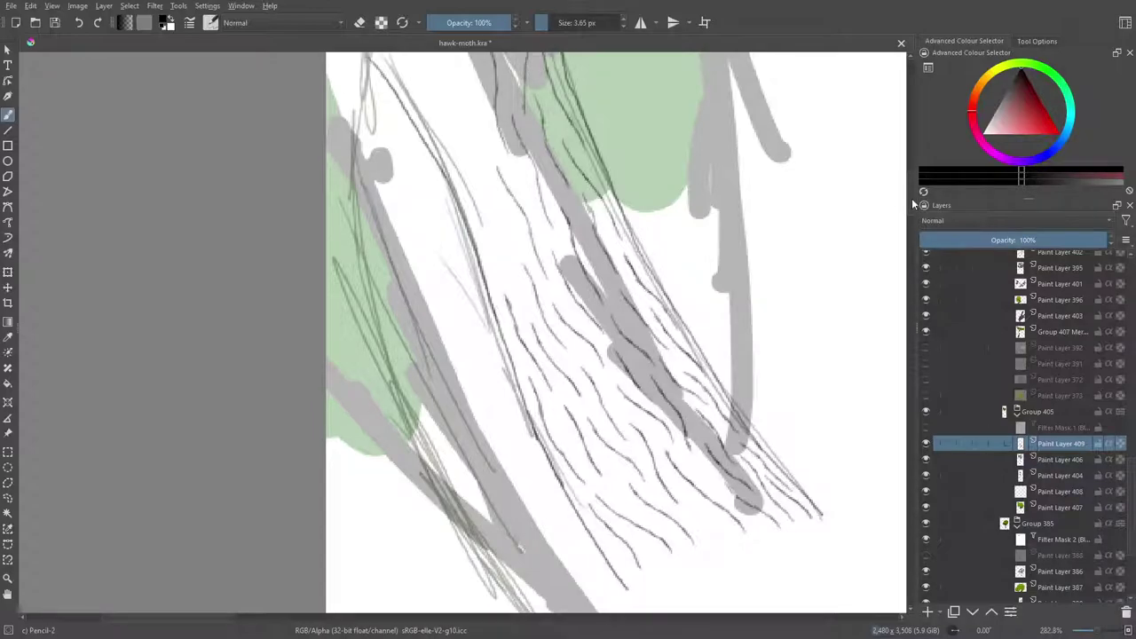
scroll(909, 192, up, 3)
drag(911, 192, 924, 180)
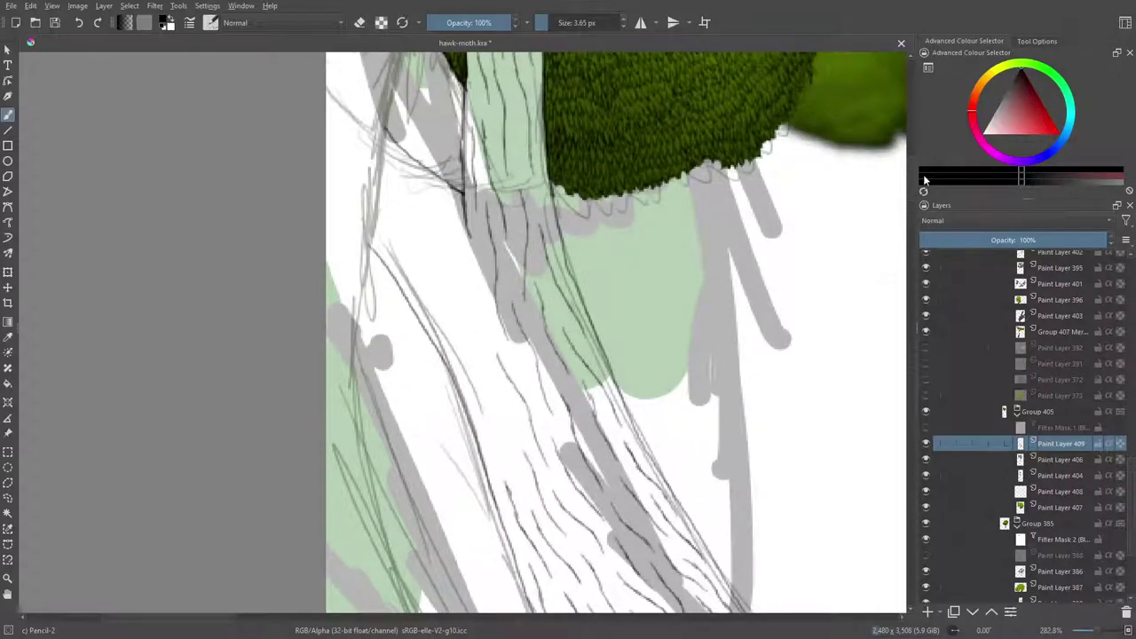
right_click(485, 382)
click(338, 216)
drag(484, 380, 499, 417)
mouse_move(471, 360)
mouse_down()
mouse_move(491, 396)
mouse_move(488, 437)
mouse_up()
drag(476, 339, 496, 382)
drag(463, 313, 483, 363)
Fill the upper left part of the trunk with bark lines, up to the side branch's outline.
mouse_move(459, 290)
mouse_down()
mouse_move(479, 310)
mouse_move(490, 338)
mouse_up()
mouse_move(452, 252)
mouse_down()
mouse_move(473, 286)
mouse_move(460, 265)
mouse_up()
mouse_move(444, 207)
mouse_down()
mouse_move(470, 252)
mouse_move(448, 220)
mouse_up()
drag(417, 181, 456, 206)
mouse_move(399, 158)
mouse_down()
mouse_move(444, 190)
mouse_move(421, 220)
mouse_move(443, 278)
mouse_up()
drag(459, 332, 399, 250)
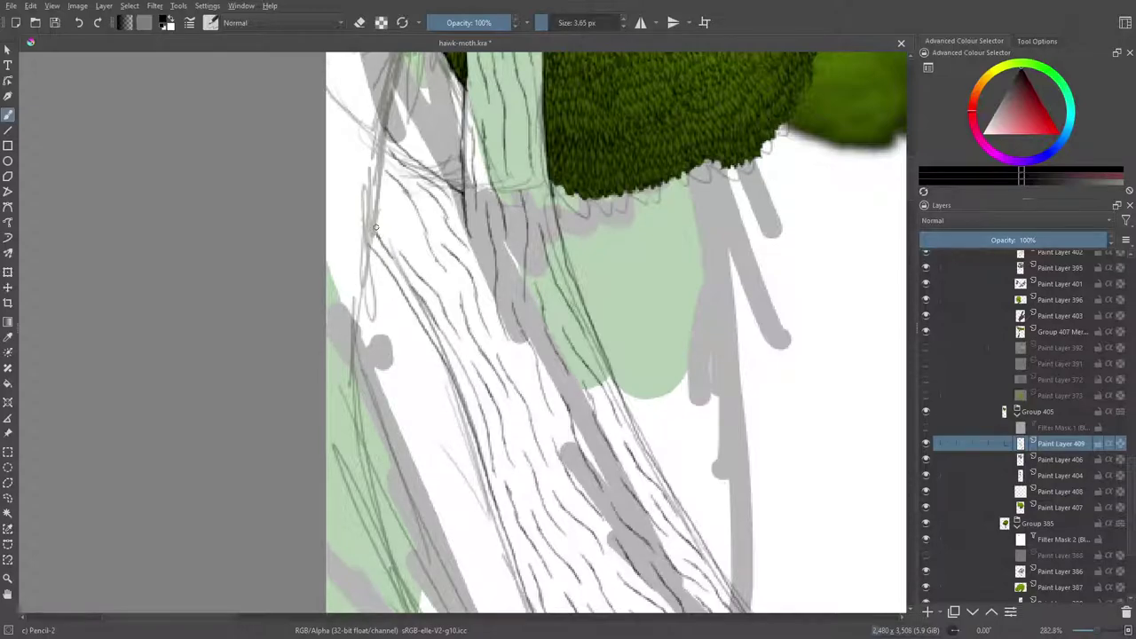
drag(378, 202, 432, 263)
mouse_move(401, 209)
mouse_down()
mouse_move(380, 188)
mouse_move(391, 235)
mouse_up()
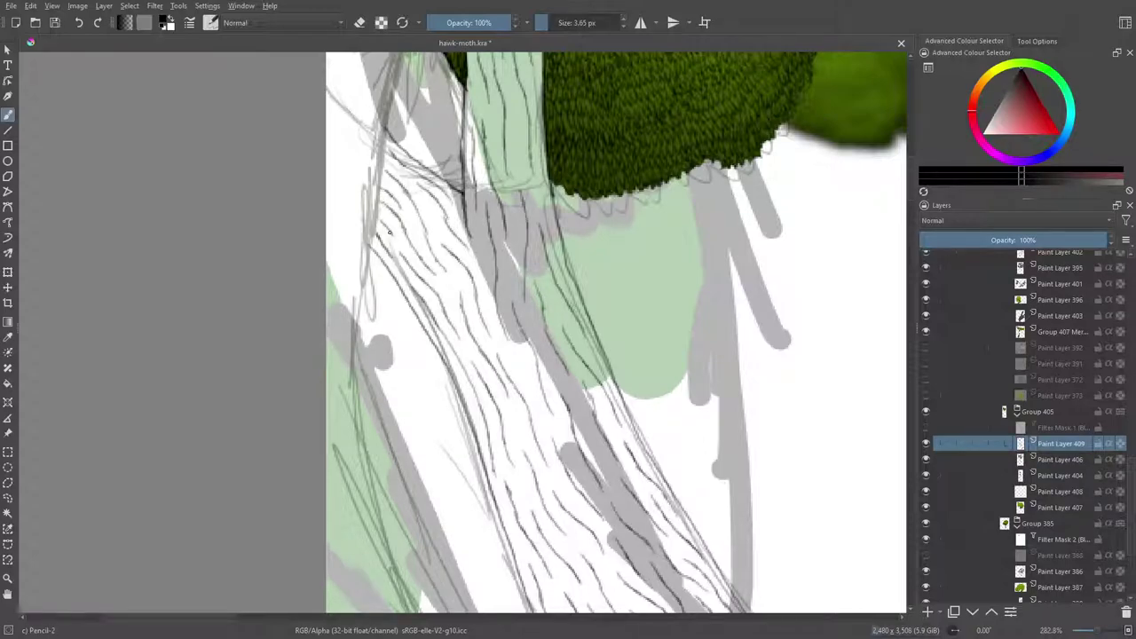
Add extra bark lines in the gaps at the trunk's lower end and along its middle.
mouse_move(909, 186)
mouse_down()
mouse_move(911, 222)
mouse_move(913, 203)
mouse_up()
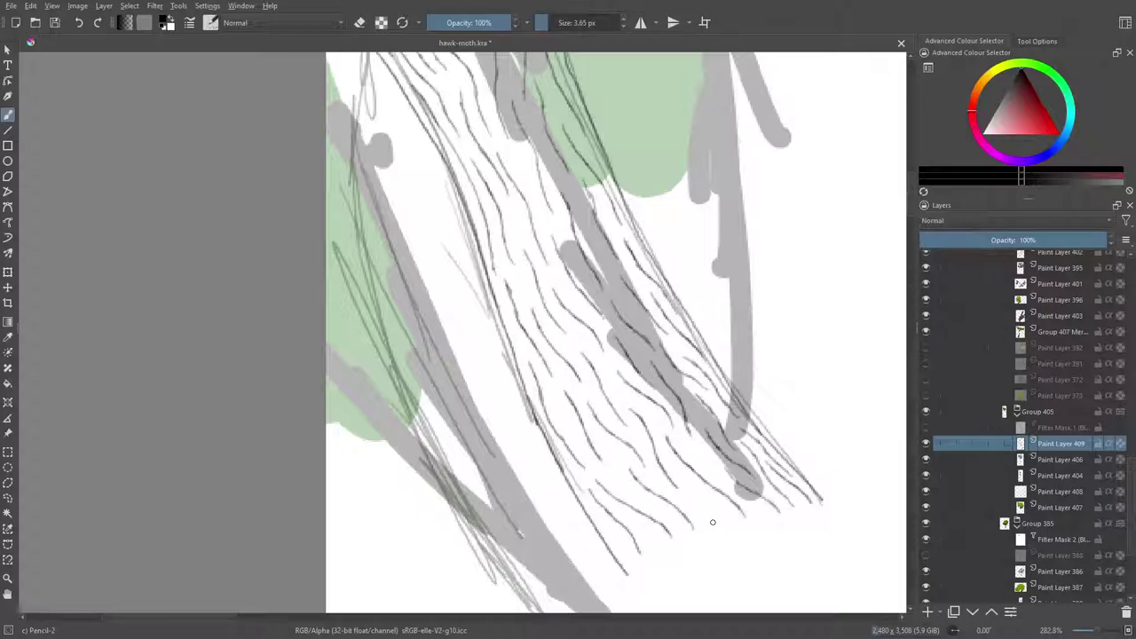
drag(719, 527, 679, 475)
drag(539, 209, 522, 165)
drag(529, 122, 546, 151)
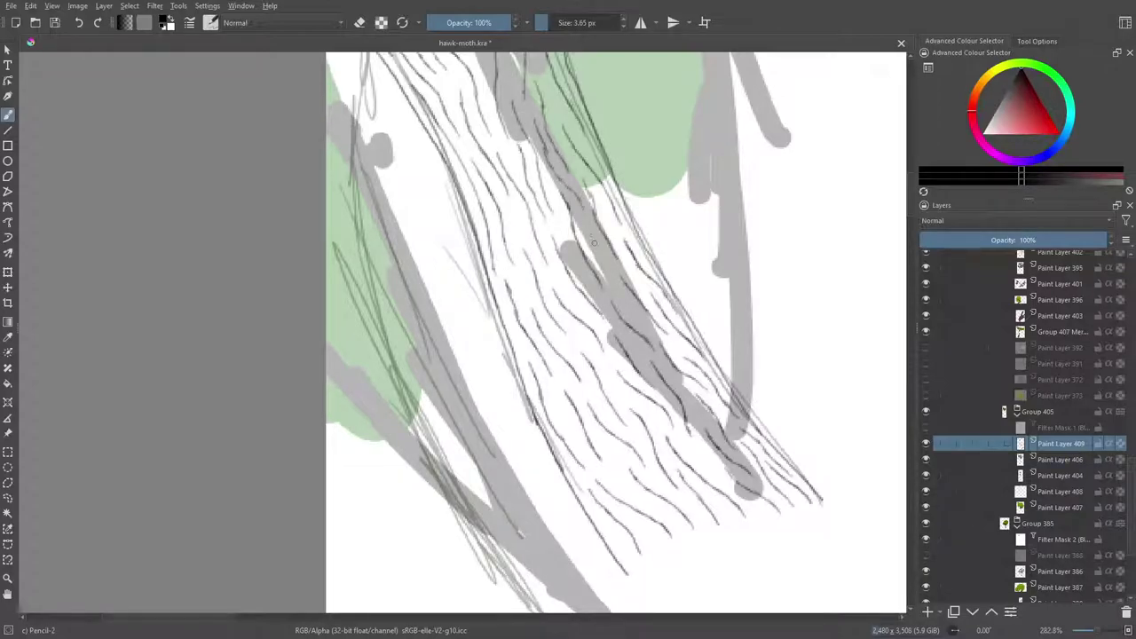
drag(604, 259, 635, 312)
Fill the remaining gaps below the fork and in the upright branch with short bark lines.
scroll(906, 214, up, 3)
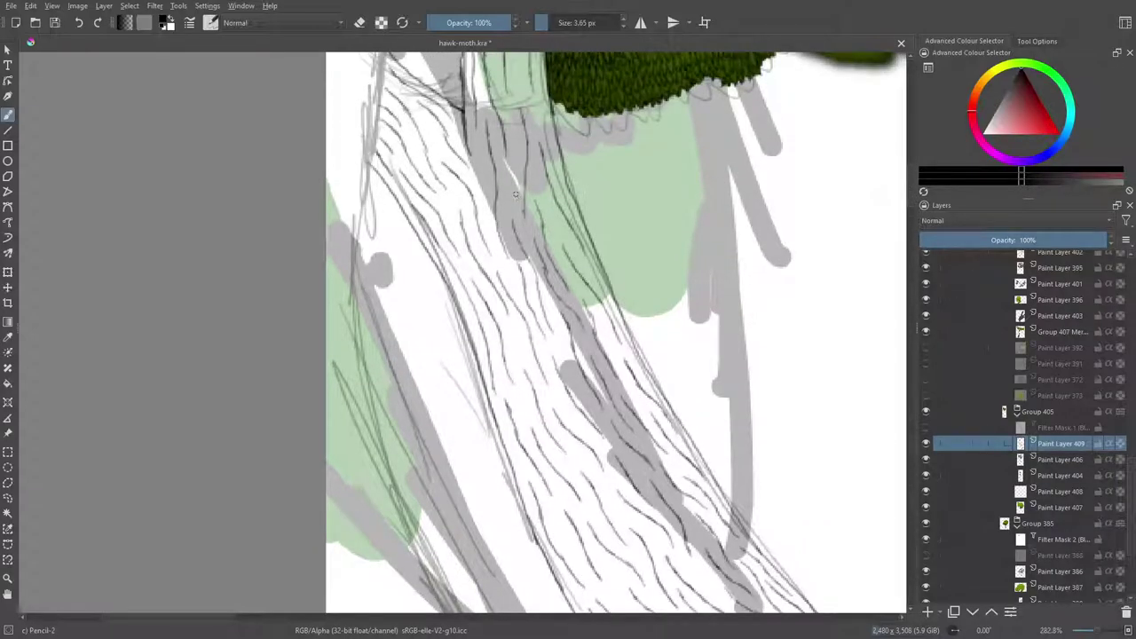
drag(516, 188, 513, 138)
scroll(907, 178, up, 6)
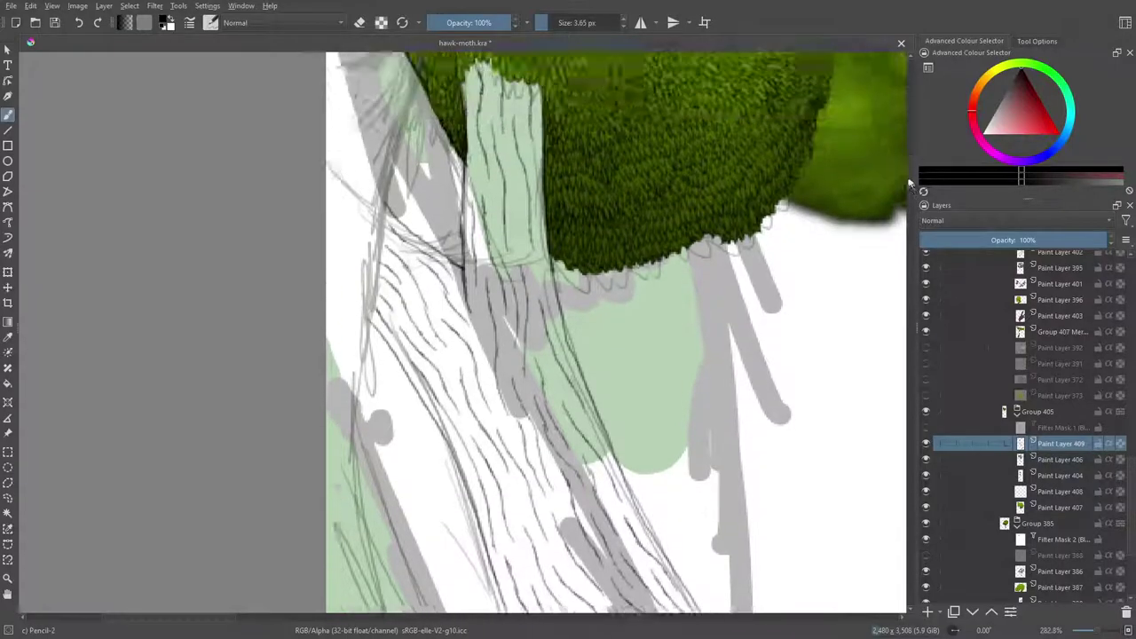
mouse_move(498, 325)
mouse_down()
mouse_move(494, 285)
mouse_move(511, 274)
mouse_move(520, 317)
mouse_move(518, 277)
mouse_up()
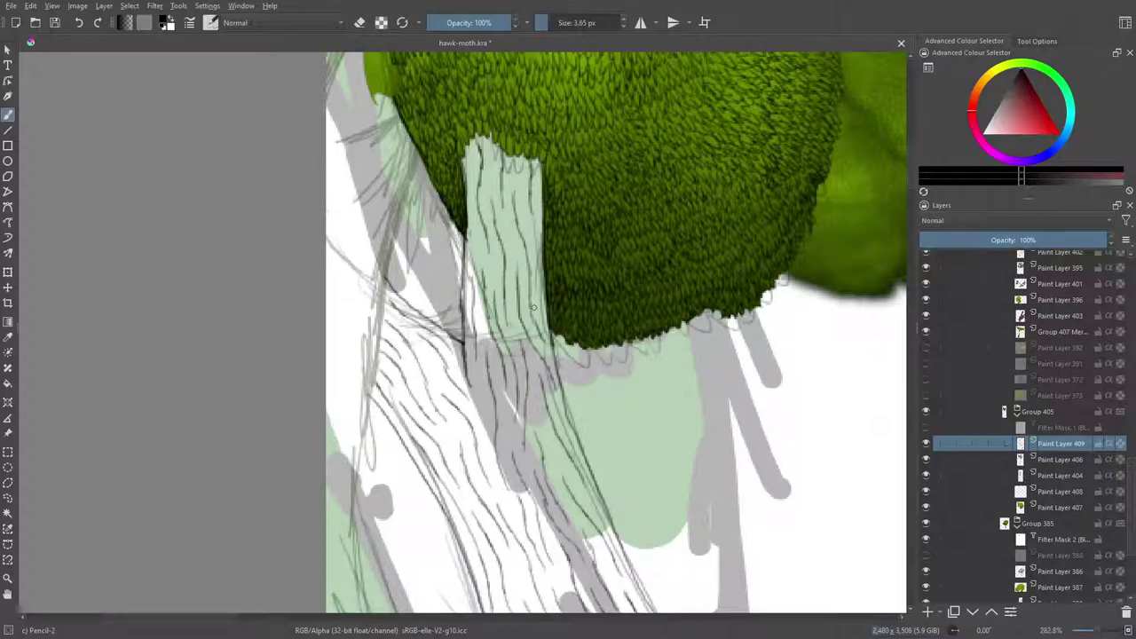
Add a new paint layer directly above Paint Layer 407.
click(1052, 507)
click(927, 611)
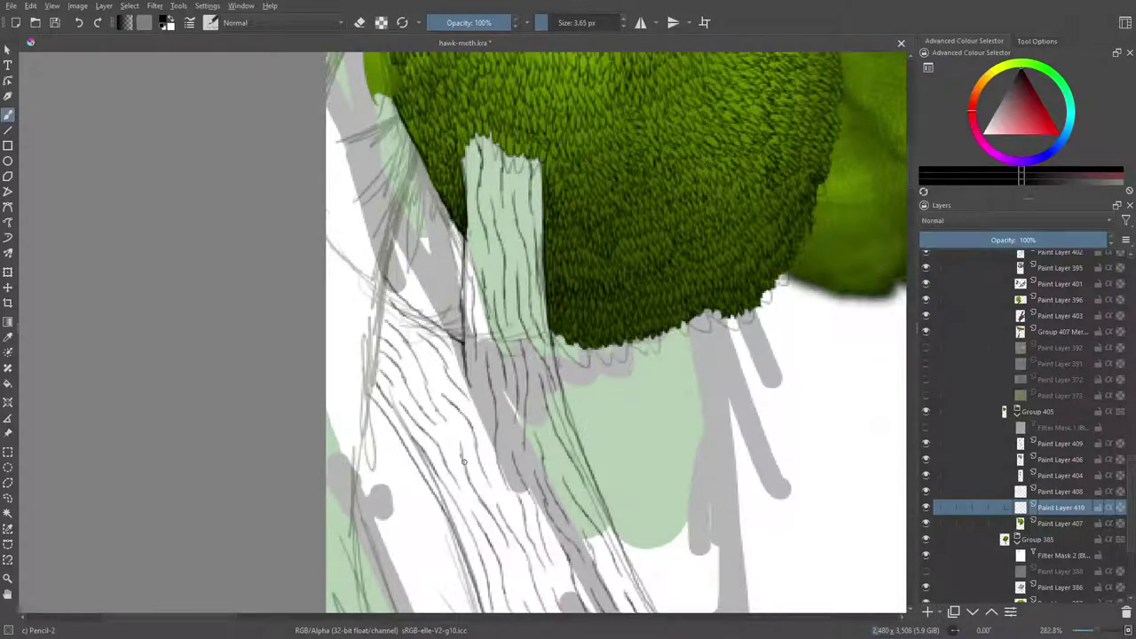
right_click(399, 429)
Sample the brown from the base of the finished neighbouring trunk and return to the freehand brush.
drag(224, 620, 288, 620)
drag(912, 177, 913, 202)
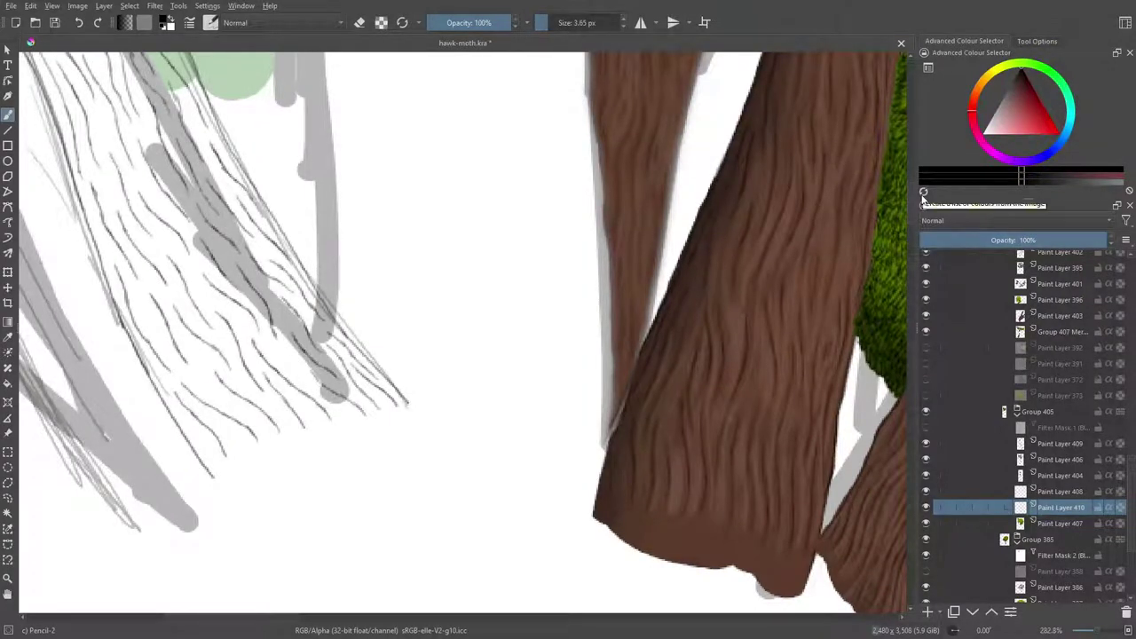
click(8, 337)
click(683, 537)
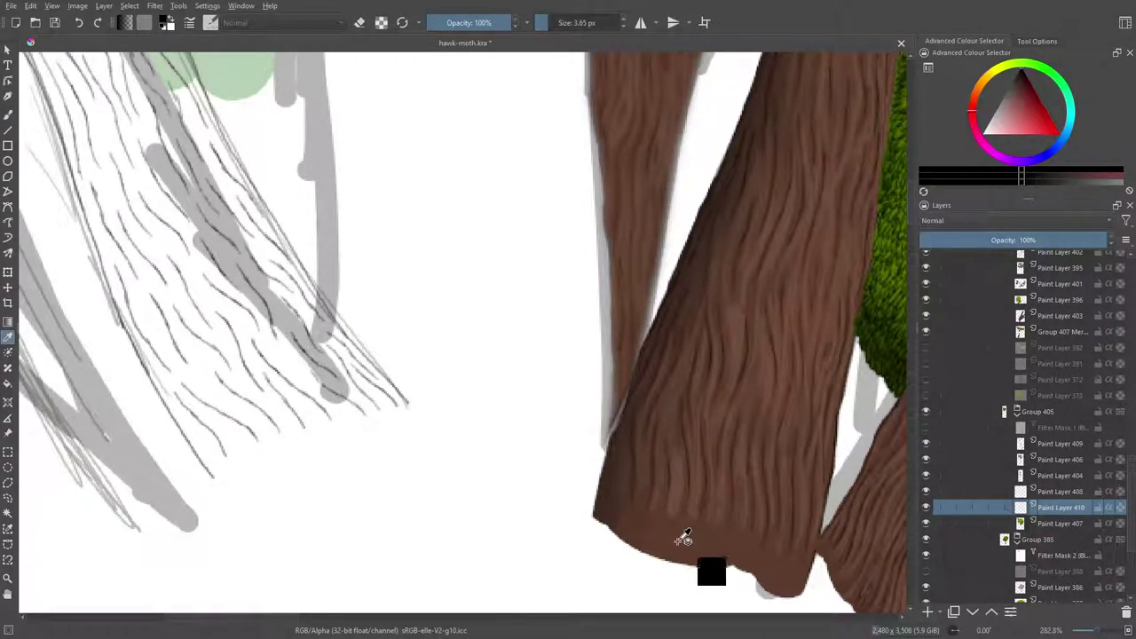
click(8, 114)
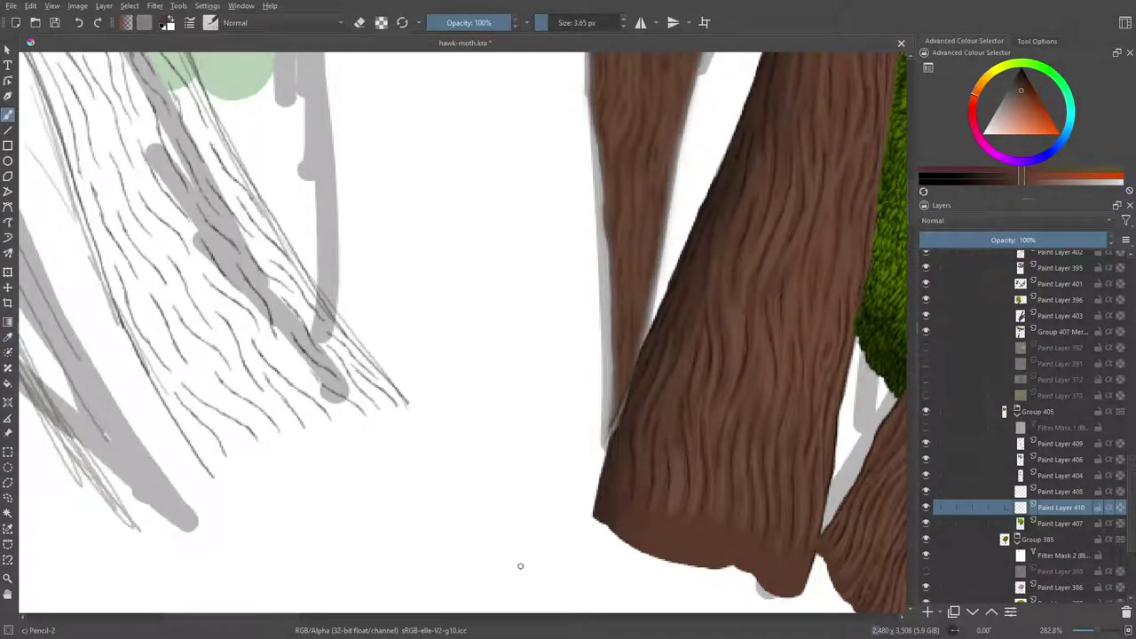
Scribble brown over the left trunk's lower end with the pencil, and switch to the Basic-1 brush.
drag(278, 619, 239, 619)
mouse_move(489, 407)
mouse_down()
mouse_move(466, 373)
mouse_move(501, 418)
mouse_move(457, 380)
mouse_move(481, 448)
mouse_move(449, 433)
mouse_move(430, 399)
mouse_up()
click(214, 25)
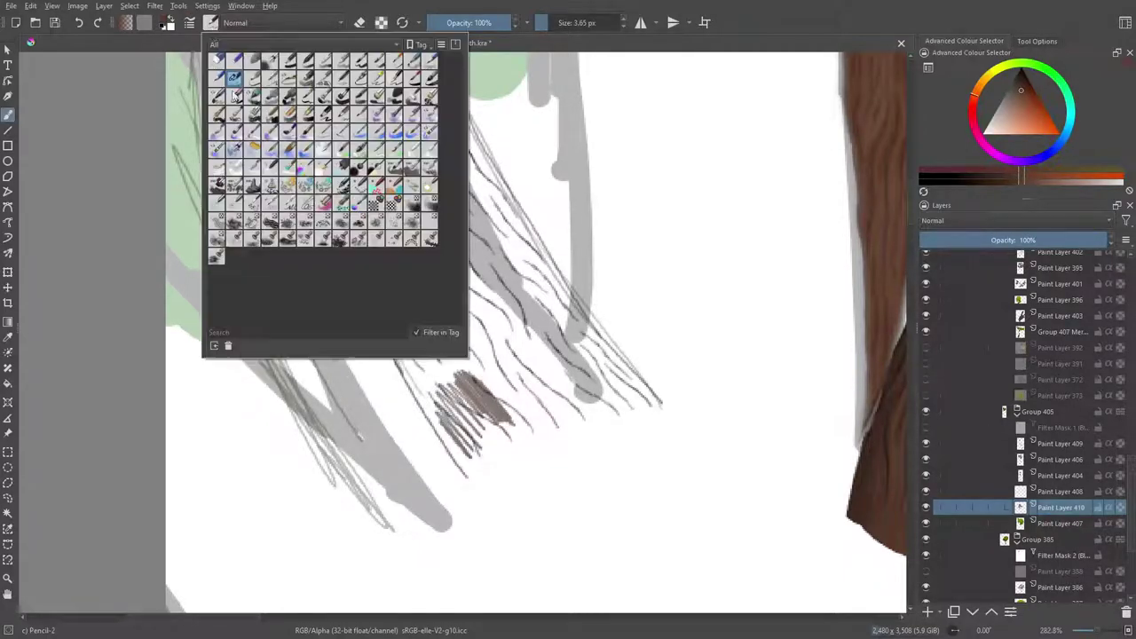
click(289, 62)
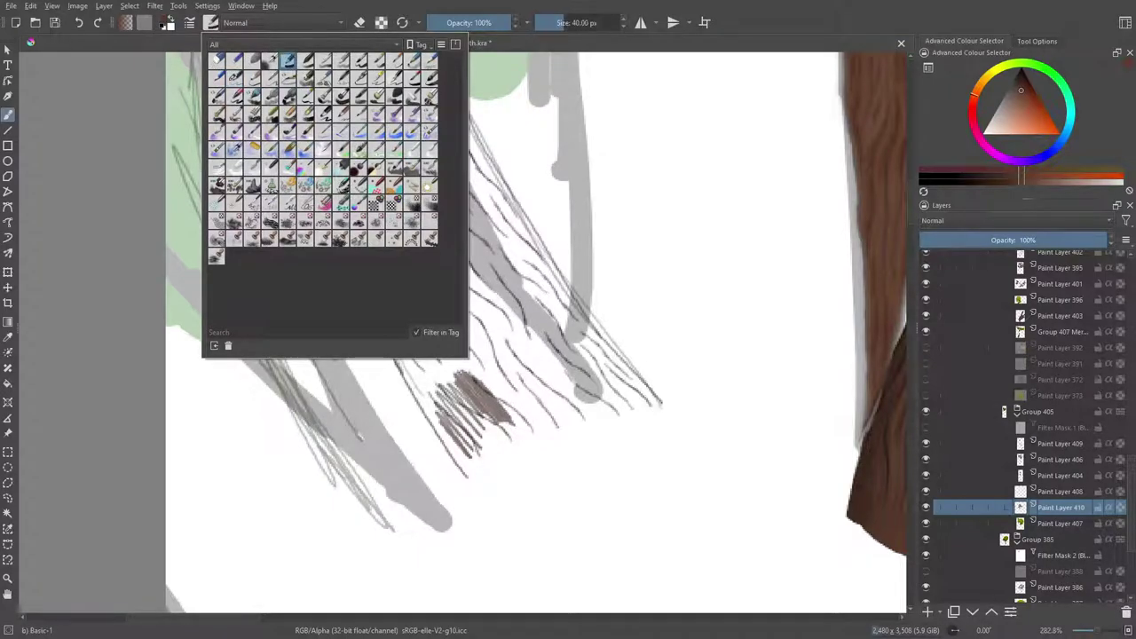
Fill the trunk's lower end with brown, first at 40 px and out to the edges at 3.18 px.
right_click(533, 350)
right_click(531, 348)
drag(511, 386, 483, 366)
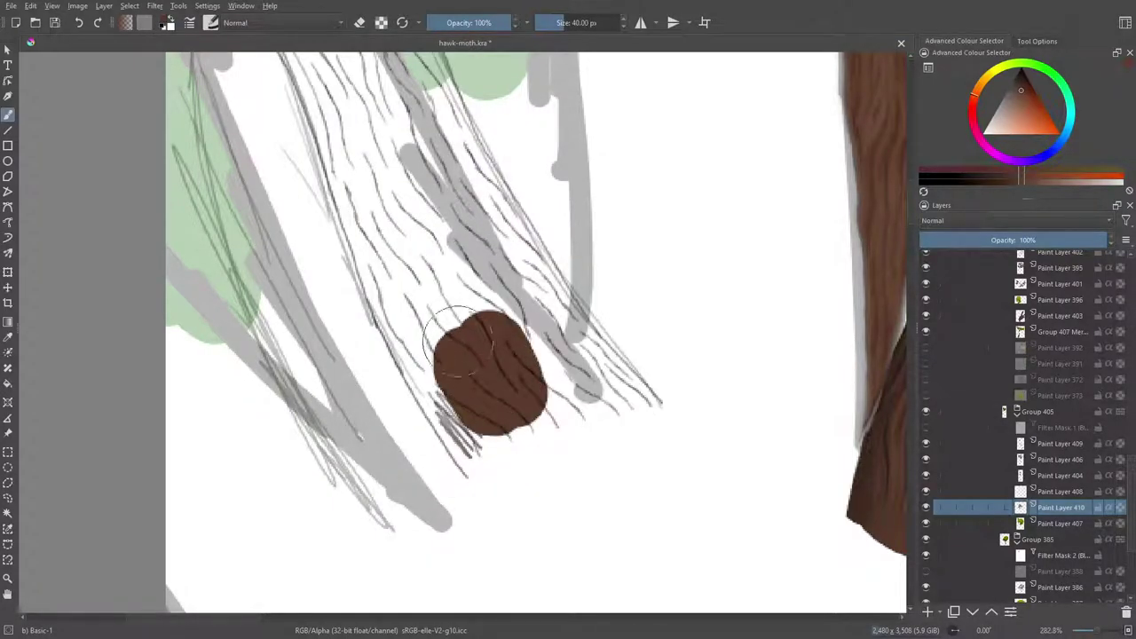
click(548, 19)
mouse_move(474, 405)
mouse_down()
mouse_move(436, 391)
mouse_move(439, 413)
mouse_move(427, 406)
mouse_move(460, 458)
mouse_move(433, 415)
mouse_move(463, 449)
mouse_move(477, 432)
mouse_move(491, 443)
mouse_move(486, 423)
mouse_move(504, 440)
mouse_move(496, 421)
mouse_move(511, 433)
mouse_move(519, 419)
mouse_move(534, 436)
mouse_move(528, 412)
mouse_move(546, 425)
mouse_move(540, 406)
mouse_move(561, 423)
mouse_move(544, 380)
mouse_move(579, 413)
mouse_move(602, 410)
mouse_move(571, 393)
mouse_move(581, 405)
mouse_move(541, 346)
mouse_move(541, 371)
mouse_move(537, 352)
mouse_move(555, 386)
mouse_move(536, 330)
mouse_move(579, 382)
mouse_move(536, 342)
mouse_move(564, 386)
mouse_move(601, 399)
mouse_move(558, 324)
mouse_move(563, 302)
mouse_move(662, 407)
mouse_move(604, 357)
mouse_move(608, 385)
mouse_move(589, 338)
mouse_up()
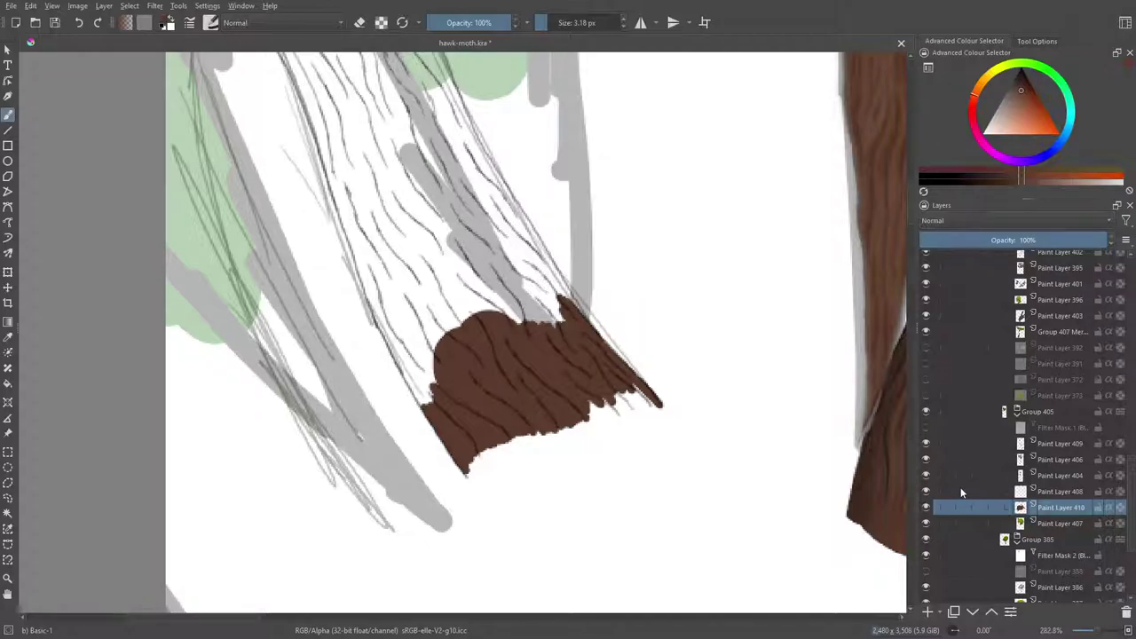
Hide Paint Layer 404 and fill the trunk's base with brown along its bottom edge and up its right edge.
click(927, 475)
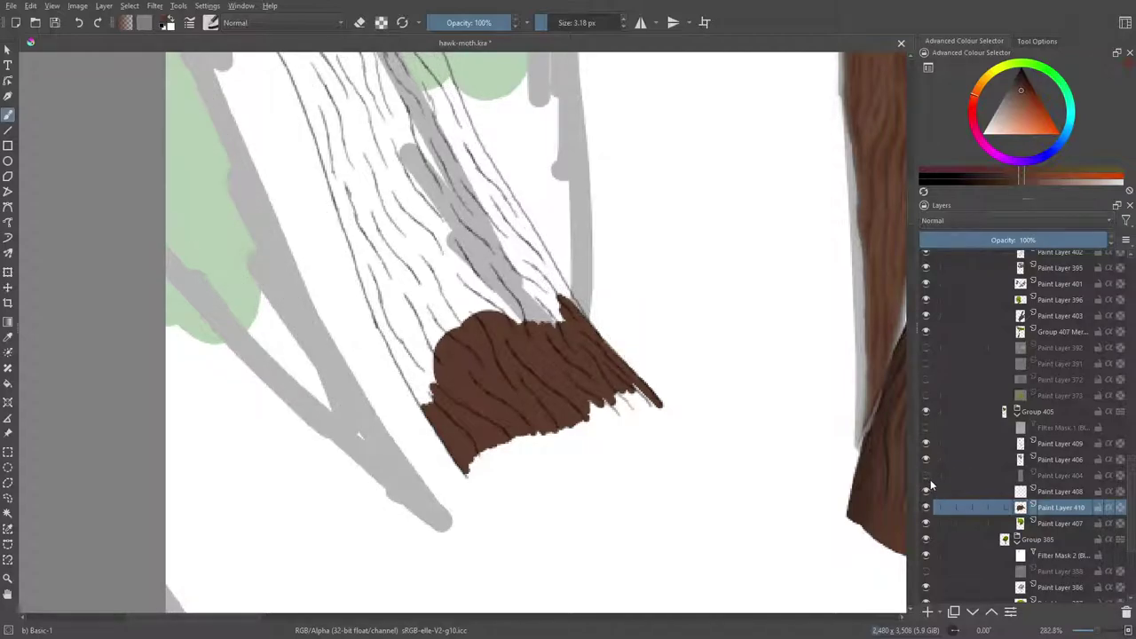
mouse_move(564, 322)
mouse_down()
mouse_move(545, 279)
mouse_move(583, 318)
mouse_move(515, 215)
mouse_move(575, 328)
mouse_up()
drag(621, 391, 641, 405)
mouse_move(610, 364)
mouse_down()
mouse_move(657, 407)
mouse_move(621, 401)
mouse_move(586, 421)
mouse_up()
drag(655, 392, 490, 457)
mouse_move(546, 435)
mouse_down()
mouse_move(472, 459)
mouse_move(532, 426)
mouse_up()
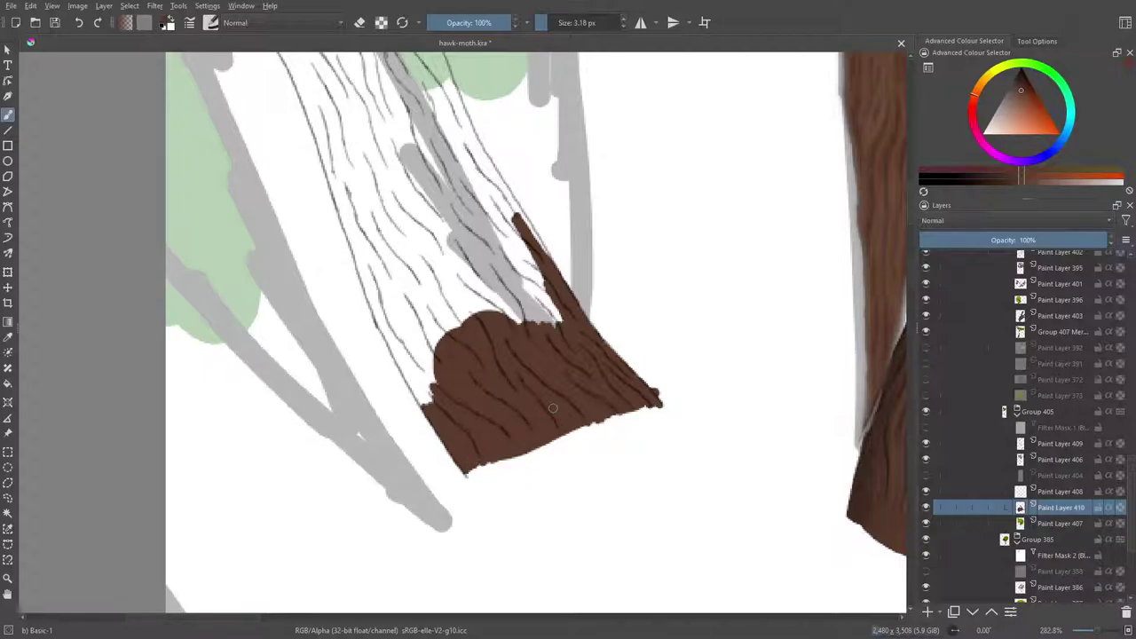
key(e)
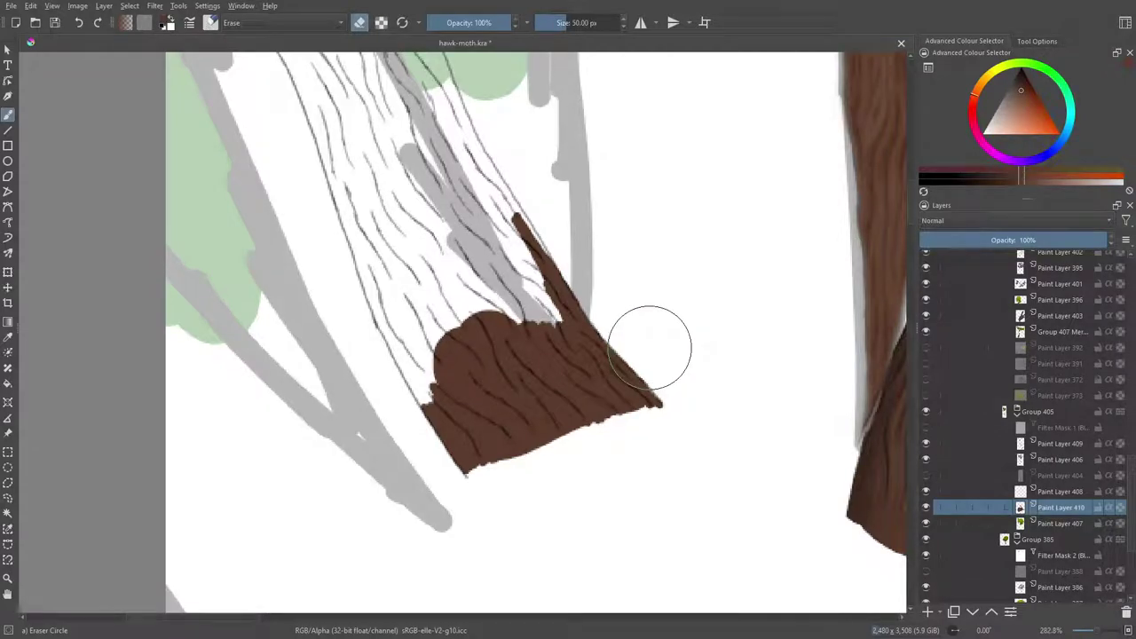
key(e)
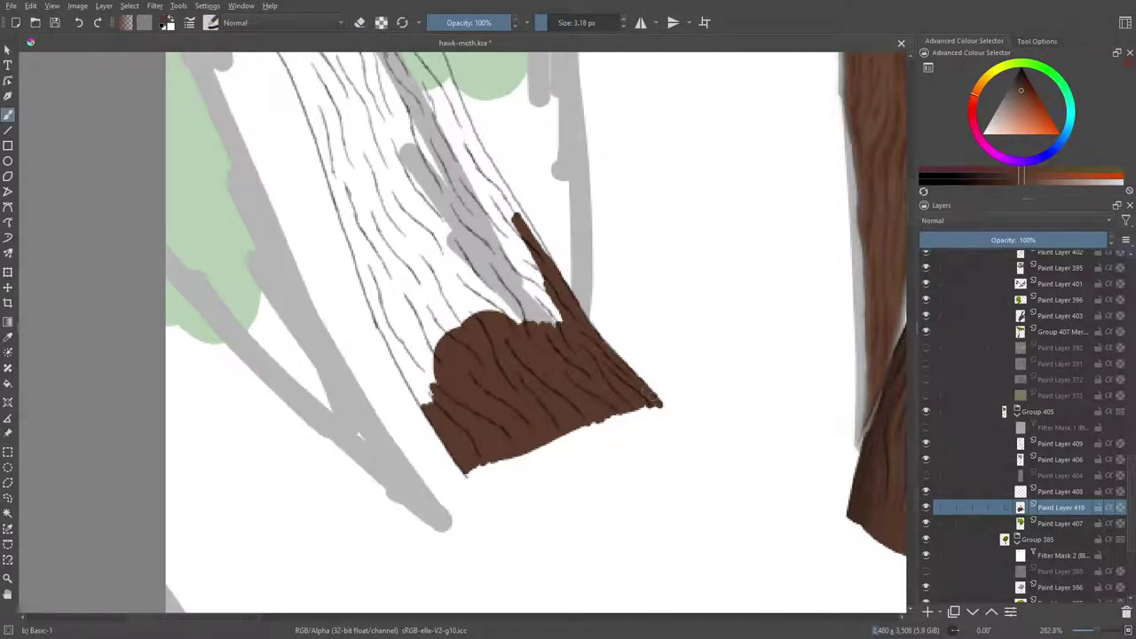
Fill the trunk's lower and middle part with brown from the base upward, closing the gaps along its left edge.
scroll(905, 191, up, 2)
scroll(905, 191, up, 3)
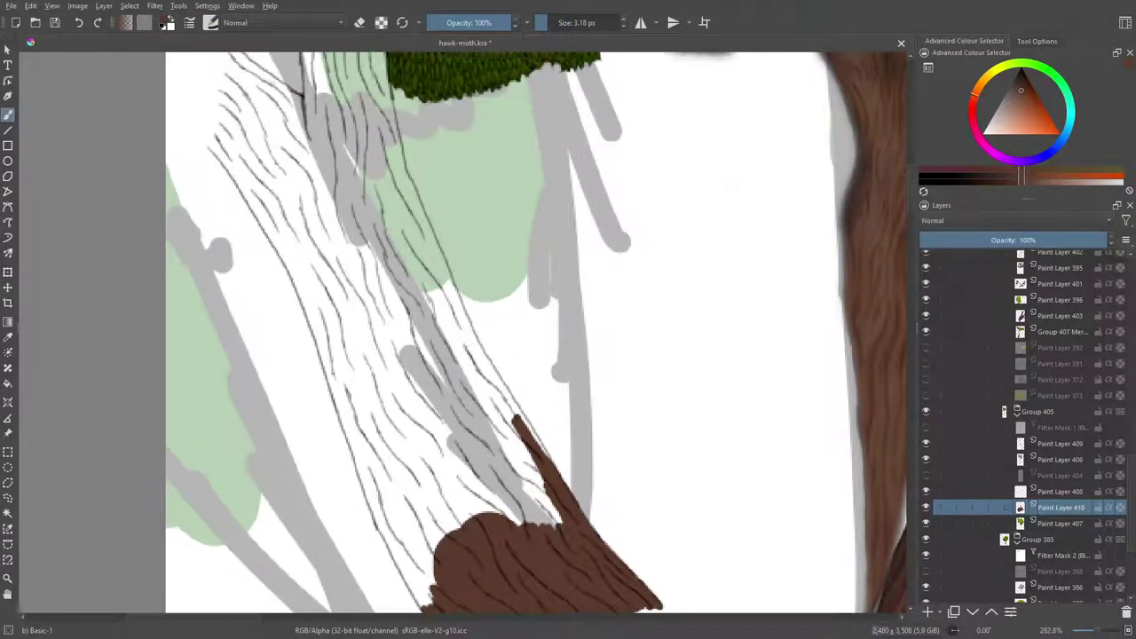
drag(528, 510, 377, 347)
mouse_move(437, 405)
mouse_down()
mouse_move(390, 355)
mouse_move(537, 514)
mouse_move(426, 377)
mouse_move(484, 420)
mouse_up()
mouse_move(553, 511)
mouse_down()
mouse_move(458, 352)
mouse_move(497, 426)
mouse_move(479, 406)
mouse_move(469, 431)
mouse_move(410, 330)
mouse_move(414, 437)
mouse_move(372, 307)
mouse_move(369, 394)
mouse_move(338, 296)
mouse_move(342, 386)
mouse_move(327, 307)
mouse_move(323, 360)
mouse_move(353, 445)
mouse_move(371, 448)
mouse_move(341, 400)
mouse_move(417, 593)
mouse_up()
mouse_move(424, 593)
mouse_down()
mouse_move(400, 533)
mouse_move(440, 581)
mouse_move(390, 497)
mouse_move(424, 522)
mouse_move(448, 482)
mouse_move(439, 497)
mouse_move(426, 479)
mouse_move(501, 547)
mouse_move(453, 479)
mouse_move(471, 462)
mouse_move(497, 497)
mouse_move(395, 382)
mouse_up()
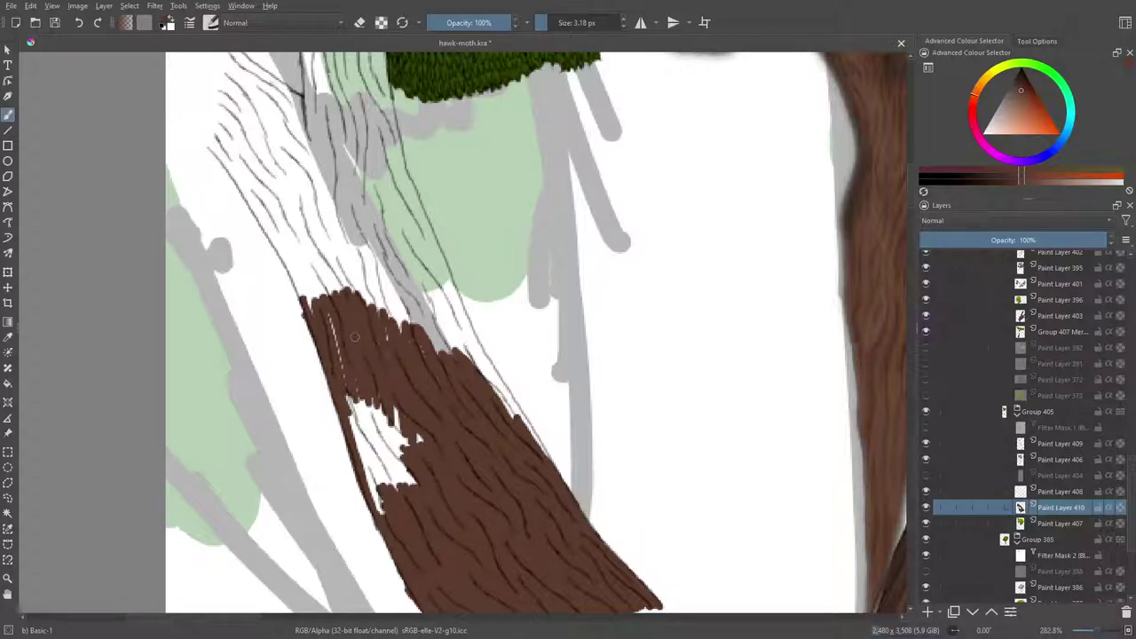
mouse_move(352, 343)
mouse_down()
mouse_move(377, 494)
mouse_move(364, 458)
mouse_up()
mouse_move(378, 505)
mouse_down()
mouse_move(356, 395)
mouse_move(406, 499)
mouse_move(358, 393)
mouse_move(411, 464)
mouse_move(416, 431)
mouse_move(393, 405)
mouse_up()
Extend the brown up towards the fork in two strips and along the right edge of the trunk's middle.
mouse_move(370, 322)
mouse_down()
mouse_move(308, 188)
mouse_move(328, 266)
mouse_move(291, 169)
mouse_move(271, 151)
mouse_move(294, 166)
mouse_up()
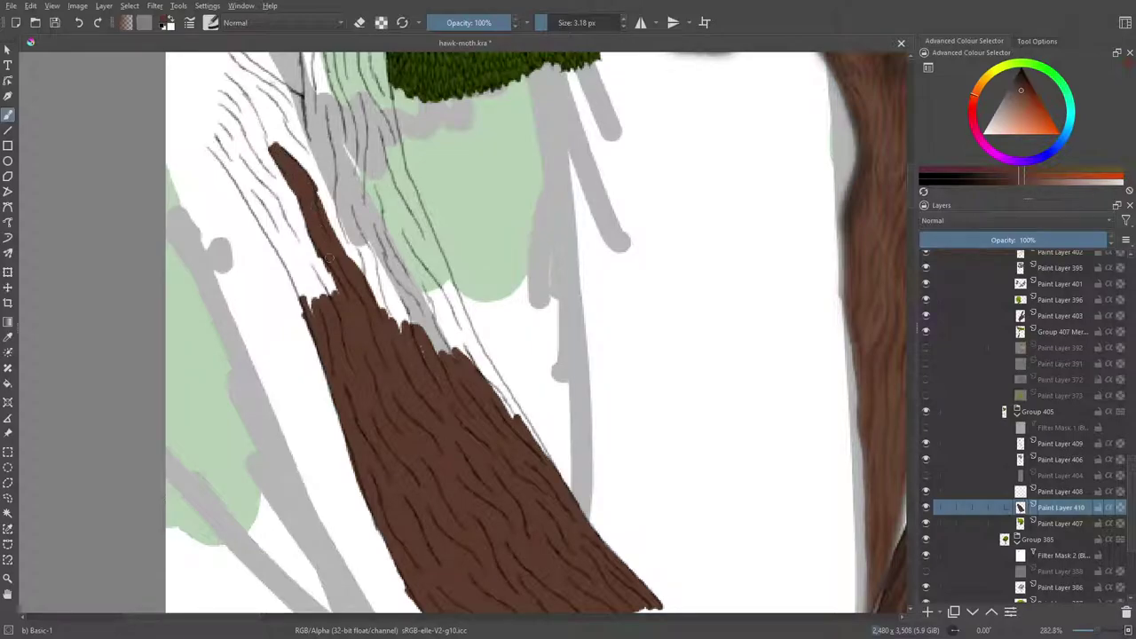
mouse_move(420, 382)
mouse_down()
mouse_move(383, 295)
mouse_move(459, 393)
mouse_move(452, 354)
mouse_move(400, 270)
mouse_move(435, 309)
mouse_move(442, 349)
mouse_move(387, 223)
mouse_move(465, 358)
mouse_move(436, 299)
mouse_up()
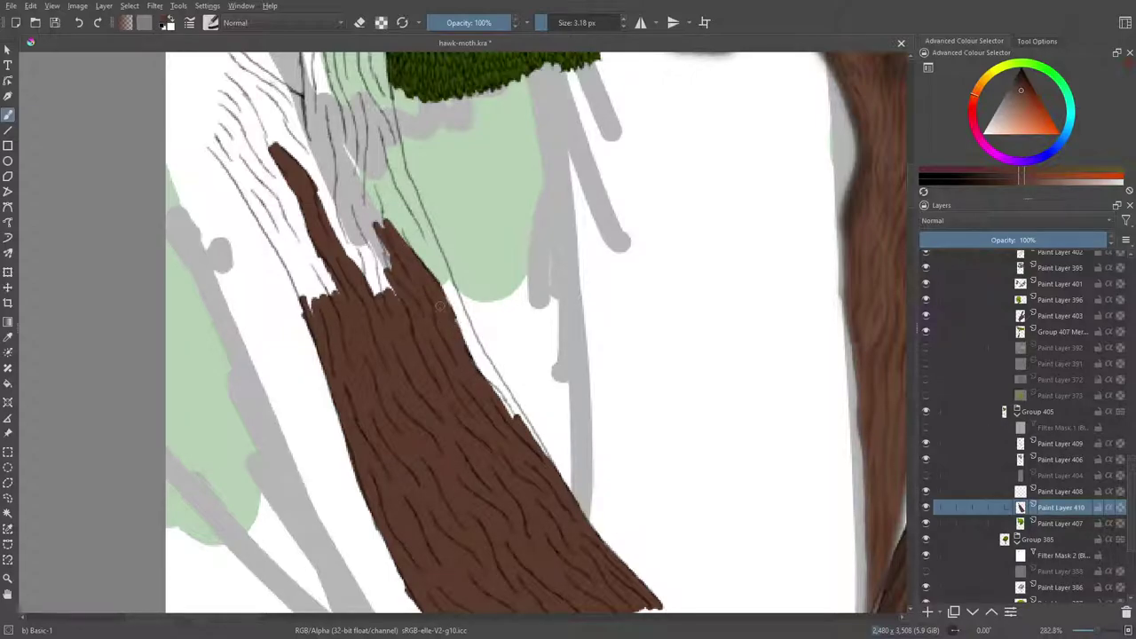
mouse_move(462, 359)
mouse_down()
mouse_move(512, 413)
mouse_move(458, 307)
mouse_move(498, 383)
mouse_up()
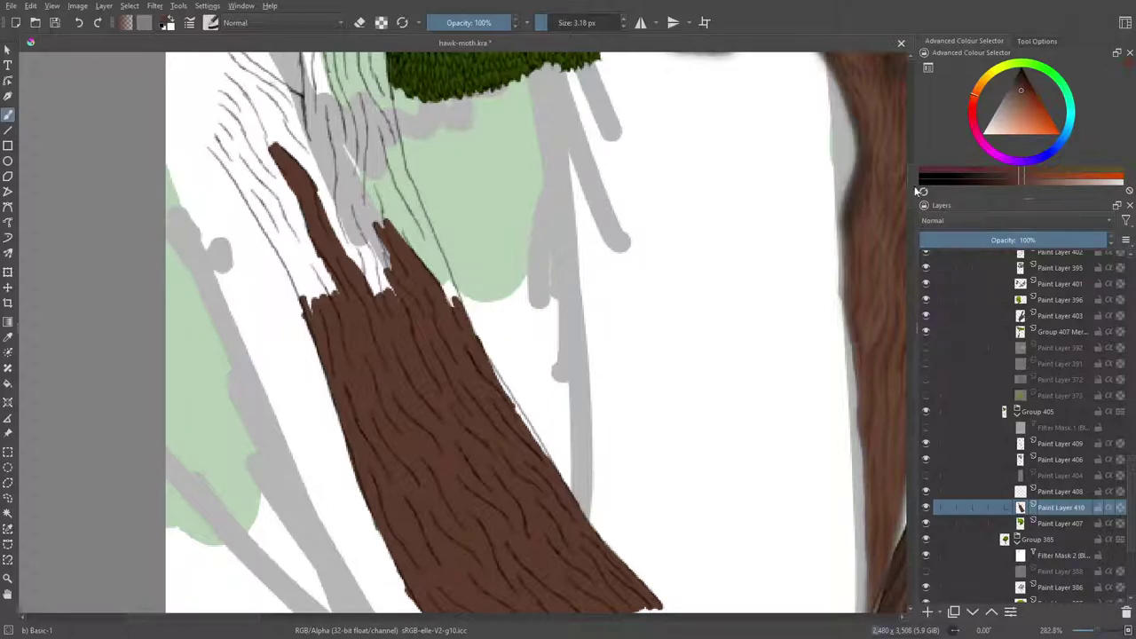
Fill the gap between the two brown strips at the fork and continue the brown up the trunk's upright limb.
scroll(841, 89, up, 3)
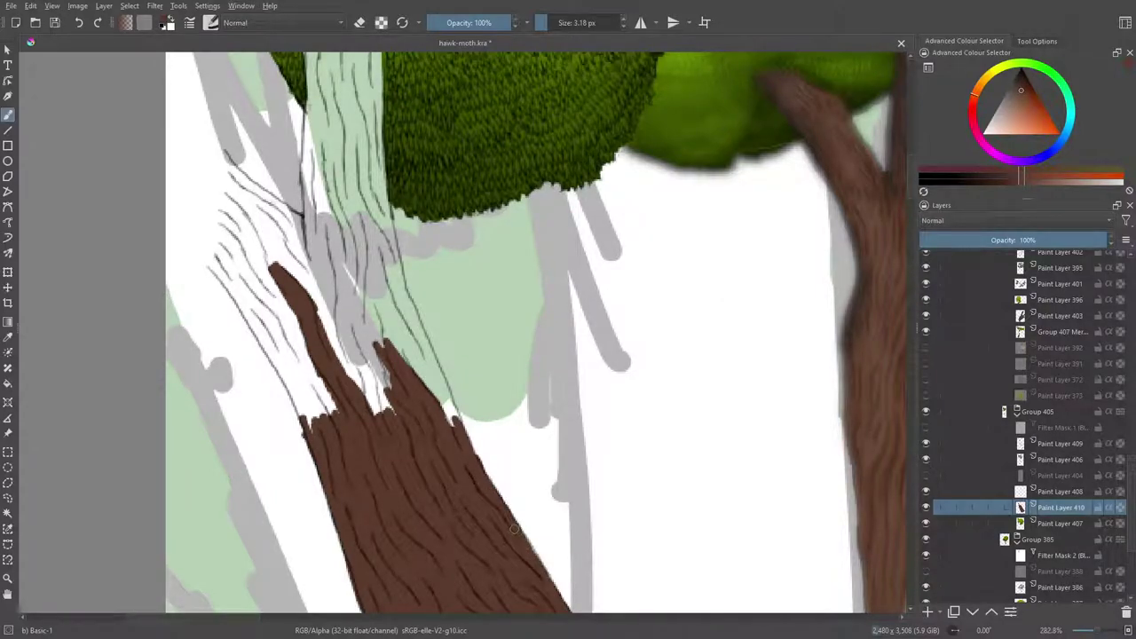
scroll(909, 174, up, 1)
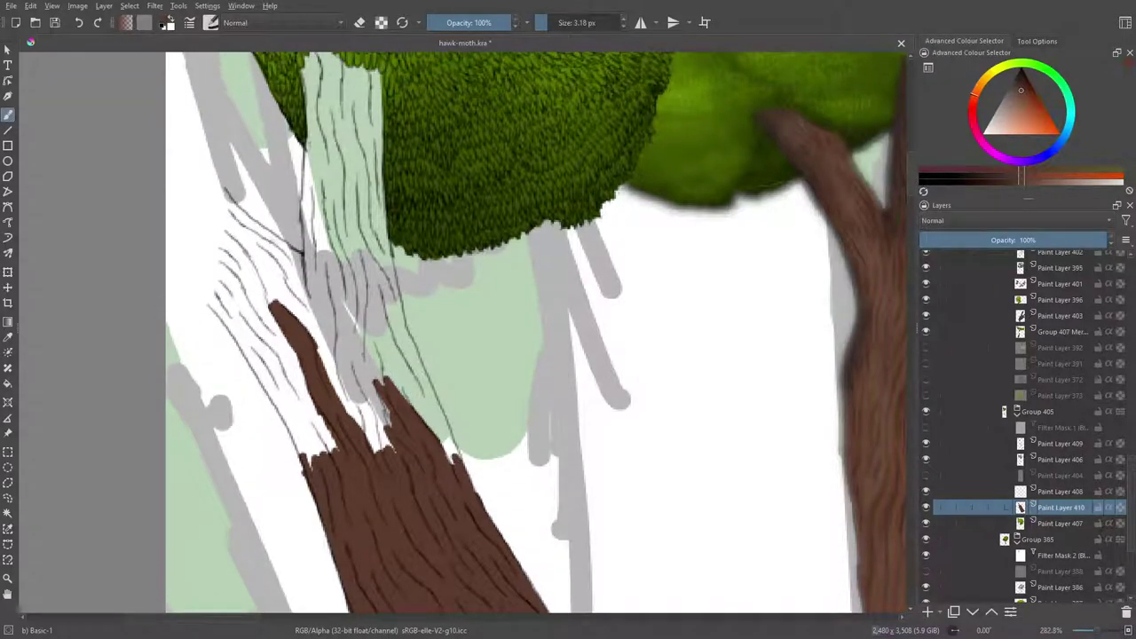
mouse_move(451, 473)
mouse_down()
mouse_move(421, 420)
mouse_move(456, 461)
mouse_move(361, 330)
mouse_move(407, 471)
mouse_move(361, 354)
mouse_move(375, 463)
mouse_move(325, 355)
mouse_up()
mouse_move(335, 398)
mouse_down()
mouse_move(311, 270)
mouse_move(333, 385)
mouse_move(343, 398)
mouse_move(346, 363)
mouse_move(318, 283)
mouse_move(384, 447)
mouse_move(364, 355)
mouse_up()
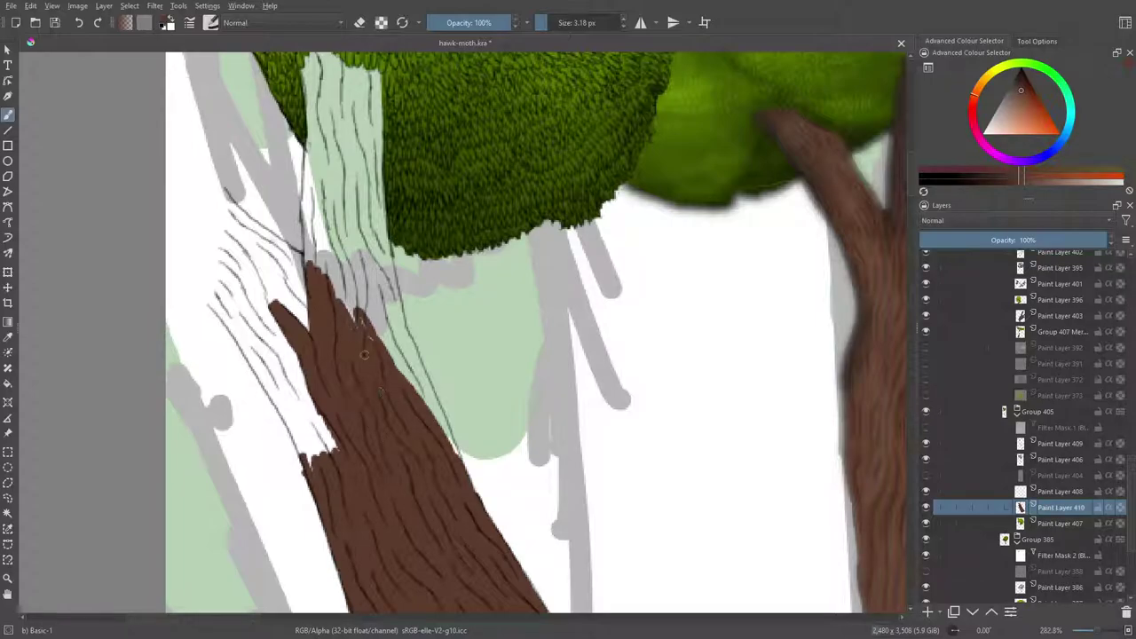
mouse_move(323, 292)
mouse_down()
mouse_move(380, 337)
mouse_move(319, 257)
mouse_move(311, 197)
mouse_move(309, 257)
mouse_move(308, 142)
mouse_move(302, 253)
mouse_move(319, 159)
mouse_move(328, 295)
mouse_move(340, 143)
mouse_move(354, 271)
mouse_move(368, 167)
mouse_move(325, 144)
mouse_move(353, 189)
mouse_move(320, 169)
mouse_move(366, 197)
mouse_move(327, 123)
mouse_move(340, 75)
mouse_move(371, 158)
mouse_up()
drag(369, 89, 371, 263)
mouse_move(367, 199)
mouse_down()
mouse_move(368, 284)
mouse_move(357, 276)
mouse_up()
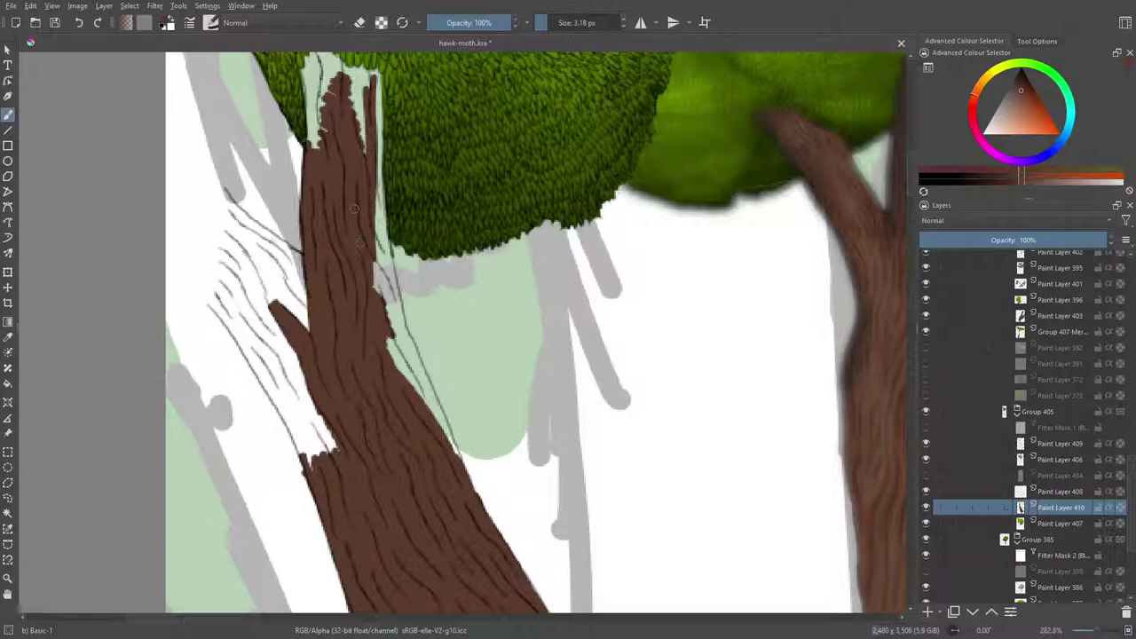
Fill the upright limb's right edge down to the main trunk and cover its upper end within the foliage in brown.
mouse_move(385, 339)
mouse_down()
mouse_move(423, 433)
mouse_move(371, 279)
mouse_move(397, 336)
mouse_up()
drag(374, 258, 401, 328)
drag(376, 233, 422, 391)
mouse_move(397, 337)
mouse_down()
mouse_move(426, 403)
mouse_move(428, 373)
mouse_move(439, 424)
mouse_up()
drag(423, 380, 458, 454)
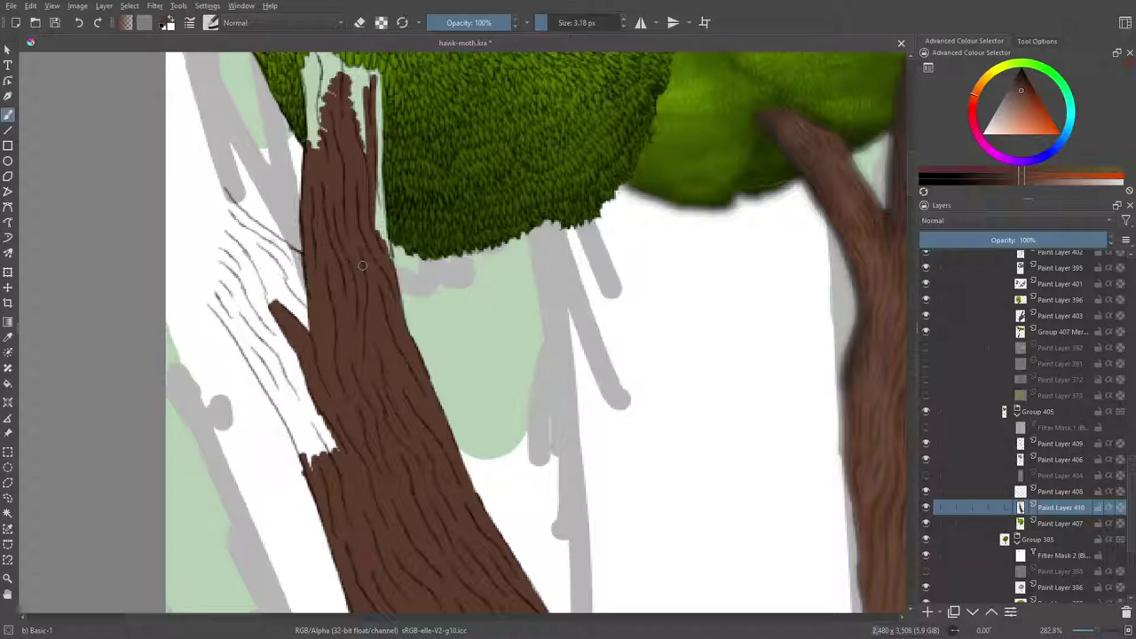
scroll(911, 174, up, 4)
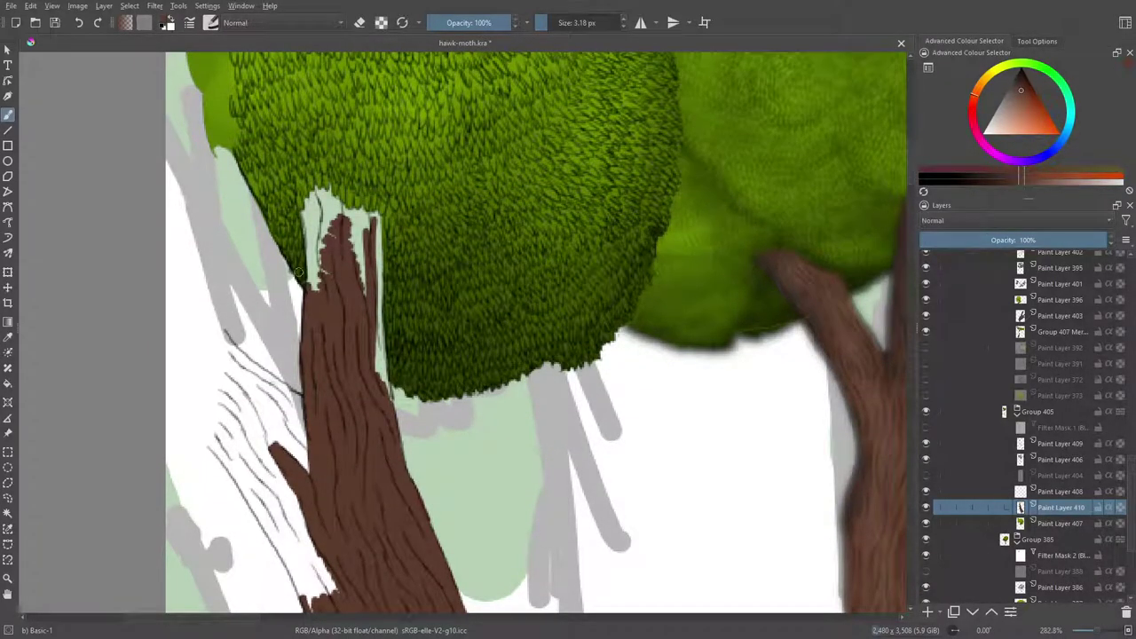
mouse_move(383, 392)
mouse_down()
mouse_move(378, 364)
mouse_move(388, 401)
mouse_move(373, 220)
mouse_move(340, 299)
mouse_move(306, 215)
mouse_move(308, 320)
mouse_move(319, 196)
mouse_up()
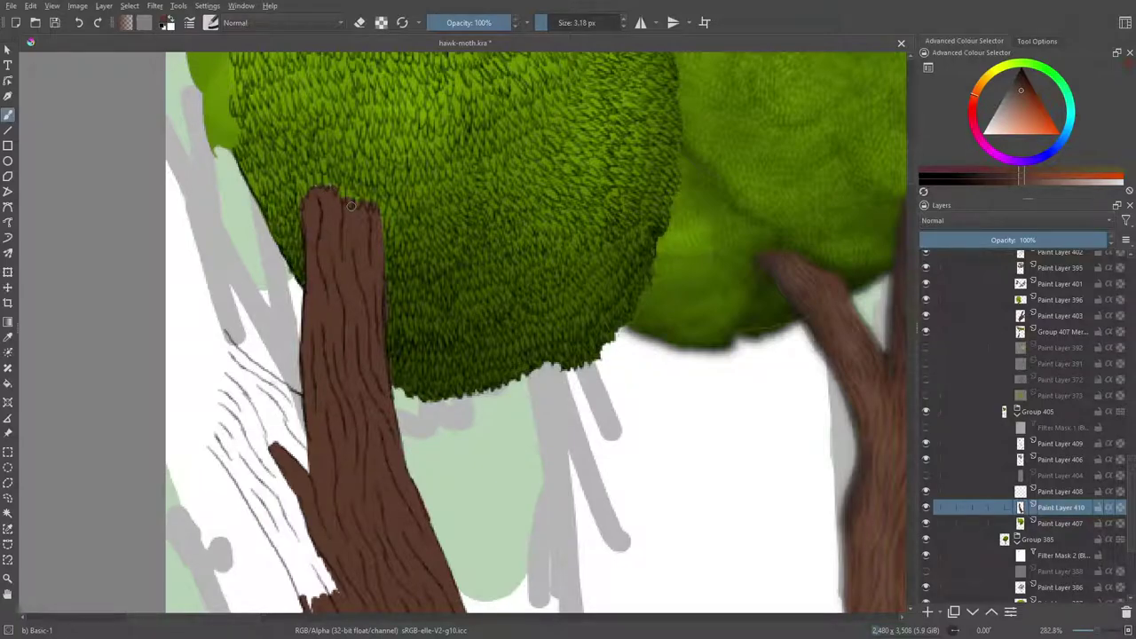
Move Paint Layer 410 below Paint Layer 407, and trim Paint Layer 407 around the limb's upper end with a 5.35 px eraser.
click(975, 613)
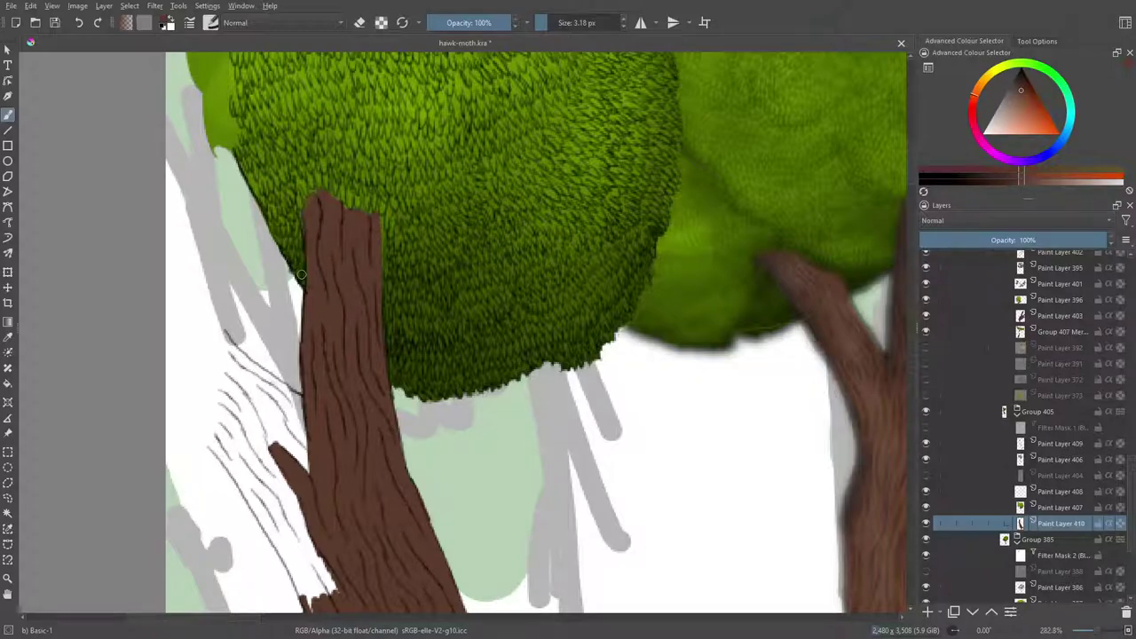
click(1044, 510)
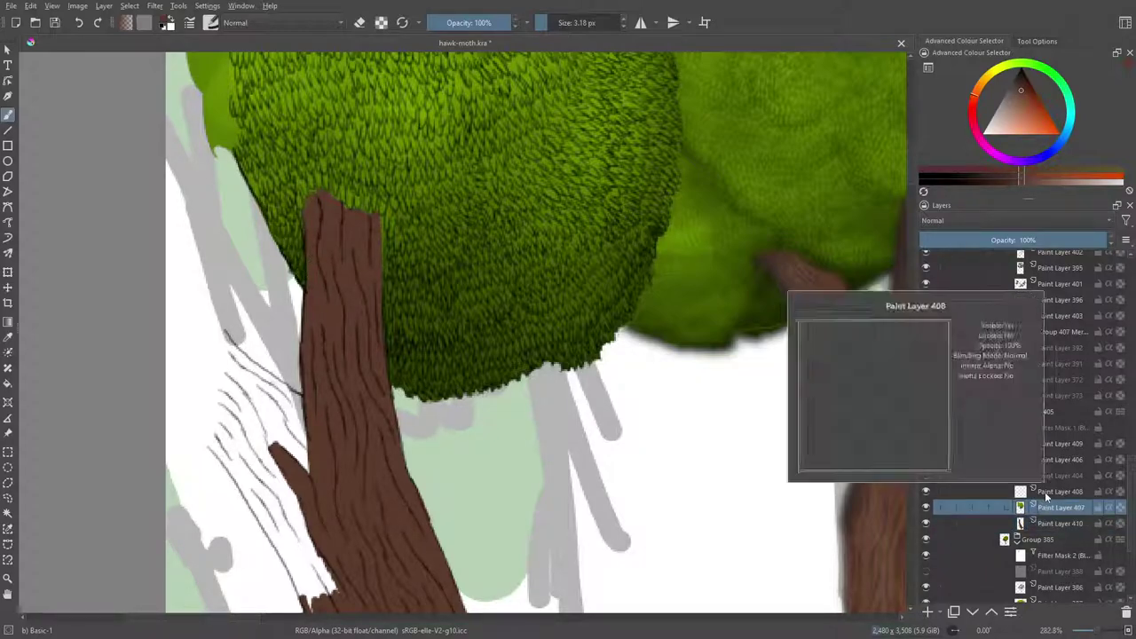
key(e)
click(551, 22)
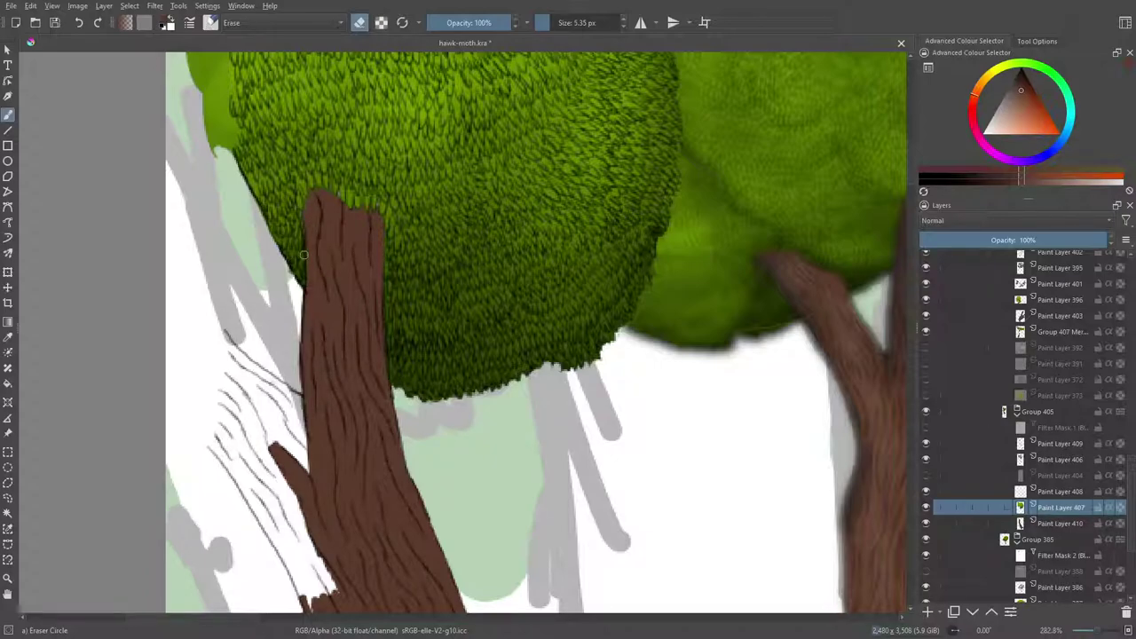
On Paint Layer 410, fill the trunk's short left limb with brown using the 3.18 px Basic-1 brush.
click(1061, 523)
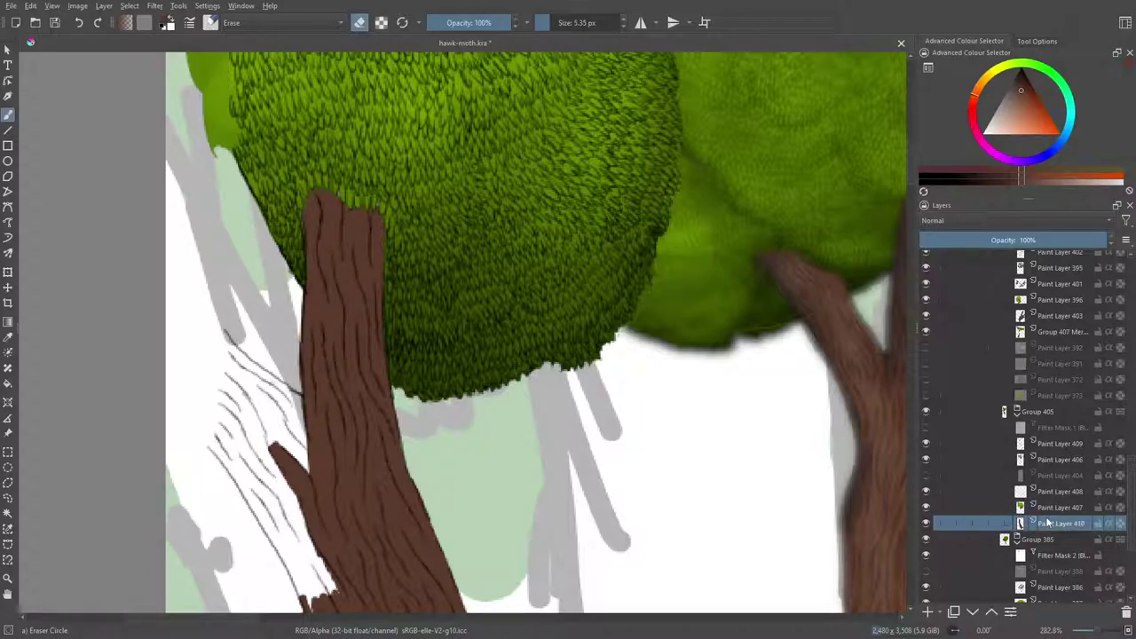
key(/)
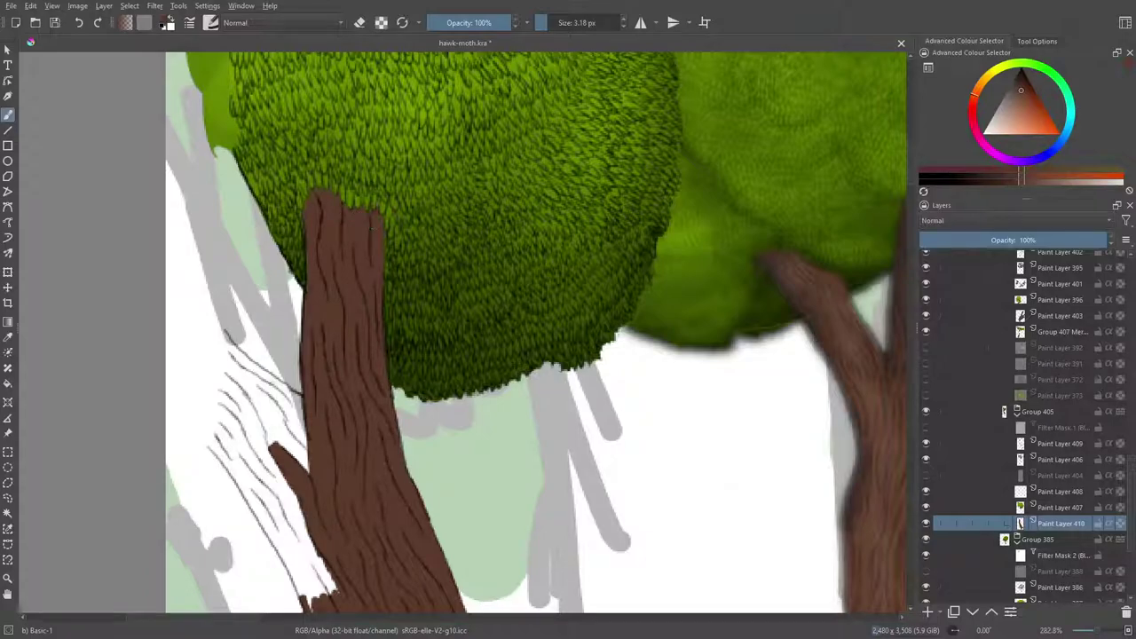
mouse_move(250, 383)
mouse_down()
mouse_move(281, 400)
mouse_move(251, 384)
mouse_move(308, 405)
mouse_move(238, 356)
mouse_move(275, 388)
mouse_move(264, 381)
mouse_move(228, 339)
mouse_move(268, 404)
mouse_move(229, 379)
mouse_move(286, 410)
mouse_up()
mouse_move(302, 455)
mouse_down()
mouse_move(223, 391)
mouse_move(266, 414)
mouse_move(226, 395)
mouse_move(302, 463)
mouse_move(293, 484)
mouse_up()
mouse_move(251, 442)
mouse_down()
mouse_move(324, 549)
mouse_move(319, 590)
mouse_move(288, 523)
mouse_move(293, 585)
mouse_move(306, 604)
mouse_move(227, 444)
mouse_move(222, 488)
mouse_move(253, 507)
mouse_up()
mouse_move(213, 447)
mouse_down()
mouse_move(220, 407)
mouse_move(214, 444)
mouse_move(222, 334)
mouse_move(251, 363)
mouse_up()
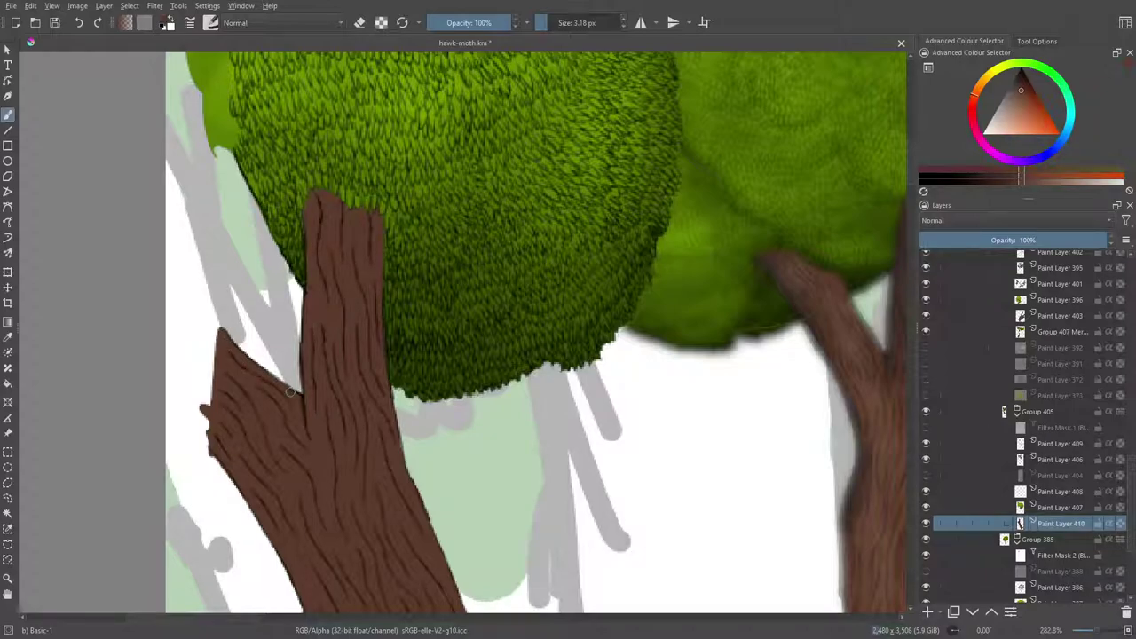
click(1072, 507)
key(e)
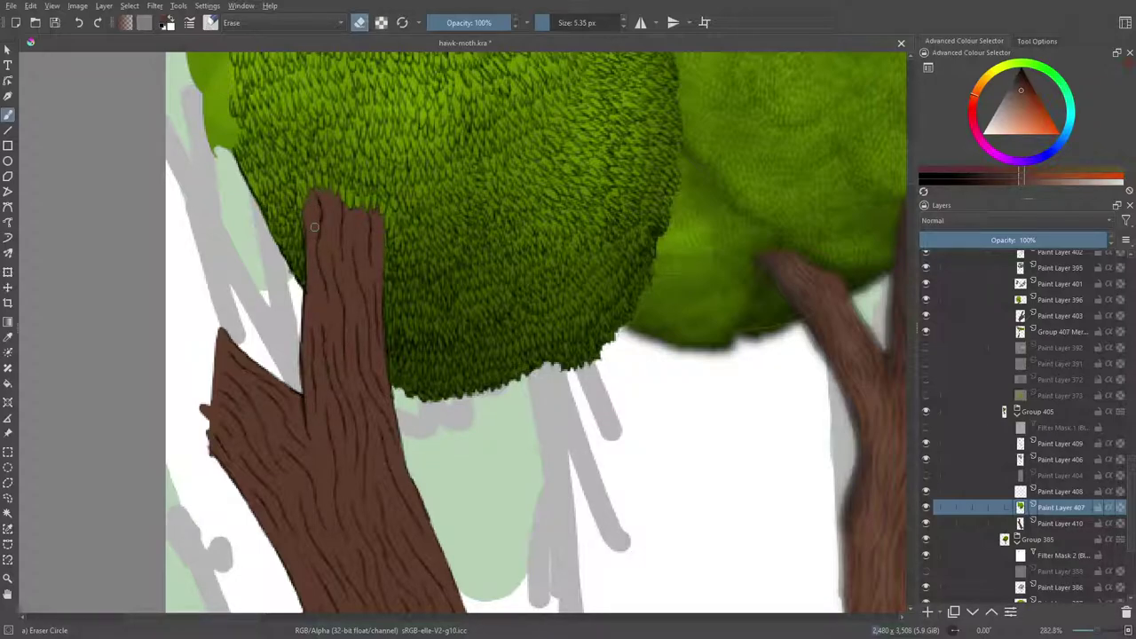
click(1053, 520)
scroll(911, 177, down, 5)
scroll(912, 184, up, 2)
key(slash)
Sample a lighter brown from the bark of the finished neighbouring trunk and return to the freehand brush.
mouse_move(912, 166)
mouse_down()
mouse_move(919, 231)
mouse_move(921, 211)
mouse_up()
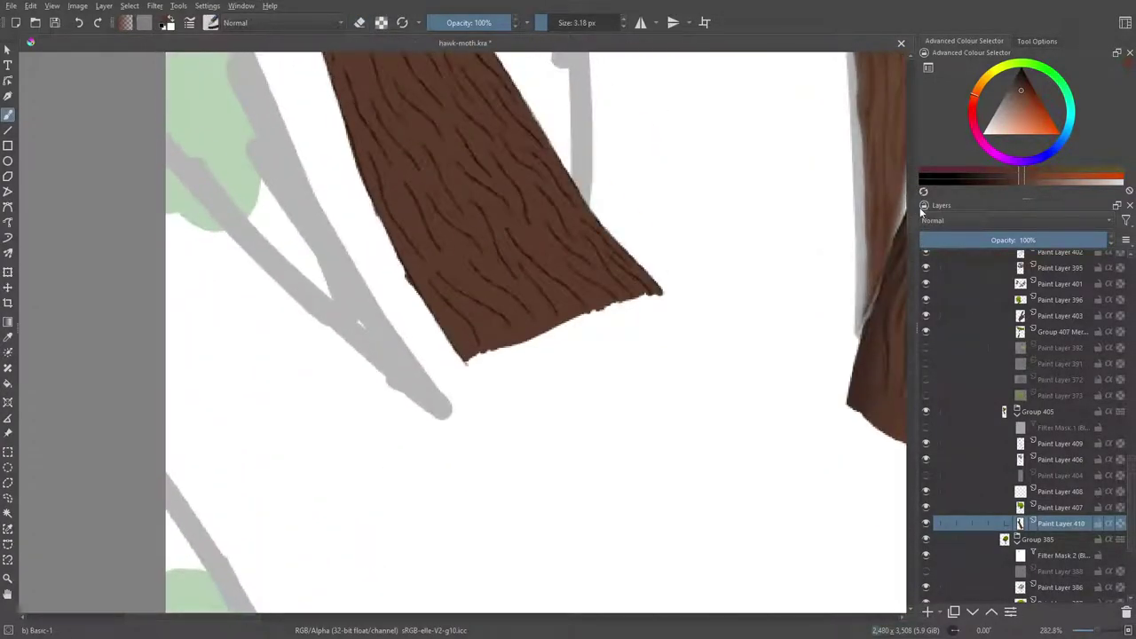
drag(218, 619, 302, 620)
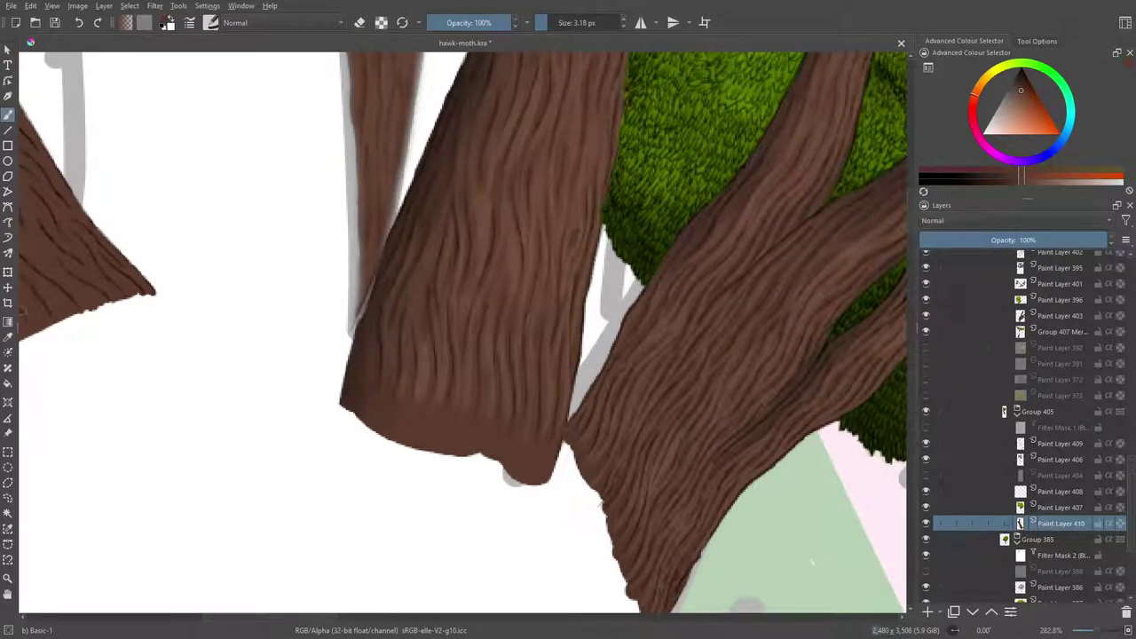
click(8, 336)
click(47, 322)
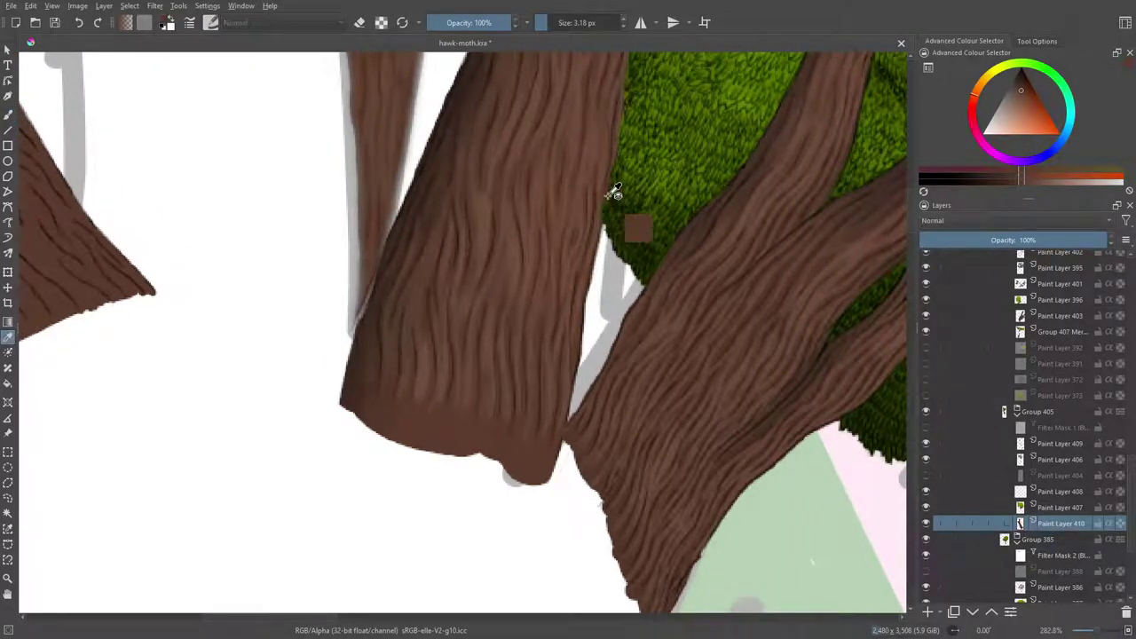
click(735, 405)
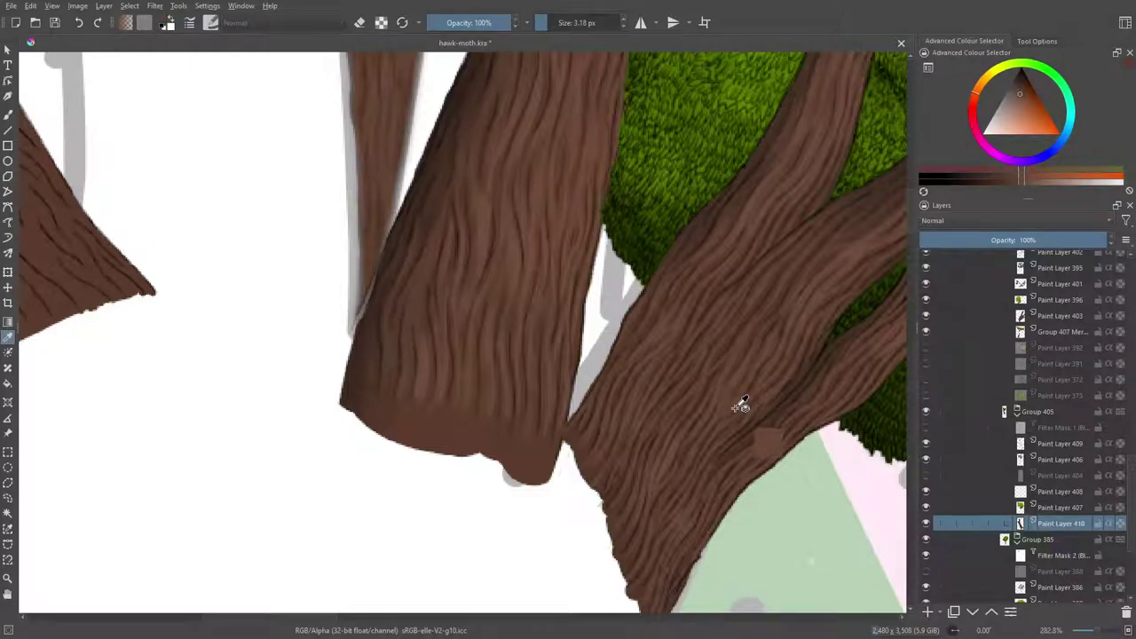
key(b)
Switch to the Pencil-2 brush preset at 3.65 px for the left trunk.
click(213, 22)
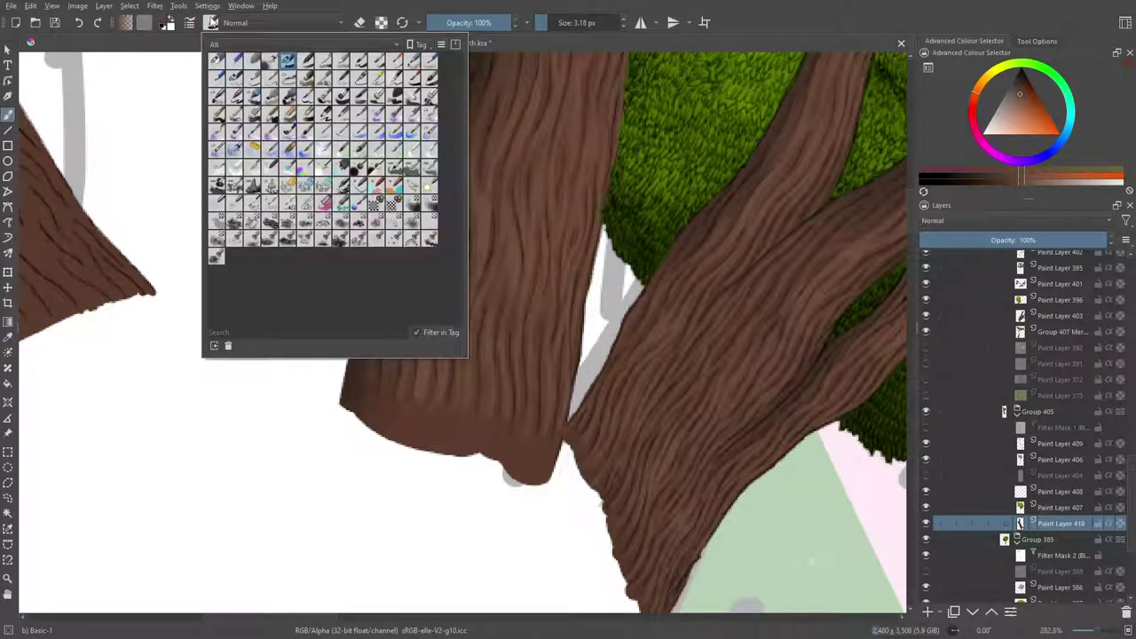
click(376, 80)
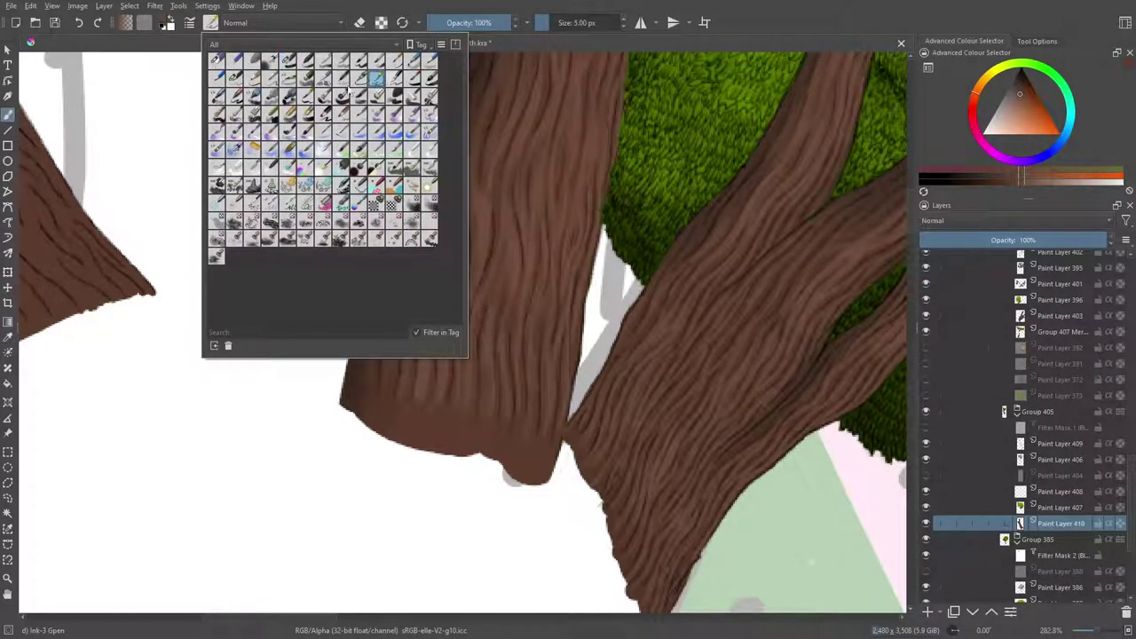
click(234, 79)
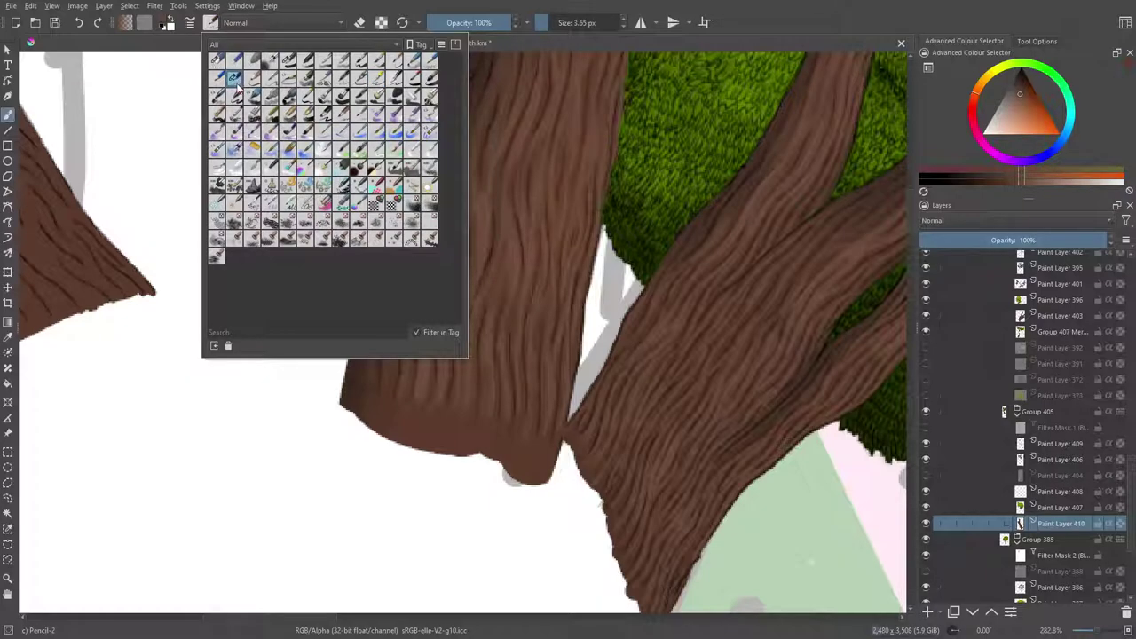
right_click(199, 453)
click(350, 580)
drag(306, 617, 246, 613)
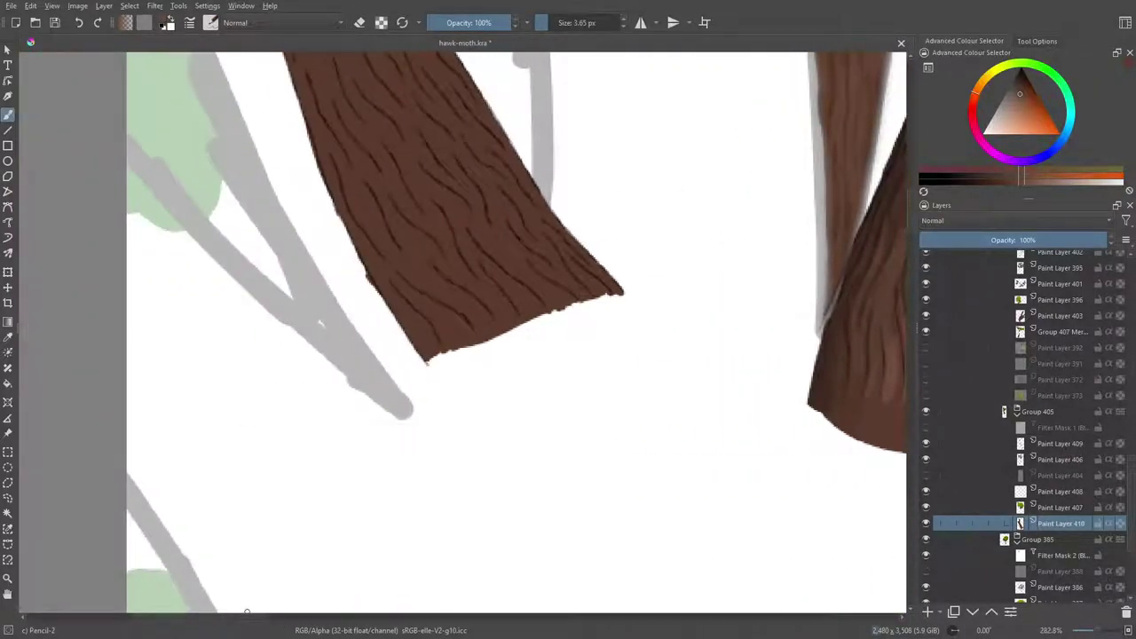
drag(913, 214, 915, 200)
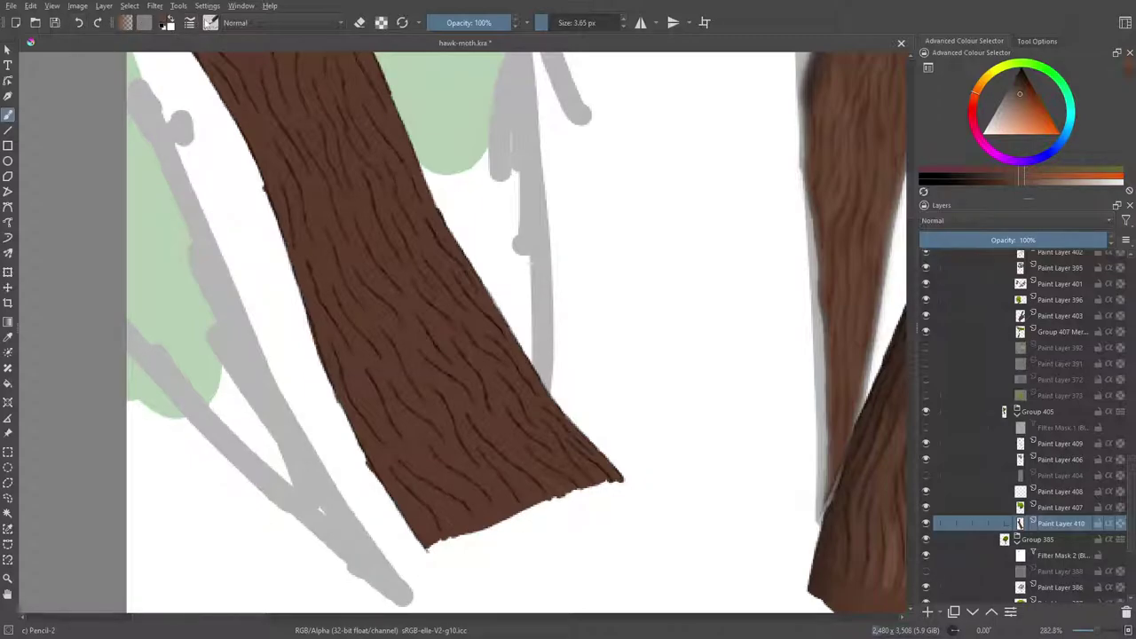
With the Ink-3 Gpen brush at 5 px, paint lighter brown strokes between the bark lines on the left trunk's lower right part.
click(211, 23)
click(377, 79)
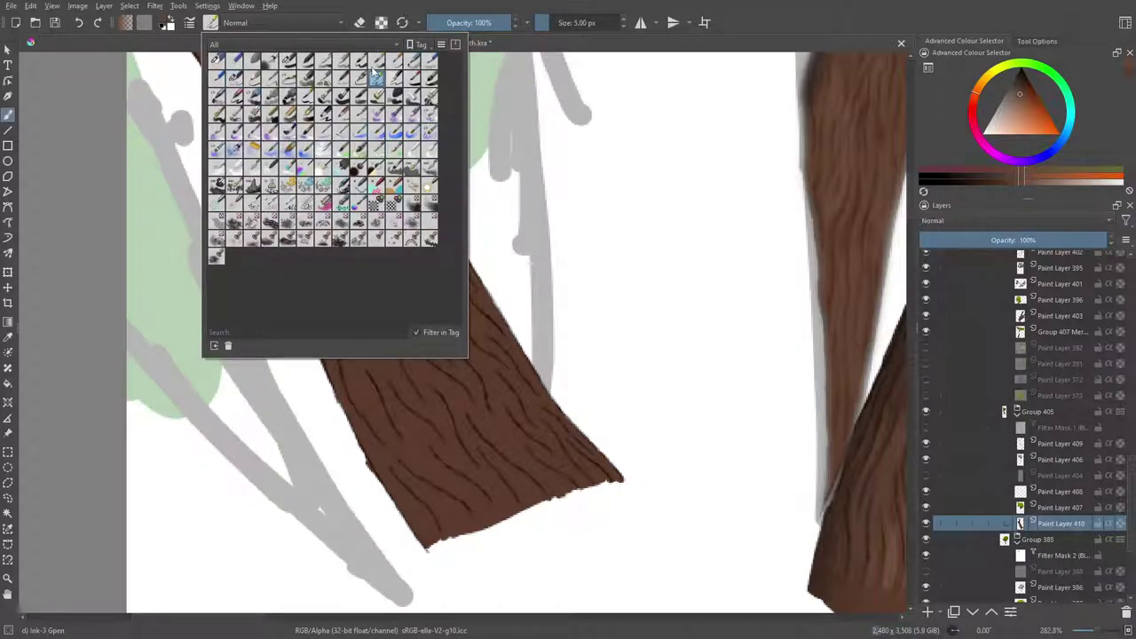
right_click(633, 388)
click(572, 268)
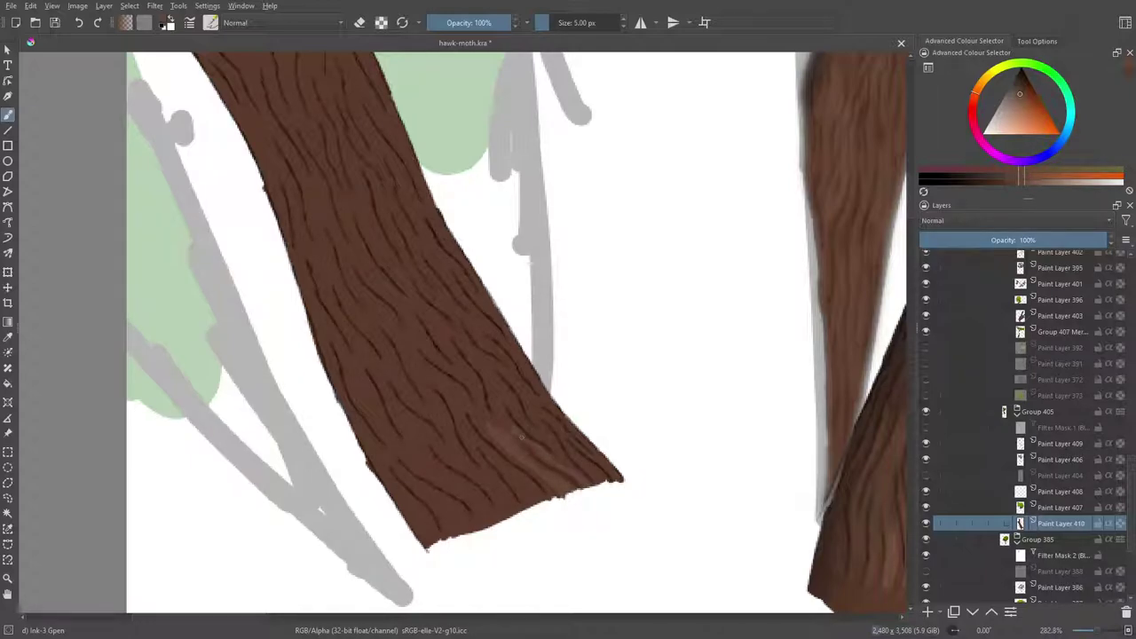
mouse_move(505, 414)
mouse_down()
mouse_move(521, 448)
mouse_move(517, 438)
mouse_up()
mouse_move(503, 436)
mouse_down()
mouse_move(477, 380)
mouse_move(433, 324)
mouse_move(447, 349)
mouse_move(433, 355)
mouse_move(425, 343)
mouse_move(470, 389)
mouse_up()
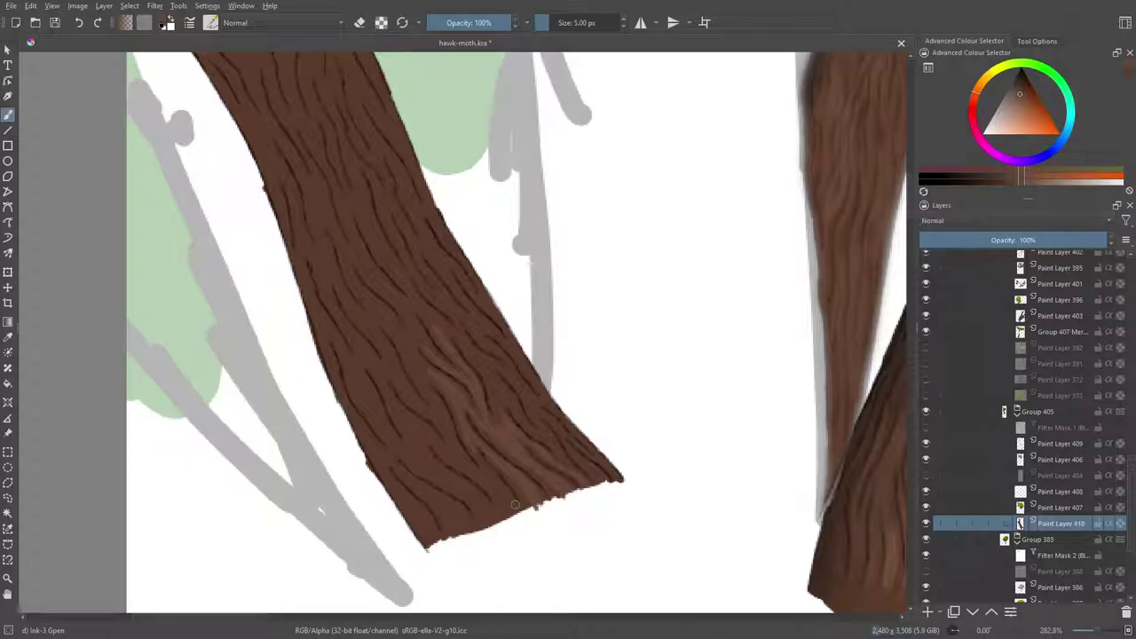
Turn on Preserve Alpha and paint lighter brown between the bark lines across the rest of the left trunk, working up to the fork.
click(381, 23)
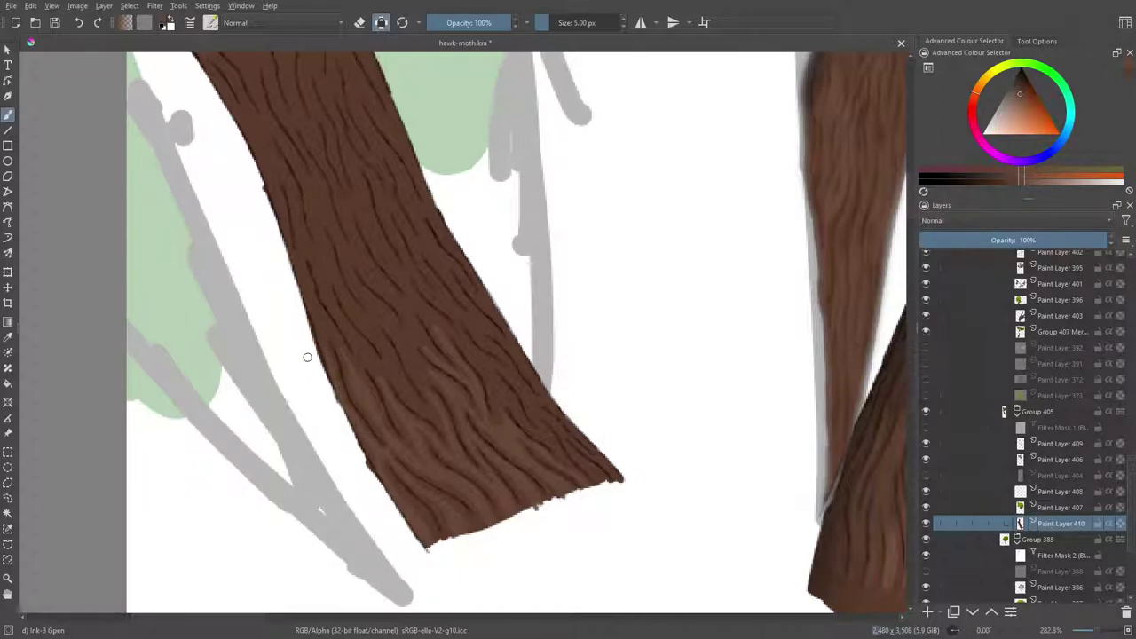
drag(426, 415, 445, 431)
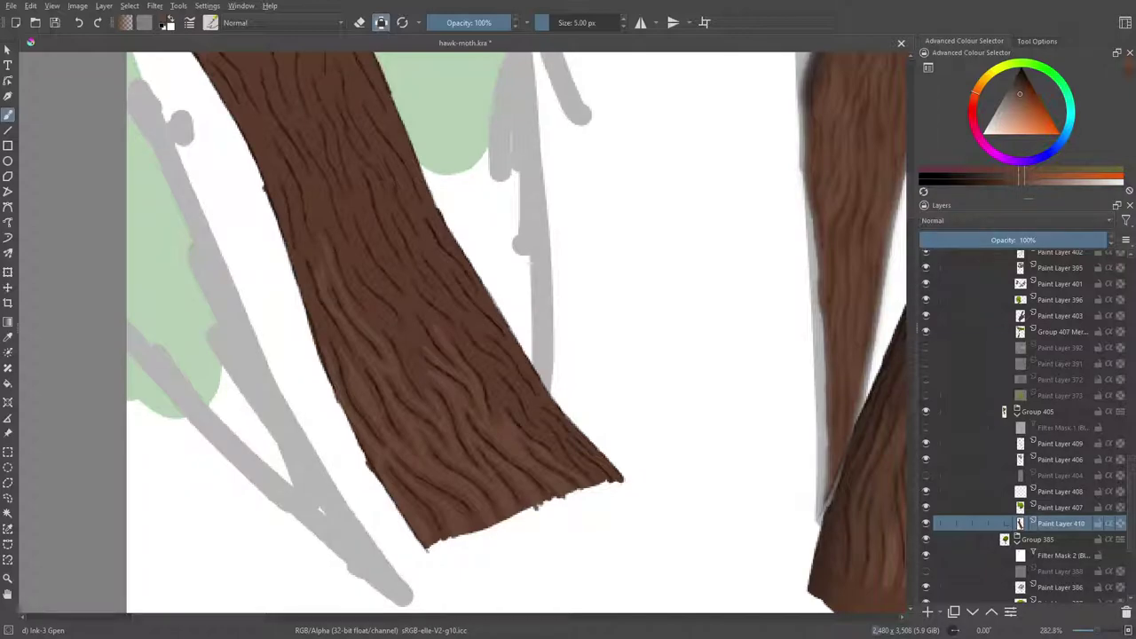
drag(323, 265, 316, 250)
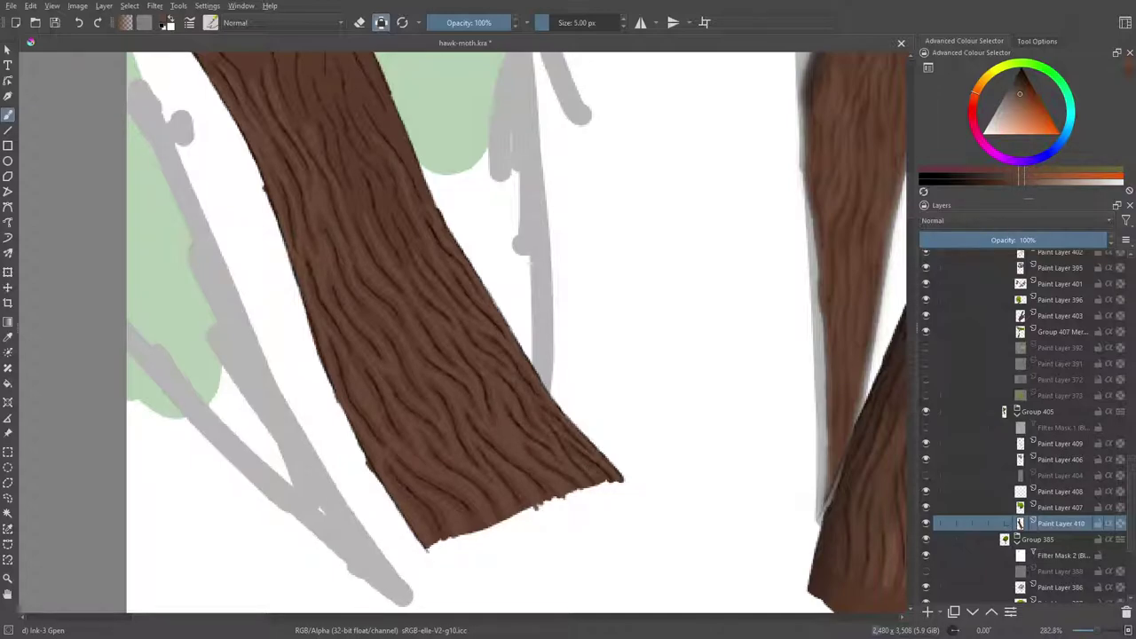
drag(909, 199, 908, 190)
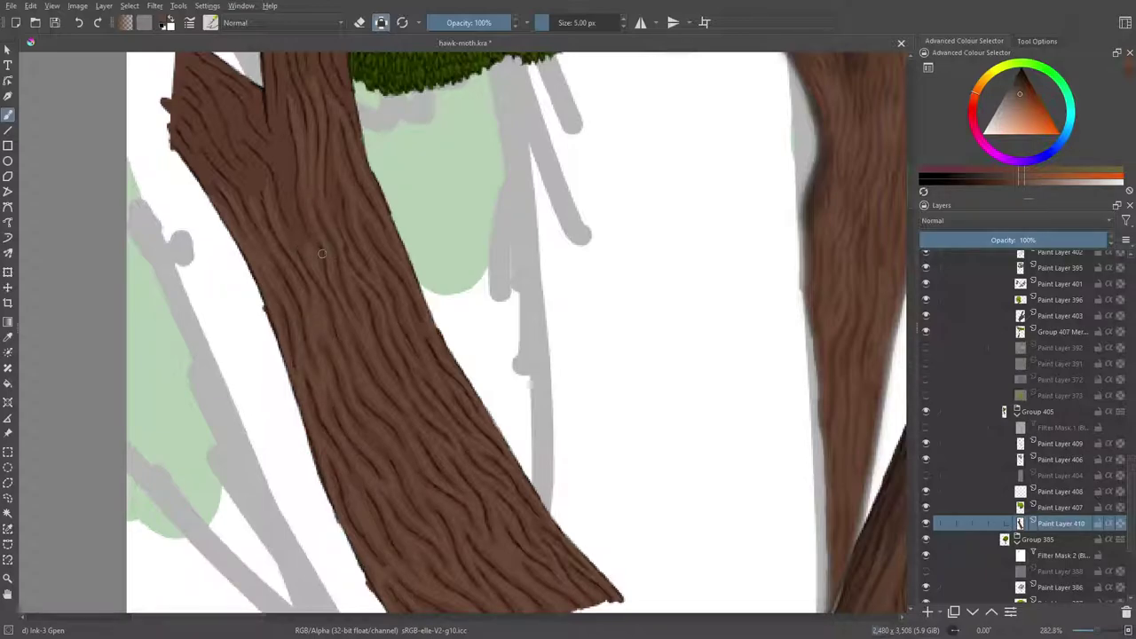
Paint lighter brown strokes between the bark lines on the tree's upright limb and its short left limb.
drag(909, 197, 911, 180)
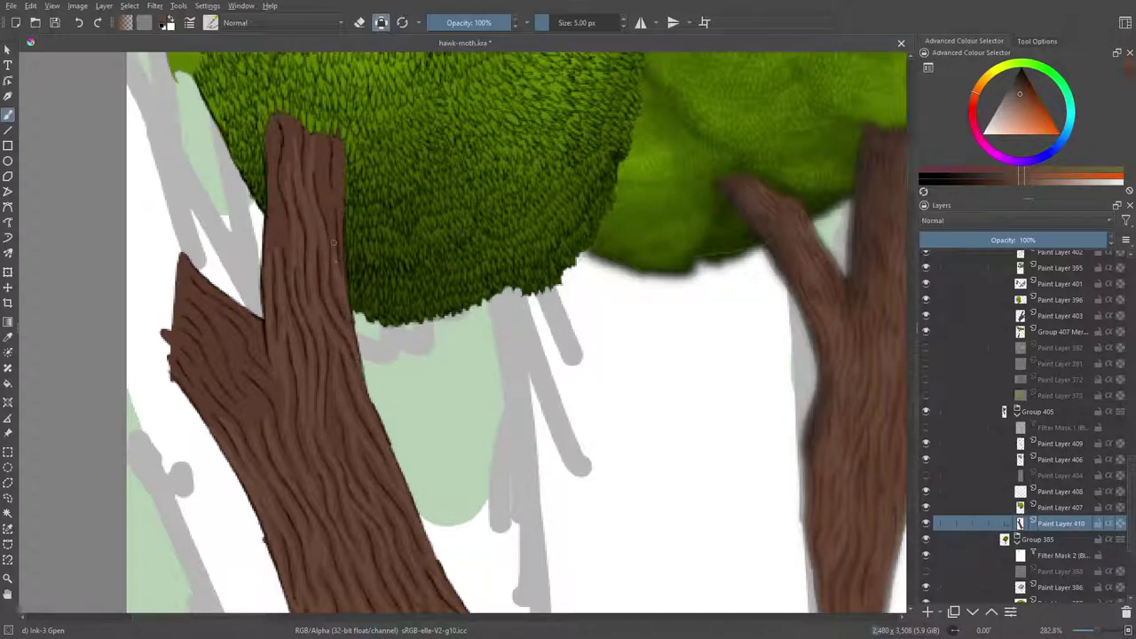
drag(341, 220, 335, 192)
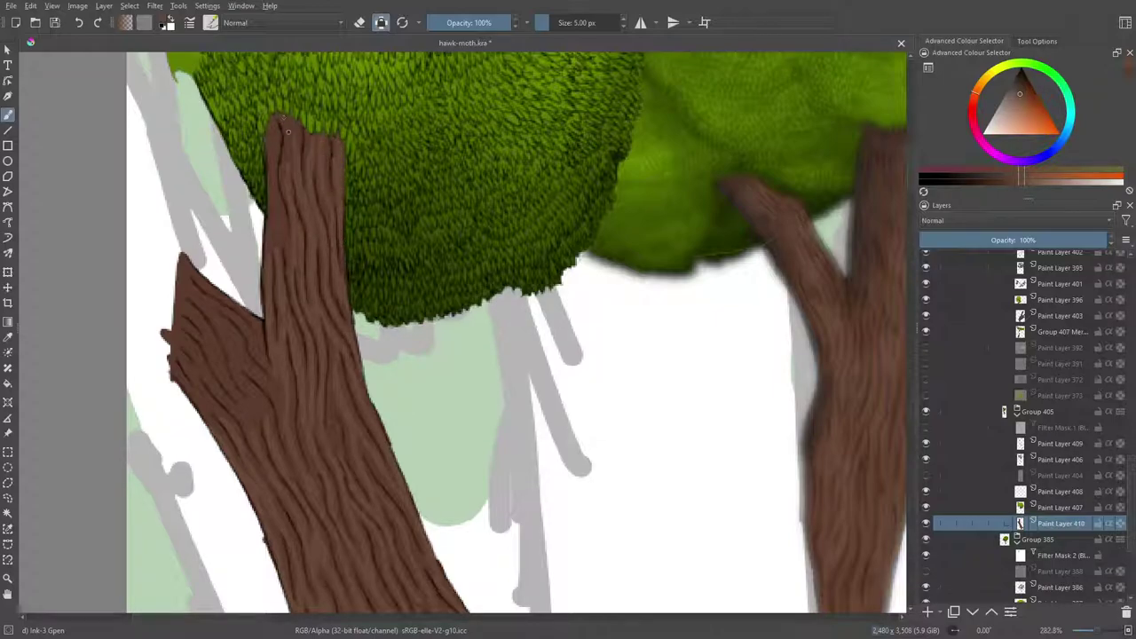
drag(271, 170, 276, 227)
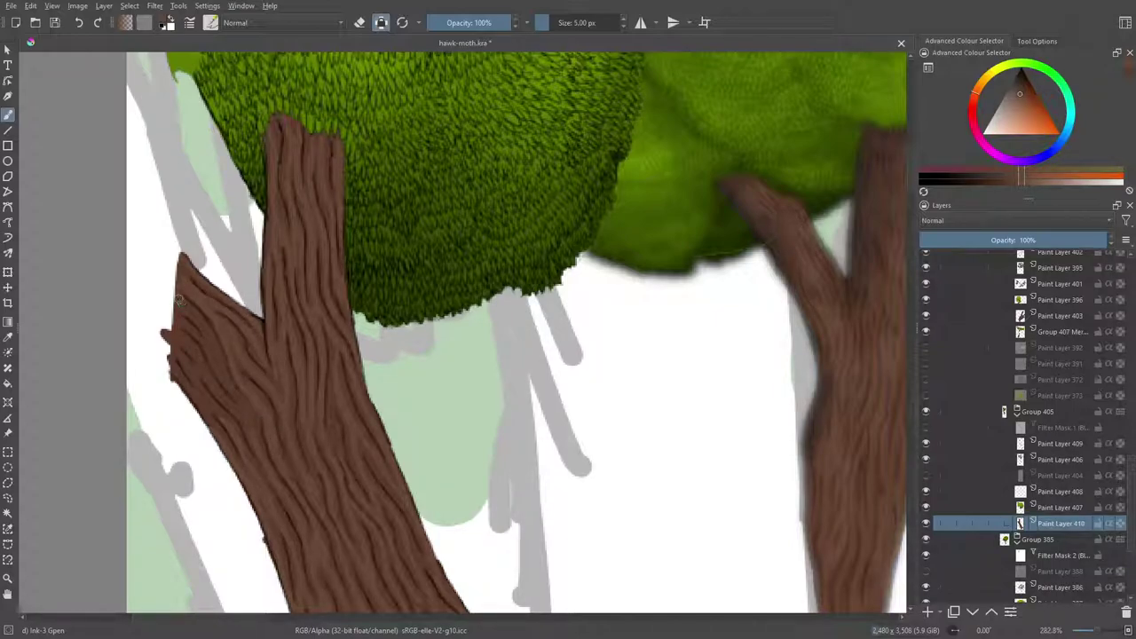
drag(208, 337, 252, 419)
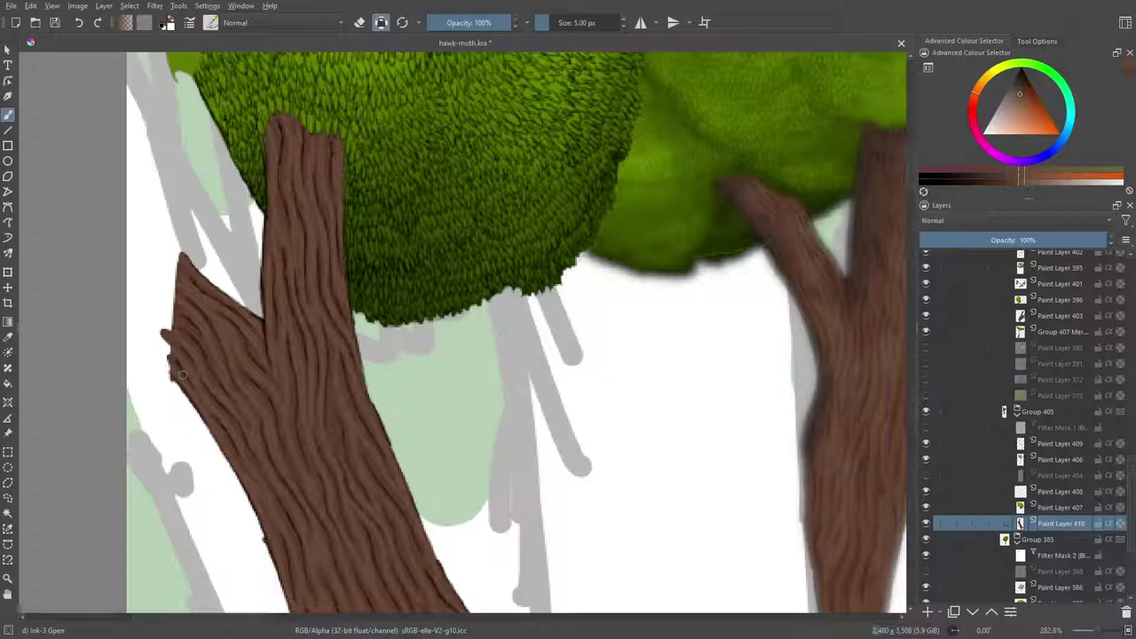
Switch to the Blender Basic brush at 6.02 px and soften the bark highlights on the limbs and around the fork.
right_click(180, 454)
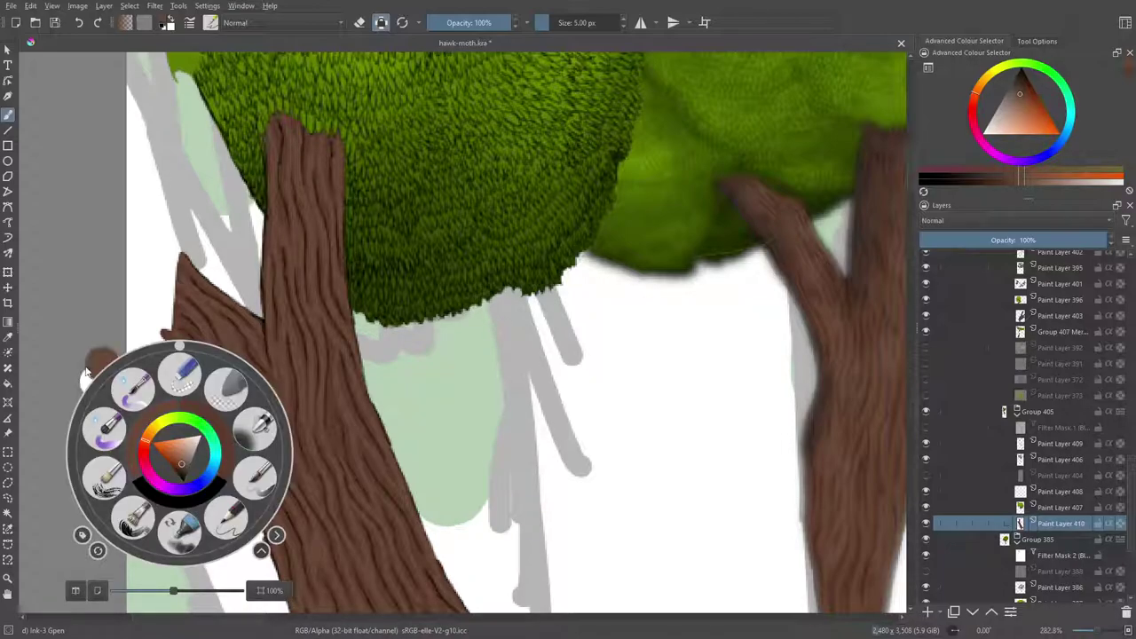
click(211, 23)
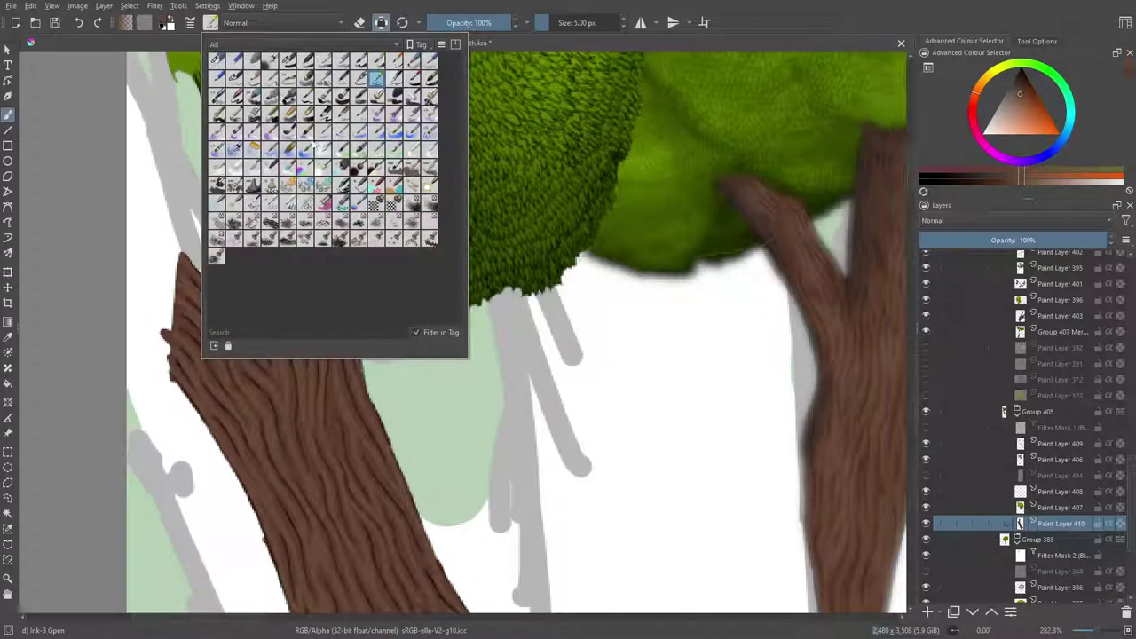
click(410, 150)
right_click(145, 321)
click(220, 146)
drag(562, 27, 556, 28)
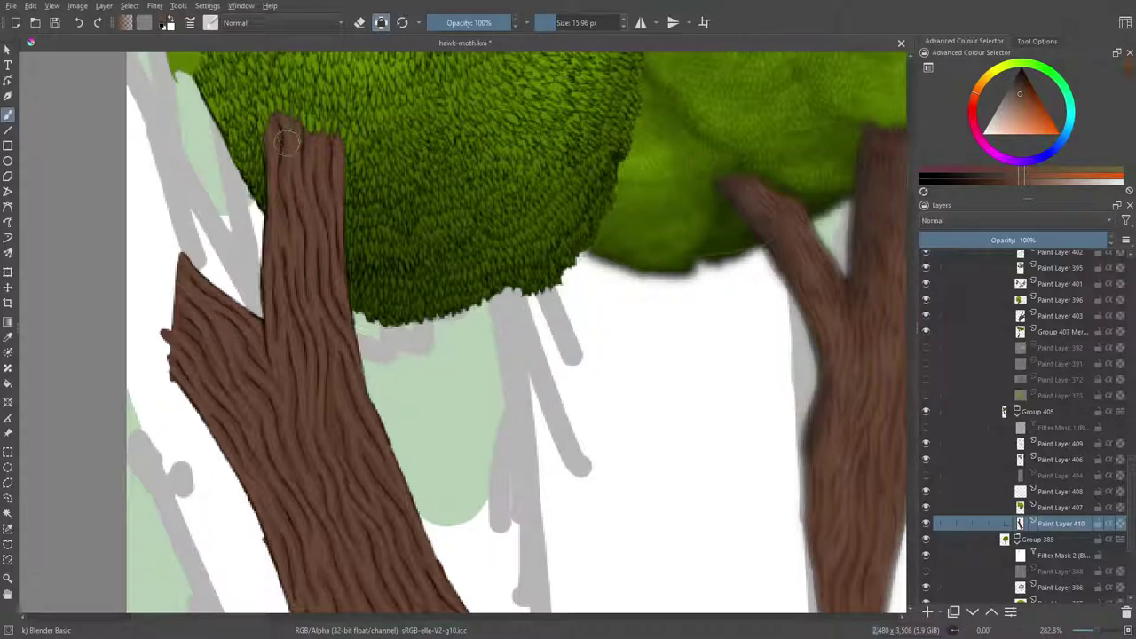
drag(556, 21, 551, 19)
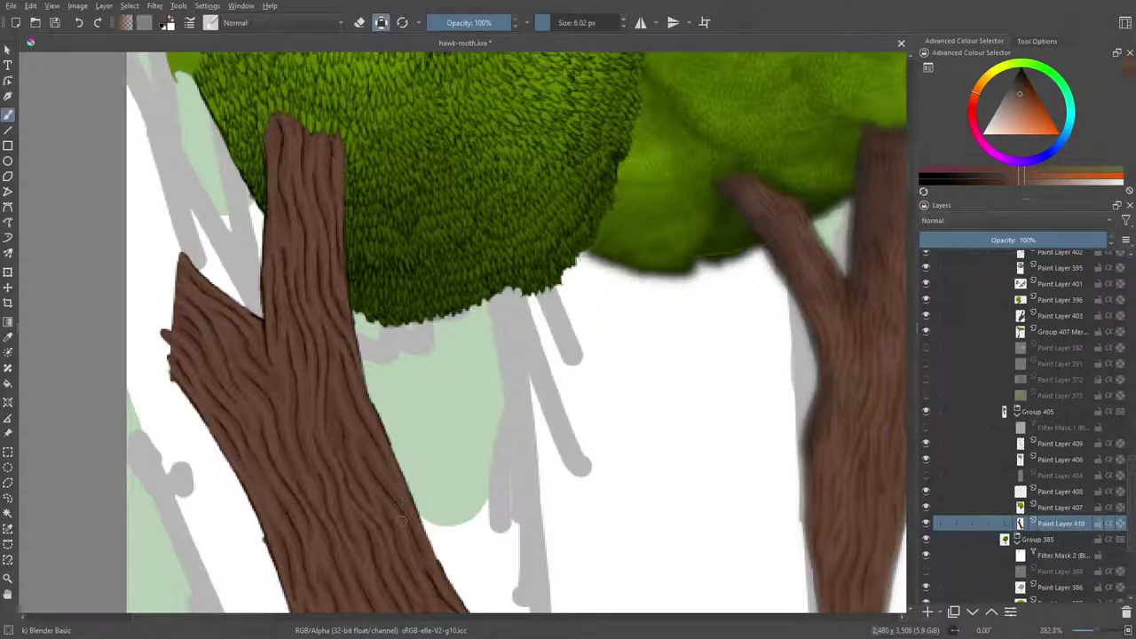
Continue softening the bark strokes with the 6.02 px blender down the left trunk to its base.
drag(909, 173, 911, 174)
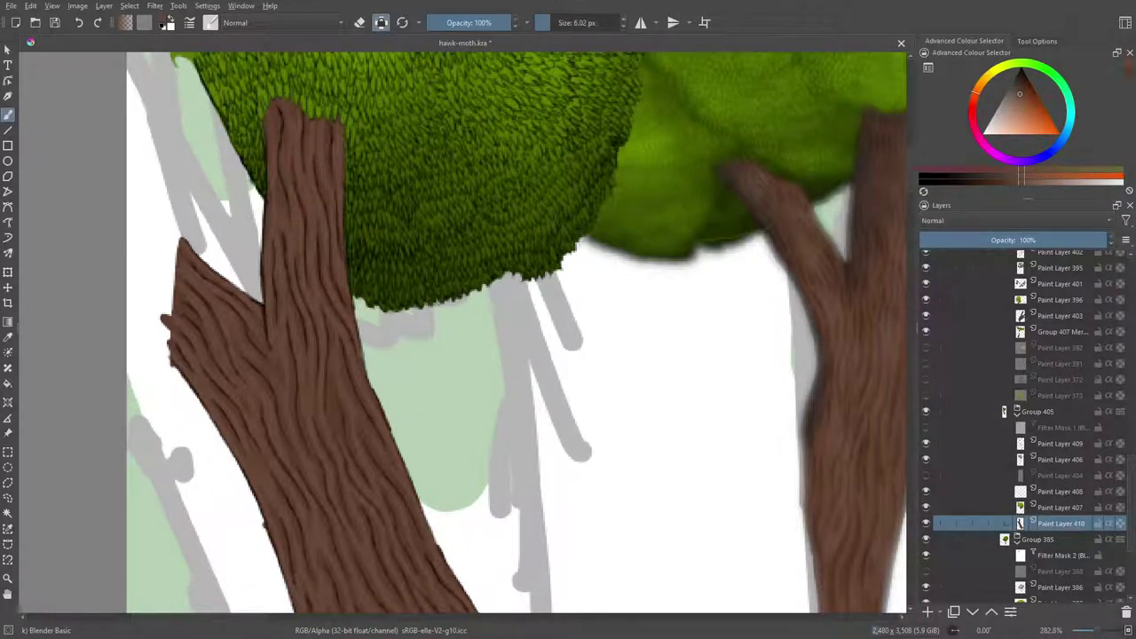
scroll(906, 157, down, 7)
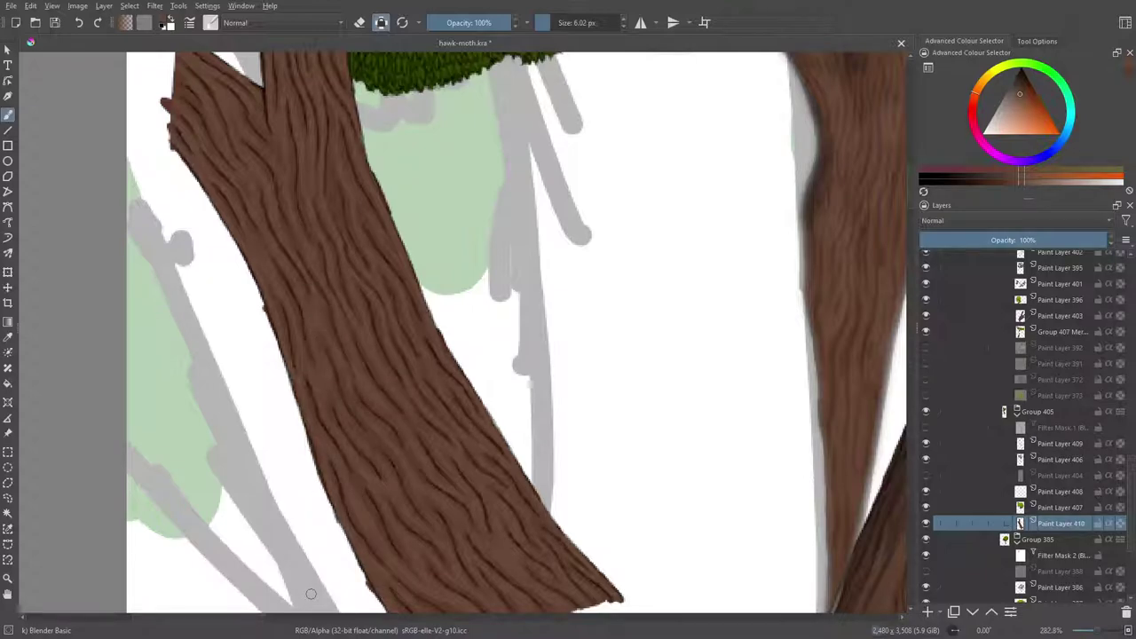
drag(909, 201, 915, 211)
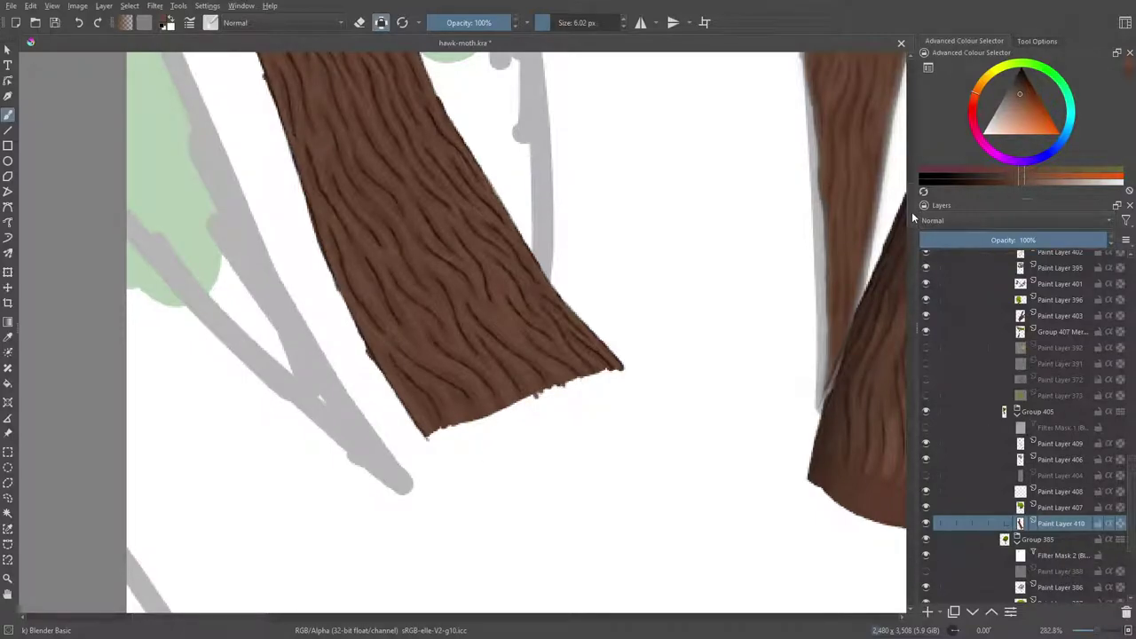
scroll(911, 211, up, 5)
scroll(907, 190, up, 5)
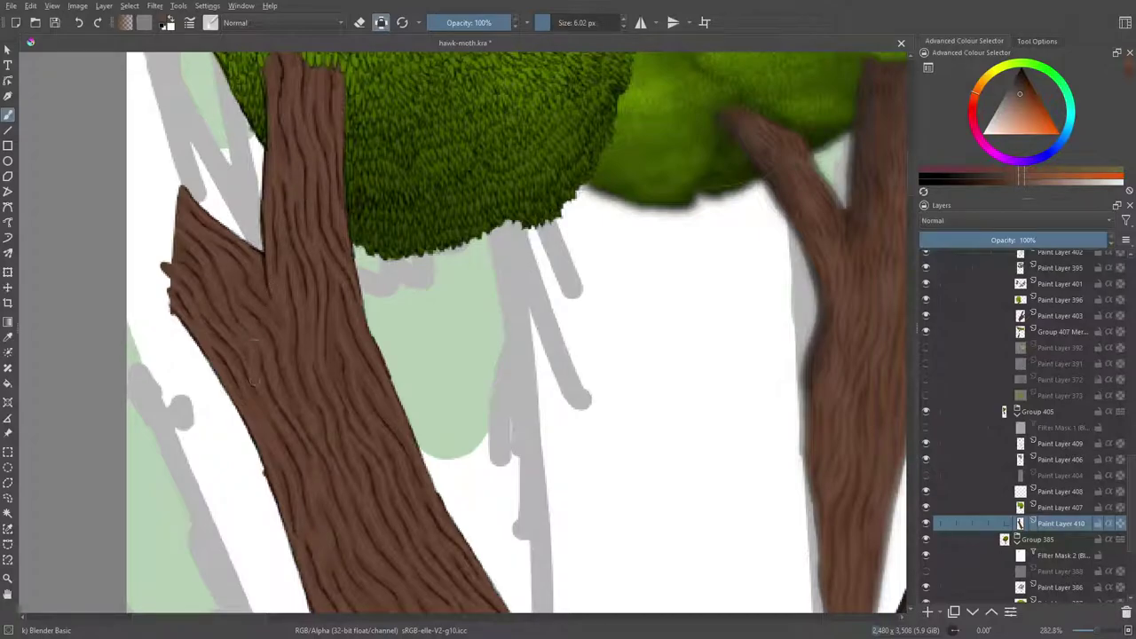
Pick a slightly lighter brown and switch to the Basic-2 Opacity brush preset.
right_click(270, 439)
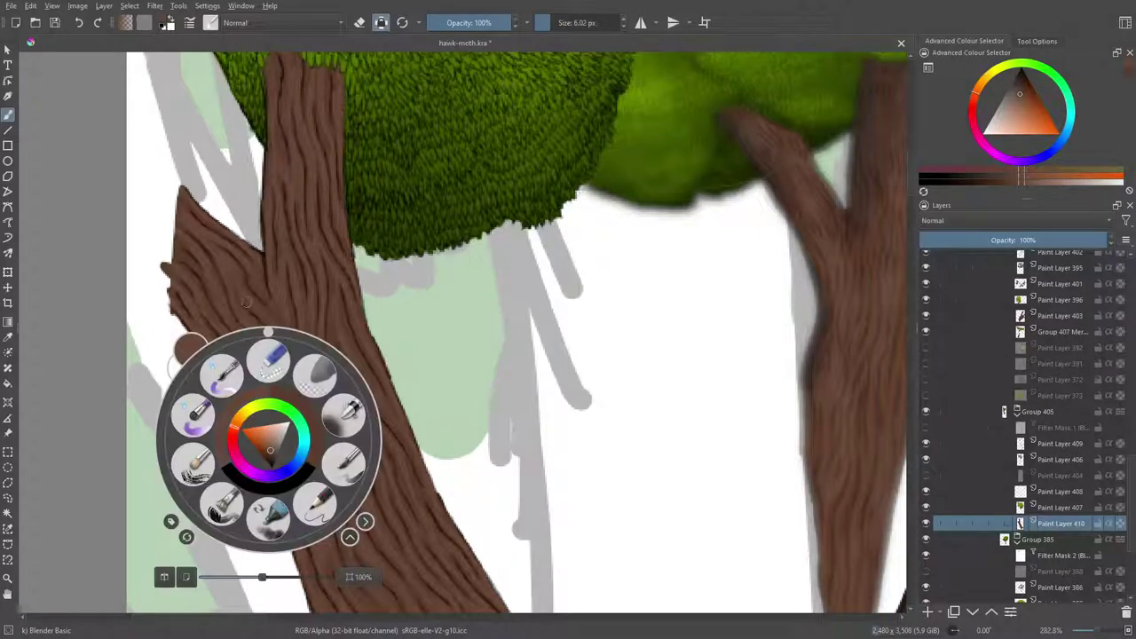
click(271, 453)
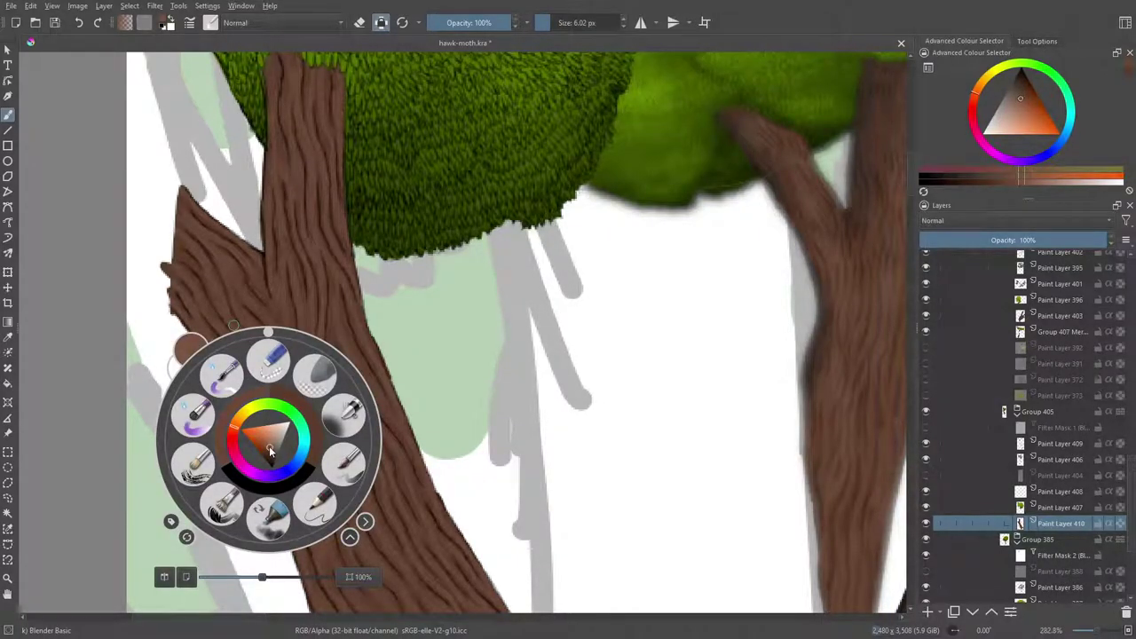
click(271, 451)
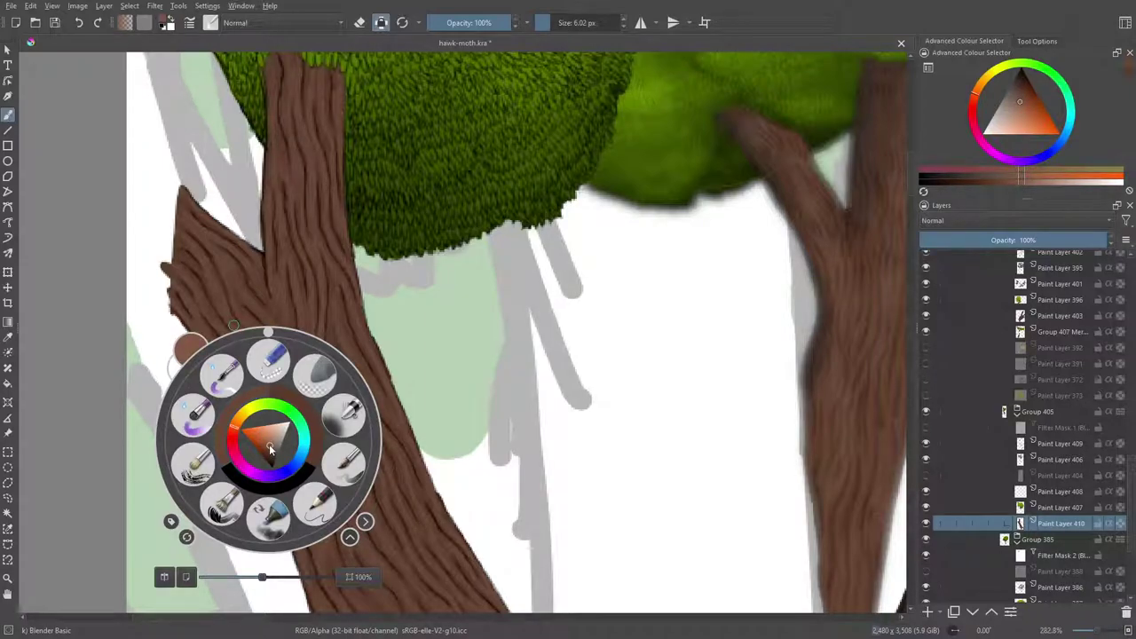
click(210, 22)
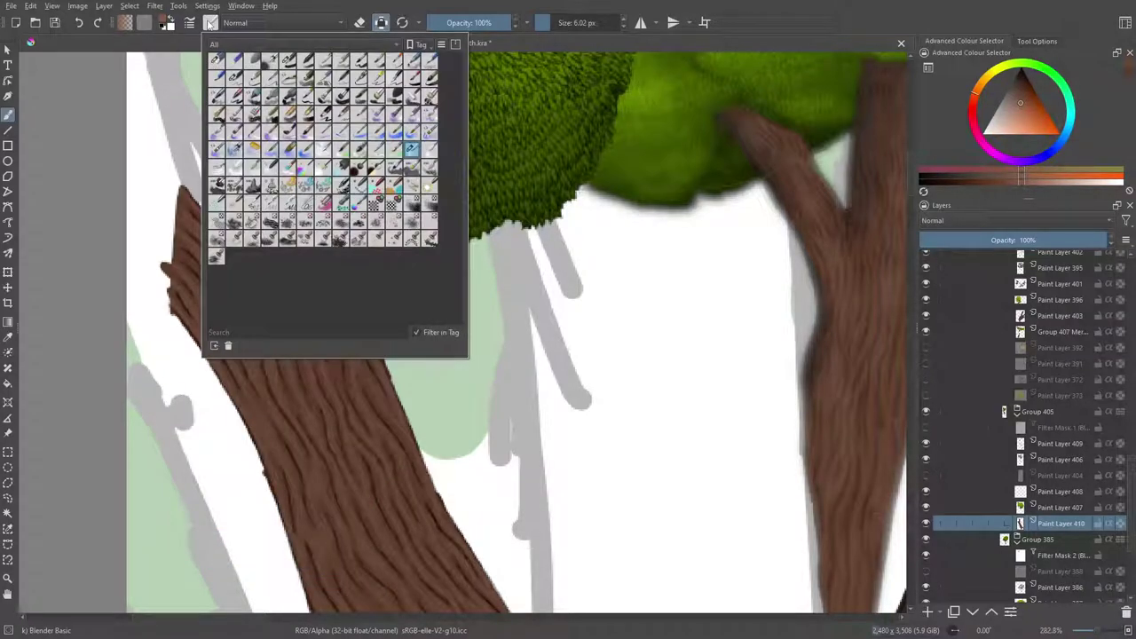
click(305, 60)
right_click(568, 343)
click(568, 213)
Set the brush opacity to 75% and brush light brown over the middle of the left trunk at 40 px.
click(476, 23)
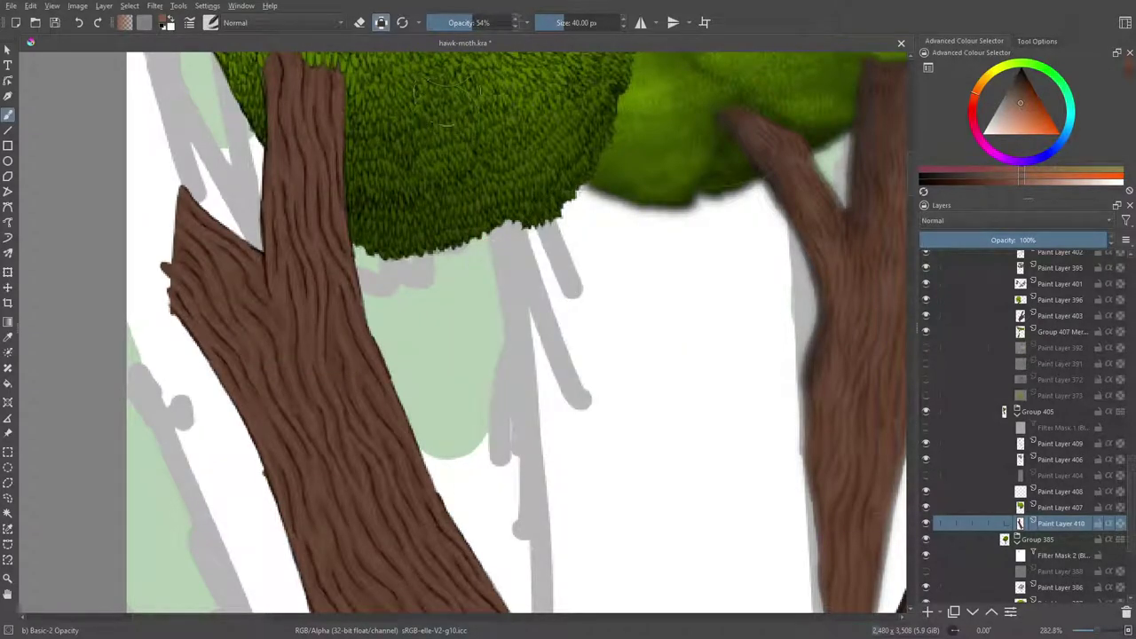
drag(475, 25, 489, 24)
click(486, 25)
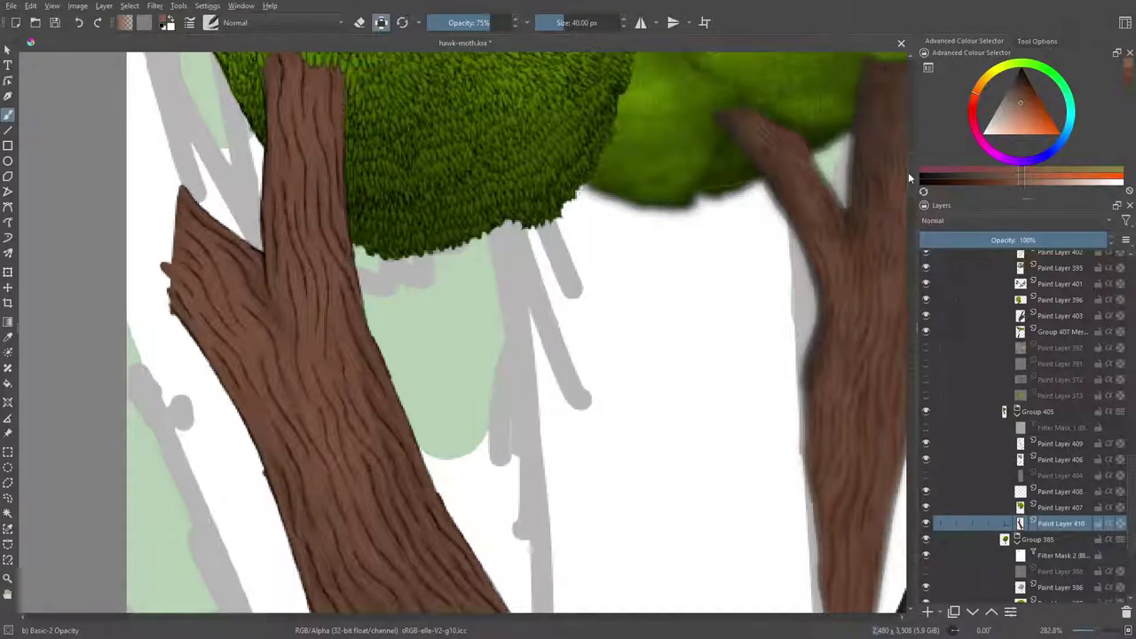
scroll(908, 172, down, 5)
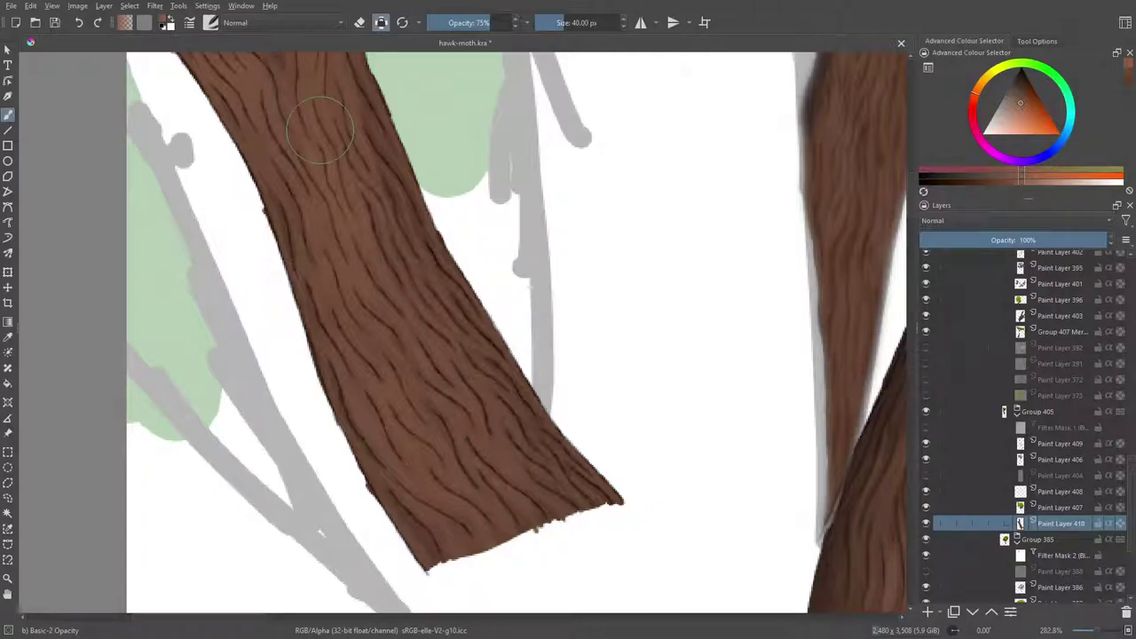
drag(1099, 630, 1095, 630)
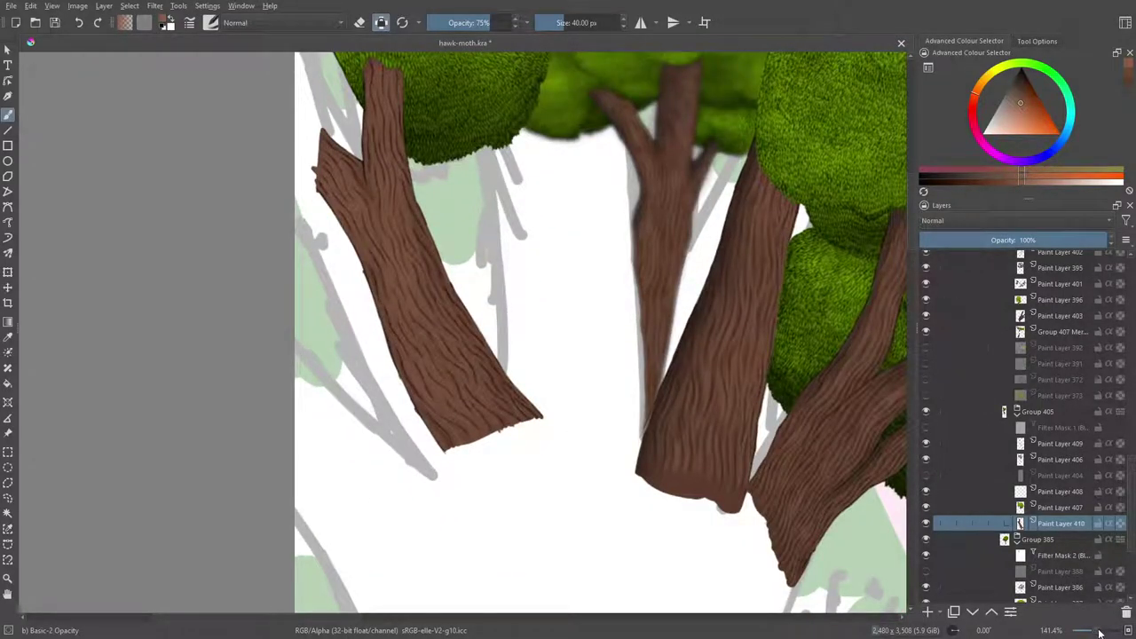
Undo the recent light brown strokes over the left trunk.
click(78, 24)
click(78, 24)
click(78, 24)
click(78, 24)
click(78, 22)
click(78, 22)
click(78, 22)
click(78, 22)
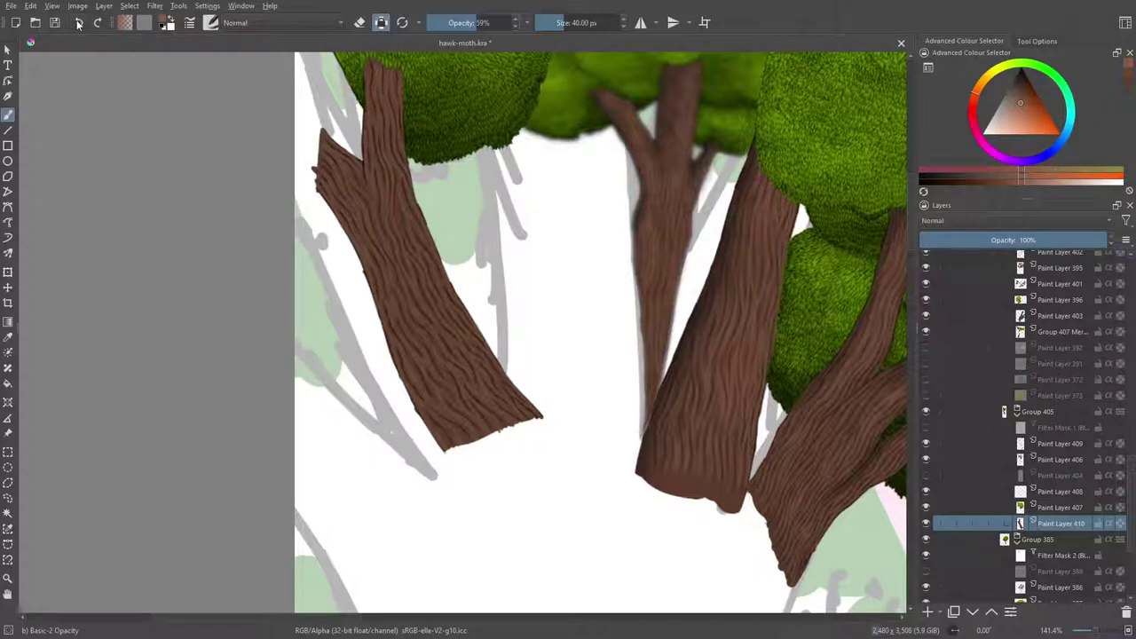
Reduce the brush to 27.20 px and brush lighter brown along the middle of the left trunk at 59% opacity.
click(564, 21)
drag(564, 22, 559, 19)
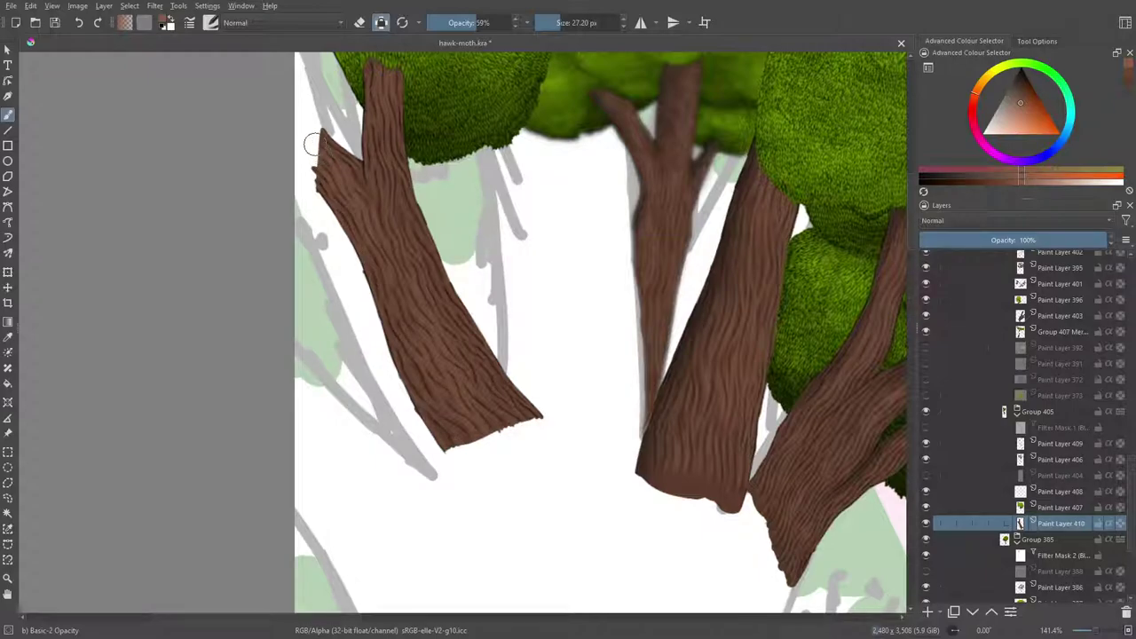
Pick a near-black brown and shade the left tree's trunk and limb edges with the 27.20 px Basic-2 Opacity brush.
right_click(371, 374)
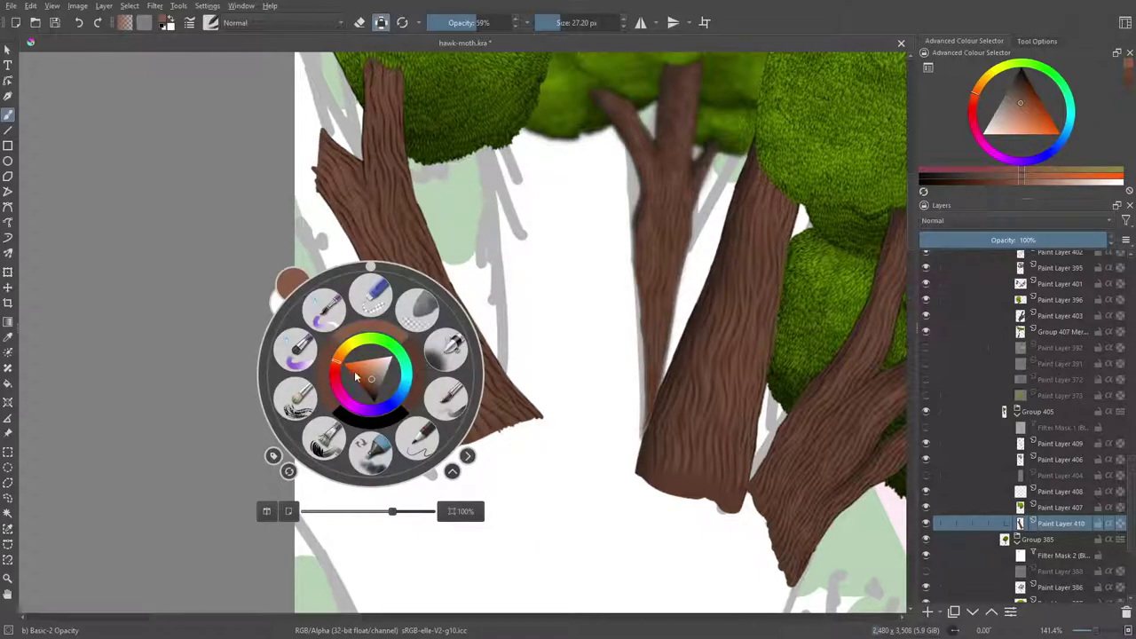
drag(373, 395, 375, 398)
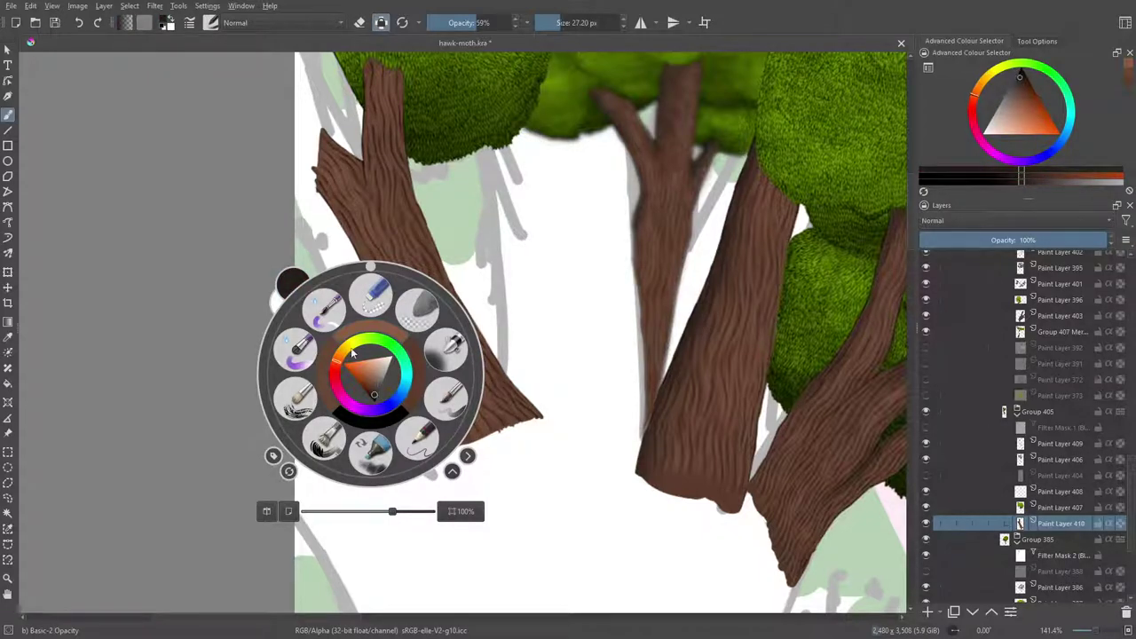
right_click(375, 398)
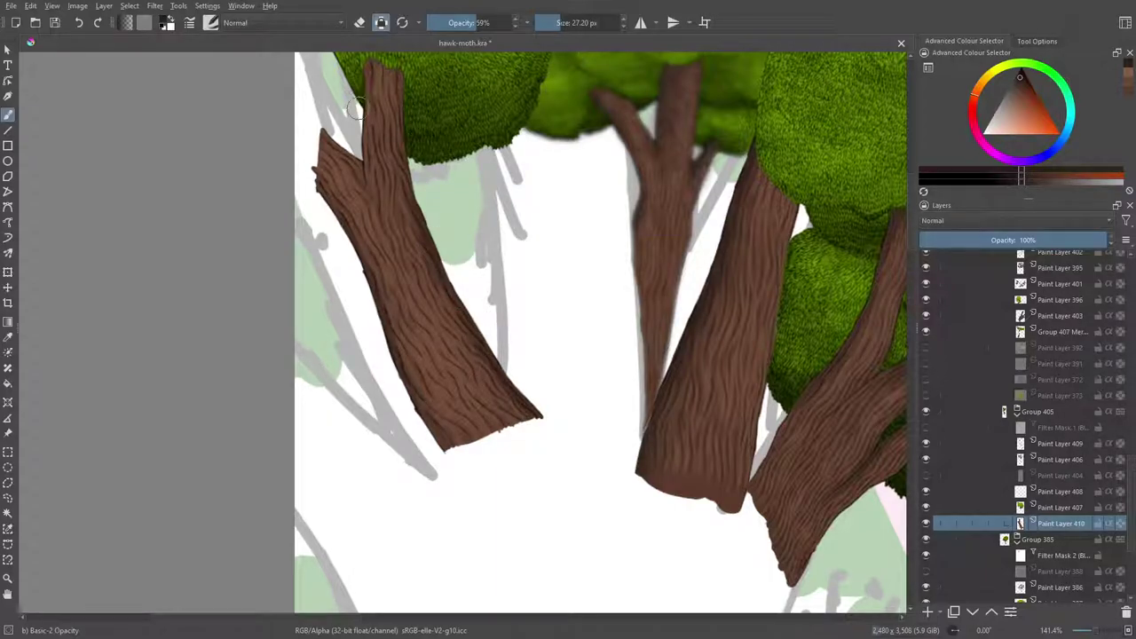
right_click(461, 427)
Switch to the Blender Basic brush at 18.77 px and blend the light and dark shading on the left trunk.
click(211, 23)
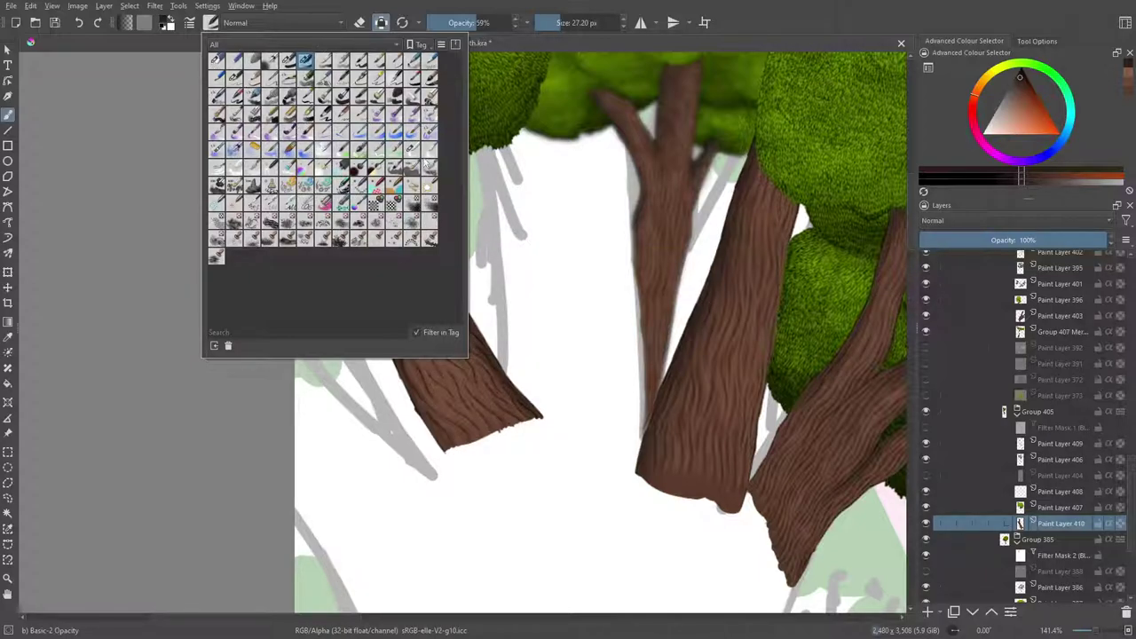
click(412, 150)
right_click(601, 388)
click(405, 221)
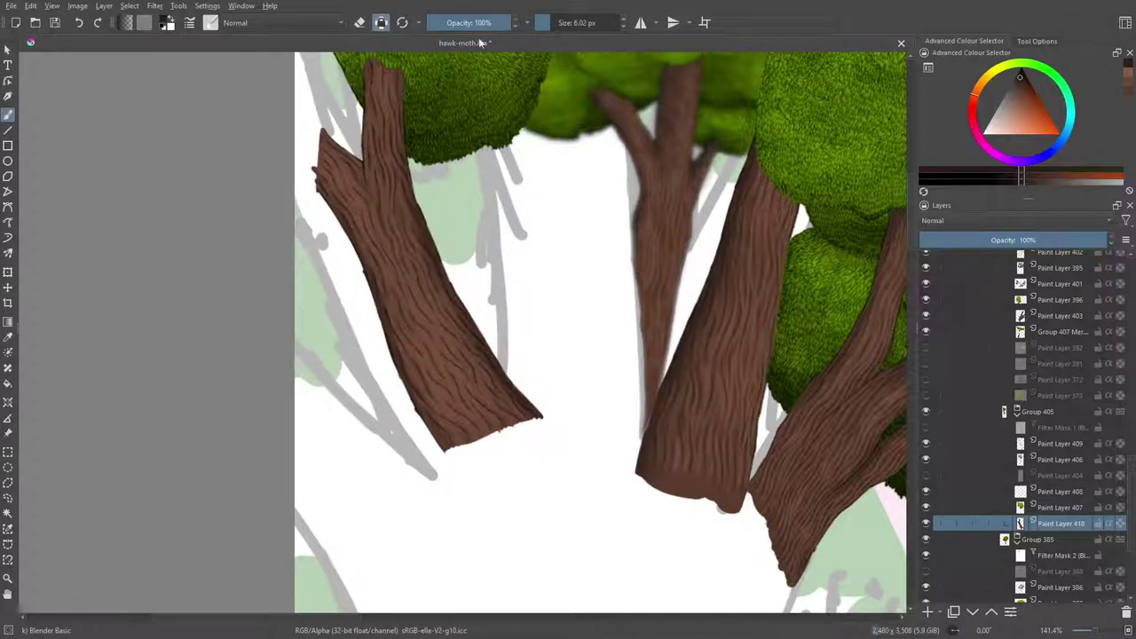
click(555, 22)
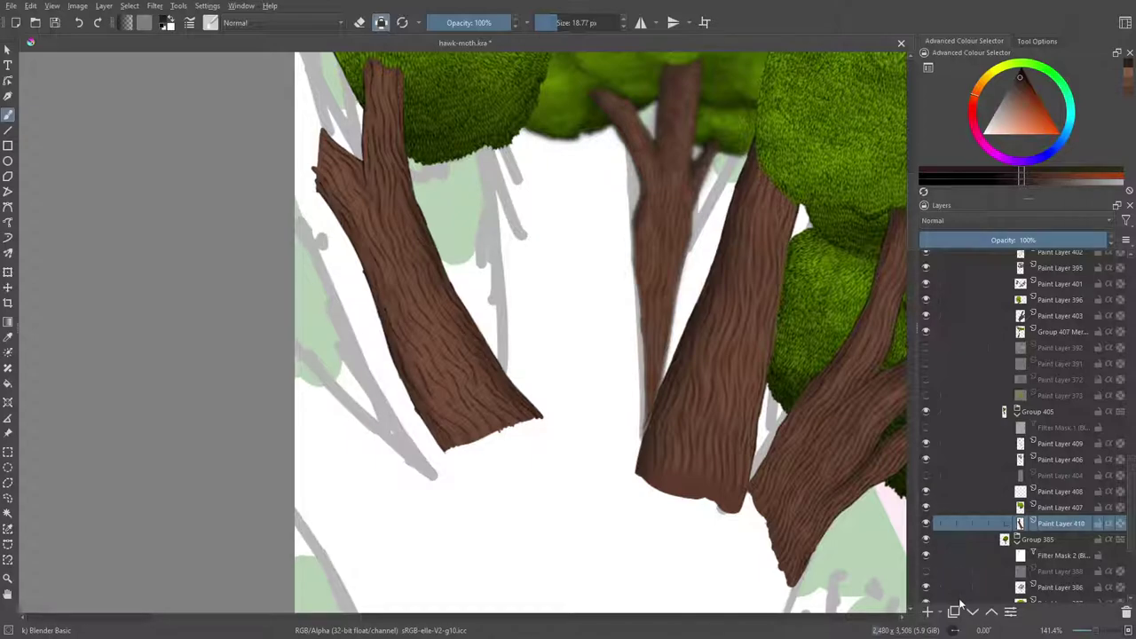
Sample a brown from the left trunk, lighten it slightly, and set up the Pencil-2 brush at 5.35 px.
drag(1092, 629, 1101, 634)
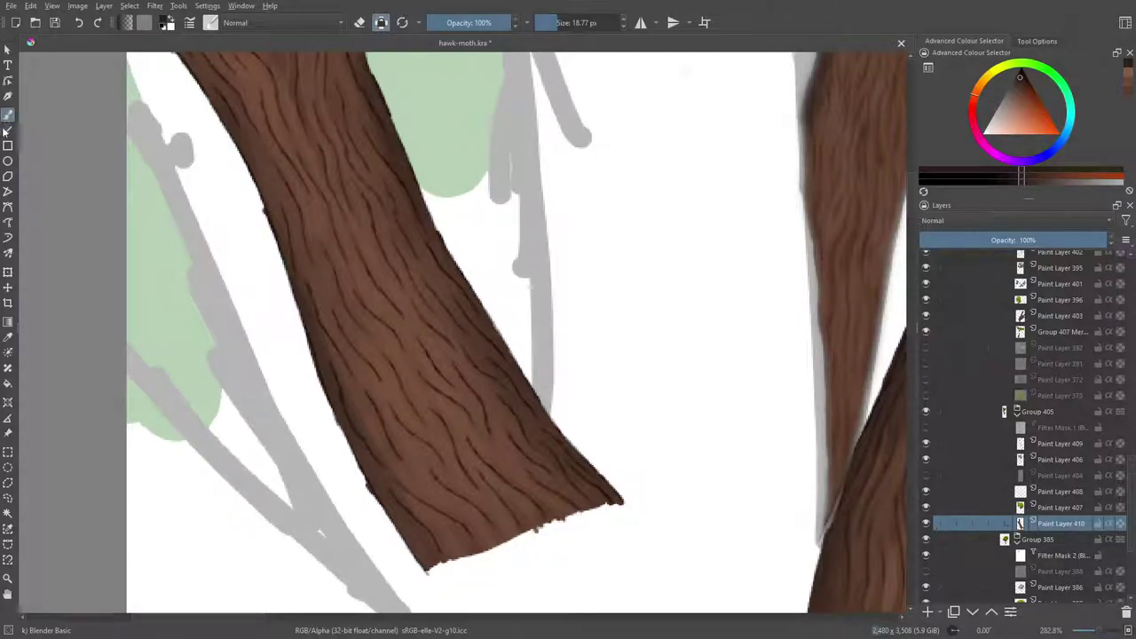
click(8, 335)
drag(433, 428, 408, 450)
click(8, 114)
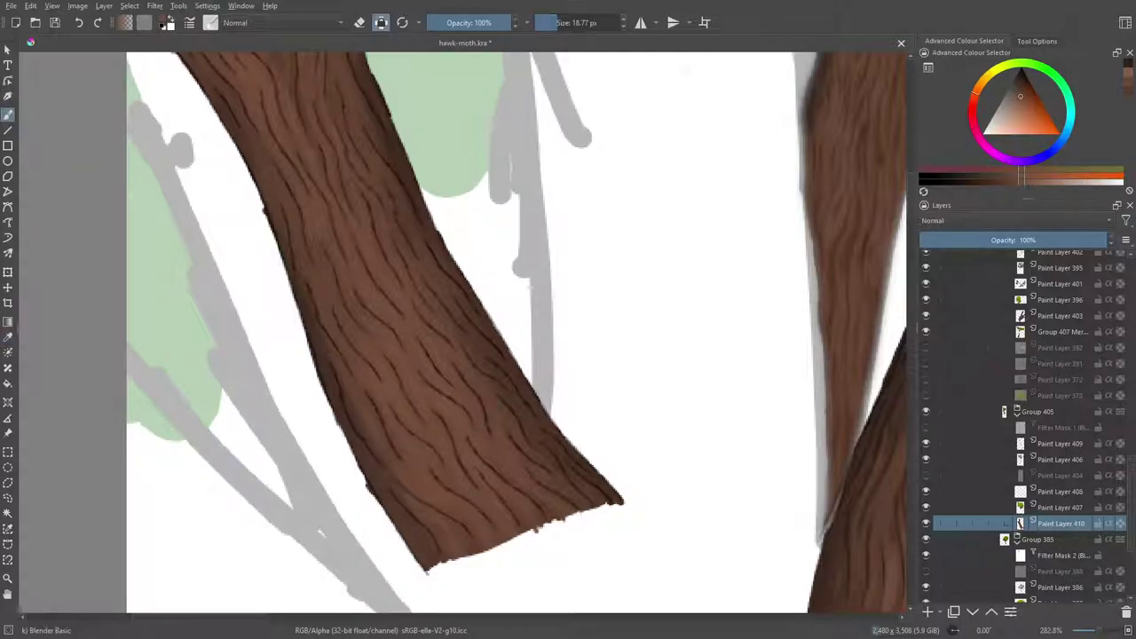
right_click(376, 388)
drag(413, 402, 412, 399)
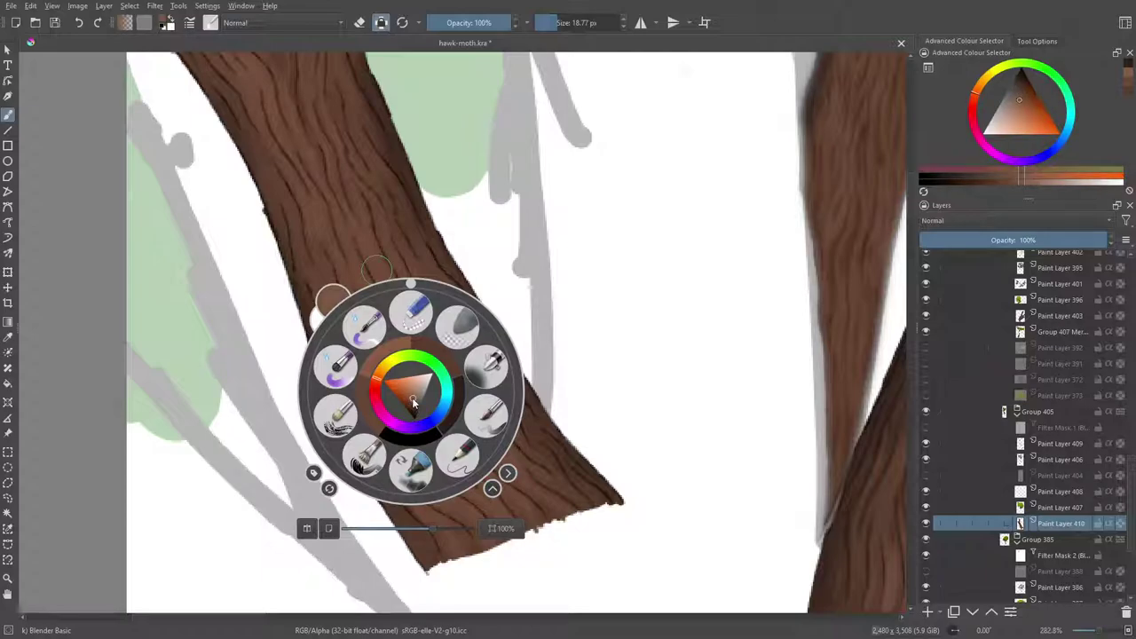
right_click(375, 332)
click(209, 23)
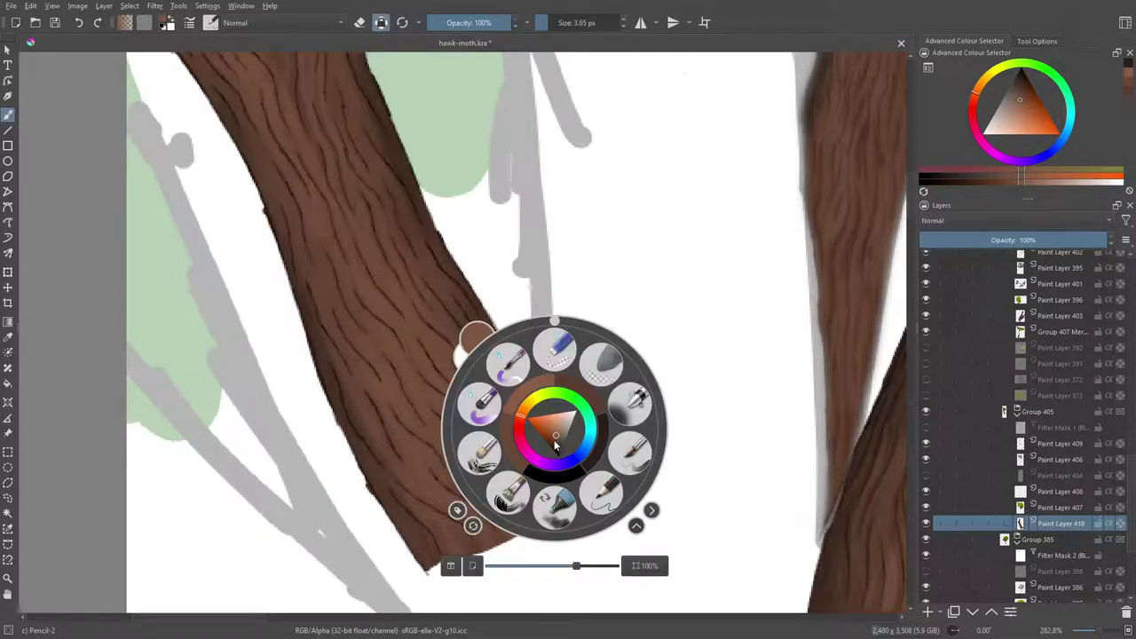
click(313, 271)
drag(546, 22, 547, 23)
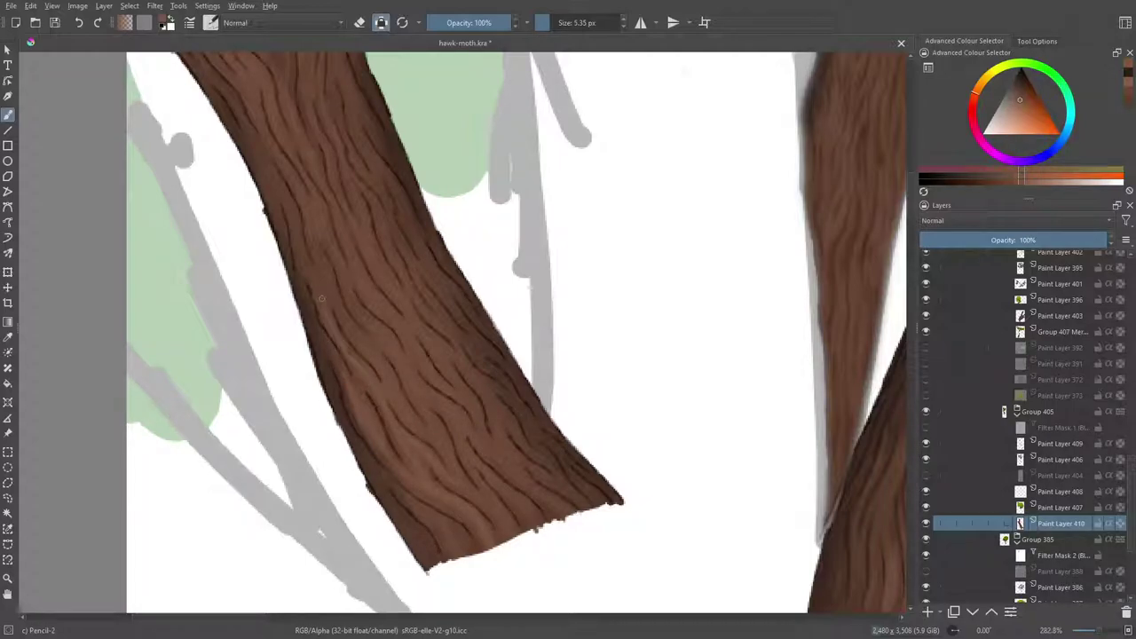
Draw fine brown bark ridges between the dark lines of the left tree, from the trunk's base to the upper limbs.
mouse_move(331, 355)
mouse_down()
mouse_move(304, 295)
mouse_move(341, 412)
mouse_up()
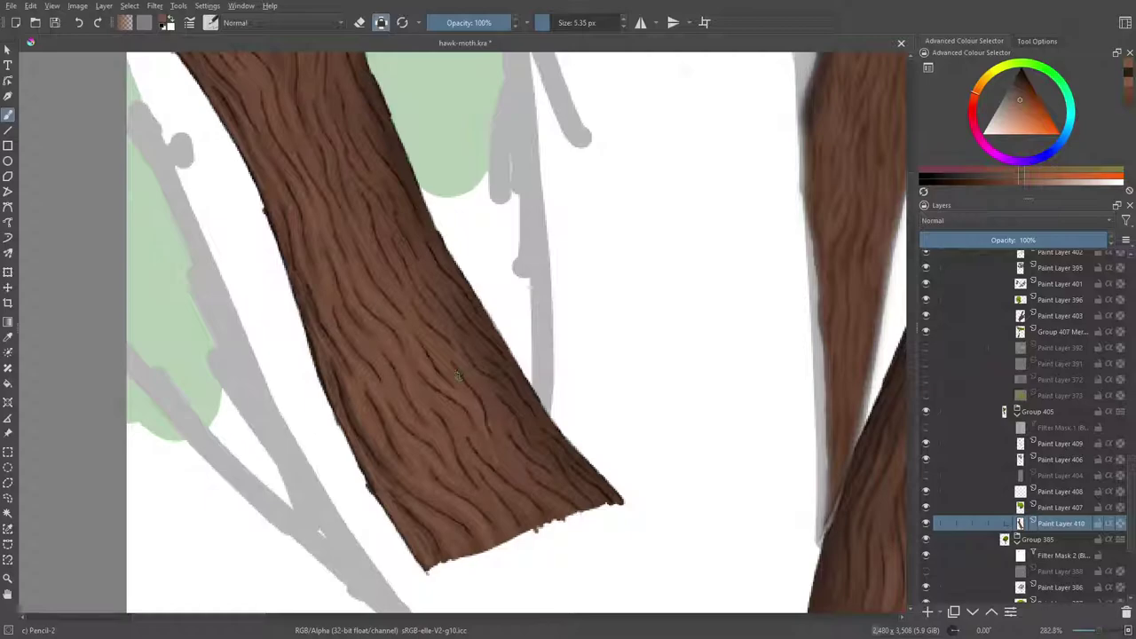
click(79, 22)
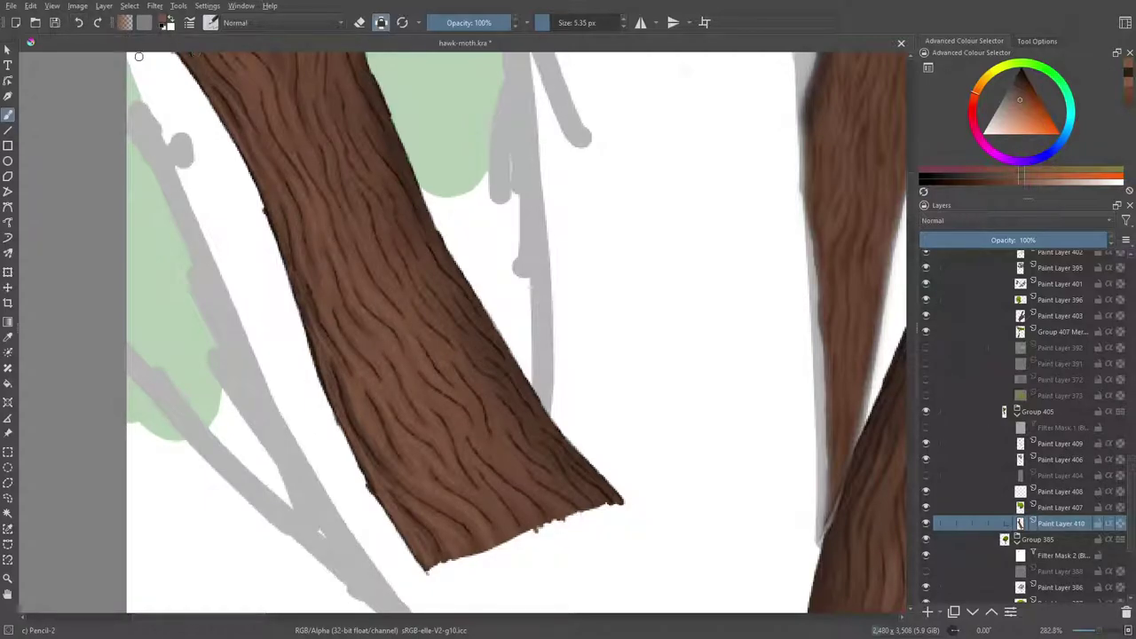
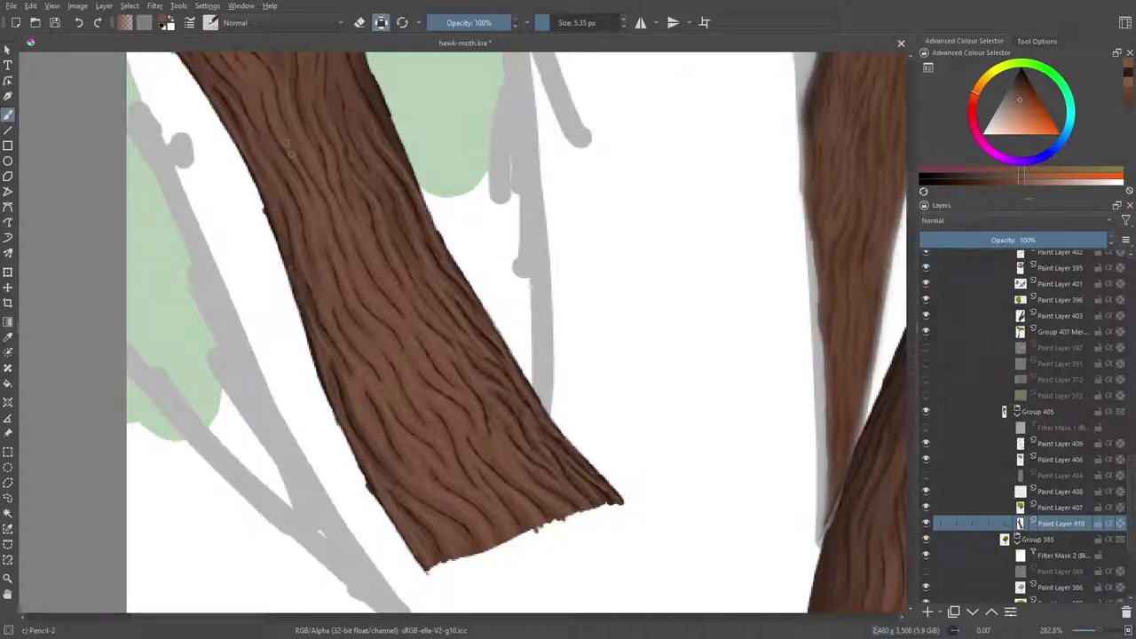
scroll(285, 144, up, 4)
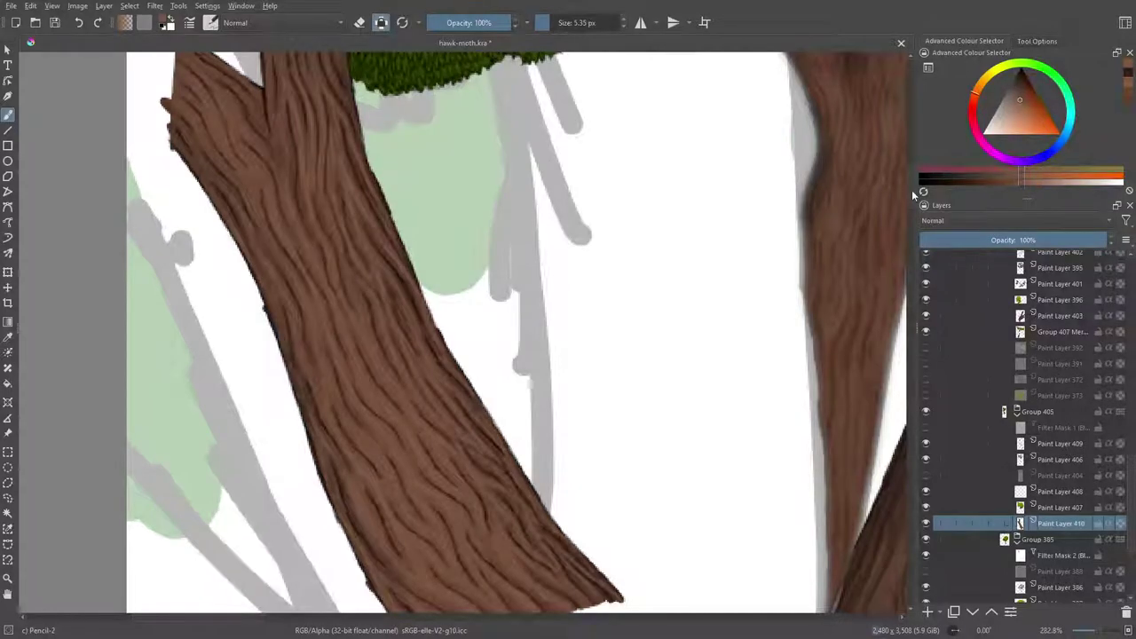
scroll(443, 434, up, 5)
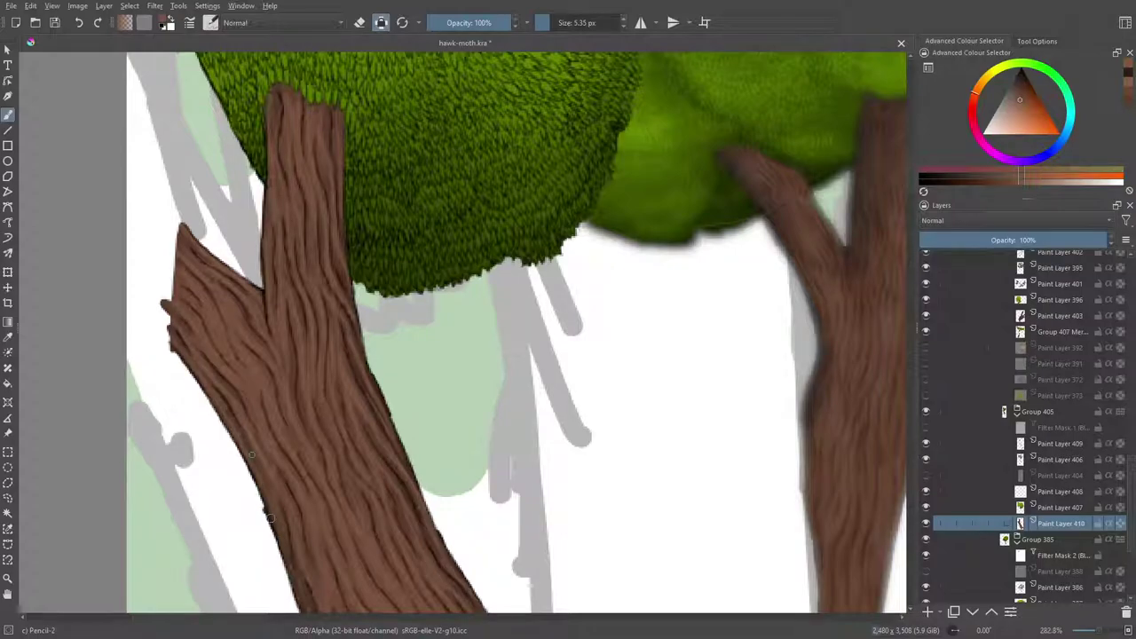
Switch to the Blender Basic brush at 9.24 px and blend the new bark ridges along the left tree's limbs and trunk.
right_click(291, 348)
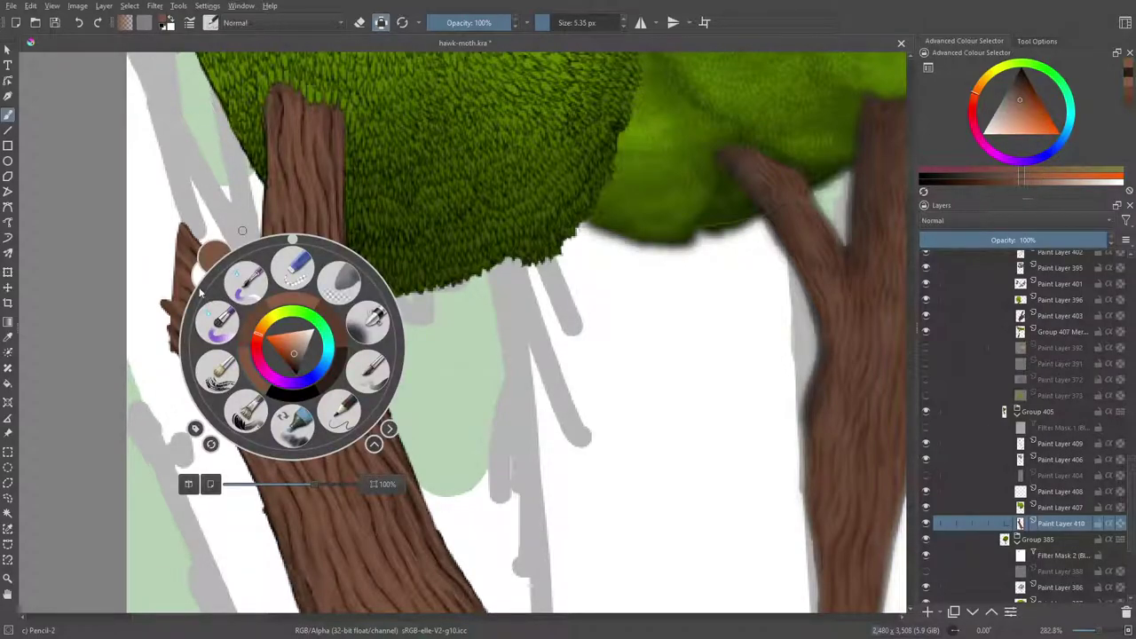
click(211, 23)
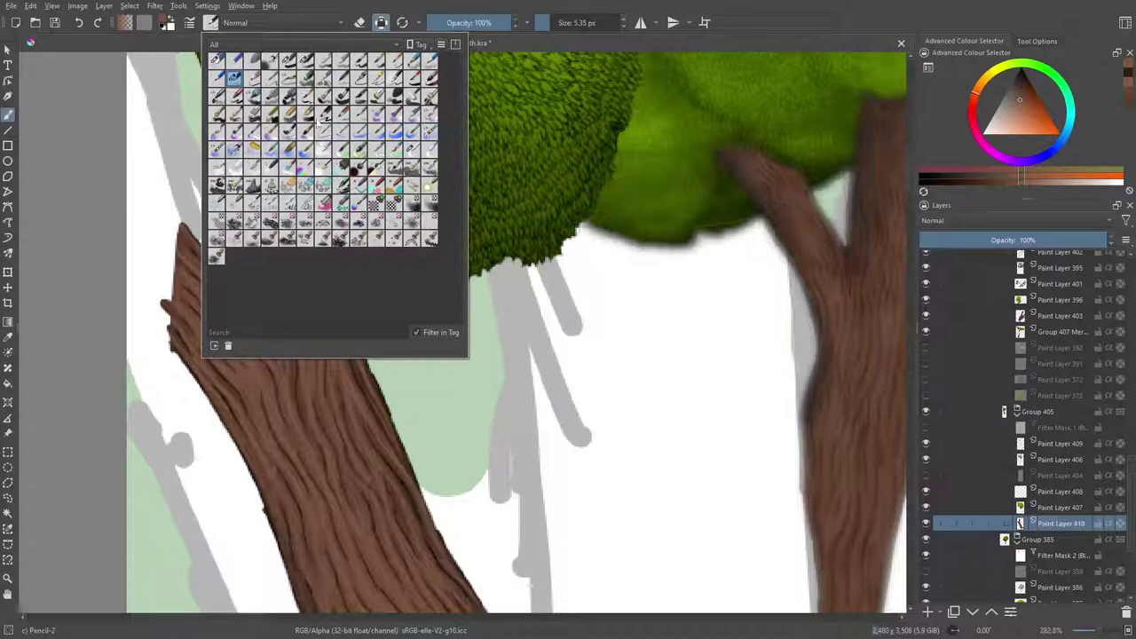
click(409, 144)
right_click(97, 151)
click(289, 184)
click(552, 22)
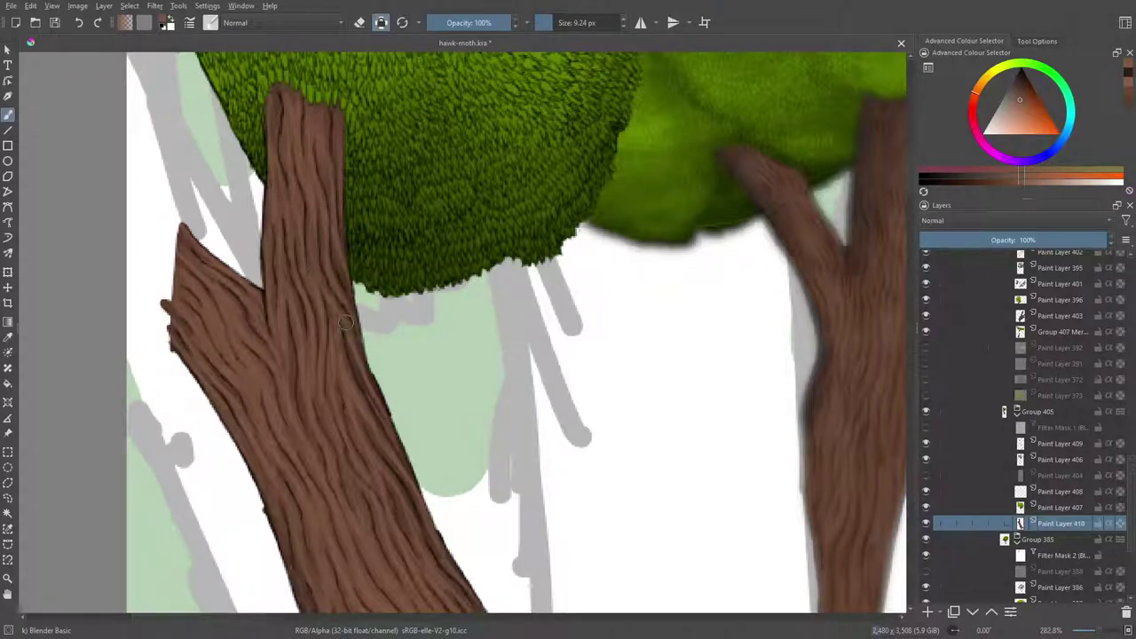
drag(359, 371, 377, 403)
drag(396, 471, 410, 497)
scroll(515, 332, down, 5)
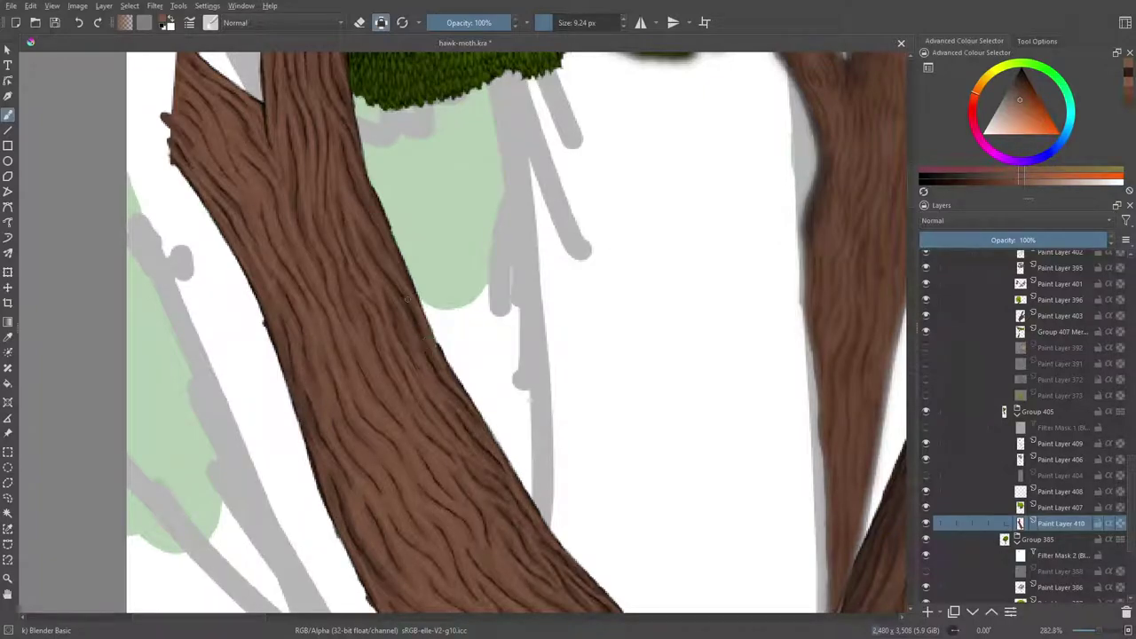
scroll(382, 229, down, 5)
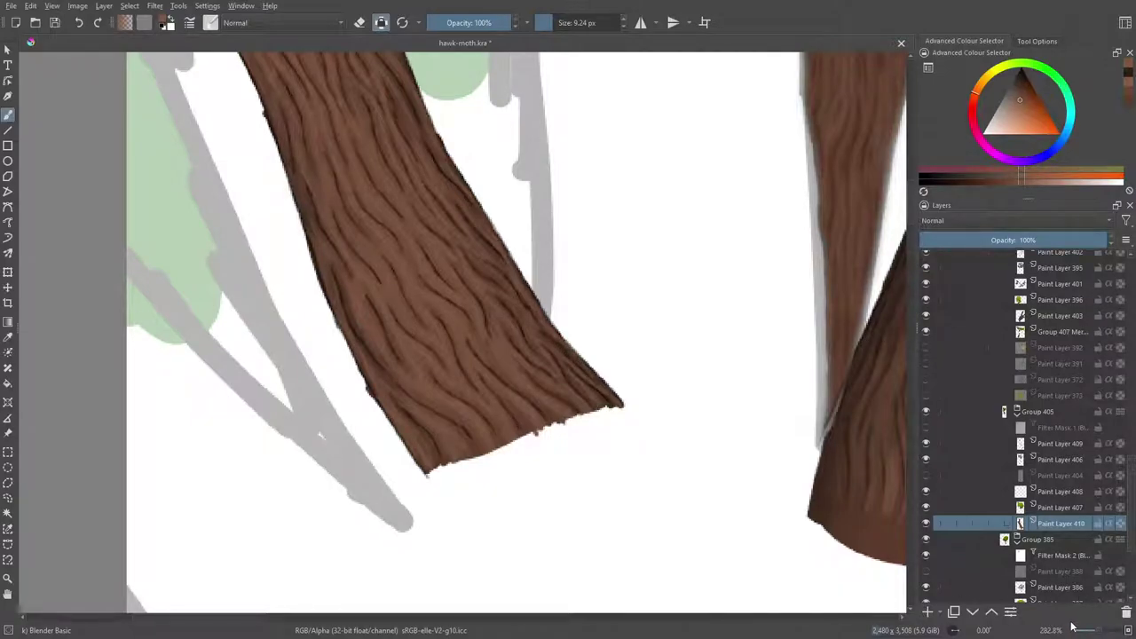
click(1099, 632)
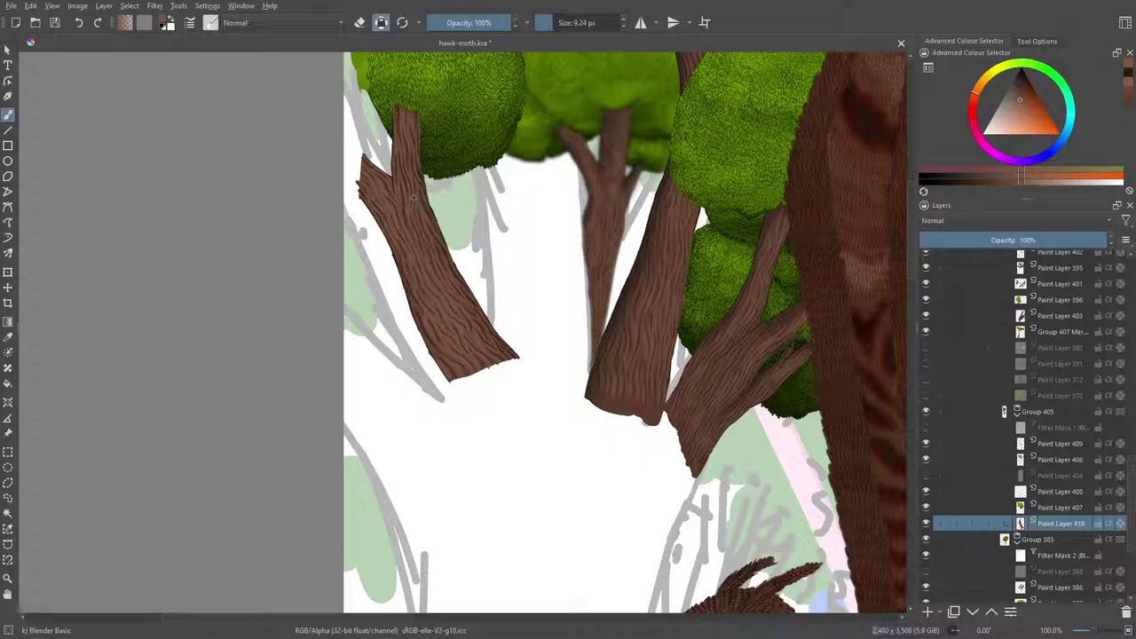
Set the opacity of Paint Layer 409 in Group 405 to 84%.
click(1049, 444)
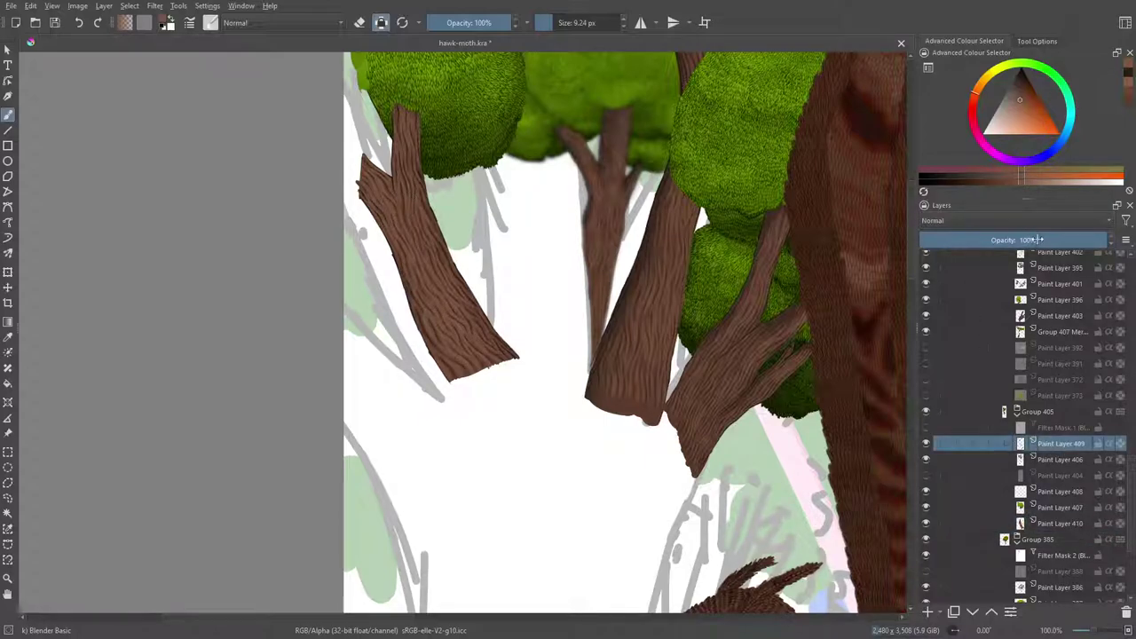
drag(1026, 241, 1025, 241)
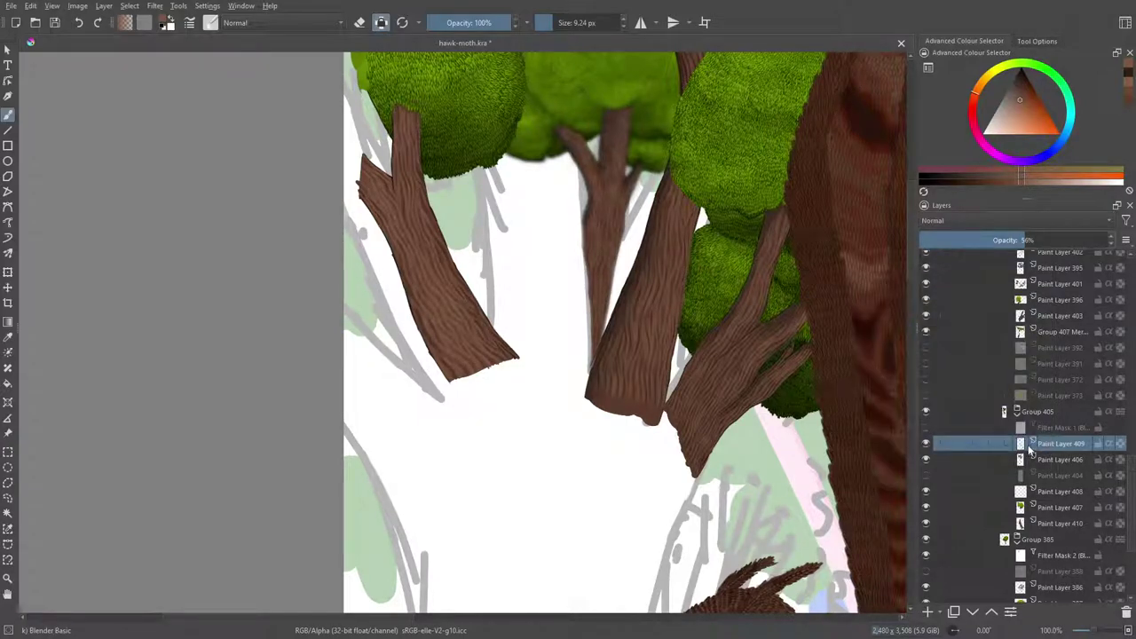
mouse_move(1065, 270)
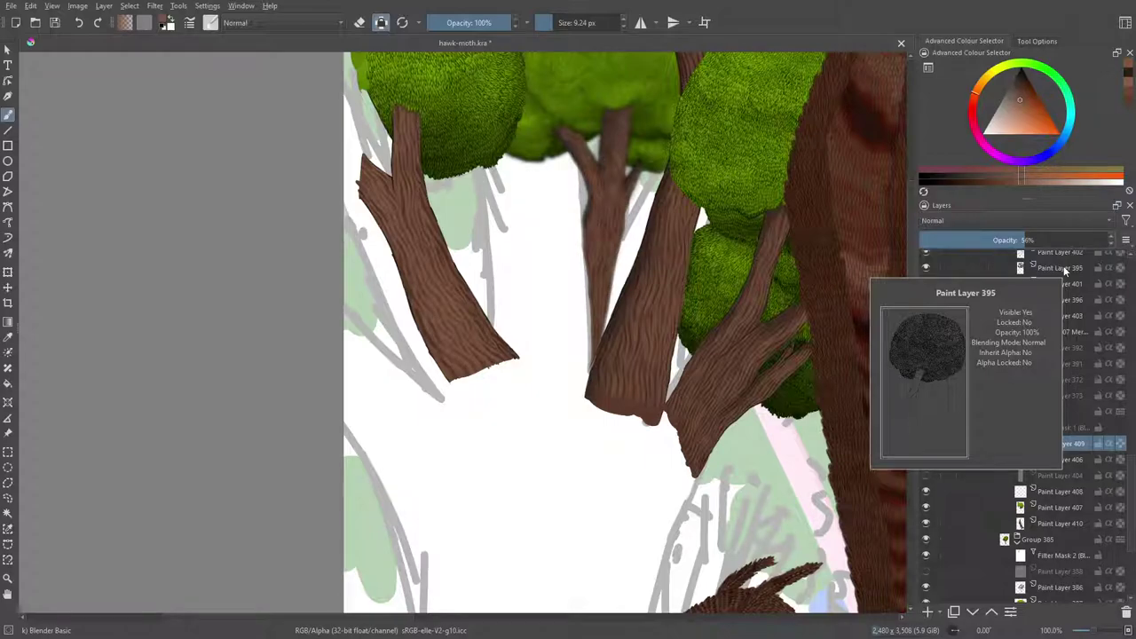
drag(1030, 238, 1076, 238)
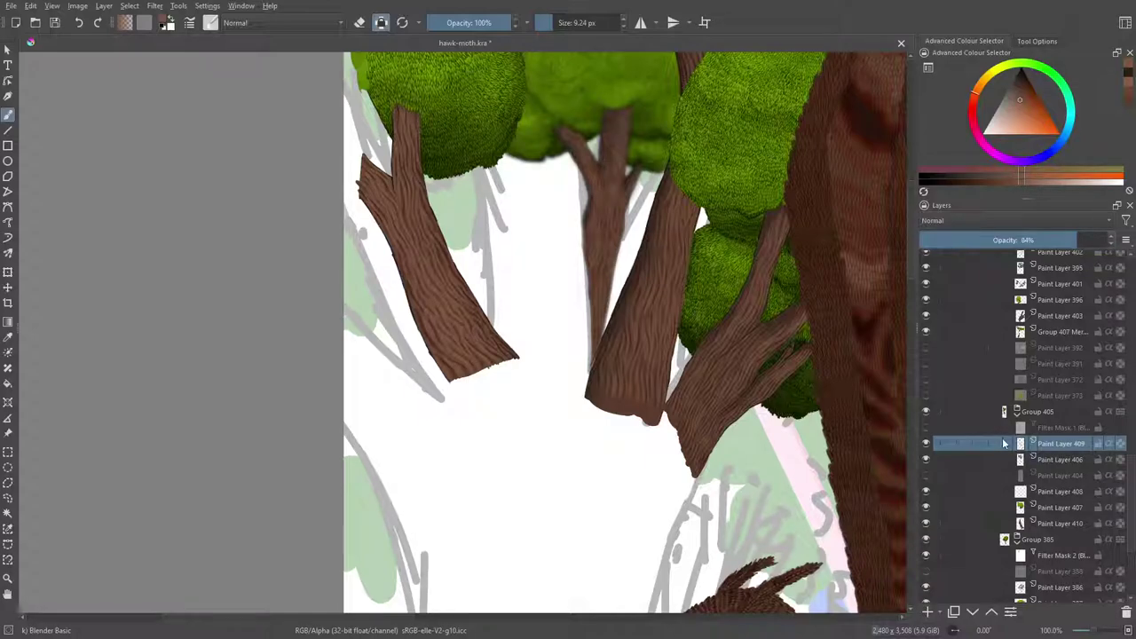
Compare the left tree with Paint Layer 409 hidden and shown, and turn on the blur Filter Mask 1 of Group 405.
click(925, 427)
click(927, 429)
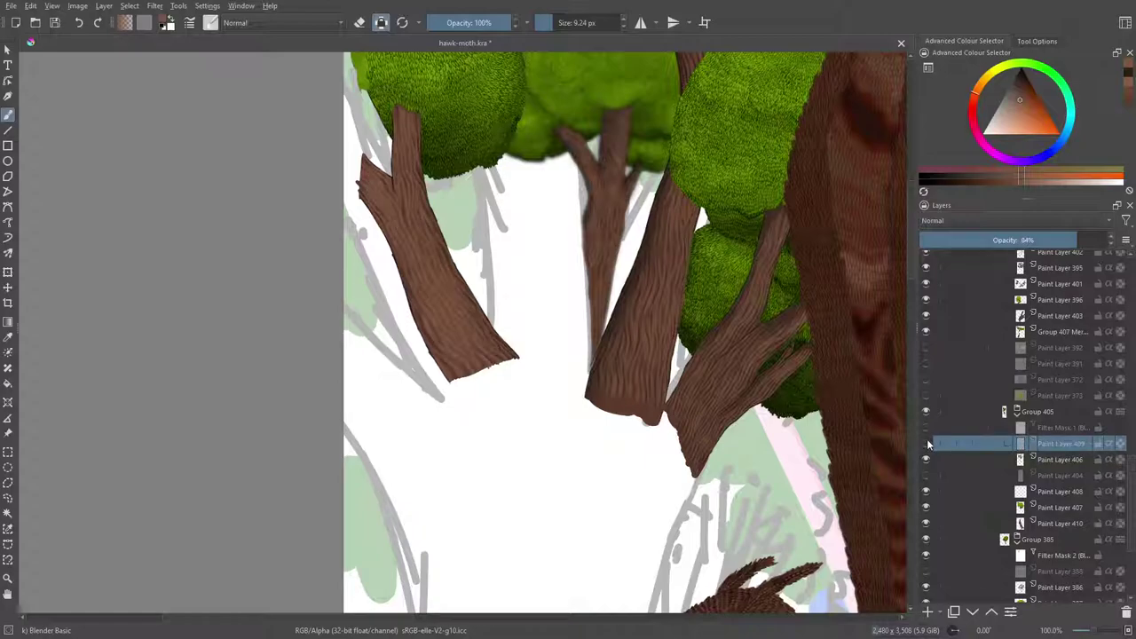
click(927, 444)
click(927, 446)
click(927, 446)
click(926, 444)
click(927, 429)
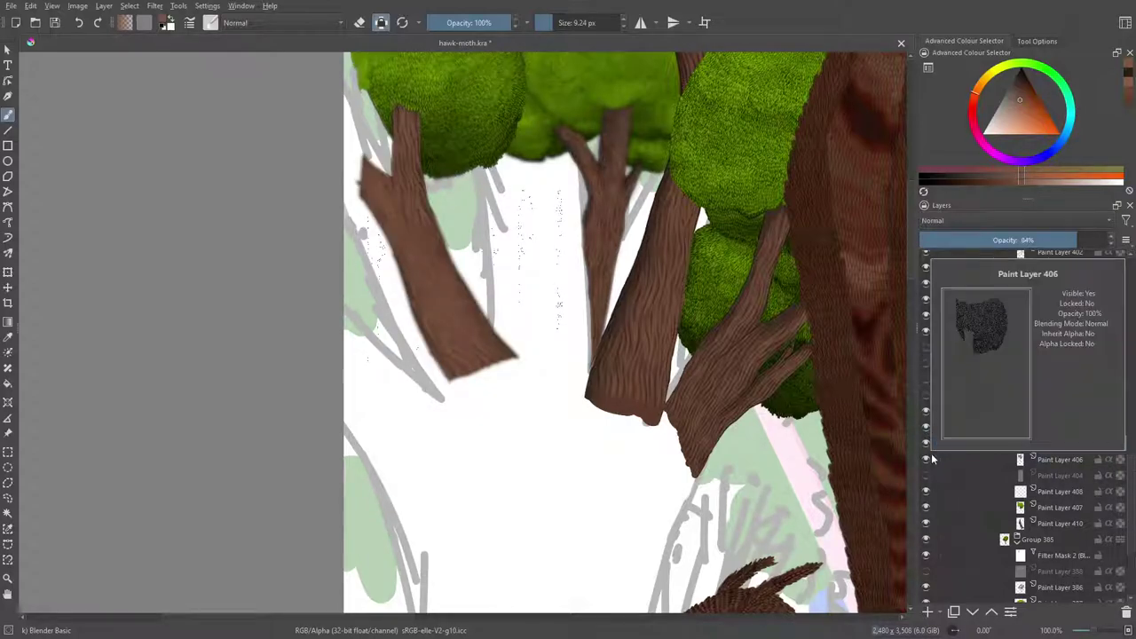
Erase Filter Mask 1 over the left trunk and the stray specks around it with the 60 px Eraser Soft brush.
mouse_move(962, 428)
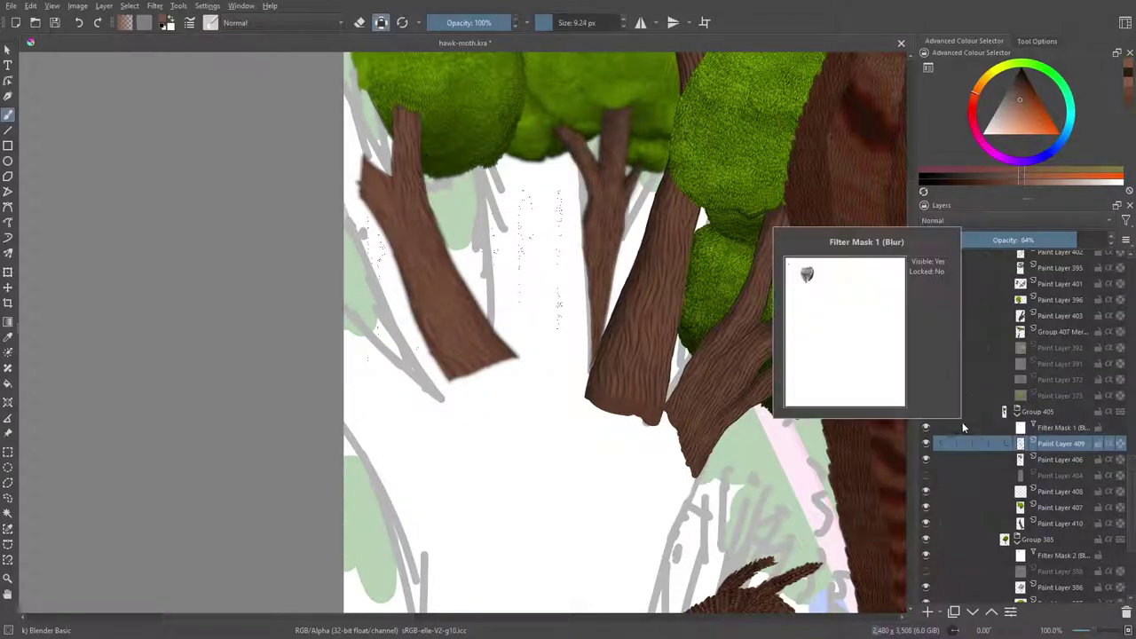
click(1049, 429)
mouse_move(1060, 417)
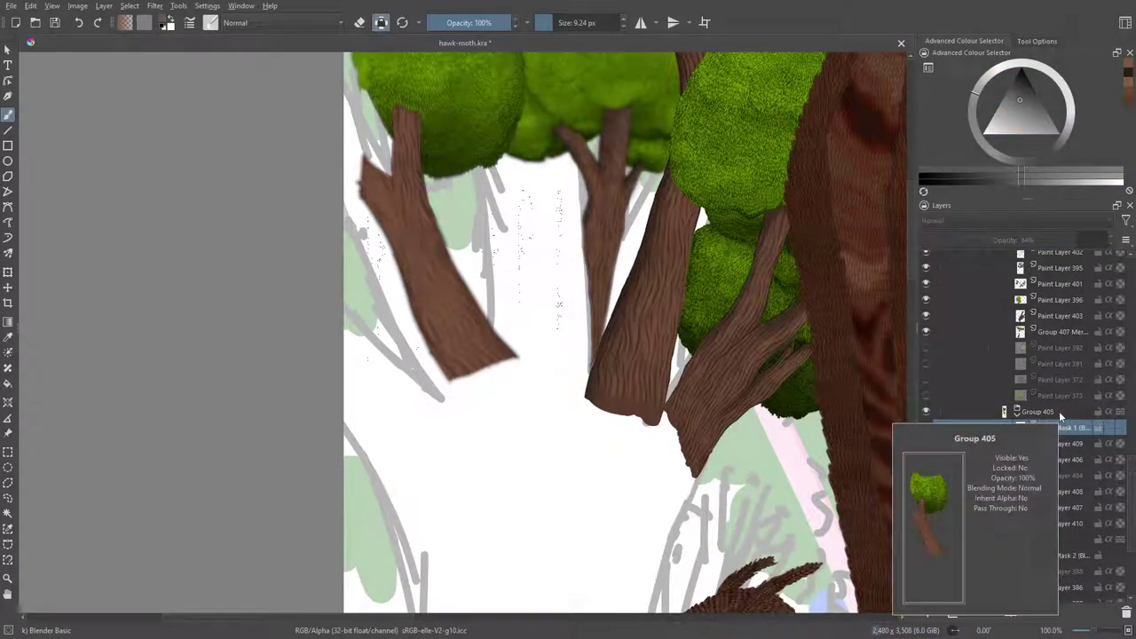
key(e)
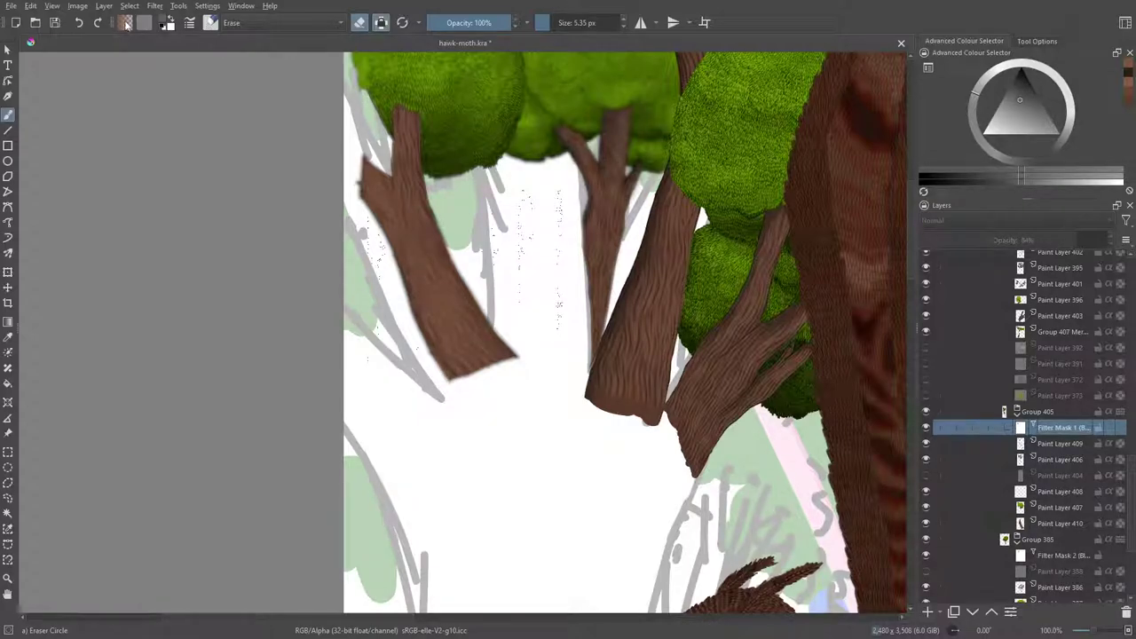
click(211, 22)
click(252, 59)
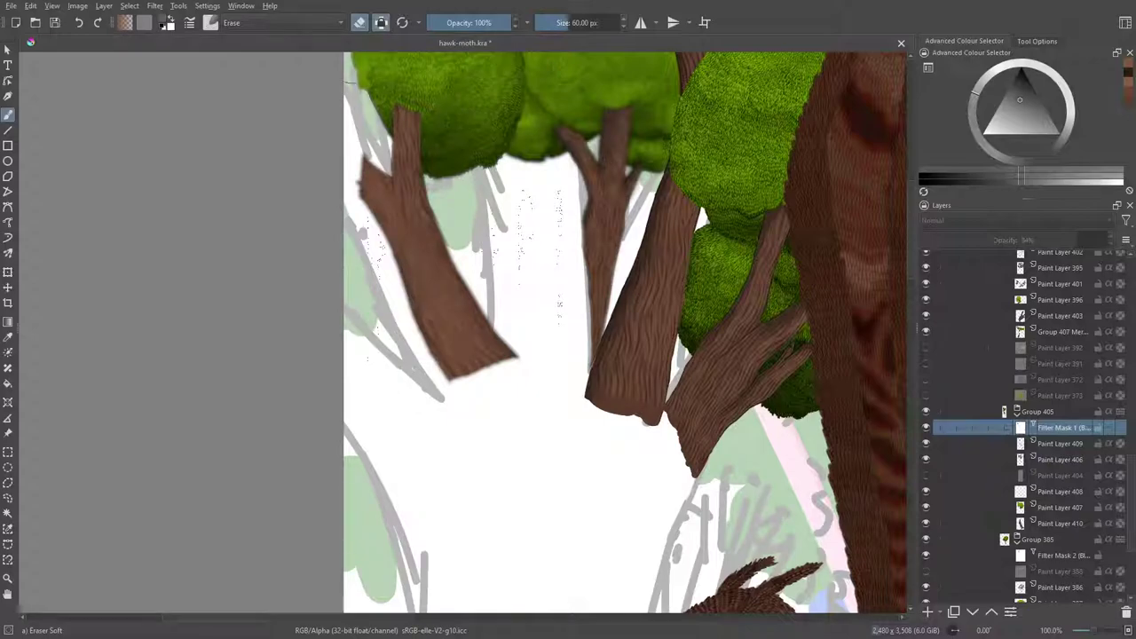
mouse_move(519, 234)
mouse_down()
mouse_move(520, 191)
mouse_move(545, 289)
mouse_move(561, 214)
mouse_move(535, 309)
mouse_up()
drag(491, 216, 495, 253)
mouse_move(362, 226)
mouse_down()
mouse_move(380, 274)
mouse_move(359, 298)
mouse_move(360, 370)
mouse_up()
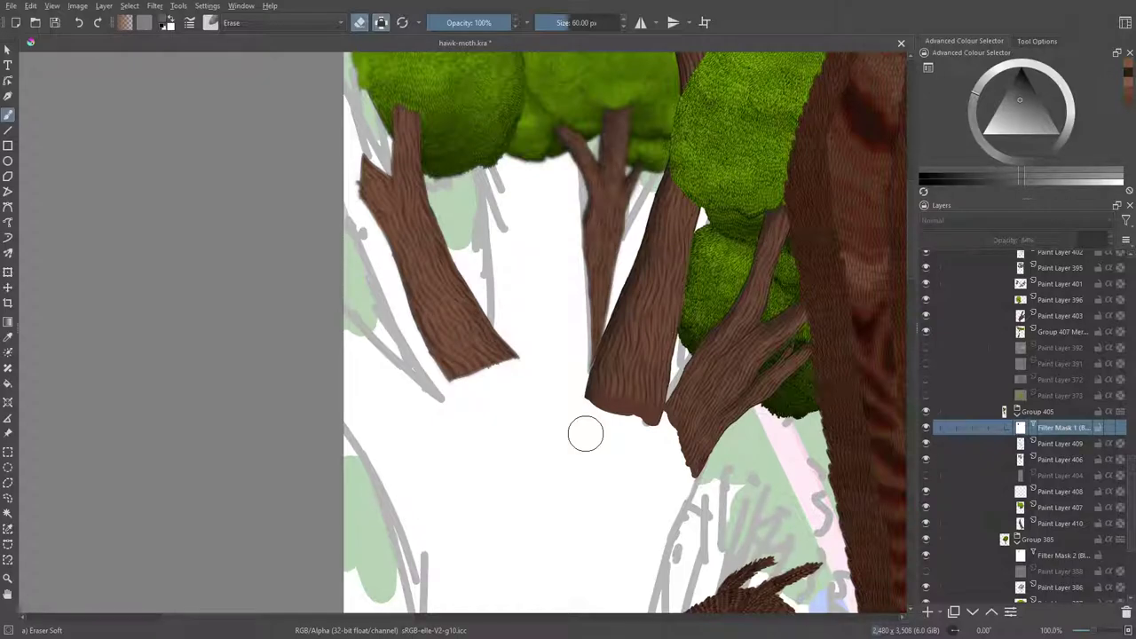
Select Paint Layer 409 and set up the Pencil-2 brush at 3.65 px with black as the colour.
click(934, 443)
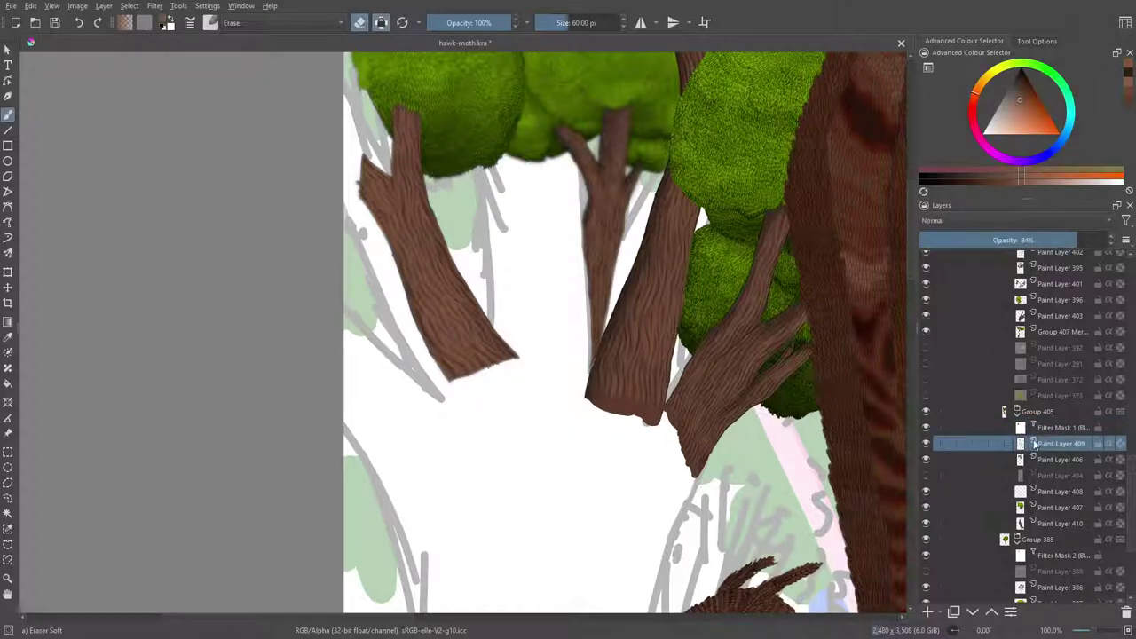
click(926, 444)
click(925, 444)
click(1095, 631)
click(1097, 631)
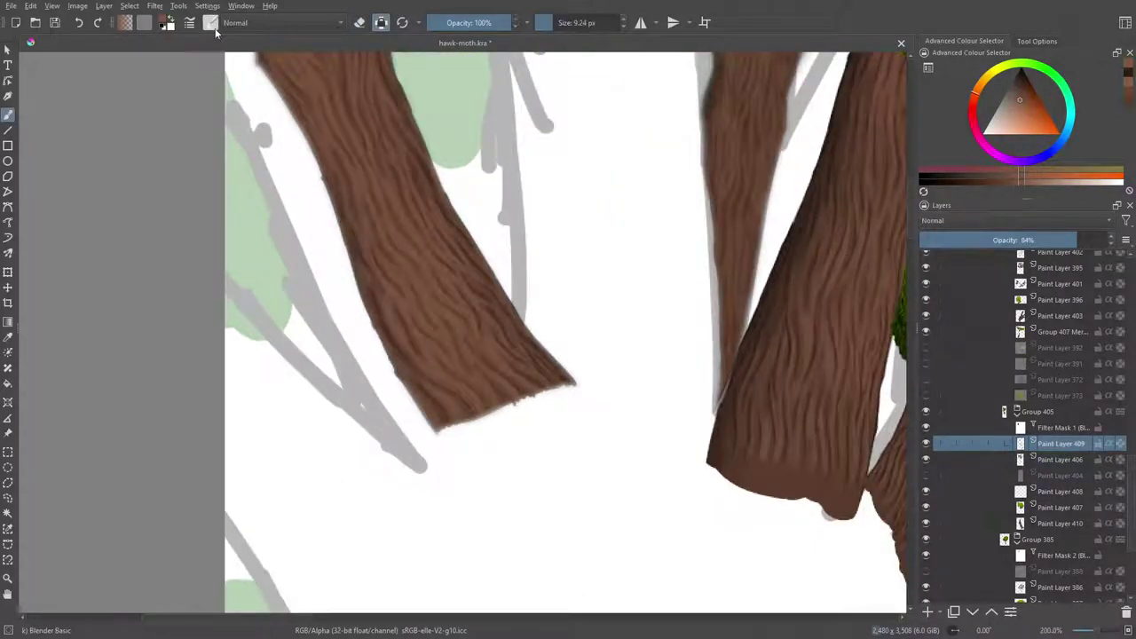
click(211, 23)
click(234, 77)
right_click(138, 97)
click(397, 307)
drag(549, 17, 548, 21)
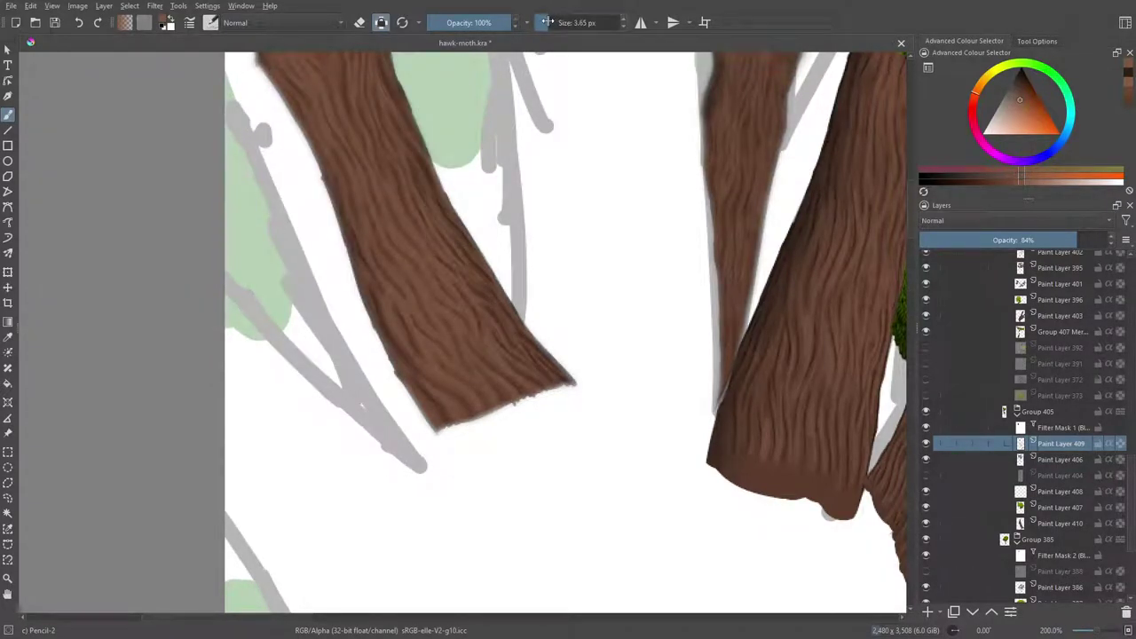
right_click(513, 355)
click(517, 382)
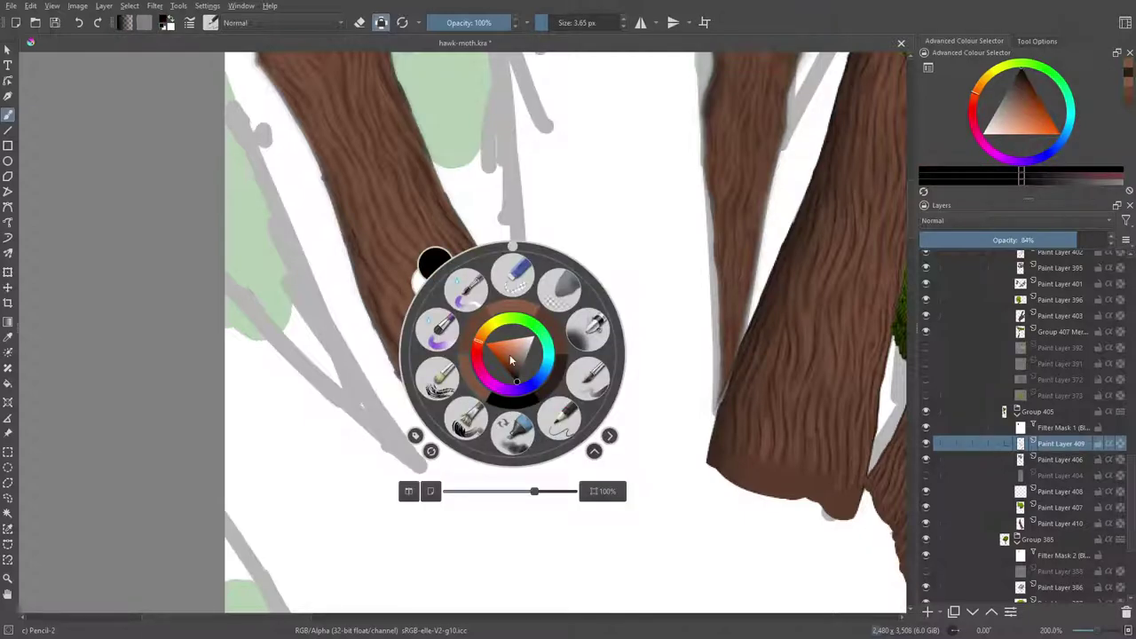
Try a thin black line near the left trunk's base and hide Filter Mask 1 of Group 405.
scroll(907, 200, up, 5)
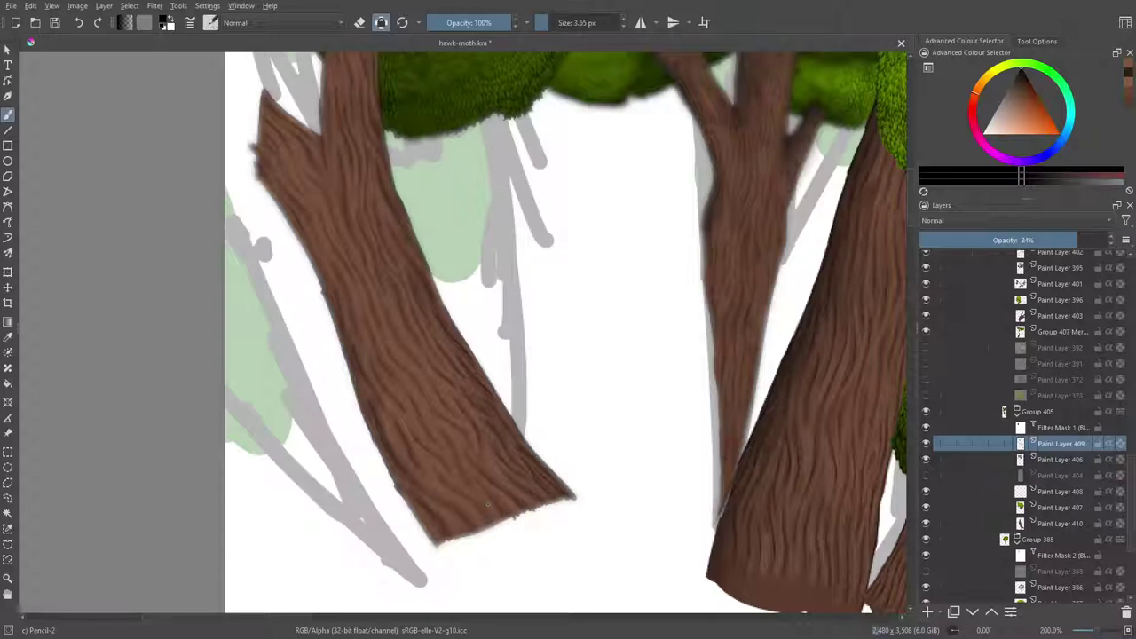
drag(487, 504, 489, 518)
click(927, 428)
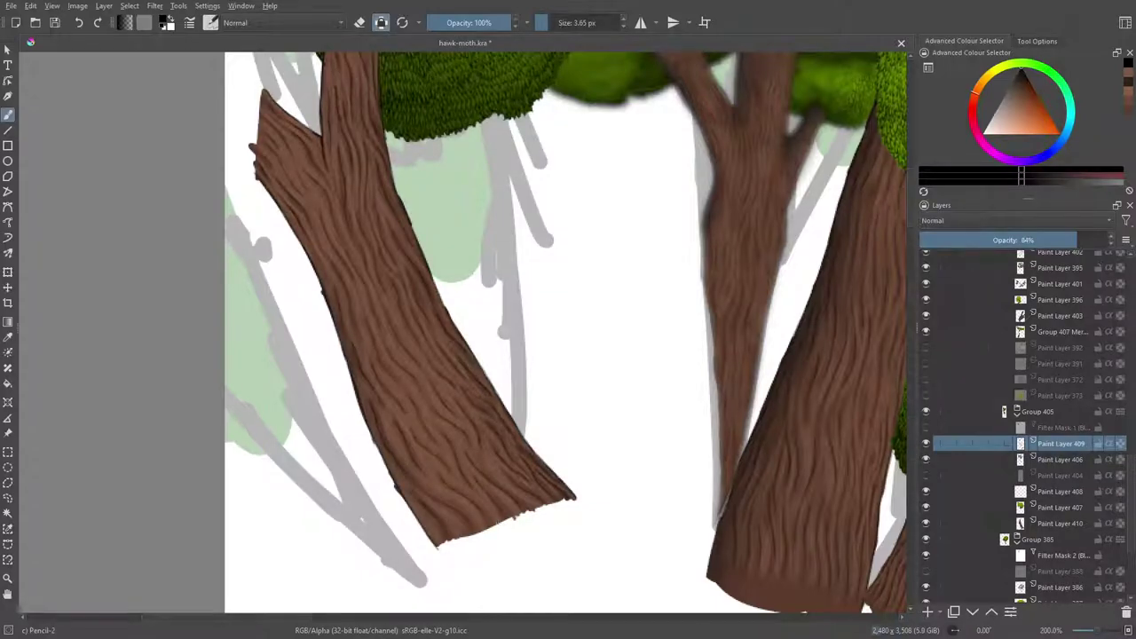
click(926, 444)
click(927, 444)
Turn off Preserve Alpha and draw thin black bark lines on the left tree's trunk and broken limb.
click(377, 22)
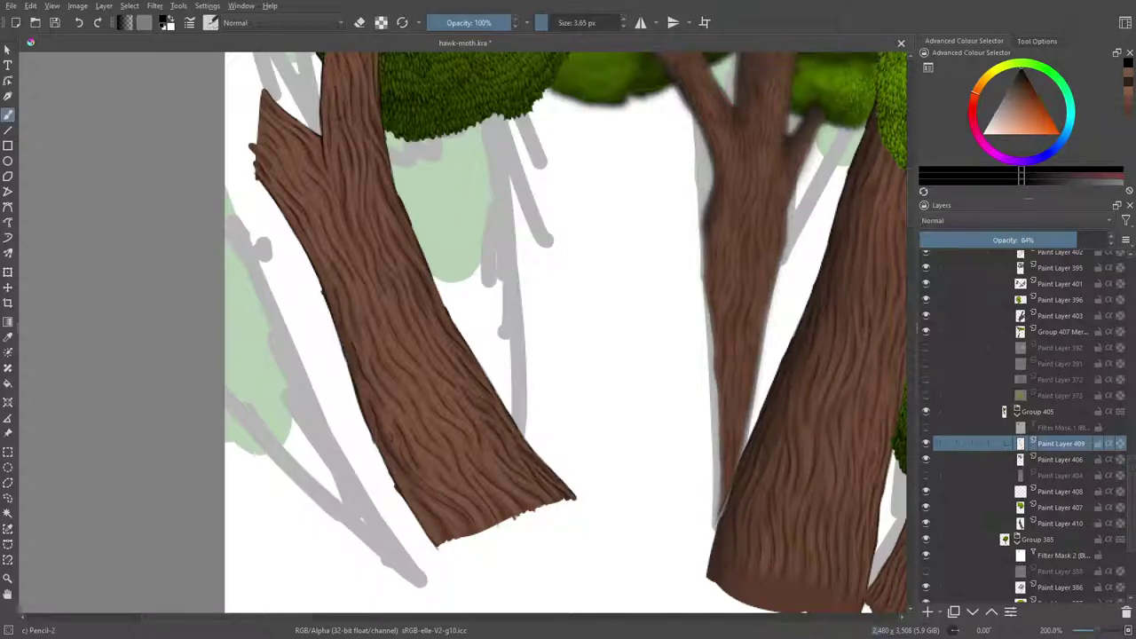
drag(403, 473, 408, 489)
drag(290, 150, 294, 162)
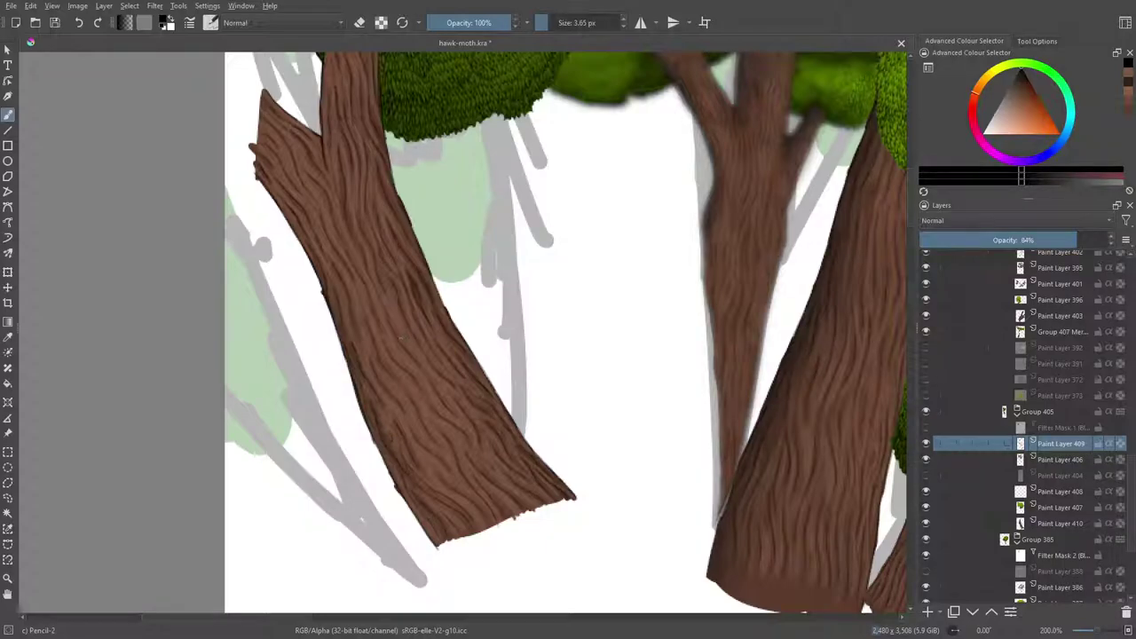
Draw short thin black bark lines in the middle of the left trunk and set the bark line layer's opacity to 100%.
drag(402, 341, 410, 350)
drag(390, 311, 395, 326)
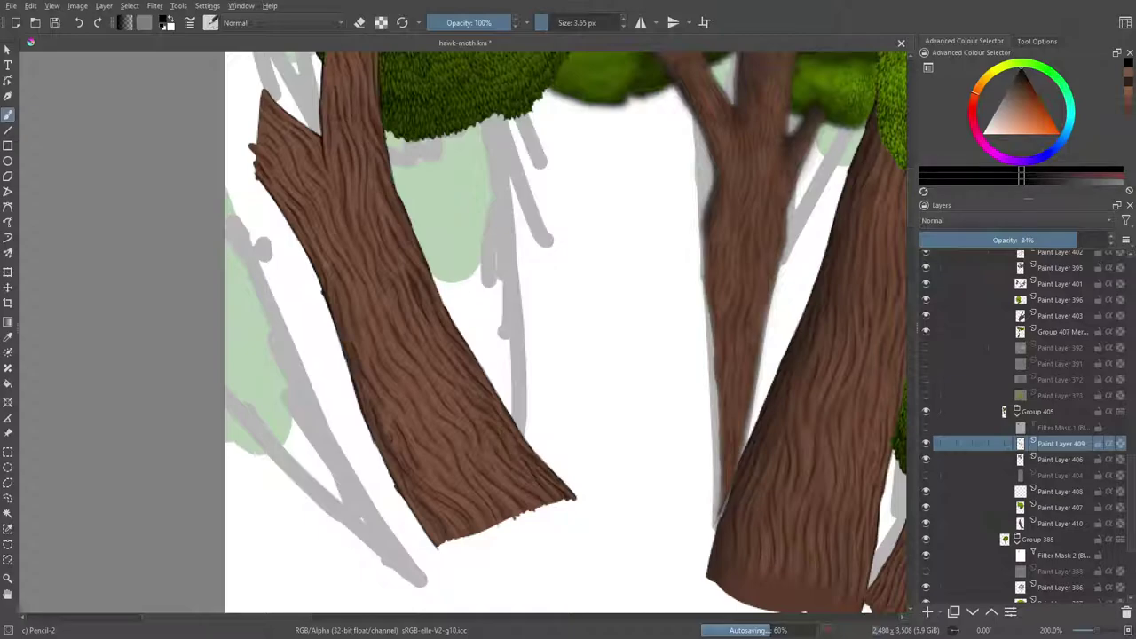
drag(1078, 239, 1112, 239)
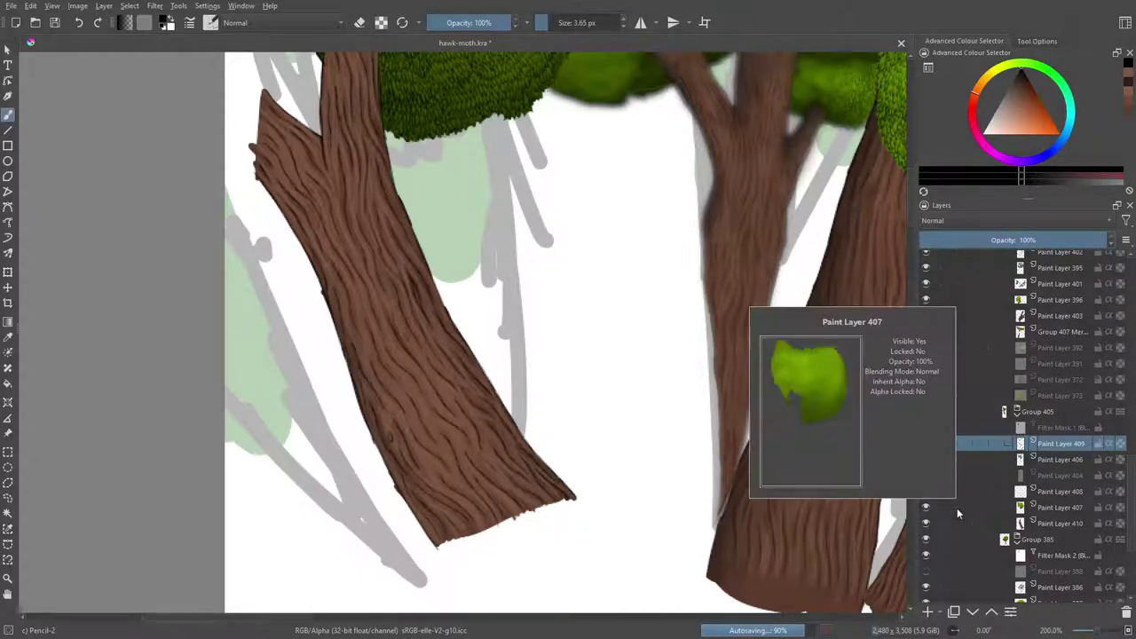
Add a new paint layer above Paint Layer 409, lower Paint Layer 409's opacity to 60% and make the new layer active.
click(928, 612)
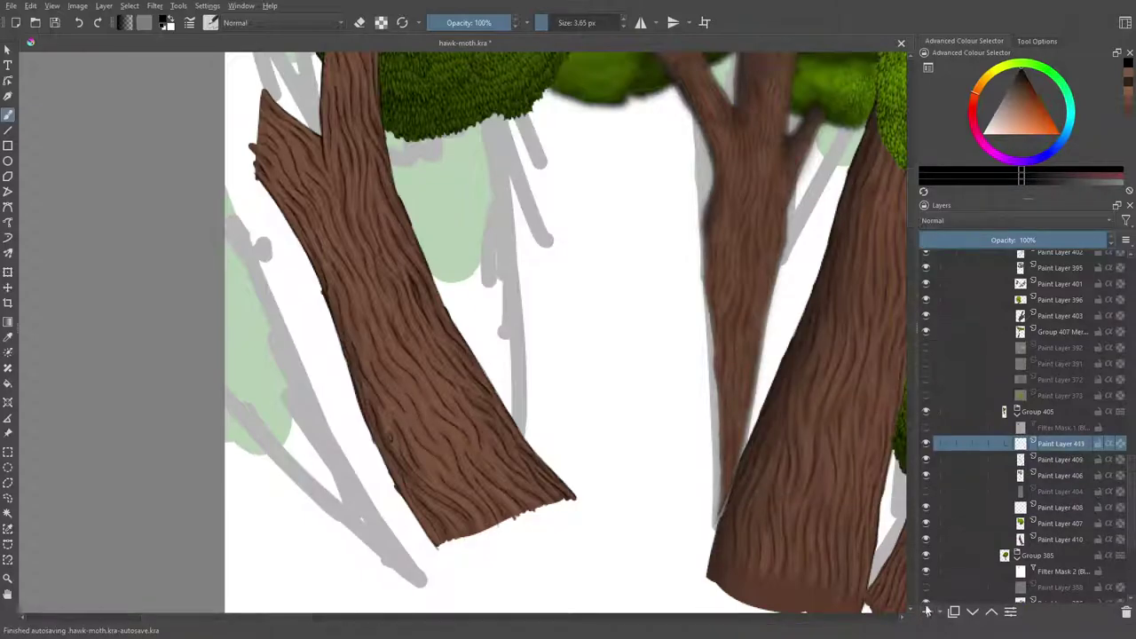
click(1056, 459)
drag(993, 239, 1043, 241)
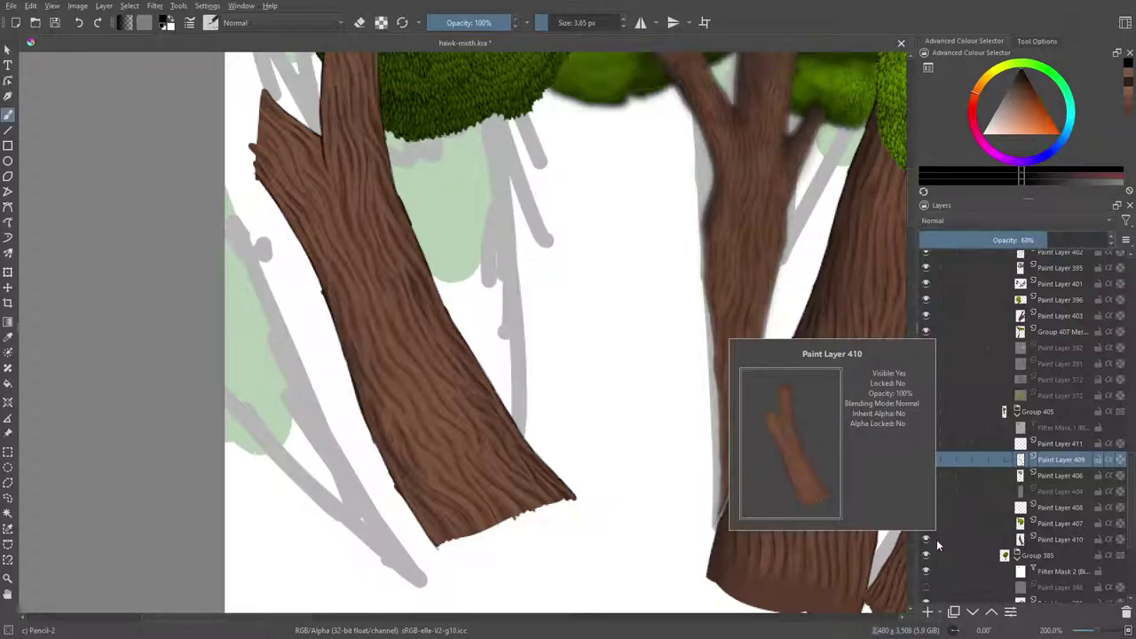
click(1055, 448)
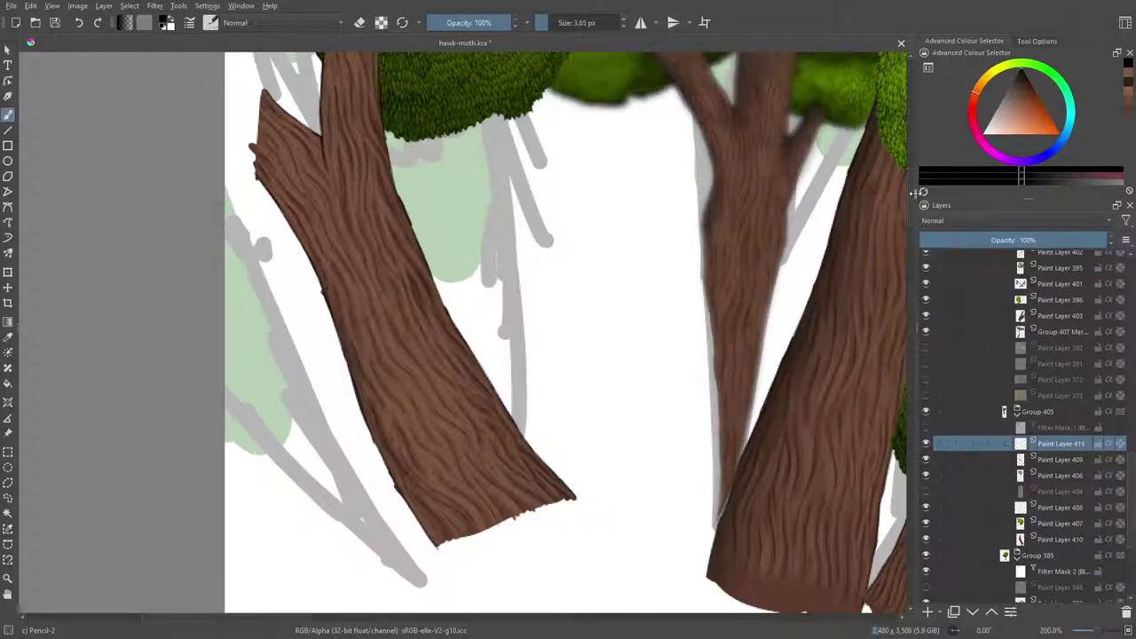
Hide Paint Layer 409 and draw thin black bark lines on Paint Layer 411 along the left tree's upper trunk to the fork.
scroll(914, 175, up, 3)
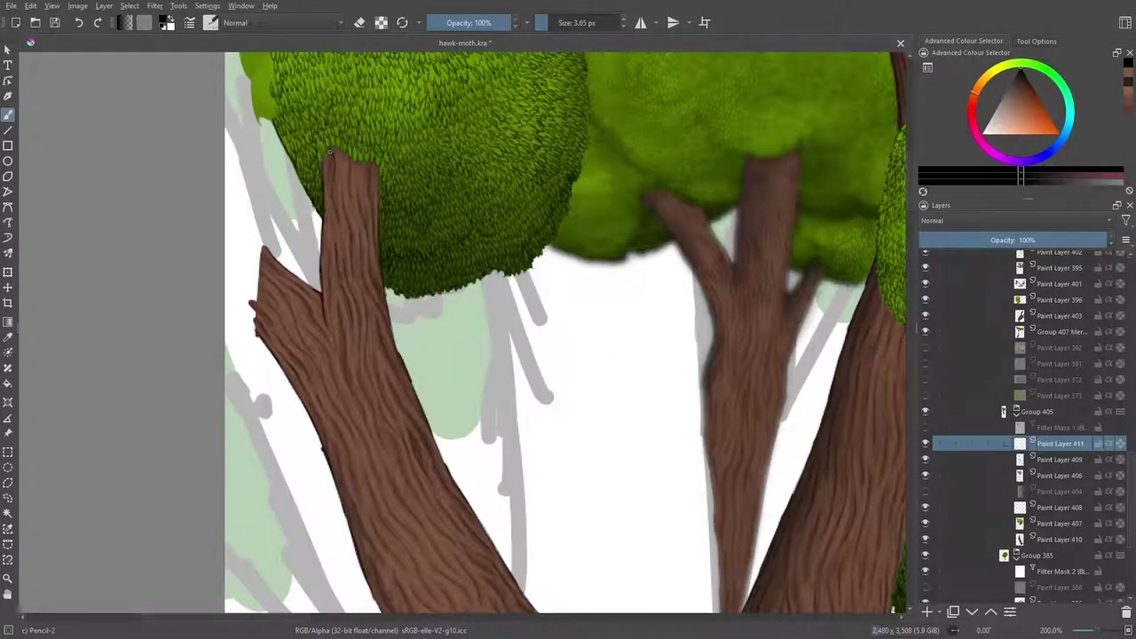
click(926, 540)
click(927, 541)
drag(331, 162, 328, 178)
click(925, 459)
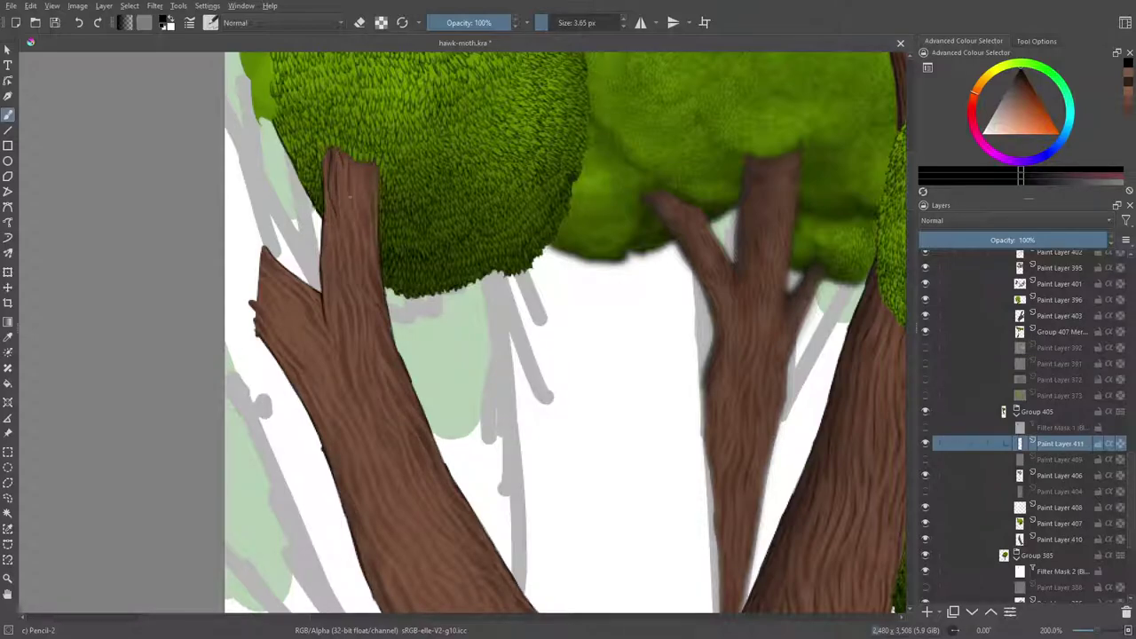
drag(356, 212, 365, 233)
drag(334, 237, 335, 258)
mouse_move(329, 275)
mouse_down()
mouse_move(348, 371)
mouse_move(336, 370)
mouse_move(332, 394)
mouse_up()
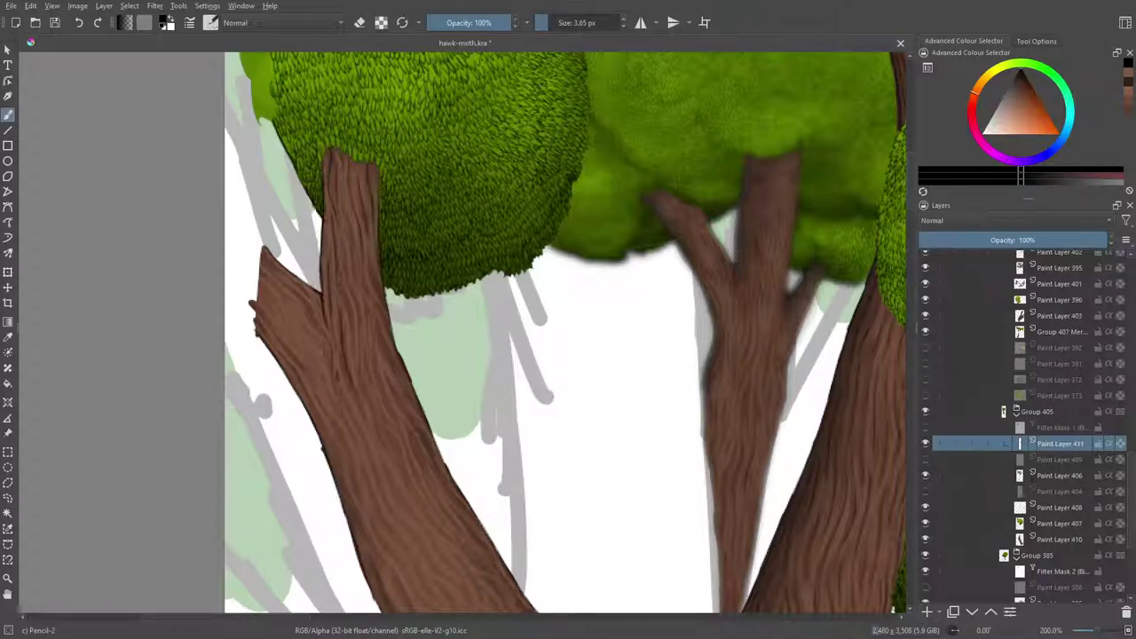
Draw thin black bark lines over the left tree's broken limb.
drag(325, 332, 317, 354)
mouse_move(312, 313)
mouse_down()
mouse_move(260, 252)
mouse_move(260, 275)
mouse_move(283, 300)
mouse_move(263, 302)
mouse_move(276, 341)
mouse_up()
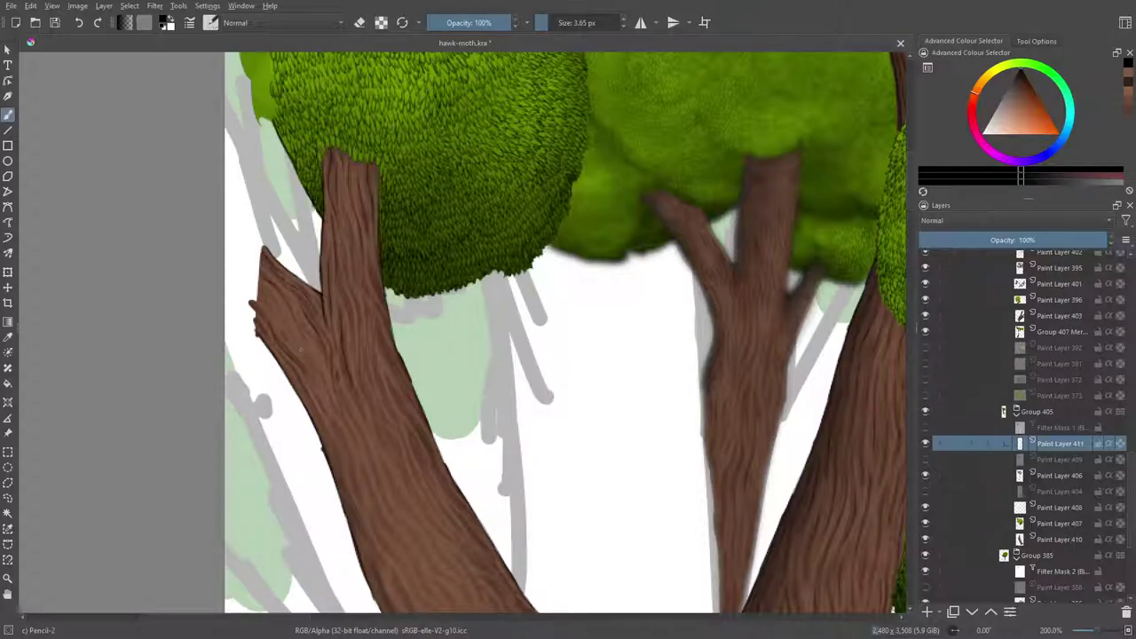
drag(292, 333, 298, 344)
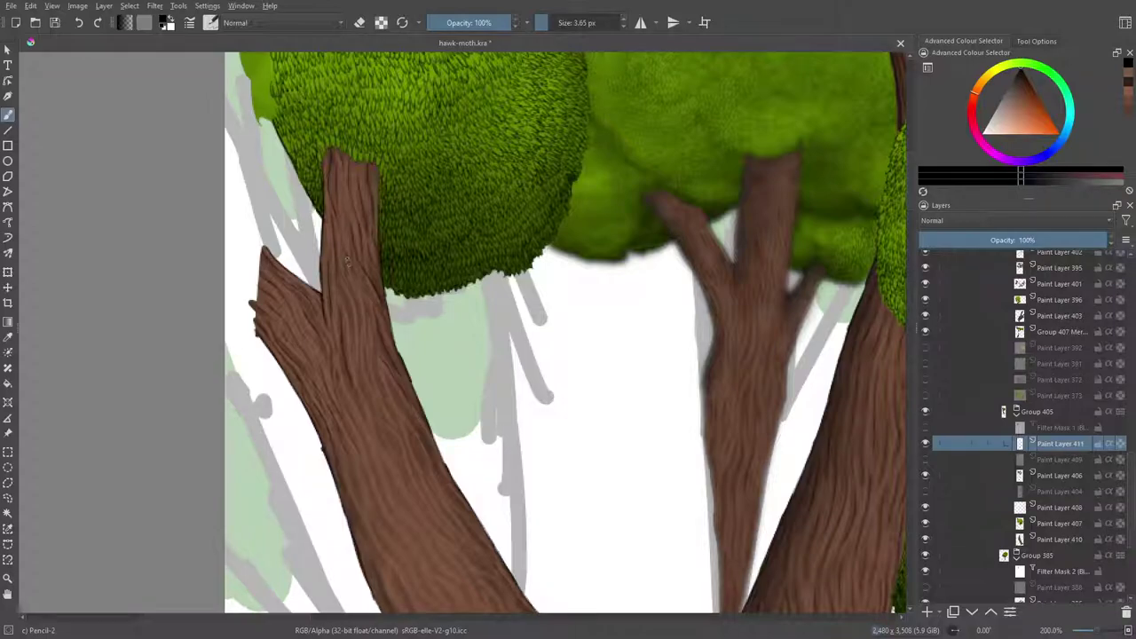
Add thin black bark lines from the left tree's upper stem through the fork into the trunk just below.
drag(350, 265, 370, 331)
drag(342, 245, 345, 254)
drag(352, 301, 367, 338)
drag(371, 395, 391, 431)
drag(386, 384, 420, 424)
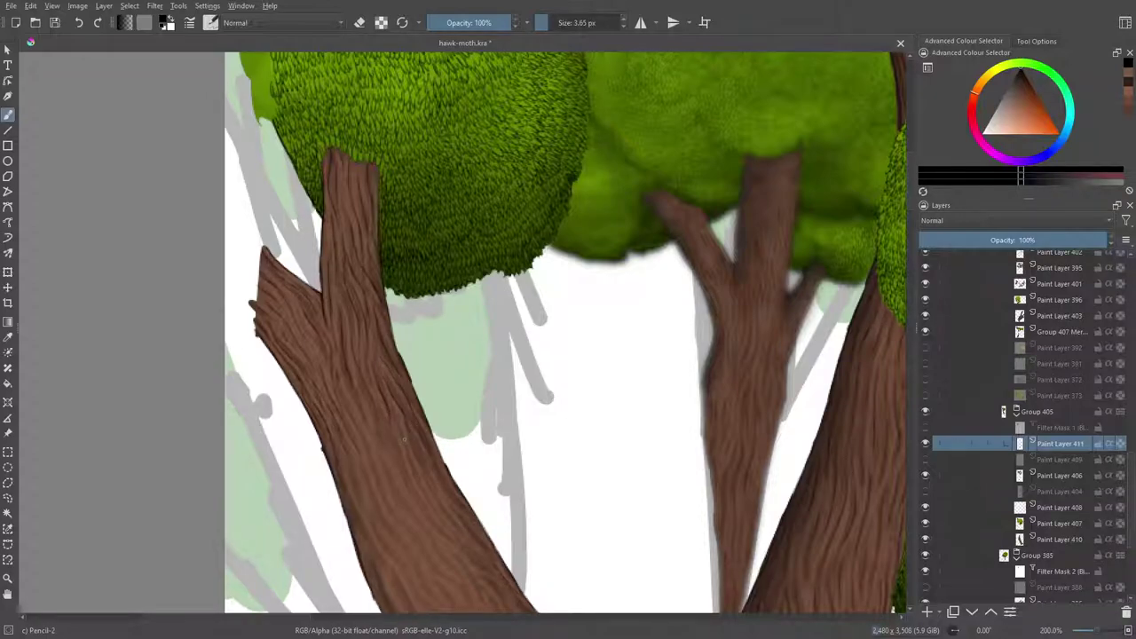
Rotate the canvas to 41° and draw thin black bark lines along the outer side of the left tree's lower trunk.
scroll(911, 195, down, 5)
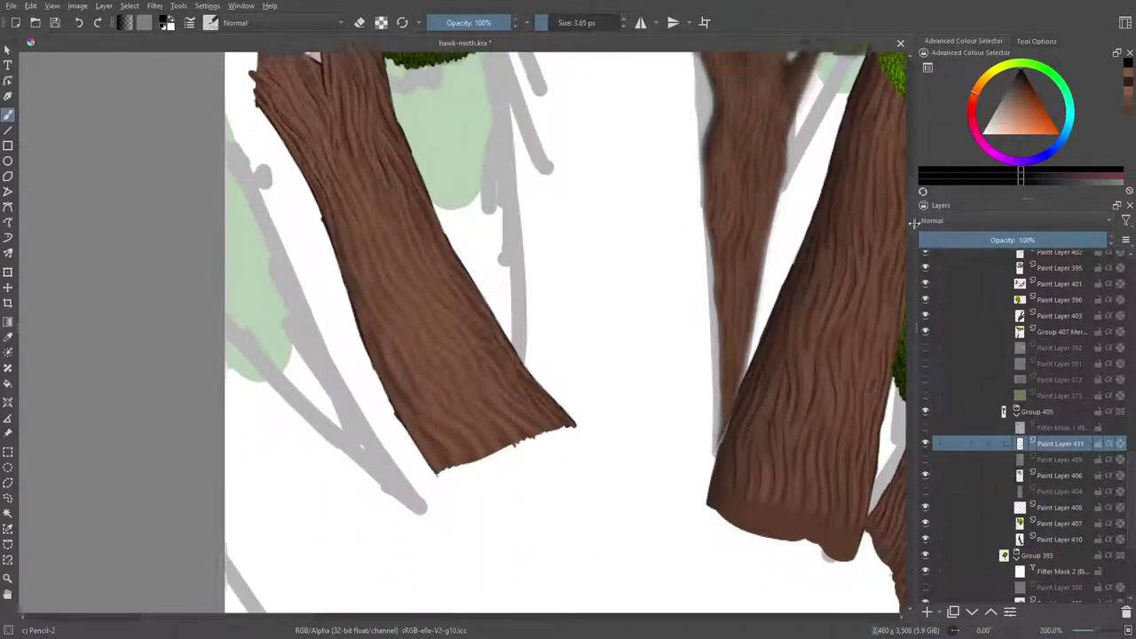
right_click(331, 304)
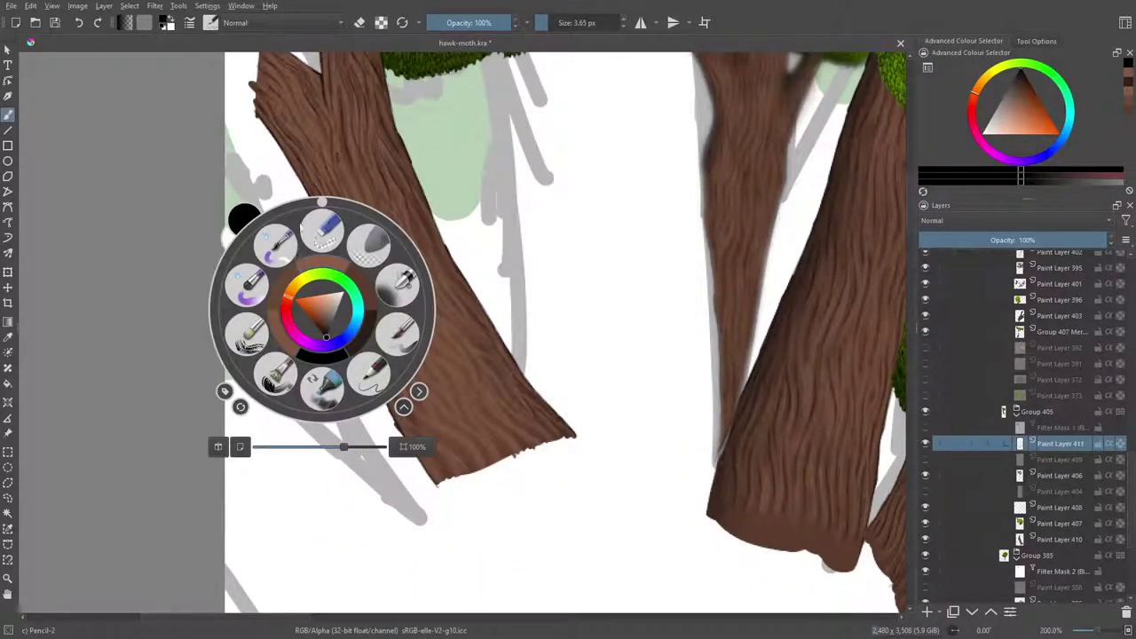
drag(324, 206, 372, 255)
right_click(372, 255)
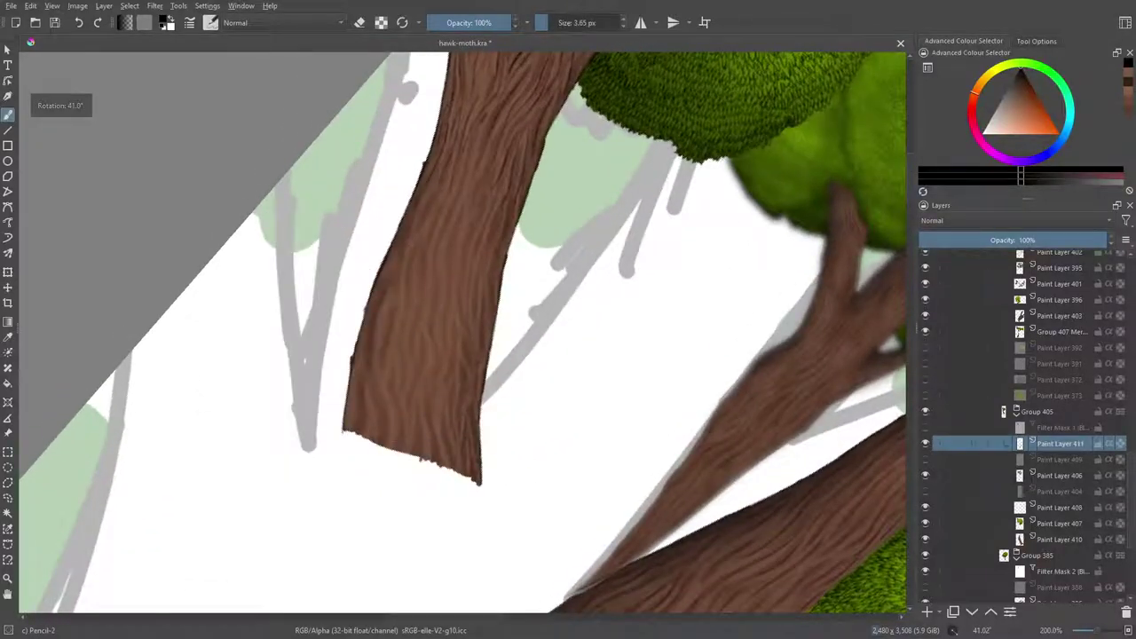
mouse_move(356, 429)
mouse_down()
mouse_move(355, 400)
mouse_move(368, 446)
mouse_up()
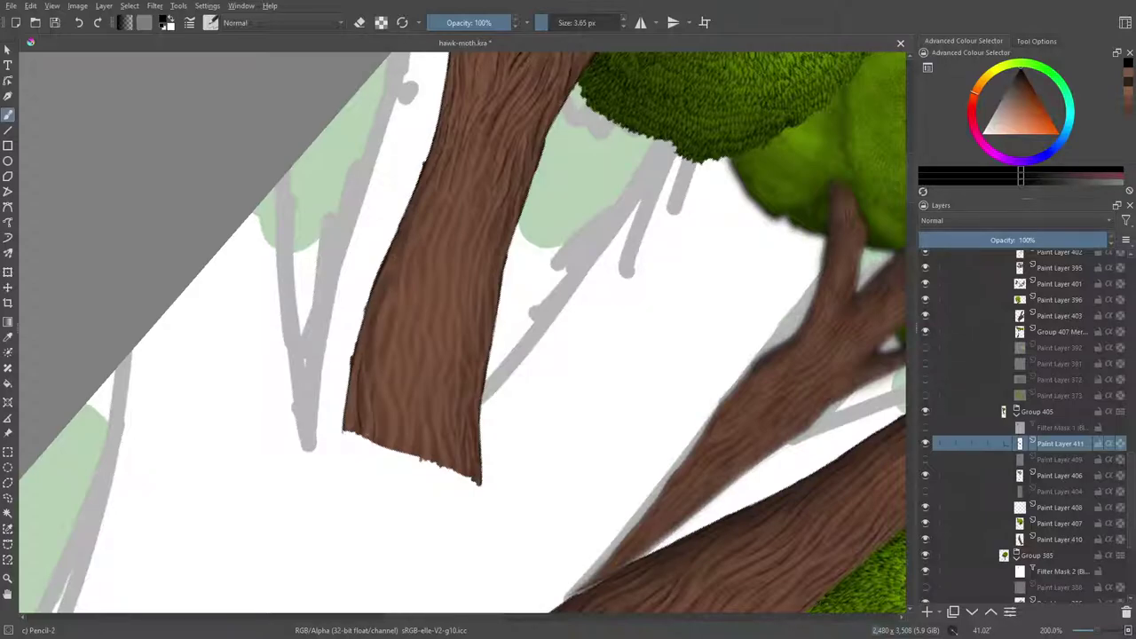
mouse_move(366, 401)
mouse_down()
mouse_move(358, 446)
mouse_move(348, 436)
mouse_move(359, 450)
mouse_move(387, 443)
mouse_up()
drag(385, 384, 405, 440)
drag(411, 323, 414, 336)
drag(390, 301, 364, 340)
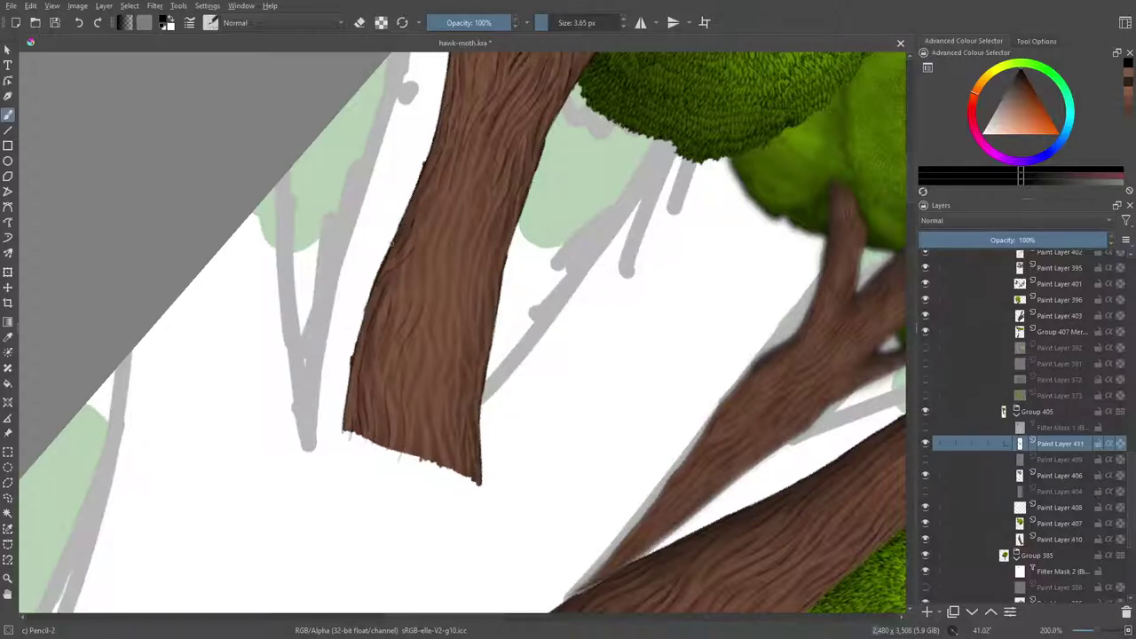
Fill the centre and inner side of the left tree's lower trunk with thin black bark lines down to the base.
mouse_move(432, 235)
mouse_down()
mouse_move(401, 300)
mouse_move(413, 297)
mouse_up()
drag(446, 243, 443, 258)
mouse_move(432, 304)
mouse_down()
mouse_move(416, 439)
mouse_move(427, 415)
mouse_up()
drag(434, 362, 430, 380)
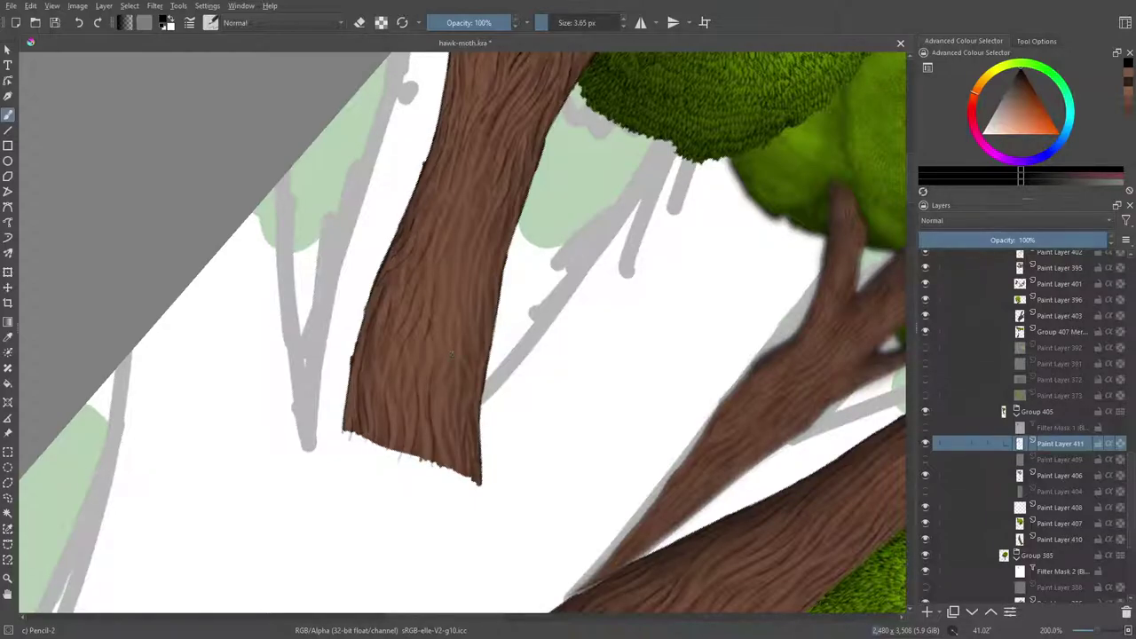
drag(453, 343, 450, 360)
mouse_move(440, 398)
mouse_down()
mouse_move(442, 476)
mouse_move(456, 478)
mouse_move(446, 426)
mouse_move(460, 429)
mouse_move(467, 385)
mouse_up()
drag(462, 344, 453, 369)
drag(464, 322, 462, 281)
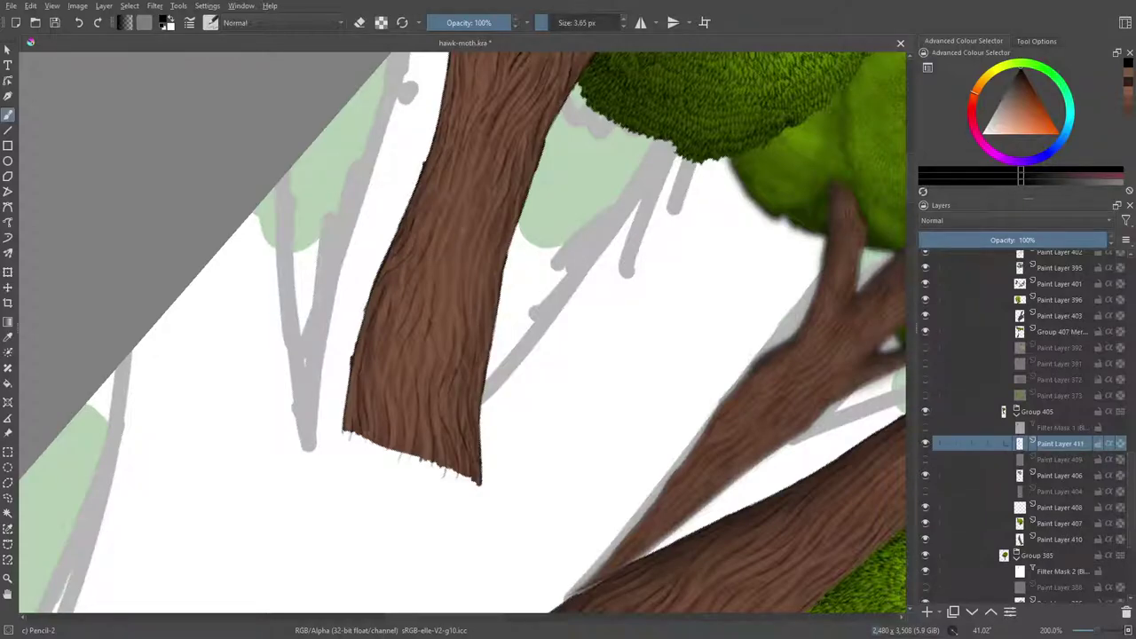
Draw connecting thin black bark lines across the middle of the left trunk to close the remaining gaps.
drag(437, 341, 427, 368)
drag(448, 288, 421, 354)
drag(450, 273, 464, 196)
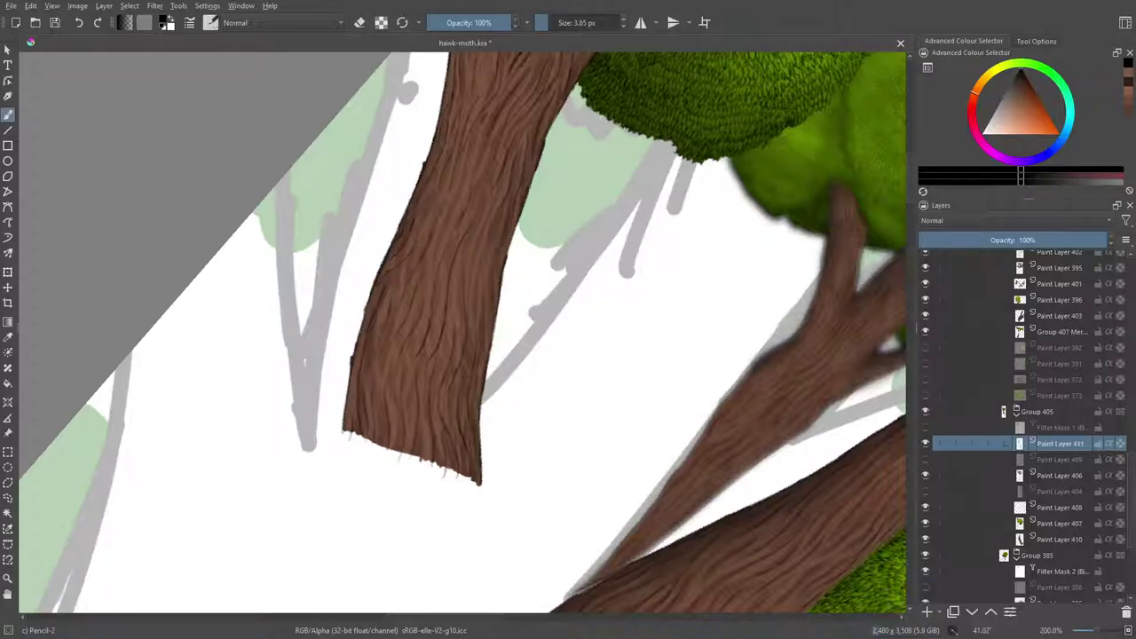
drag(451, 256, 445, 242)
drag(471, 194, 468, 149)
mouse_move(459, 207)
mouse_down()
mouse_move(455, 177)
mouse_move(423, 234)
mouse_up()
drag(482, 257, 485, 293)
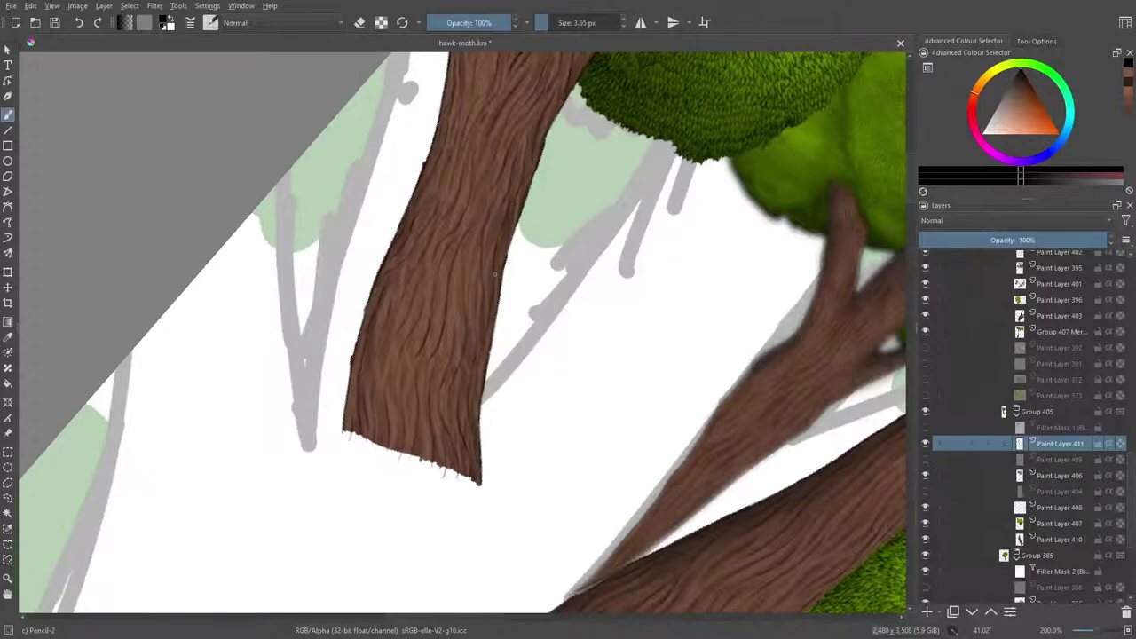
drag(467, 334, 470, 269)
Switch to the Eraser Soft brush and reduce its size to 6.02 px.
key(e)
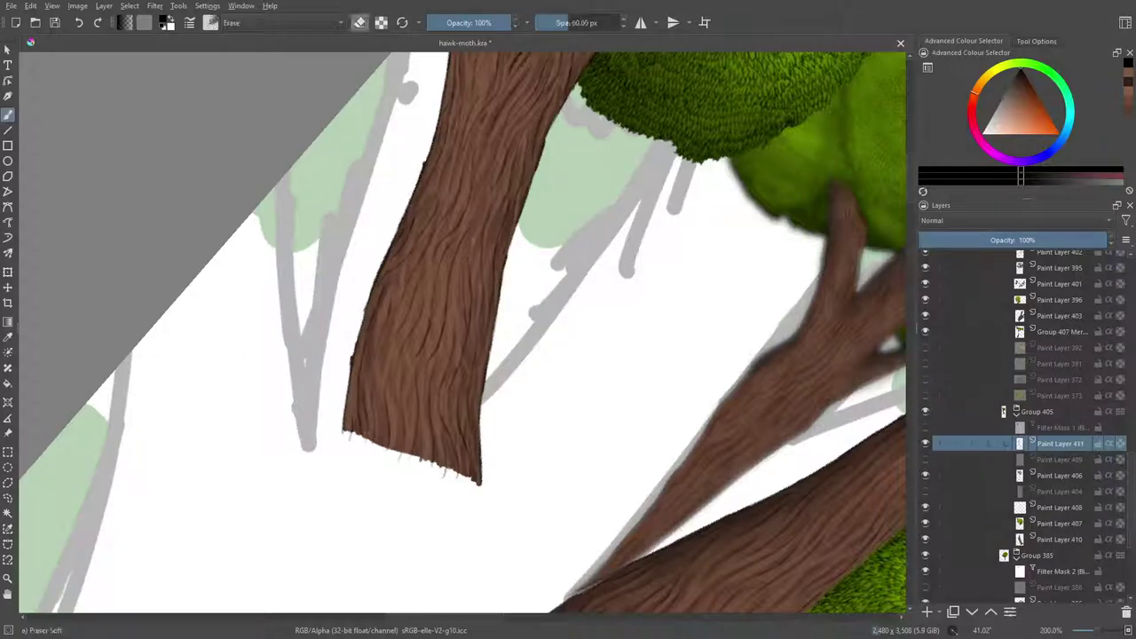
click(559, 22)
drag(559, 22, 554, 22)
key(slash)
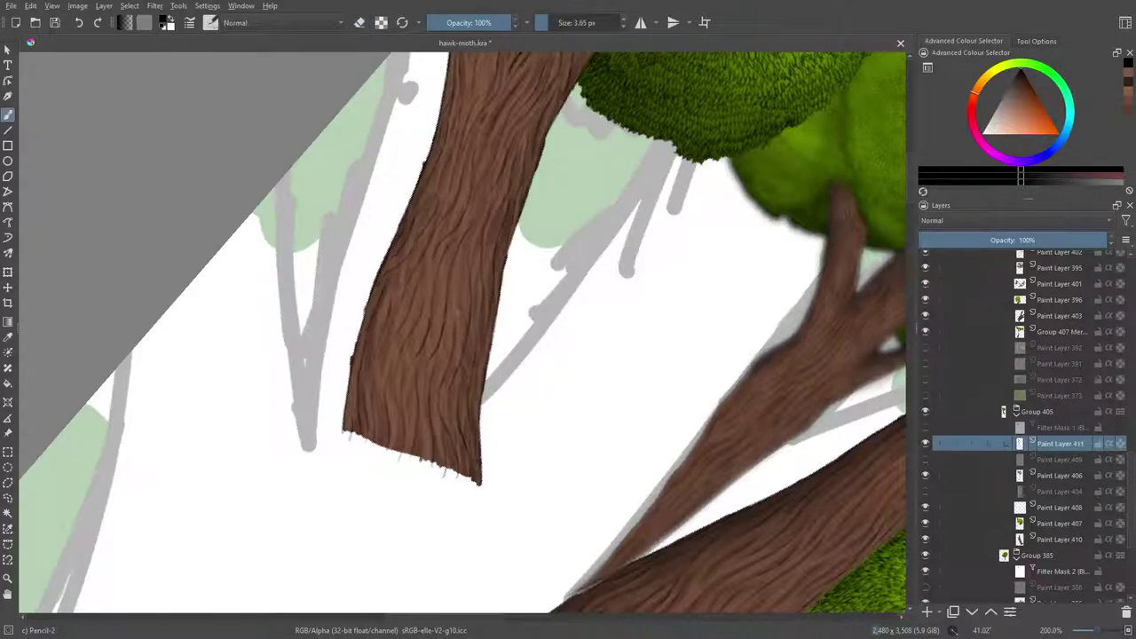
scroll(904, 167, up, 5)
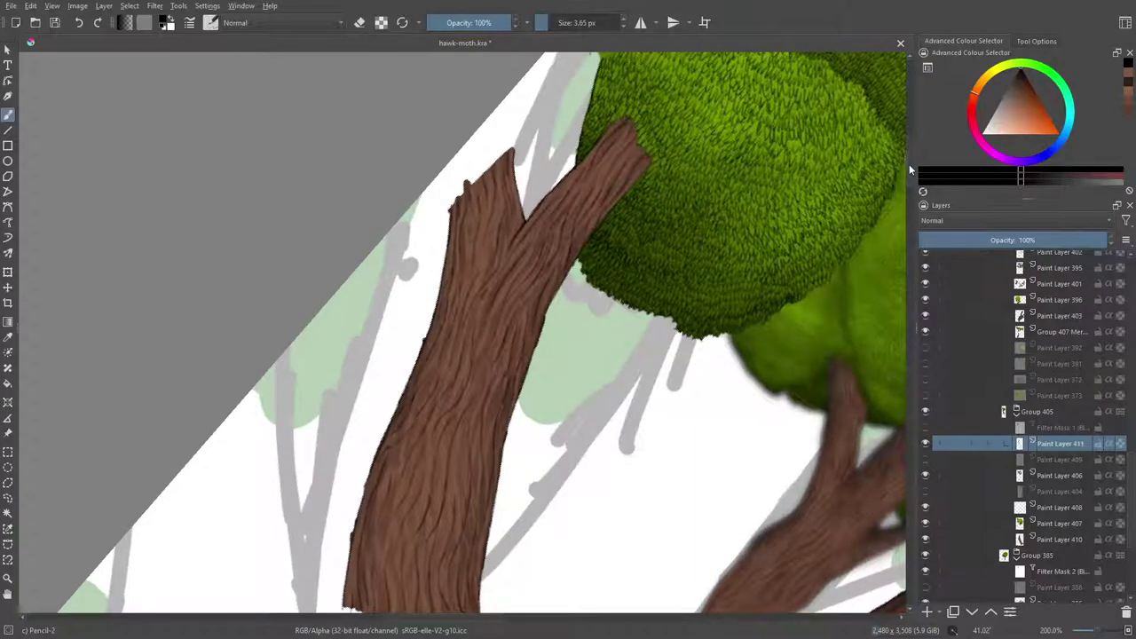
key(slash)
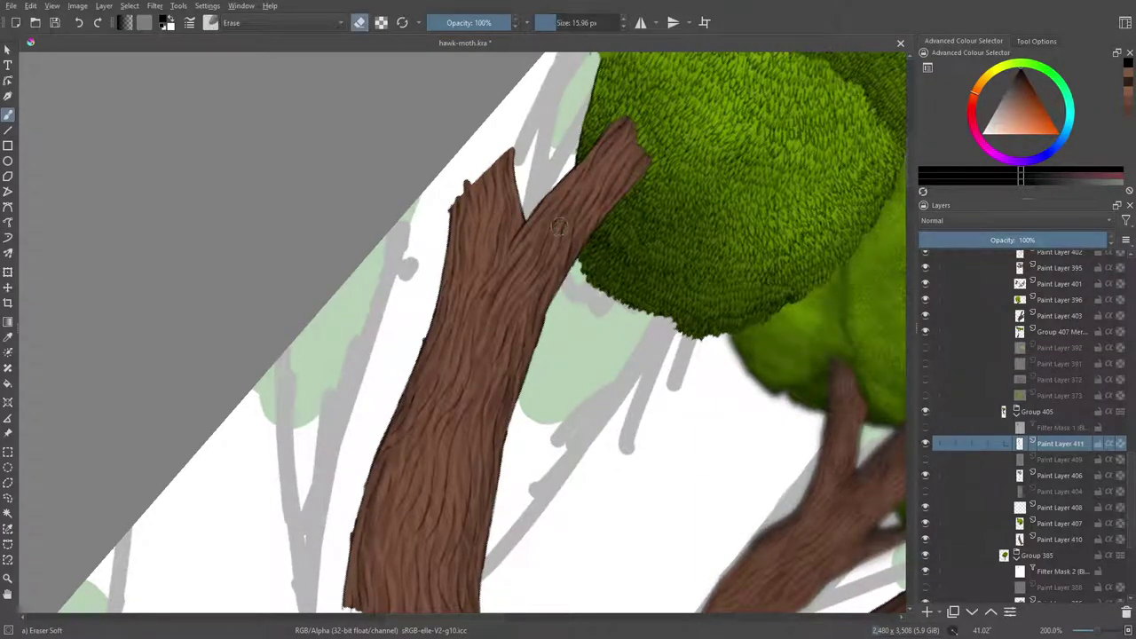
click(549, 23)
Straighten the canvas, erase the line ends sticking out below the left trunk's base and touch up the bark lines with Pencil-2.
right_click(412, 364)
drag(480, 284, 421, 258)
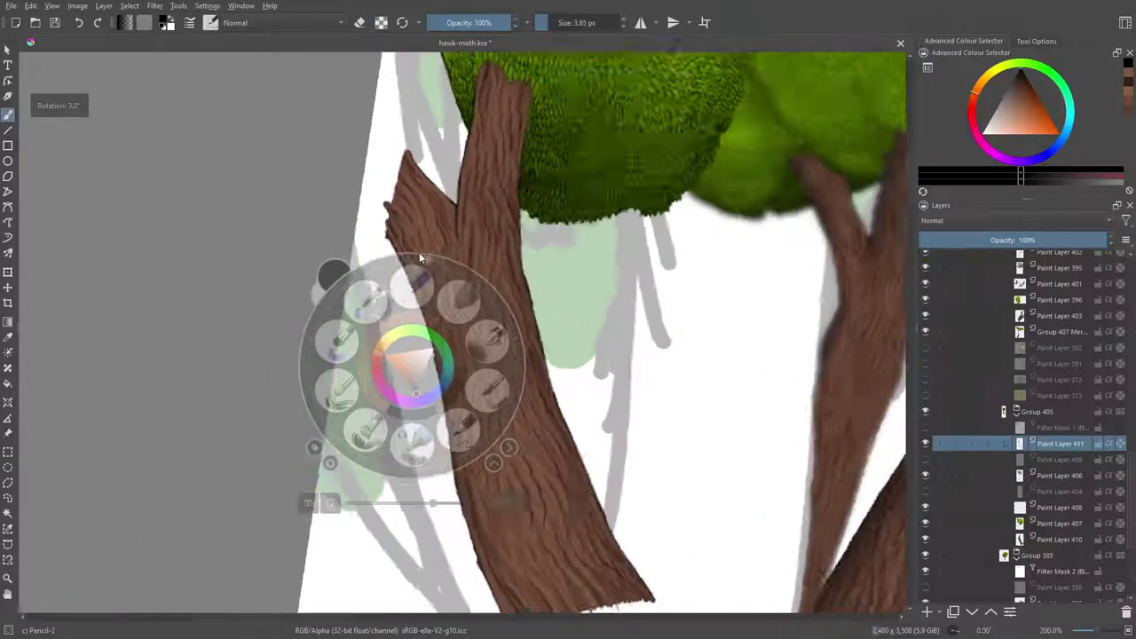
click(414, 252)
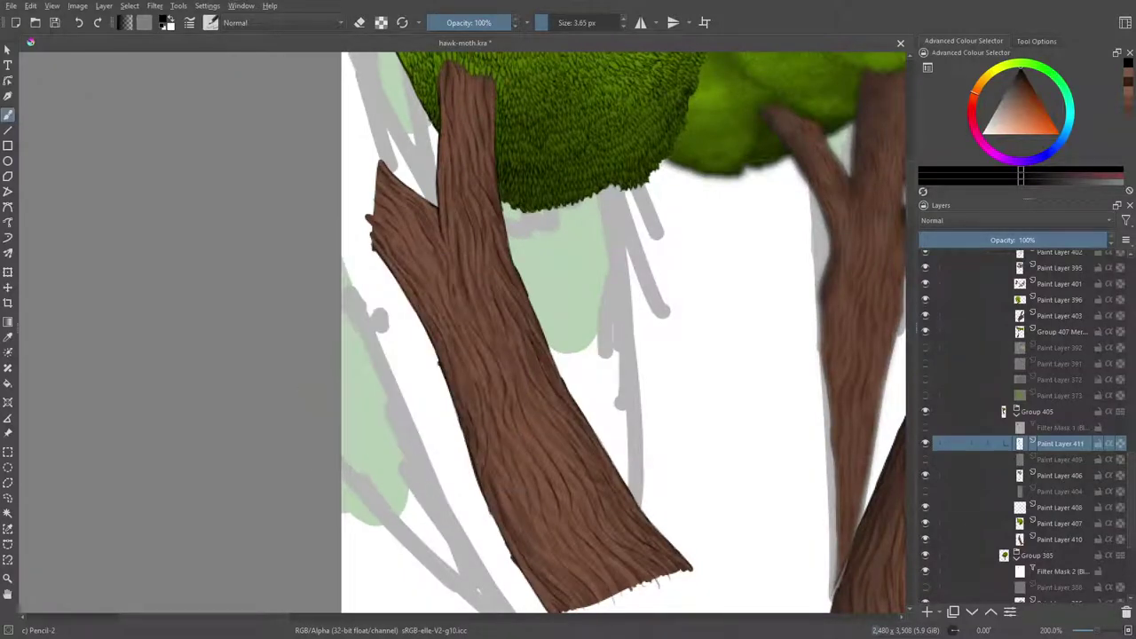
key(e)
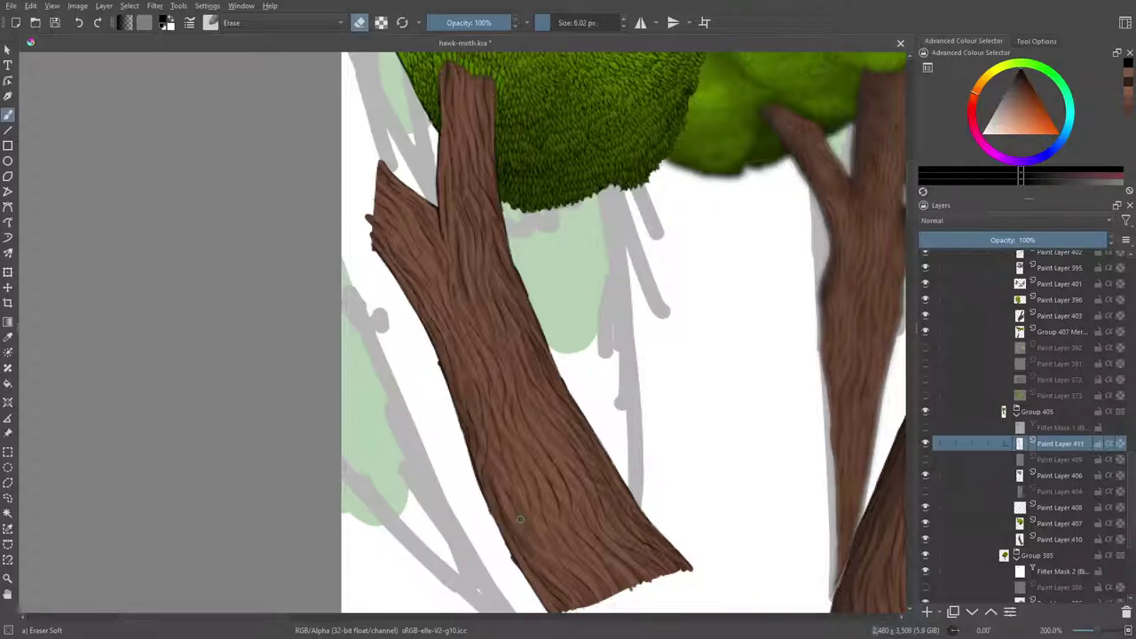
key(e)
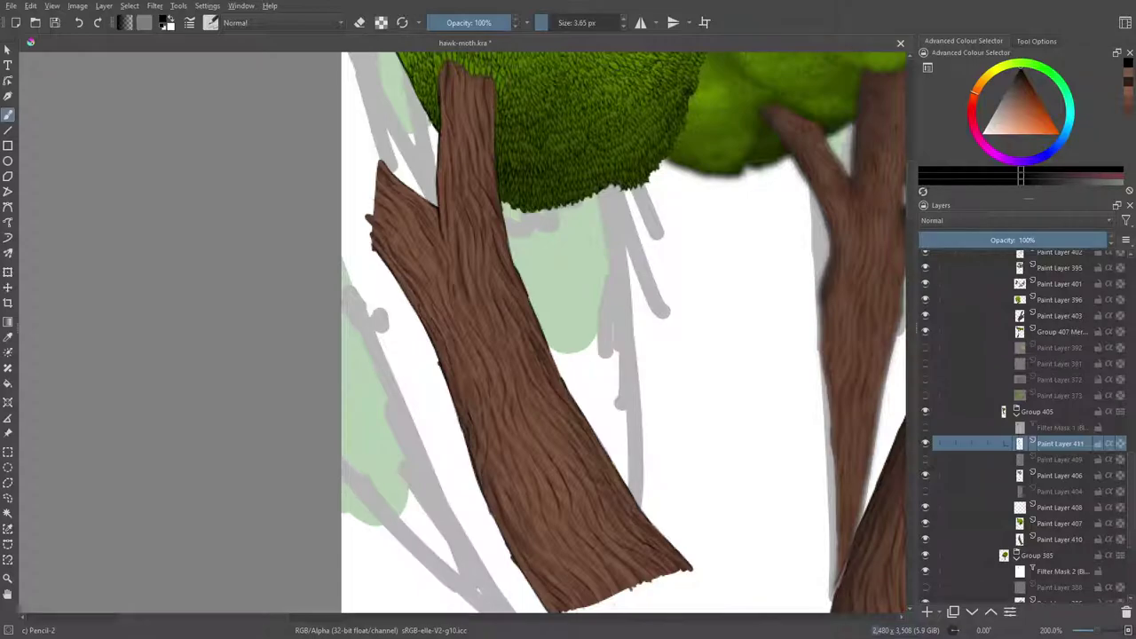
key(e)
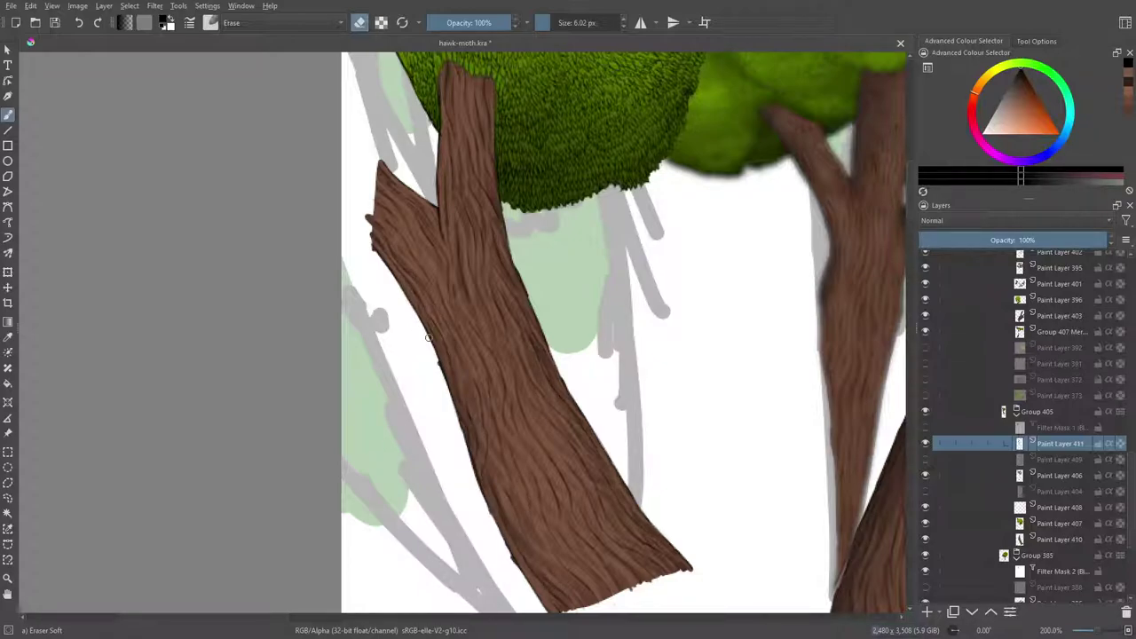
Select Paint Layer 410 holding the trunk's base colour and sample the brown near the trunk's base as the foreground colour.
click(1049, 540)
click(926, 540)
click(926, 539)
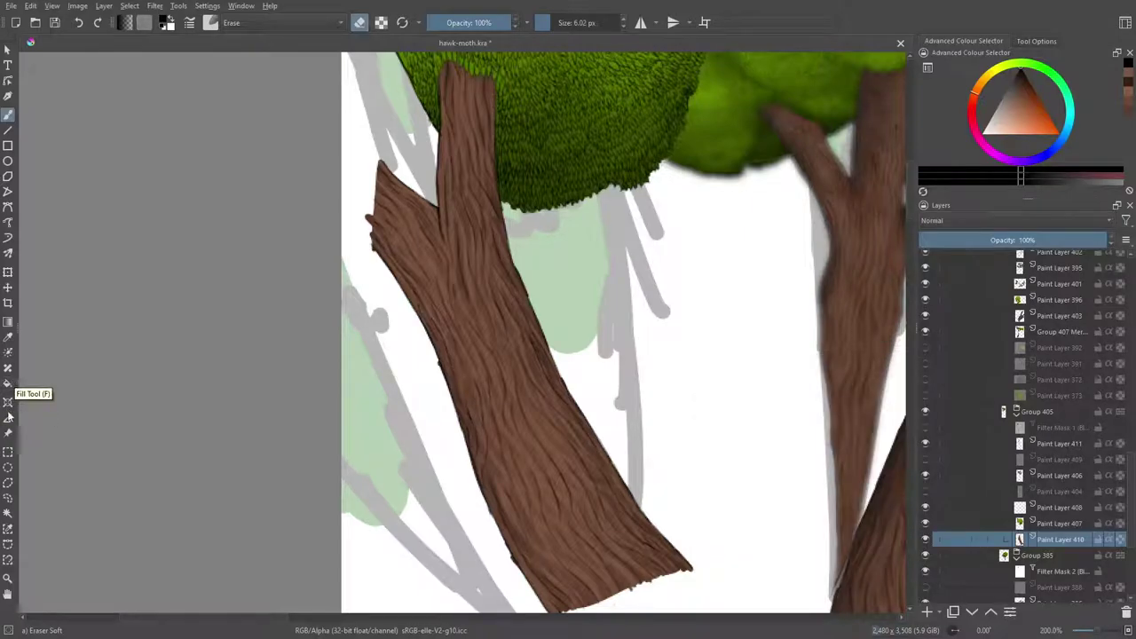
click(8, 337)
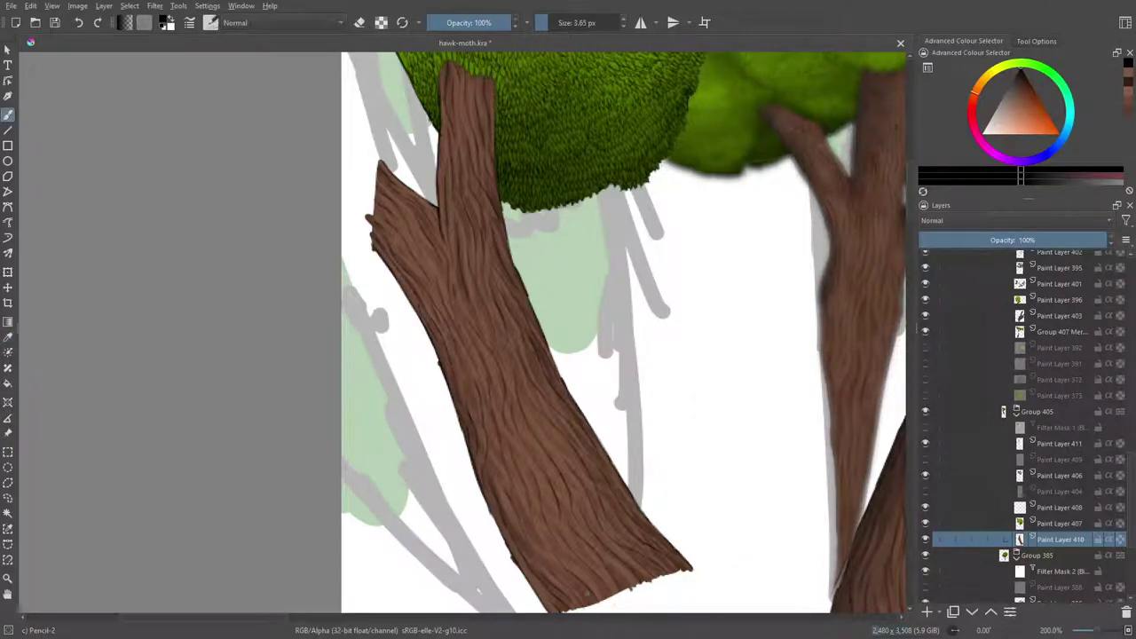
click(8, 336)
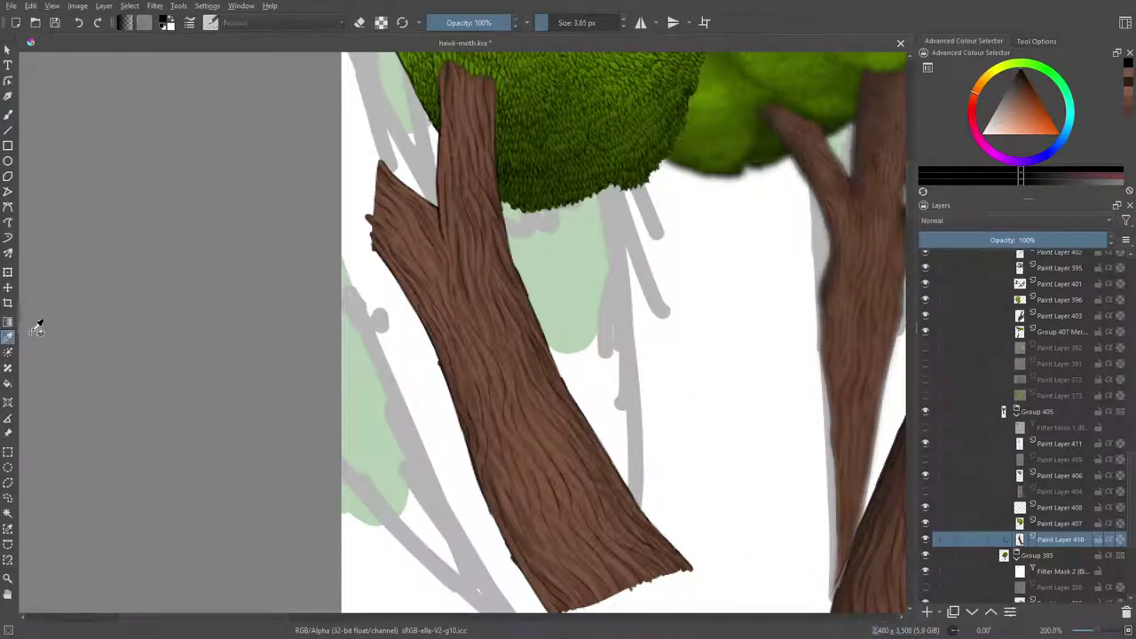
click(584, 580)
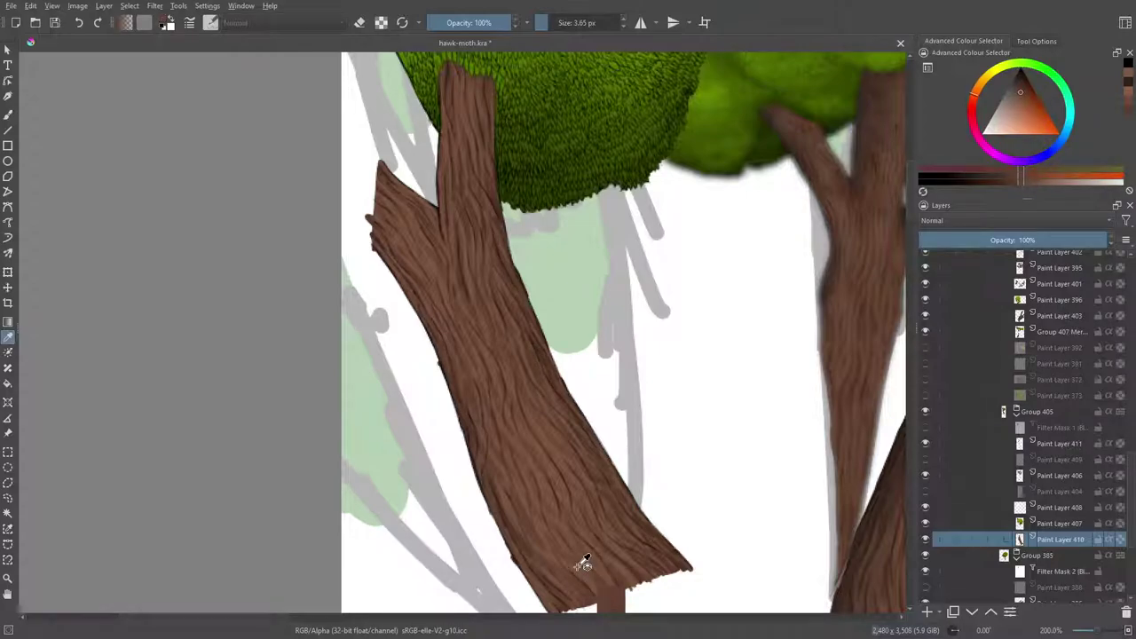
Return to freehand painting with the Basic-1 brush preset.
click(7, 118)
click(211, 22)
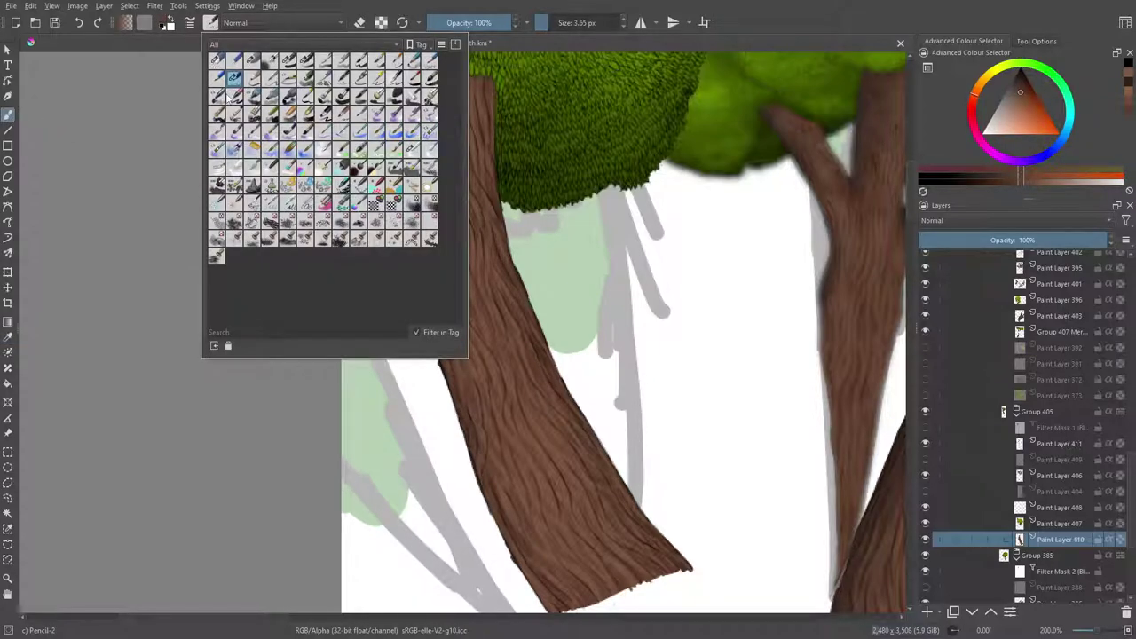
click(289, 62)
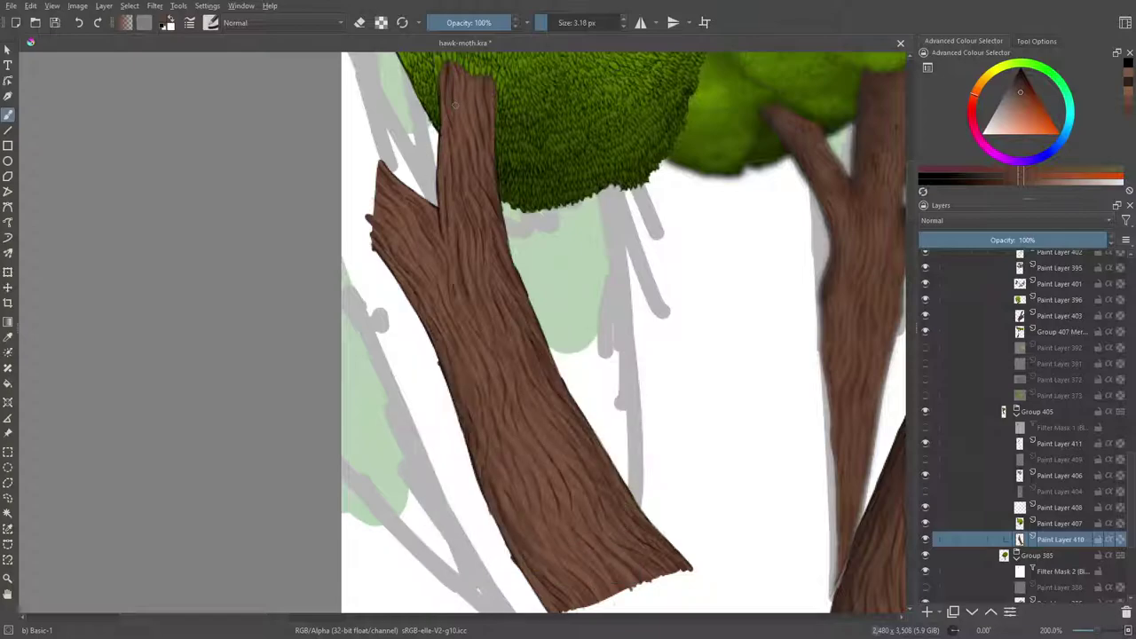
Enlarge the Basic-1 brush to 20.30 px, turn on Preserve Alpha and repaint the left trunk and branches with the sampled brown.
drag(552, 22, 558, 22)
mouse_move(472, 93)
mouse_down()
mouse_move(476, 257)
mouse_move(450, 253)
mouse_up()
click(382, 23)
drag(451, 119, 447, 153)
mouse_move(456, 89)
mouse_down()
mouse_move(461, 337)
mouse_move(422, 199)
mouse_move(379, 142)
mouse_move(394, 287)
mouse_move(448, 382)
mouse_move(497, 395)
mouse_move(524, 426)
mouse_move(533, 472)
mouse_move(586, 560)
mouse_move(622, 568)
mouse_move(672, 499)
mouse_up()
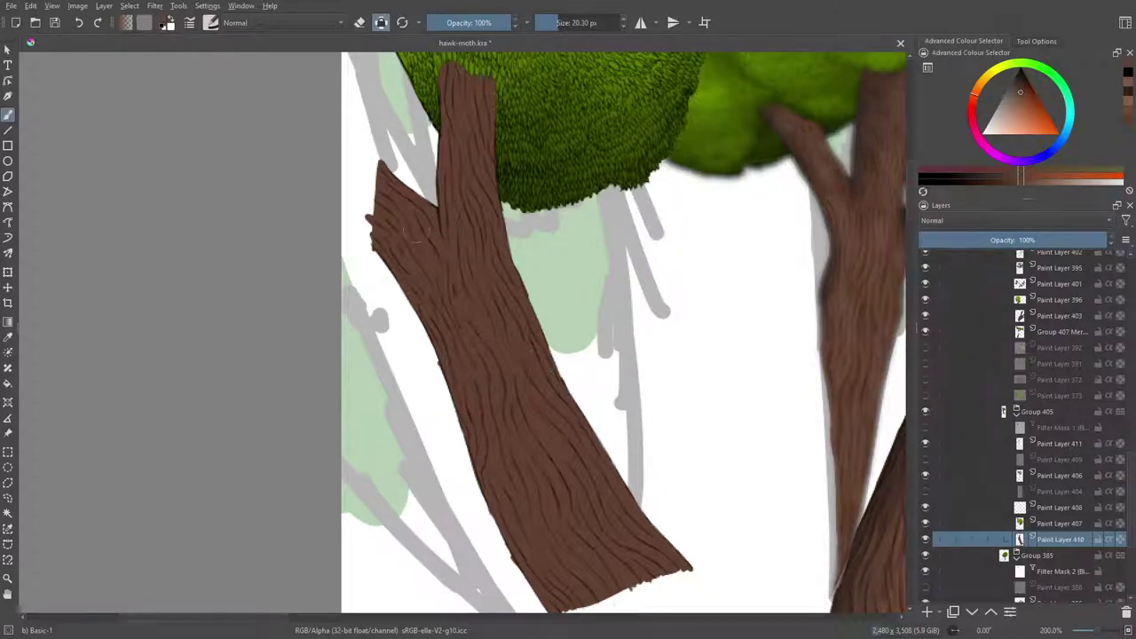
Choose a lighter brown as the foreground colour, switch to the Basic-2 Opacity preset and reduce its size.
right_click(386, 300)
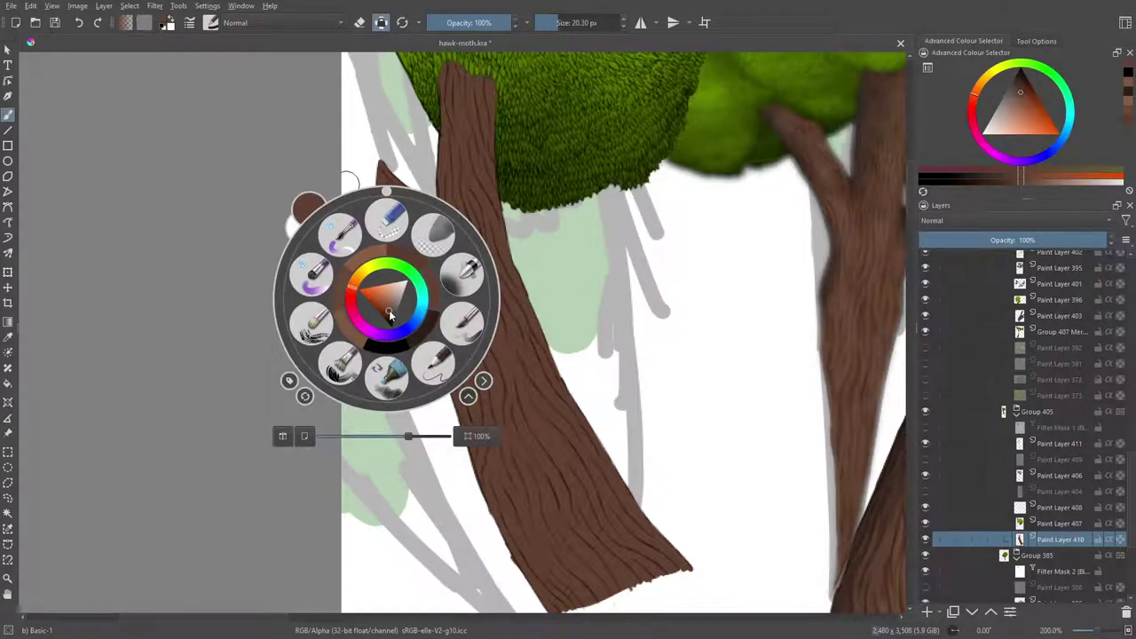
drag(388, 312, 387, 303)
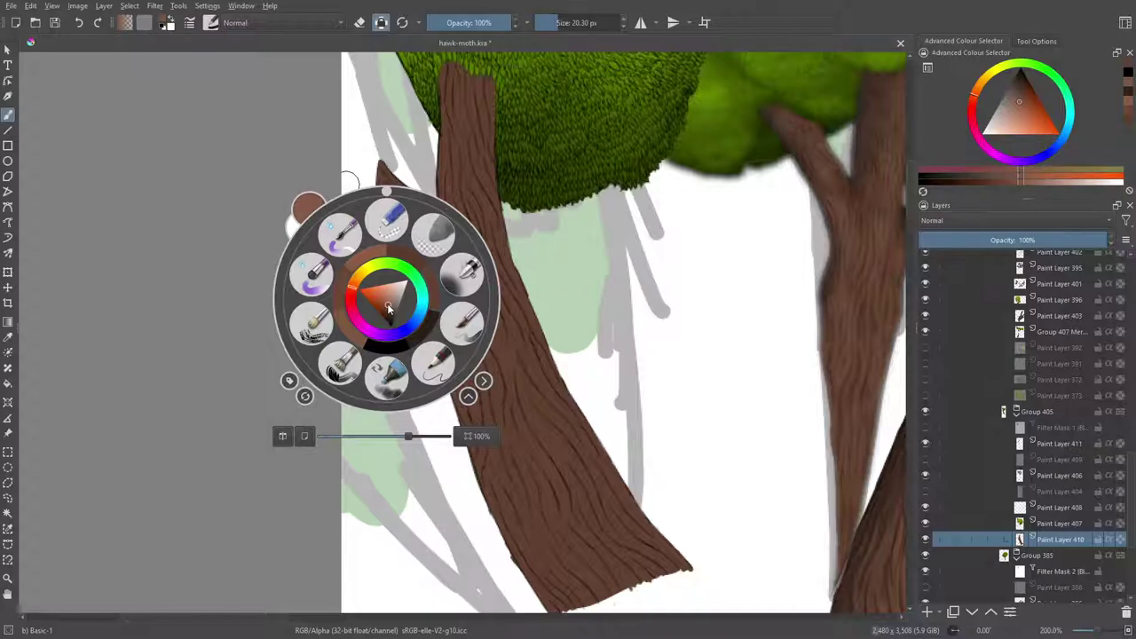
right_click(387, 303)
click(211, 23)
click(304, 59)
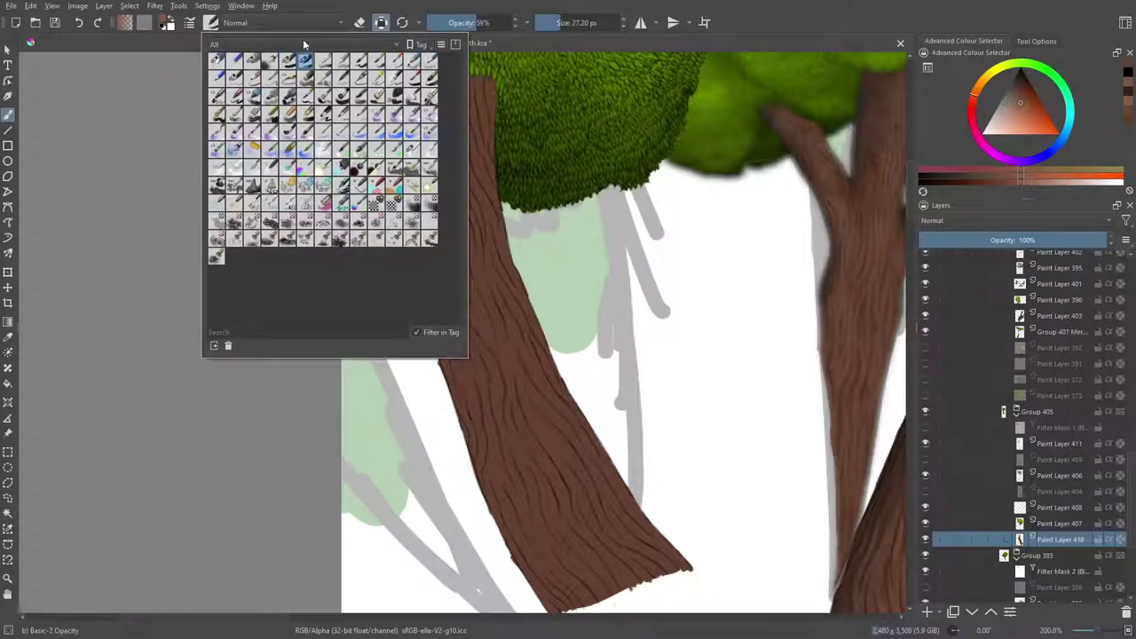
right_click(145, 177)
right_click(355, 249)
click(554, 19)
click(547, 20)
Switch to the Pencil-2 preset and try a light bark stroke near the left tree's branch fork.
click(210, 22)
click(234, 78)
right_click(162, 82)
right_click(190, 70)
drag(413, 221, 430, 263)
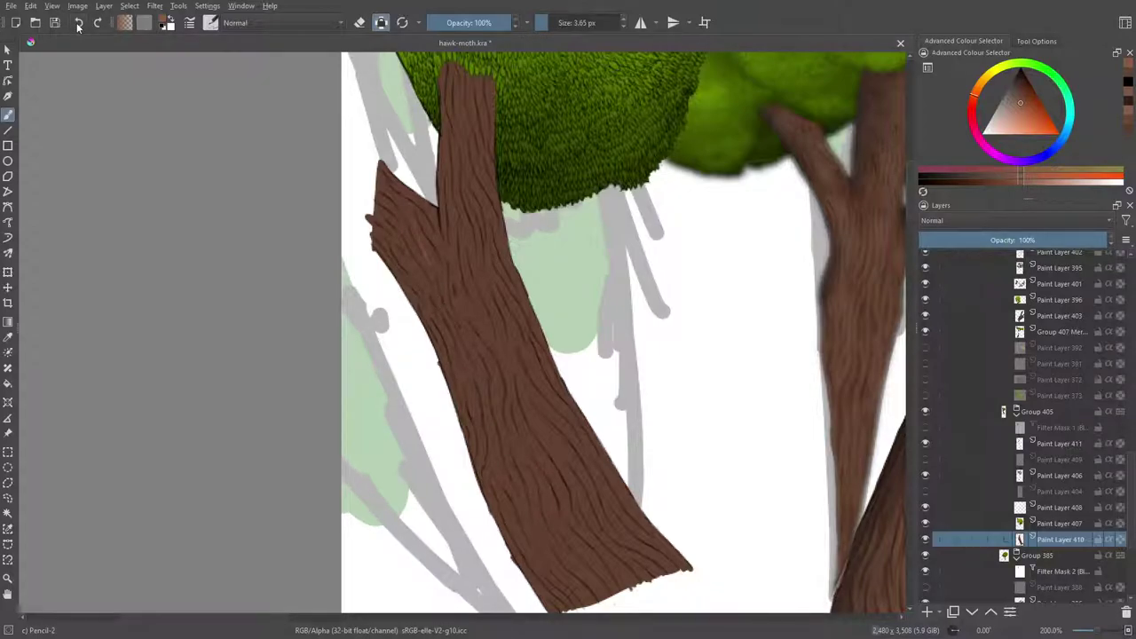
Sample the lighter bark brown from the forked trunk beside the bushes as the foreground colour.
drag(909, 185, 910, 202)
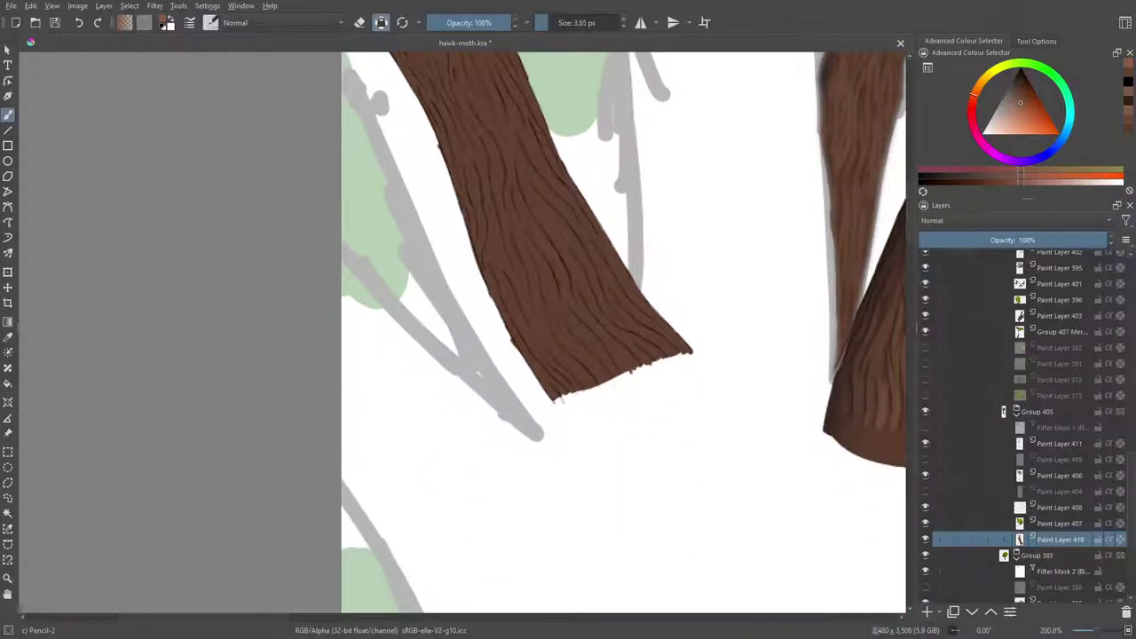
drag(260, 620, 367, 631)
click(9, 337)
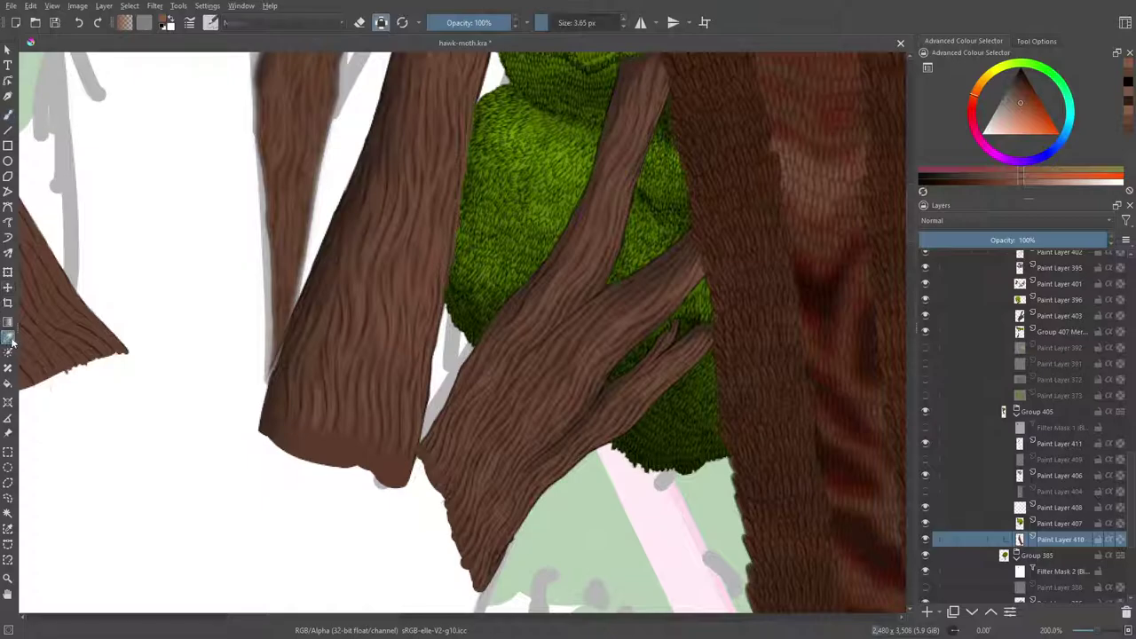
click(614, 417)
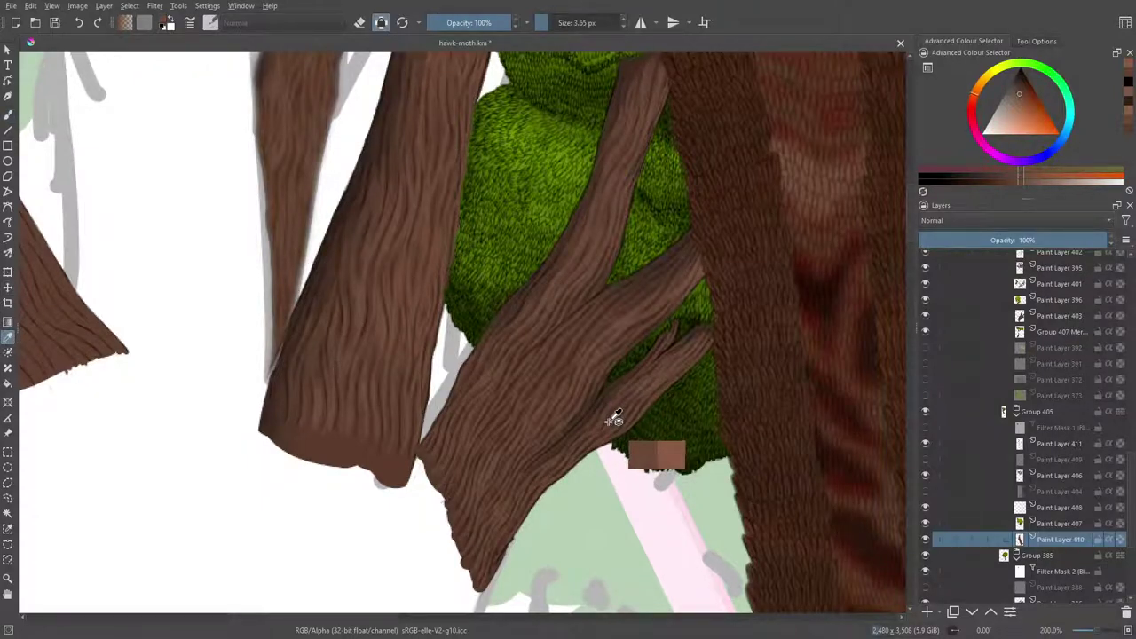
drag(614, 418, 570, 435)
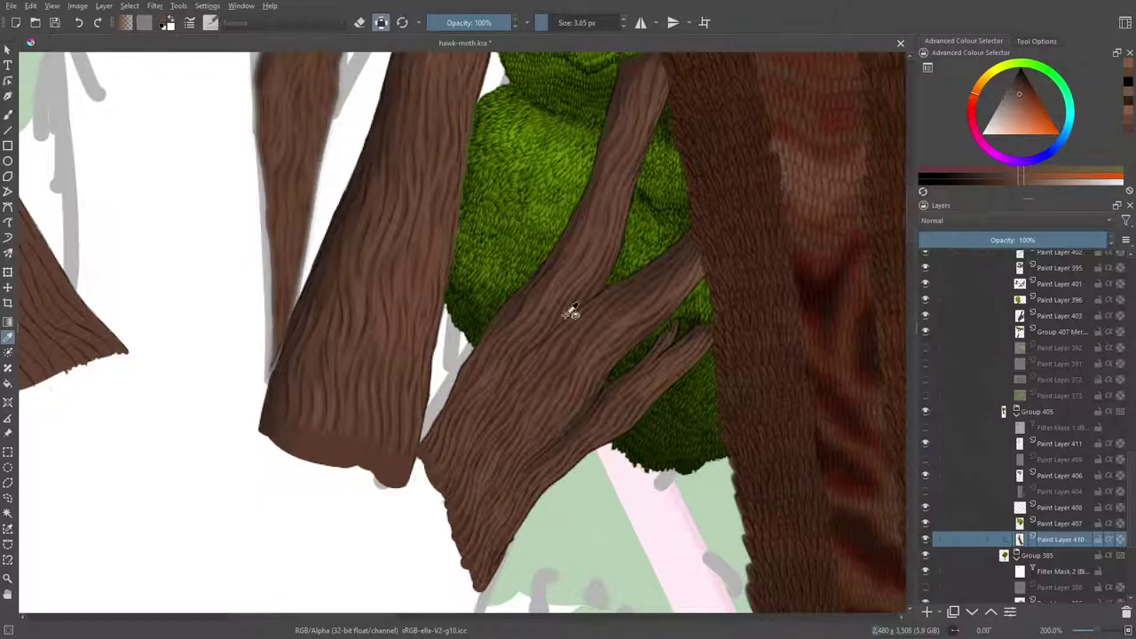
click(589, 368)
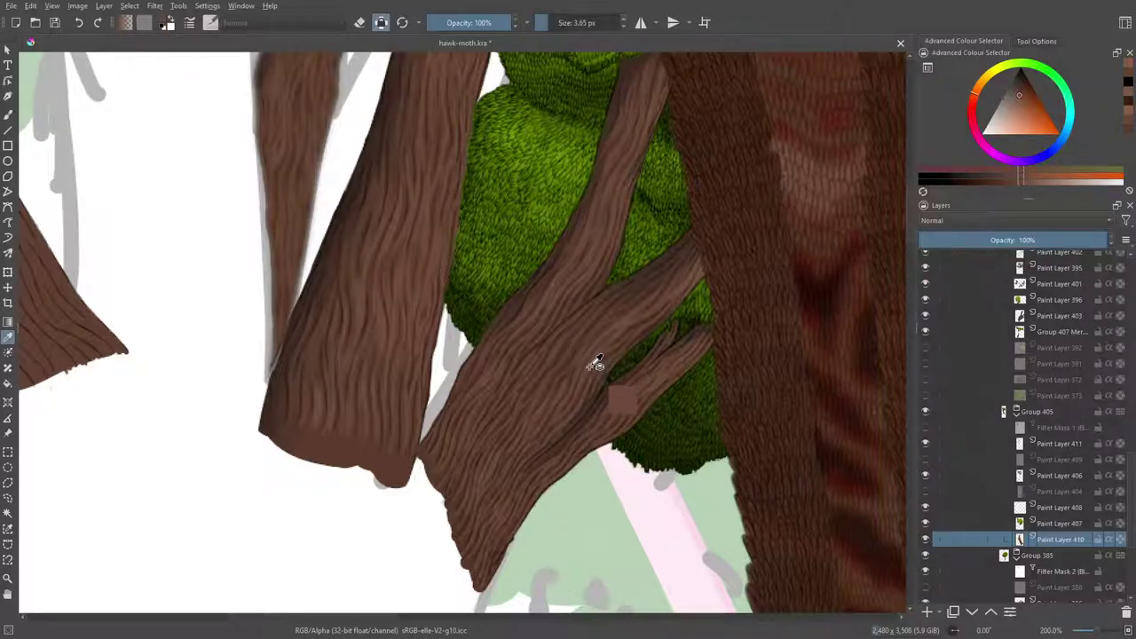
Return to freehand painting on the lower left trunk and bring the Pencil-2 brush size down to 3.65 px.
click(5, 115)
drag(371, 618, 296, 620)
click(552, 22)
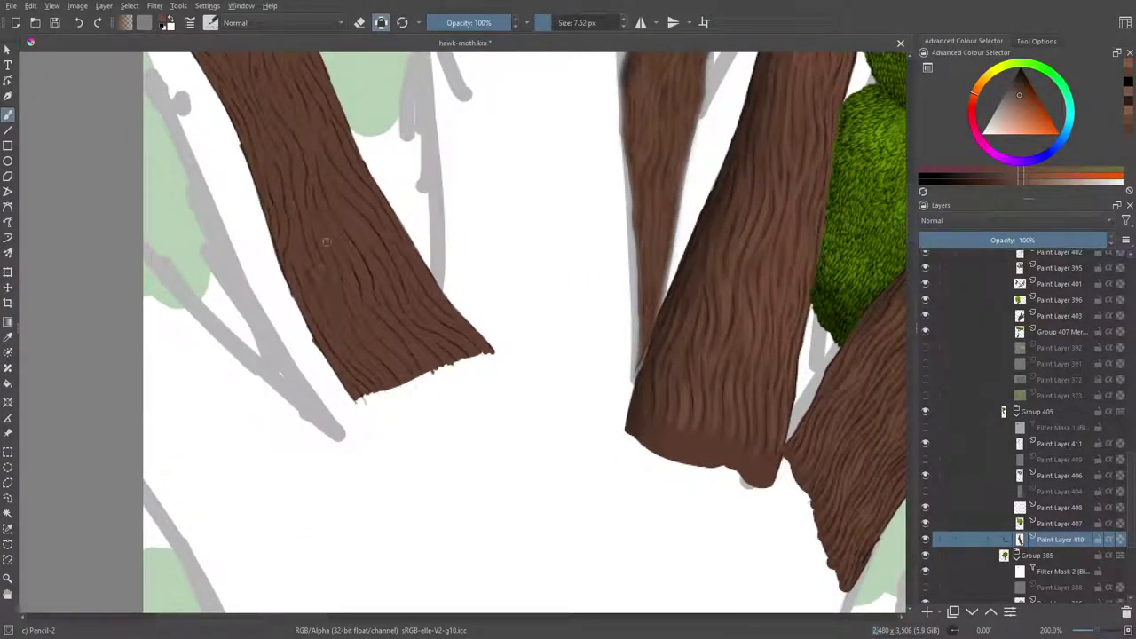
drag(551, 22, 549, 22)
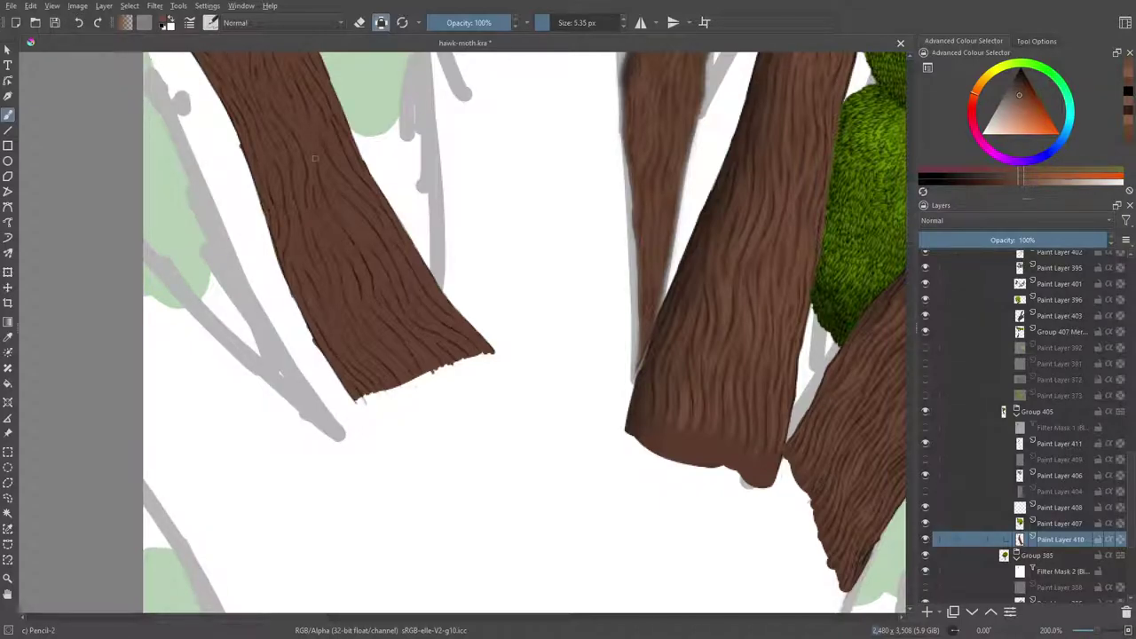
drag(564, 20, 542, 24)
Try a lighter brown highlight along the left trunk's lower left edge.
right_click(302, 313)
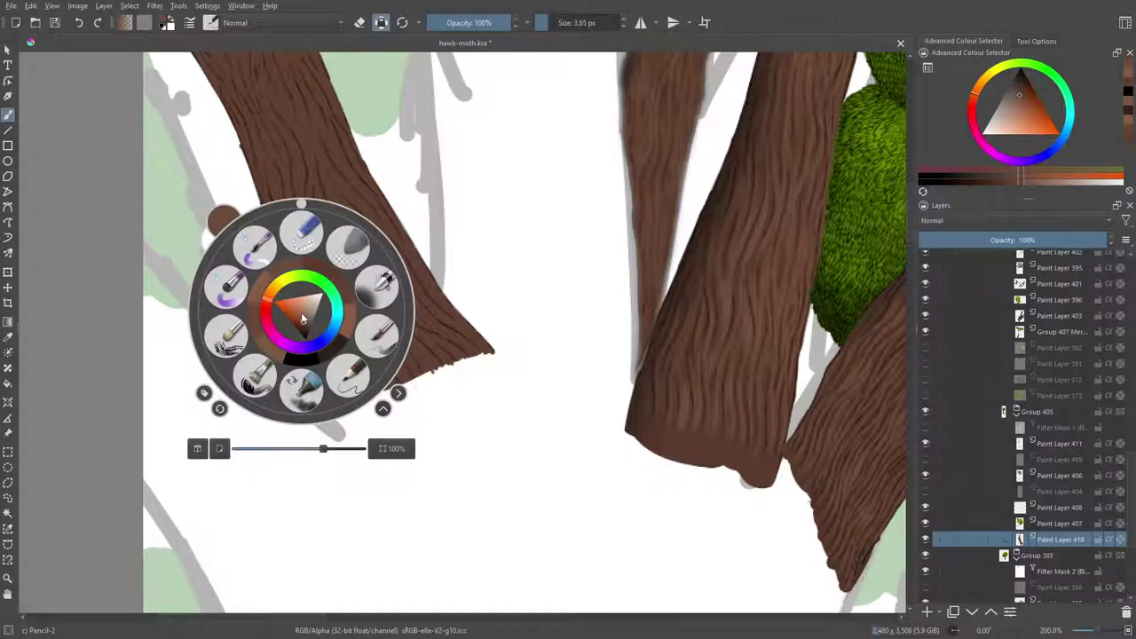
drag(303, 323, 303, 316)
click(222, 151)
drag(349, 397, 338, 371)
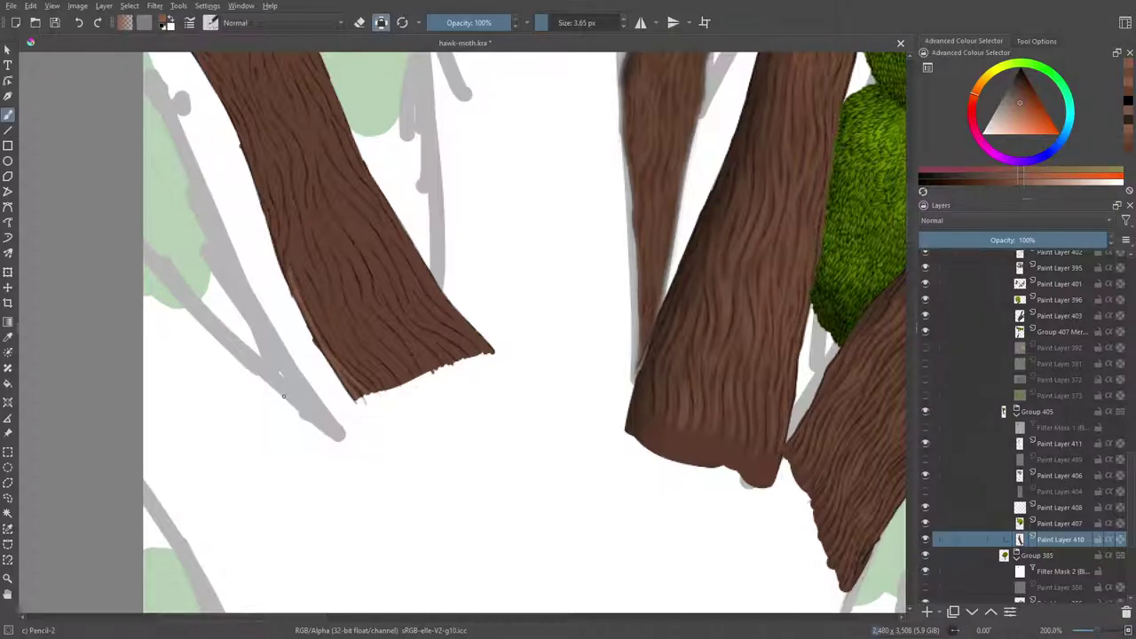
Undo the light edge strokes on the left trunk.
click(79, 22)
click(79, 22)
click(79, 22)
click(79, 22)
click(79, 22)
click(79, 22)
click(79, 22)
click(79, 22)
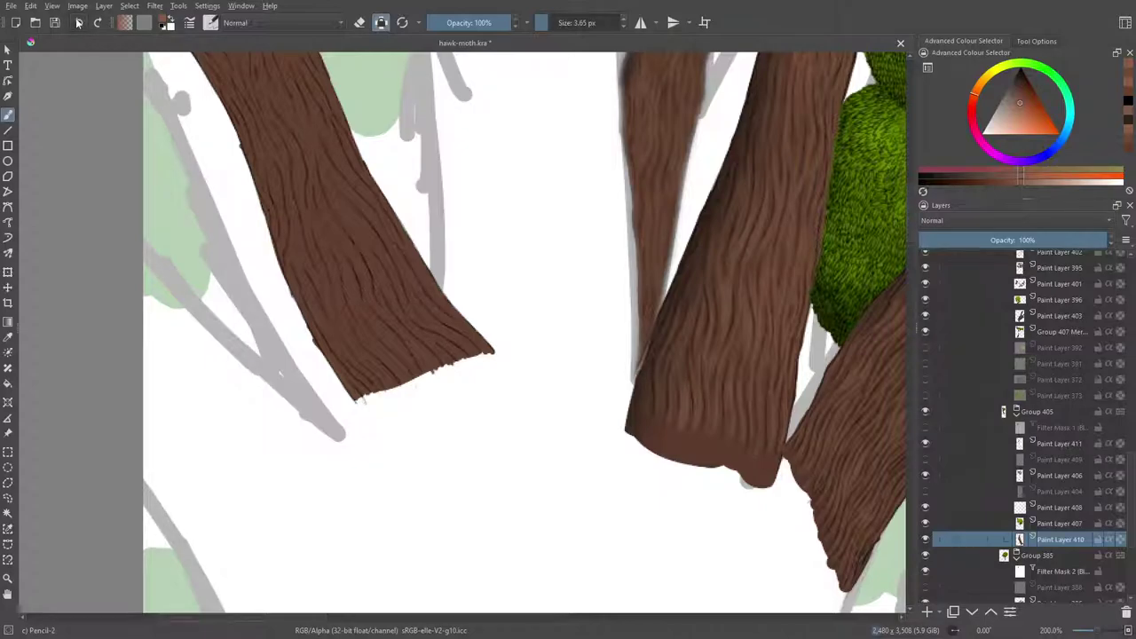
Choose a slightly darker, more saturated brown and try a strip between the bark lines near the left trunk's base.
right_click(285, 202)
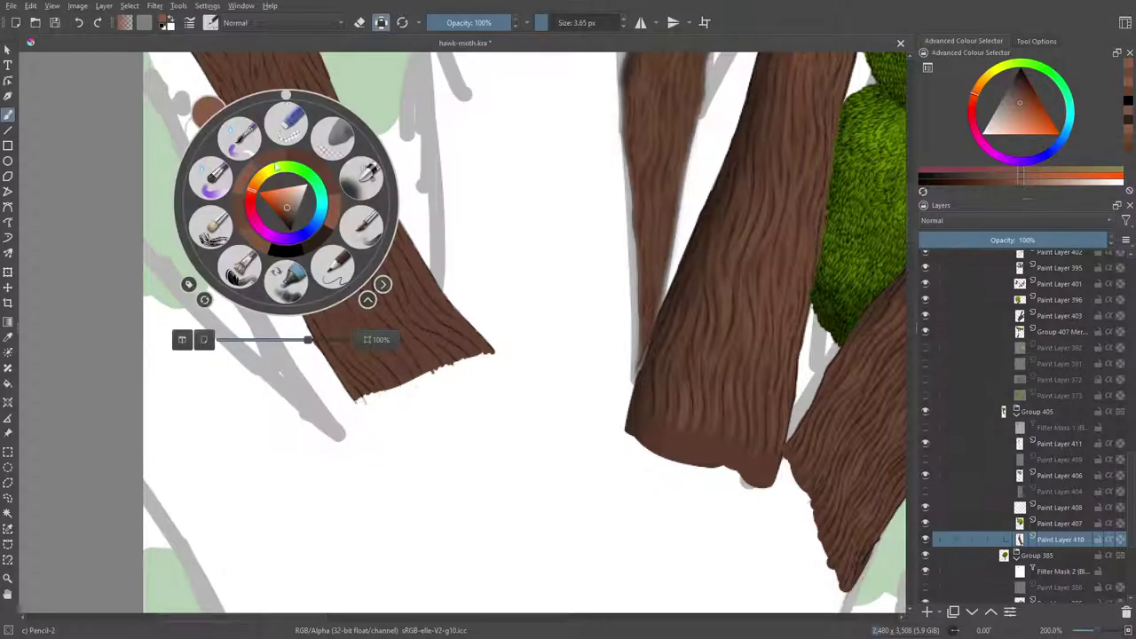
click(287, 213)
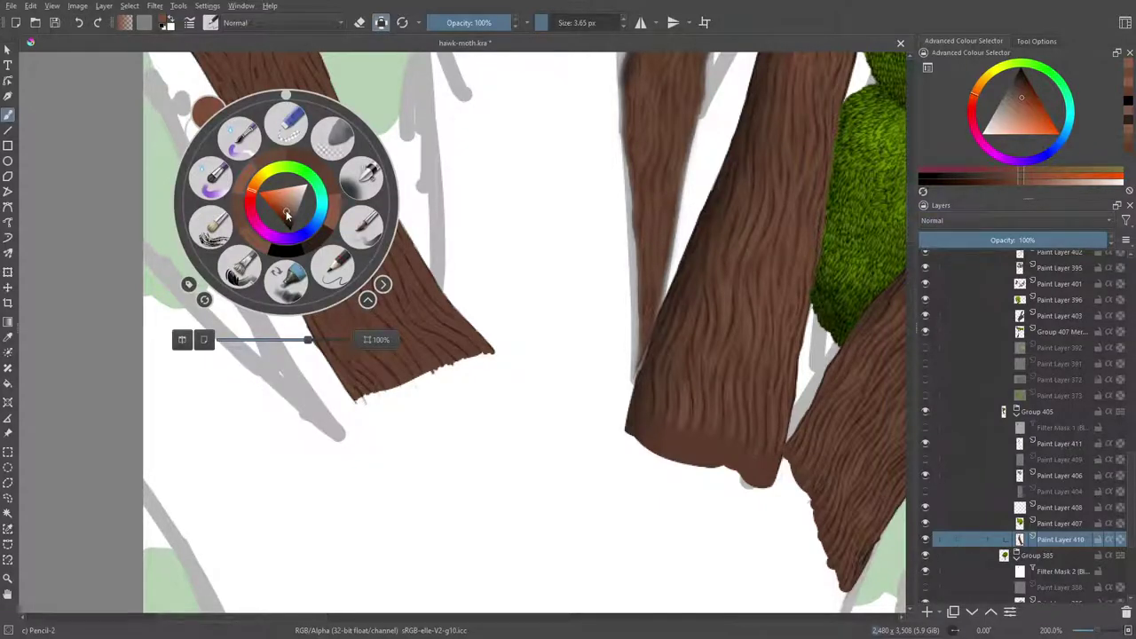
click(170, 107)
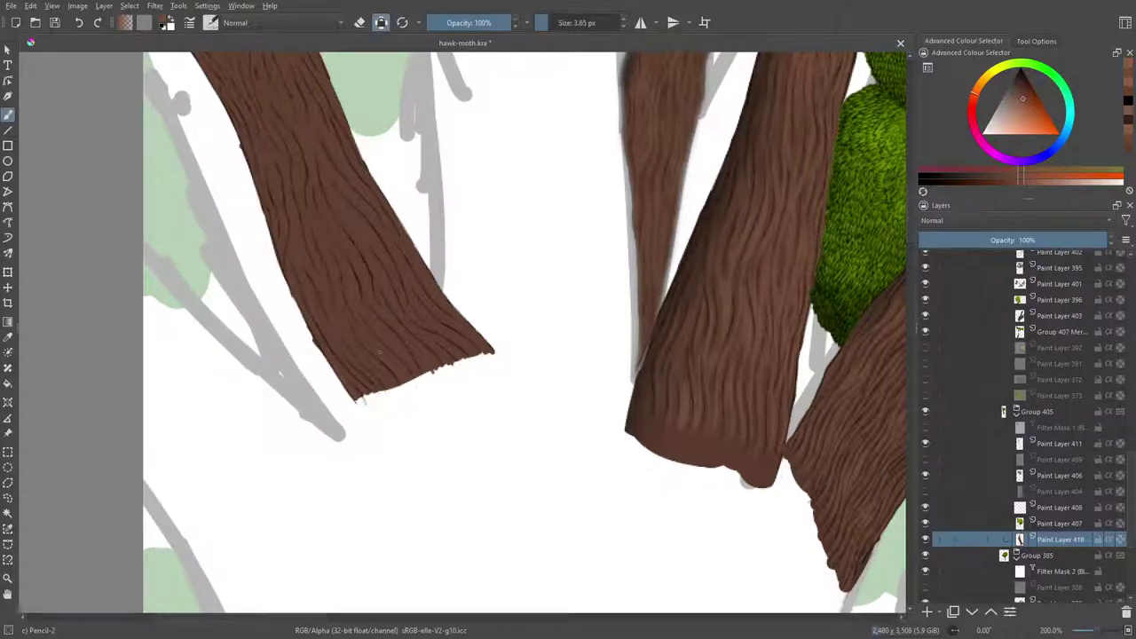
drag(373, 347, 410, 387)
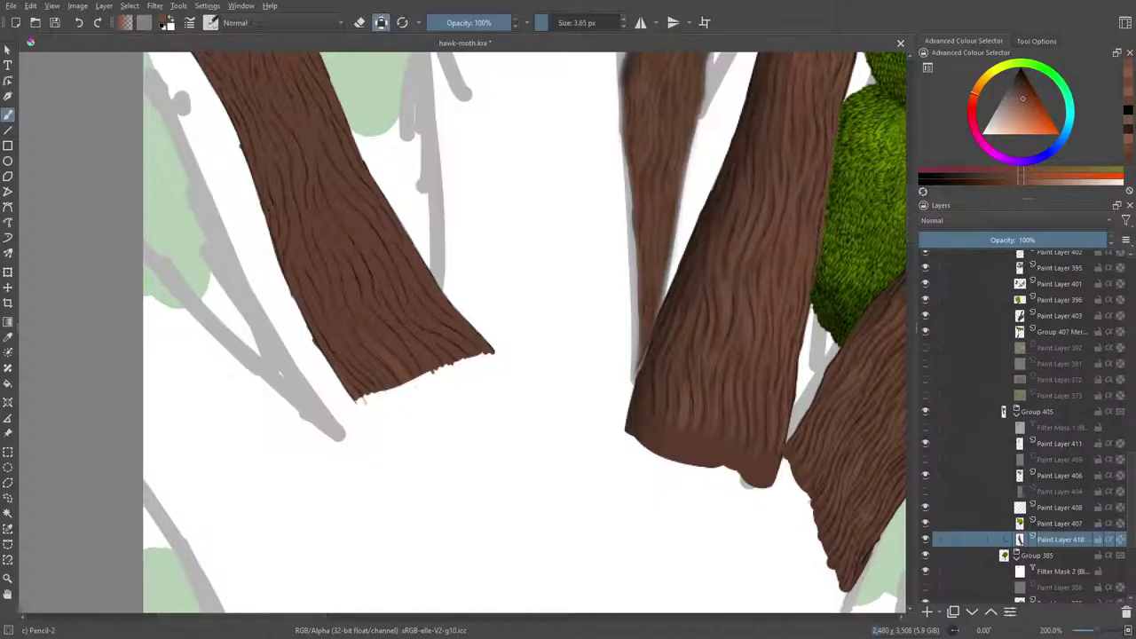
Sample the bark brown near the neighbouring trunk's base and paint lighter strips between the left trunk's lower bark lines.
click(8, 336)
drag(692, 404, 696, 397)
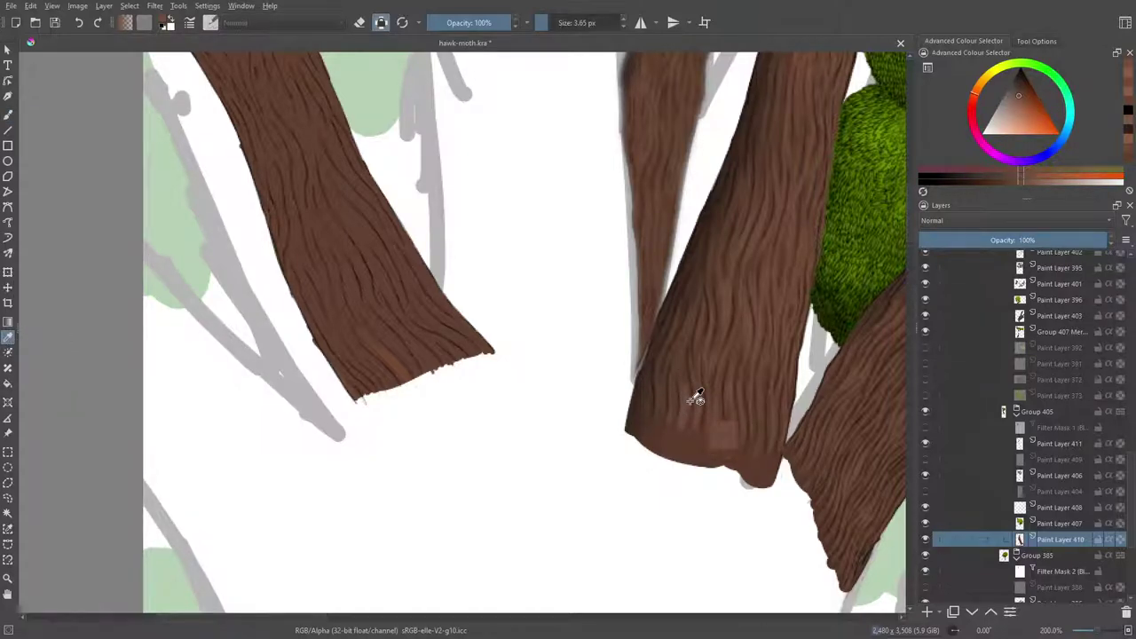
click(10, 113)
drag(407, 377, 402, 373)
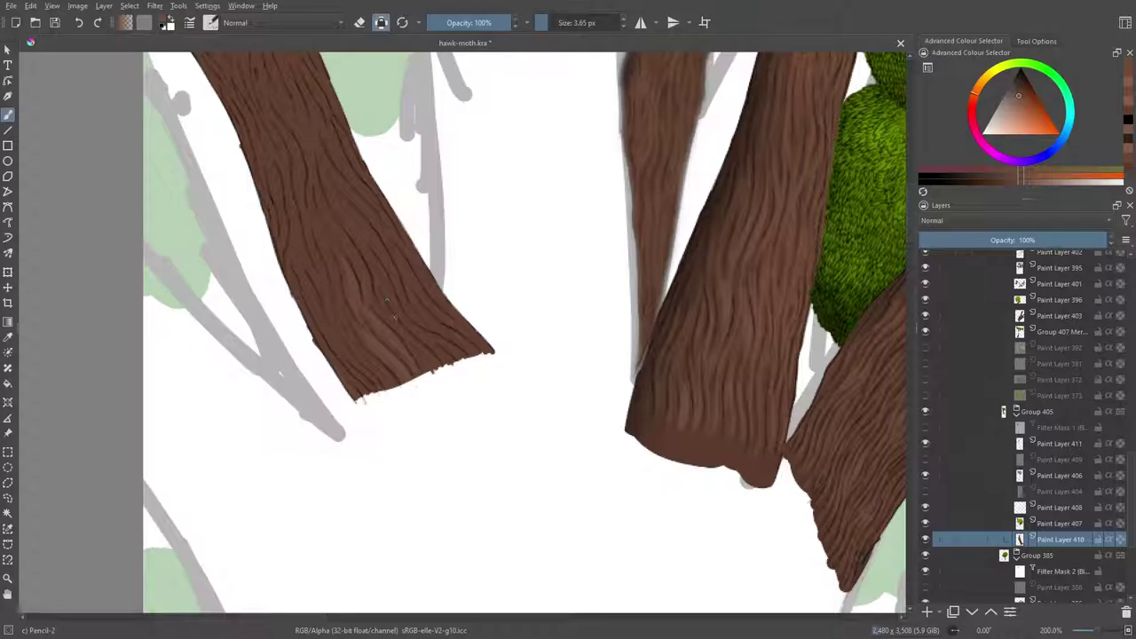
Set the brush size to 5.35 px and continue the lighter strips up the left trunk into both branches.
click(549, 23)
click(550, 21)
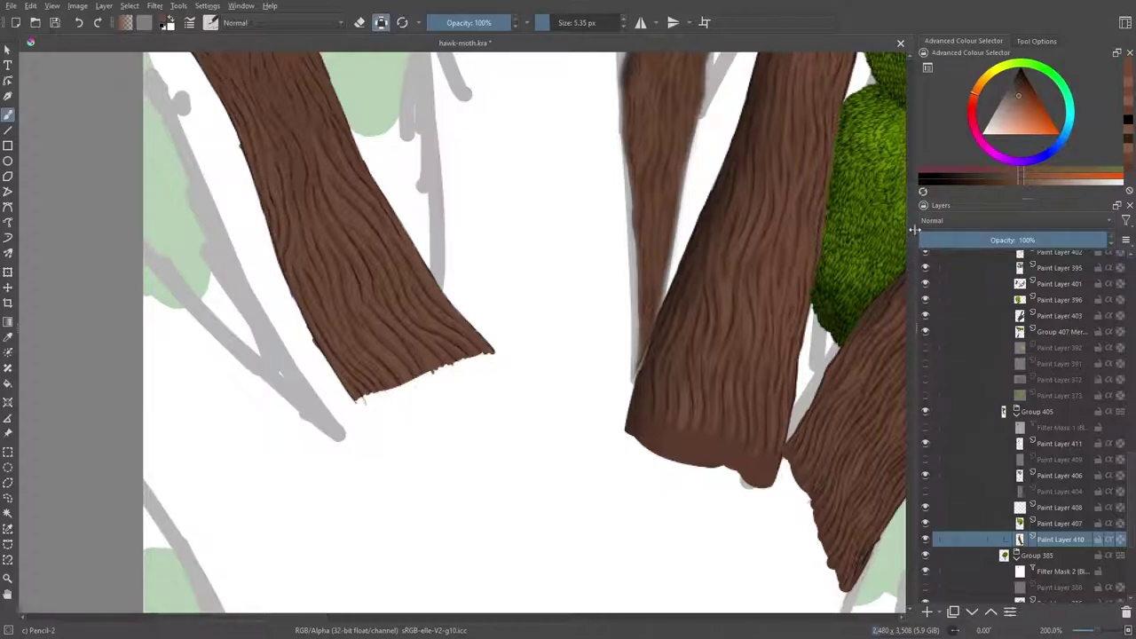
scroll(907, 211, up, 4)
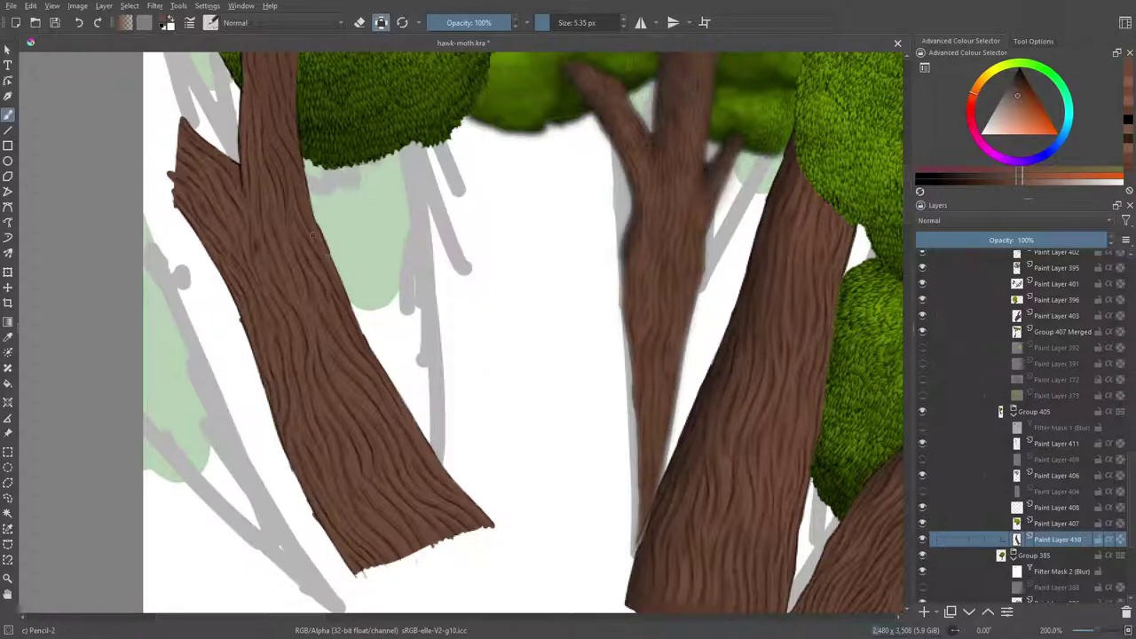
key(slash)
key(slash)
drag(912, 200, 914, 173)
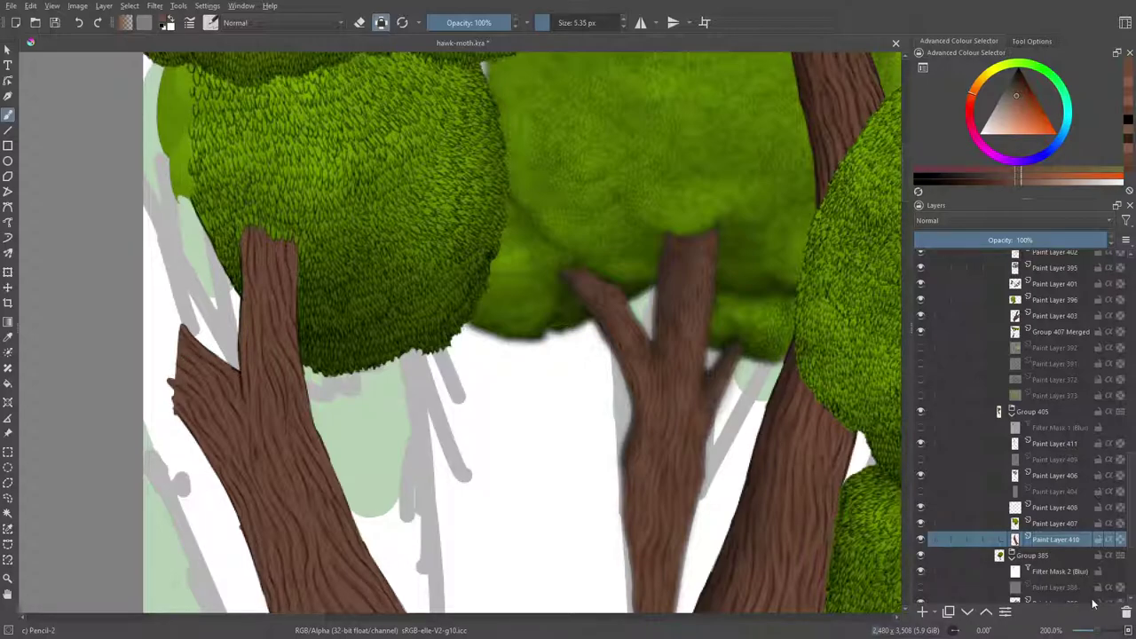
Switch to the Blender Basic preset and try blending the bark along the left trunk's left side.
drag(1097, 632, 1096, 632)
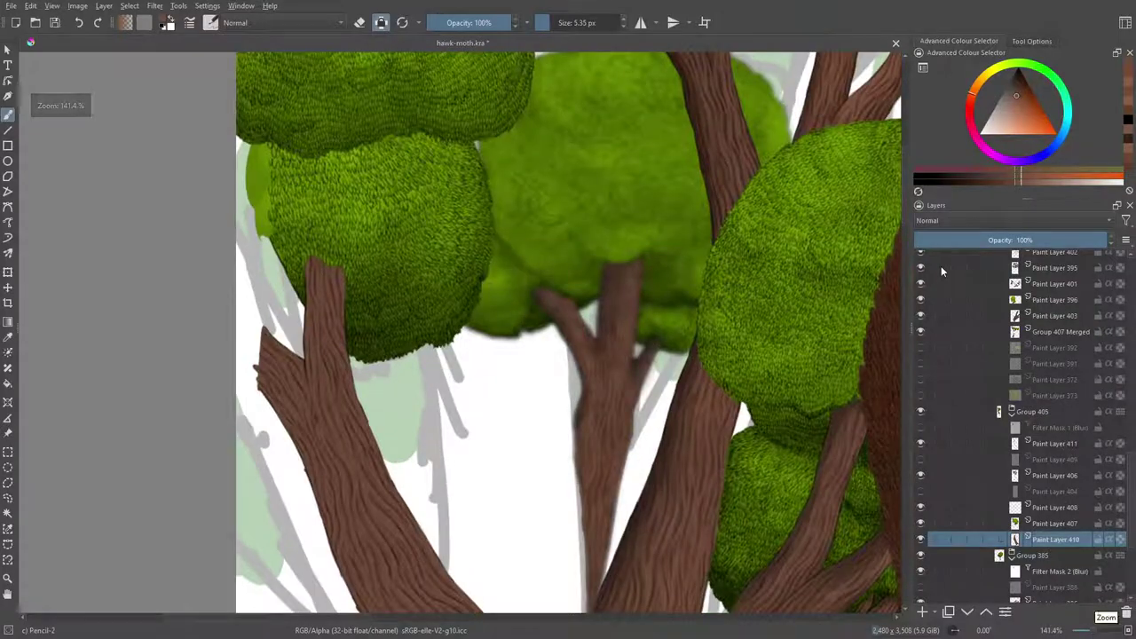
drag(906, 212, 913, 235)
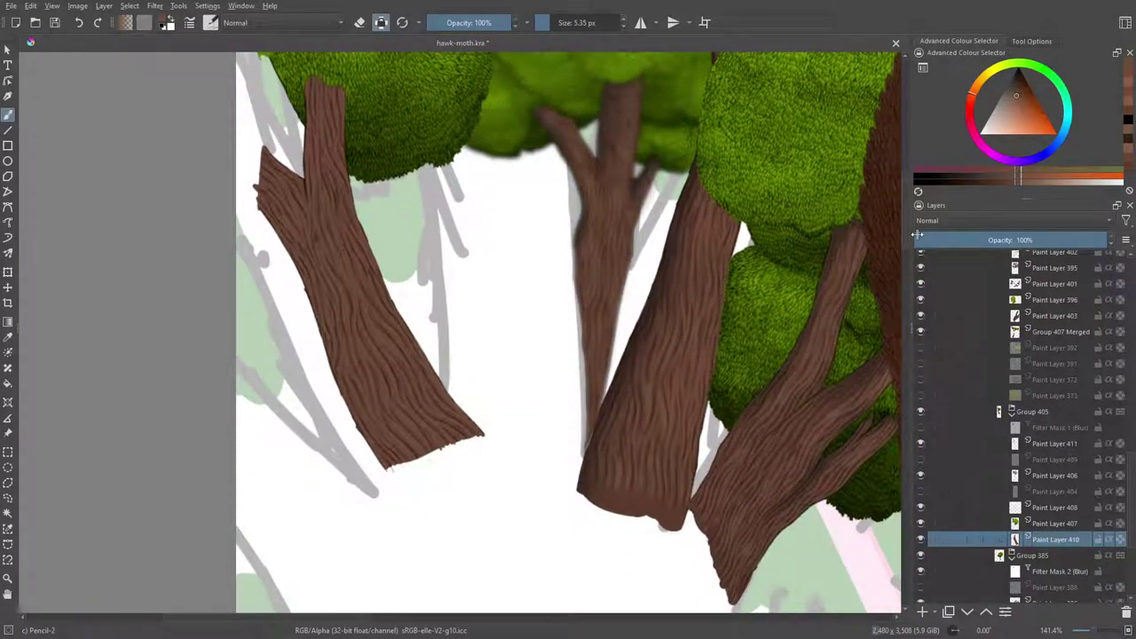
right_click(342, 417)
right_click(327, 371)
click(210, 22)
click(412, 149)
right_click(340, 454)
click(310, 319)
Switch to the Basic-2 Opacity preset and choose a very dark brown as the foreground colour.
click(210, 22)
click(300, 59)
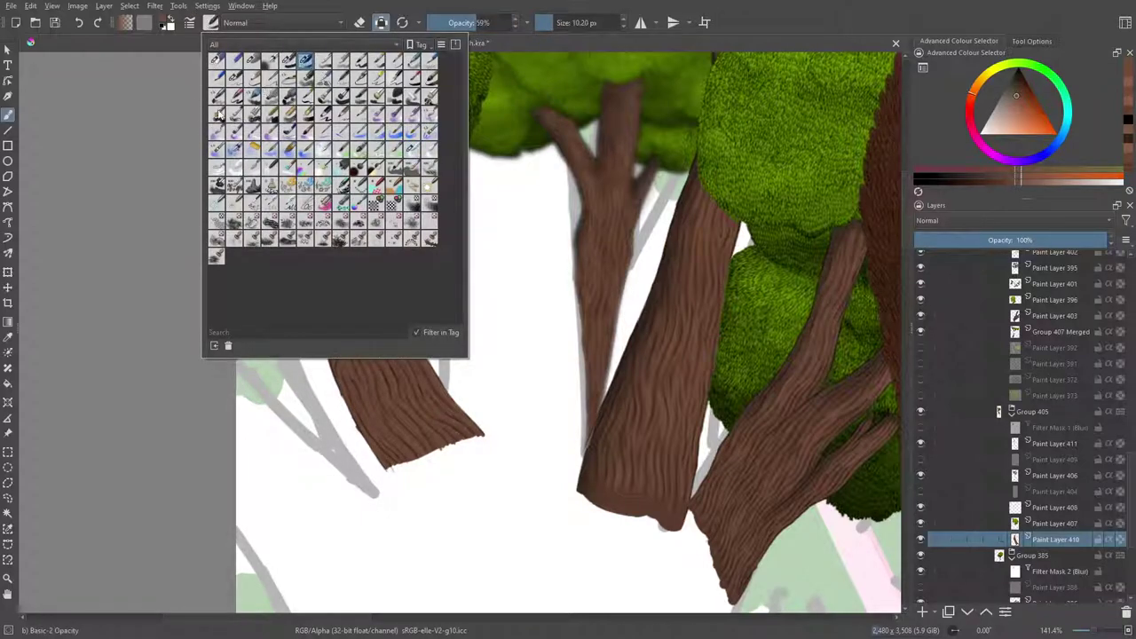
right_click(144, 177)
click(145, 105)
right_click(235, 178)
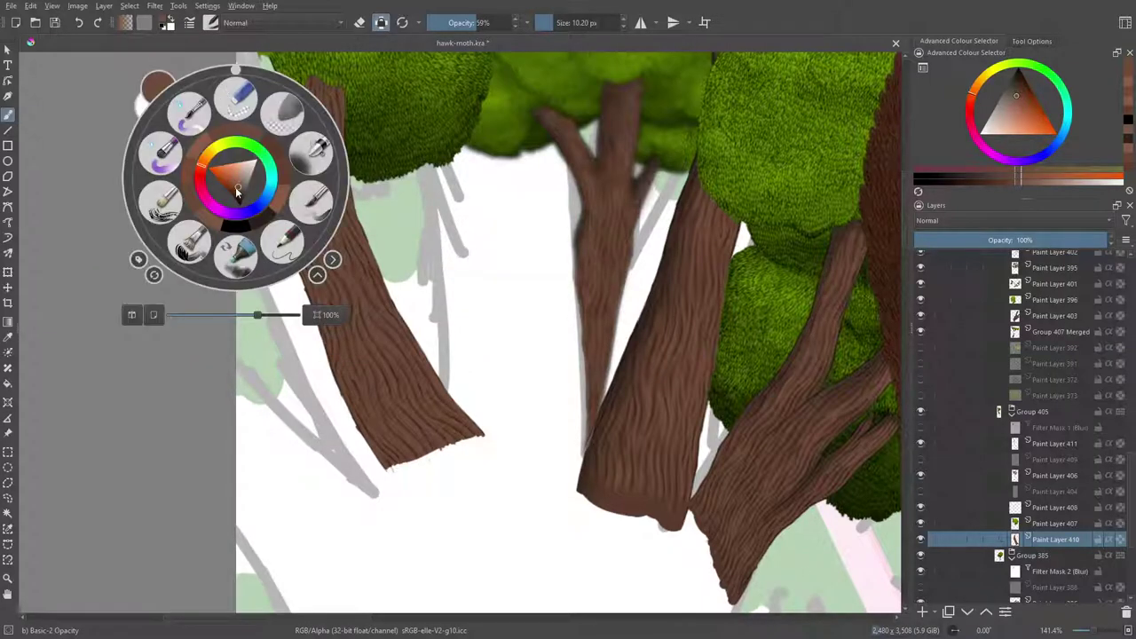
drag(238, 197, 241, 204)
click(330, 368)
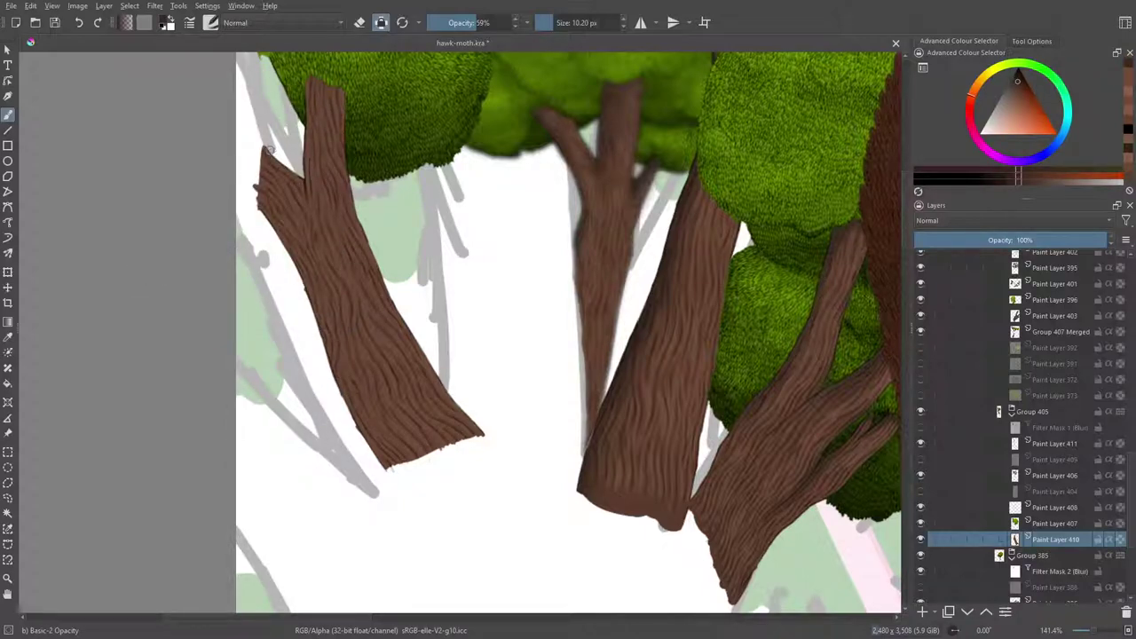
Shade the left tree's branches and trunk edges with the dark brown, enlarging the brush to 27.20 px.
mouse_move(286, 167)
mouse_down()
mouse_move(309, 197)
mouse_move(299, 173)
mouse_move(302, 188)
mouse_up()
key(bracketright)
key(bracketright)
key(bracketright)
key(bracketright)
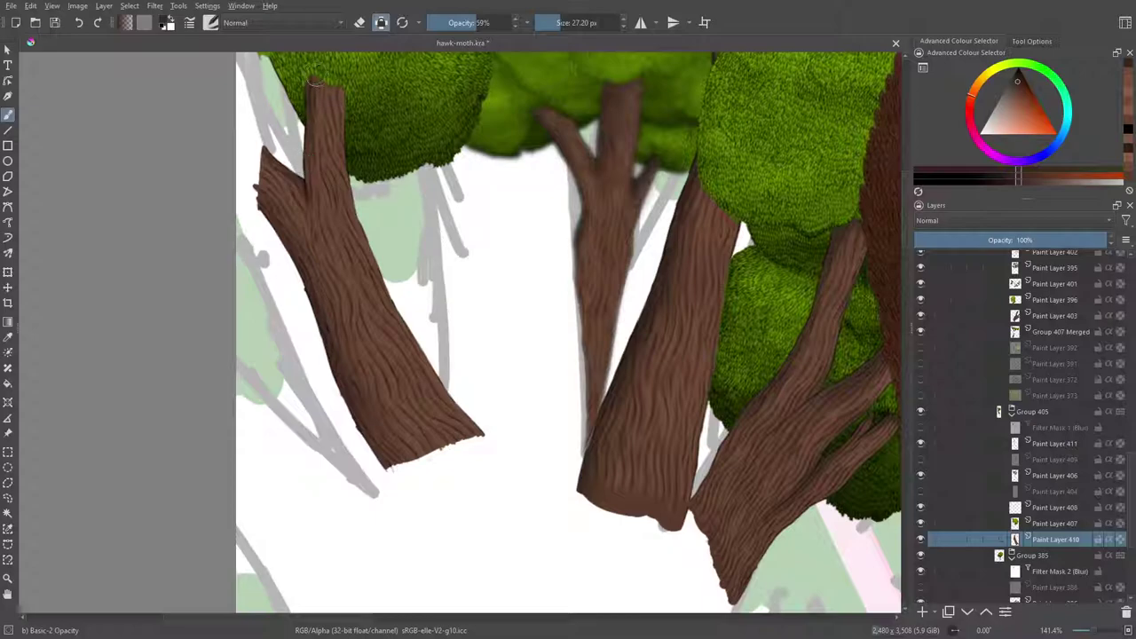
right_click(284, 204)
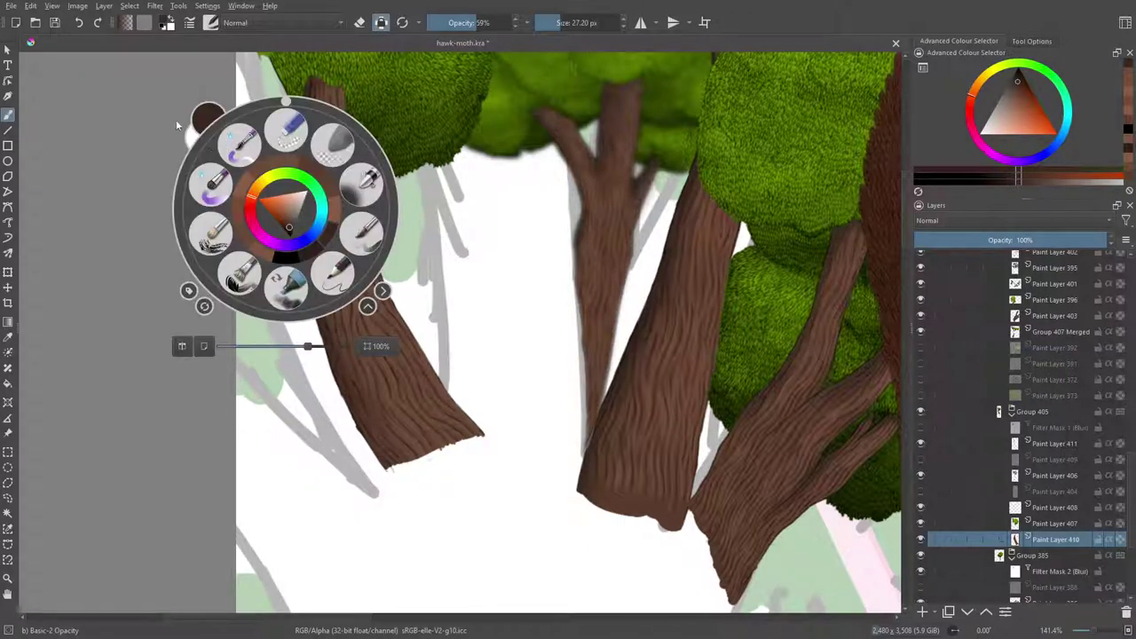
Switch to the Blender Basic preset and soften the dark shading on the left trunk.
click(213, 22)
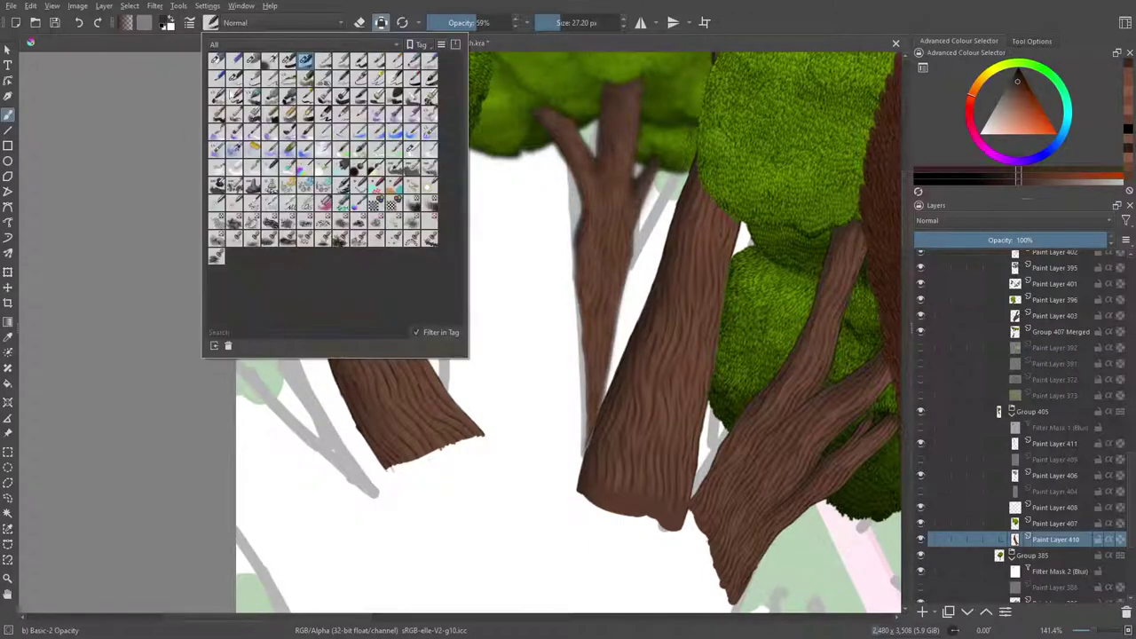
click(409, 150)
right_click(543, 392)
click(358, 81)
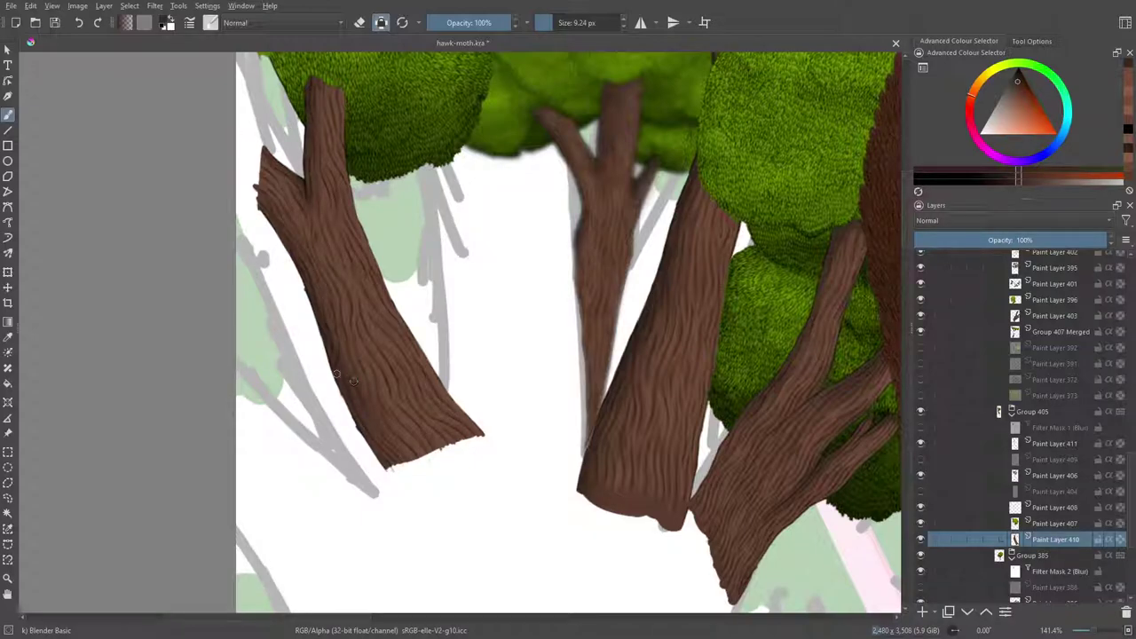
Switch to the Basic-2 Opacity preset and choose a lighter reddish brown as the foreground colour.
click(210, 22)
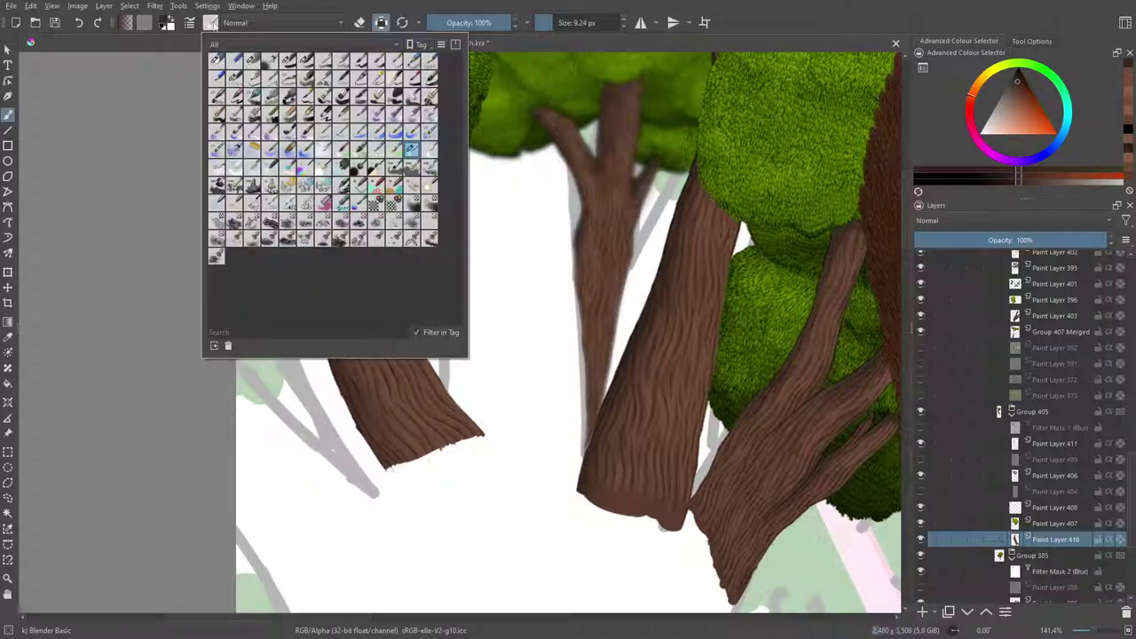
click(304, 61)
right_click(169, 173)
click(359, 262)
right_click(352, 279)
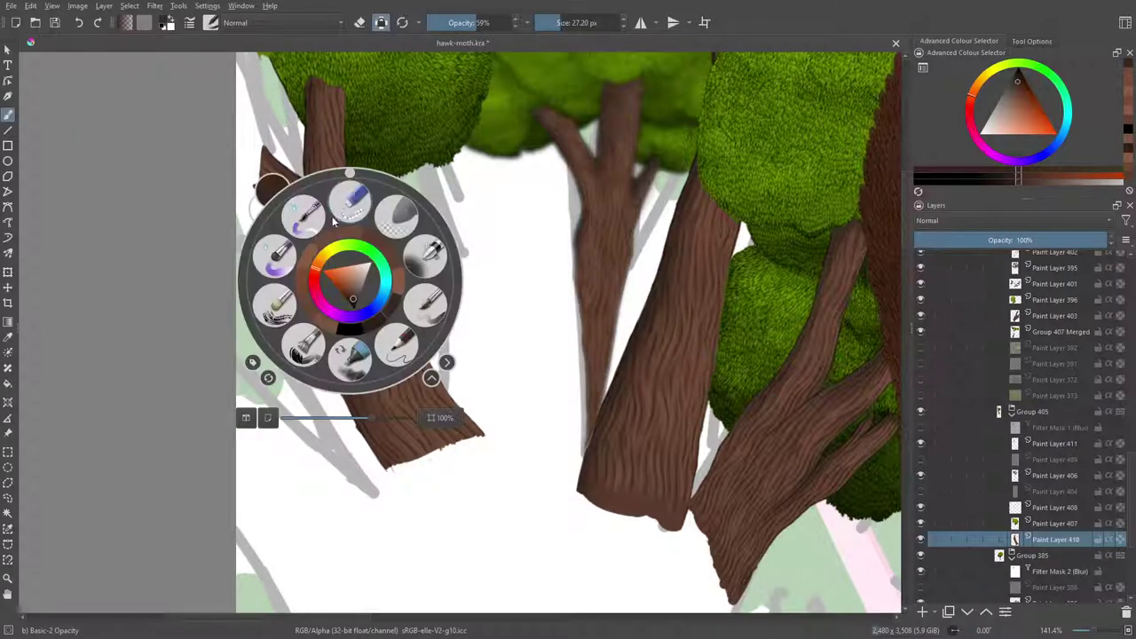
click(353, 294)
click(351, 286)
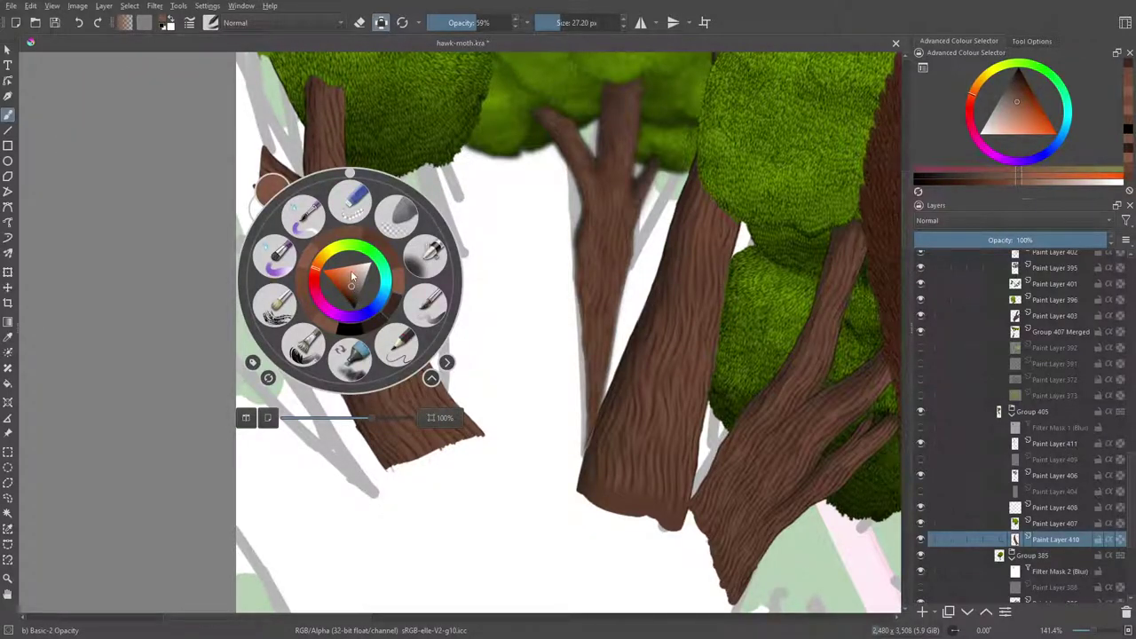
Try brightening the middle of the left trunk with broad lighter brown strokes at 27.20 px.
click(389, 461)
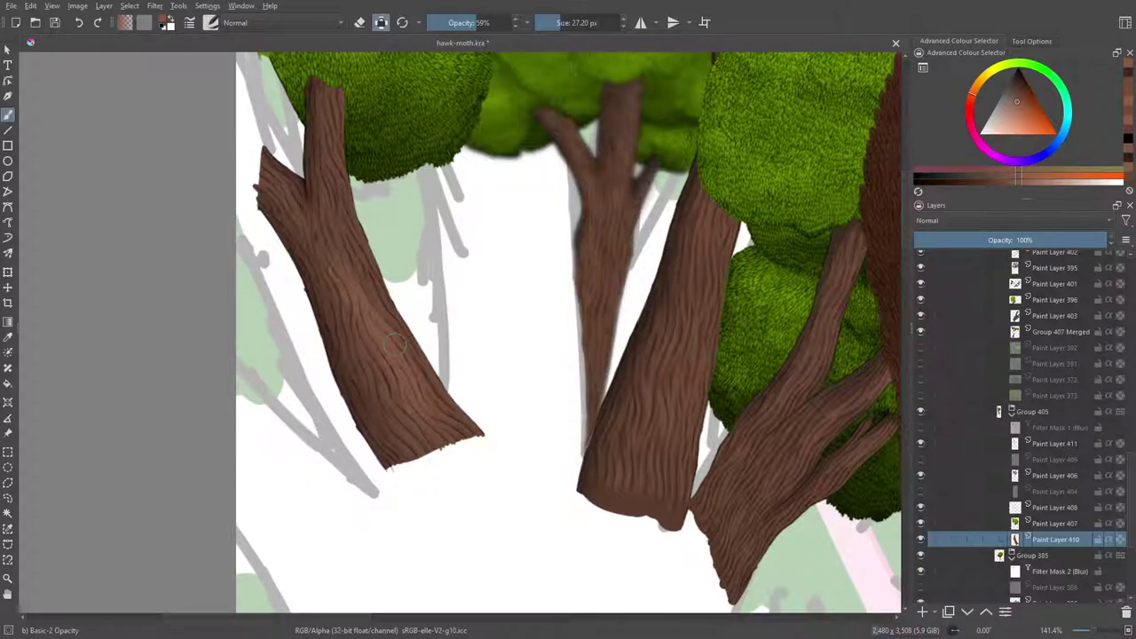
click(79, 25)
click(79, 25)
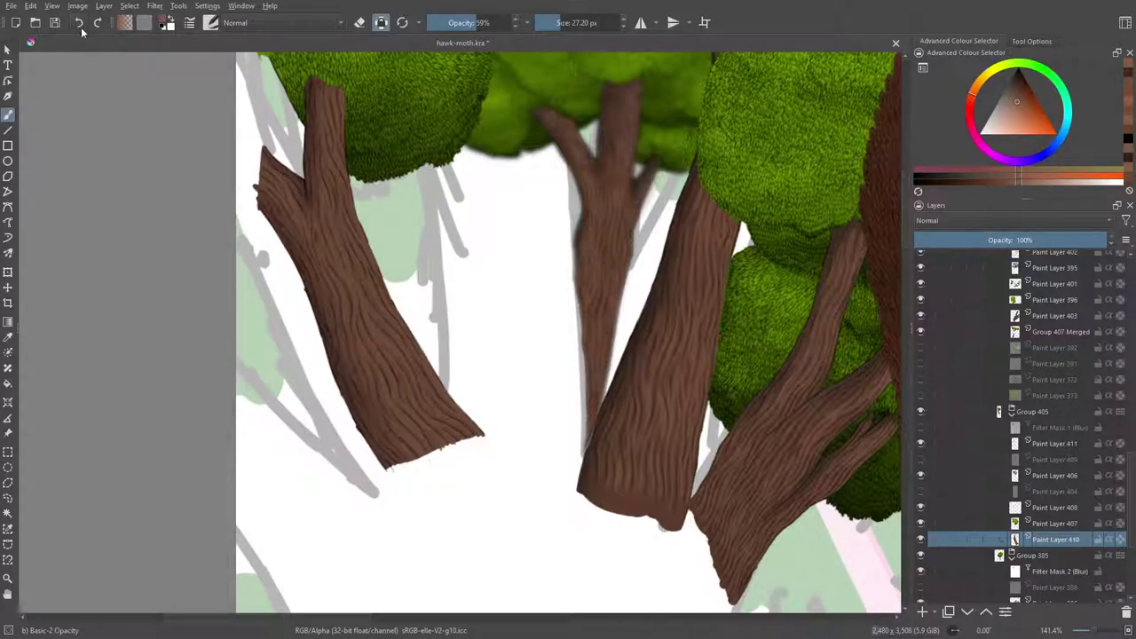
Reduce the brush size to 6.02 px and paint thin lighter brown strips between the bark lines of the left tree.
click(549, 22)
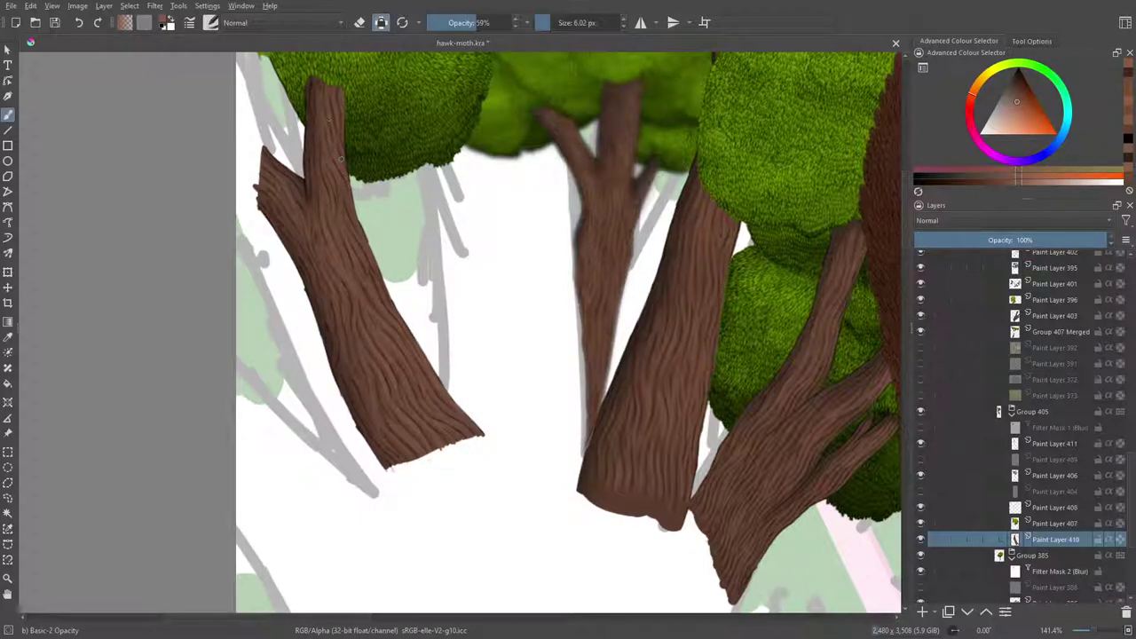
drag(315, 83, 320, 117)
drag(287, 229, 299, 257)
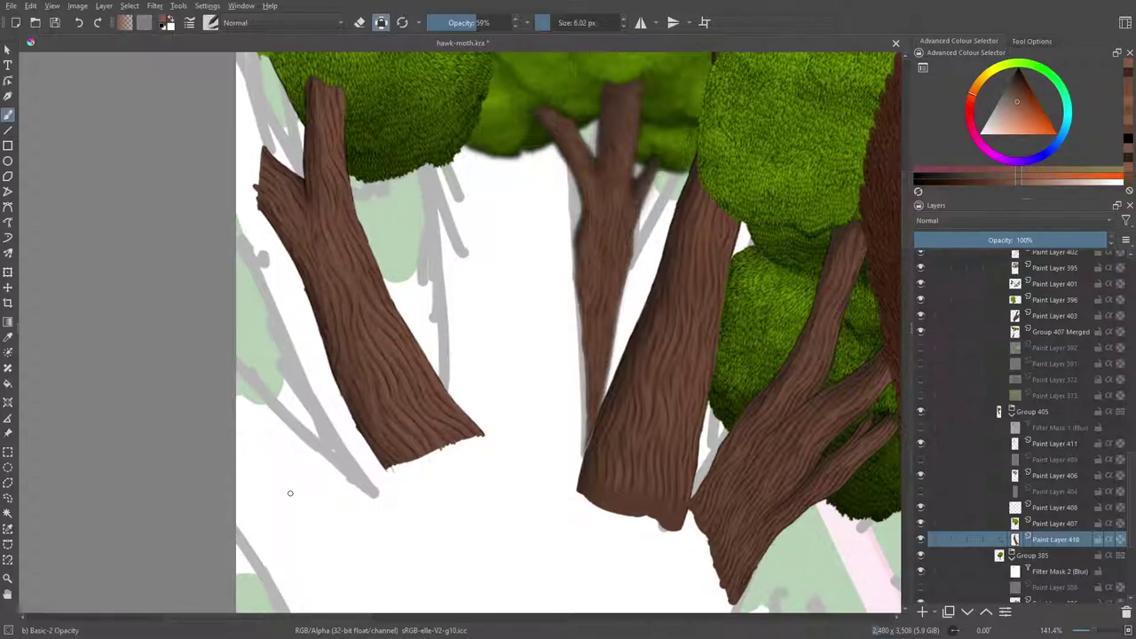
right_click(203, 190)
click(211, 22)
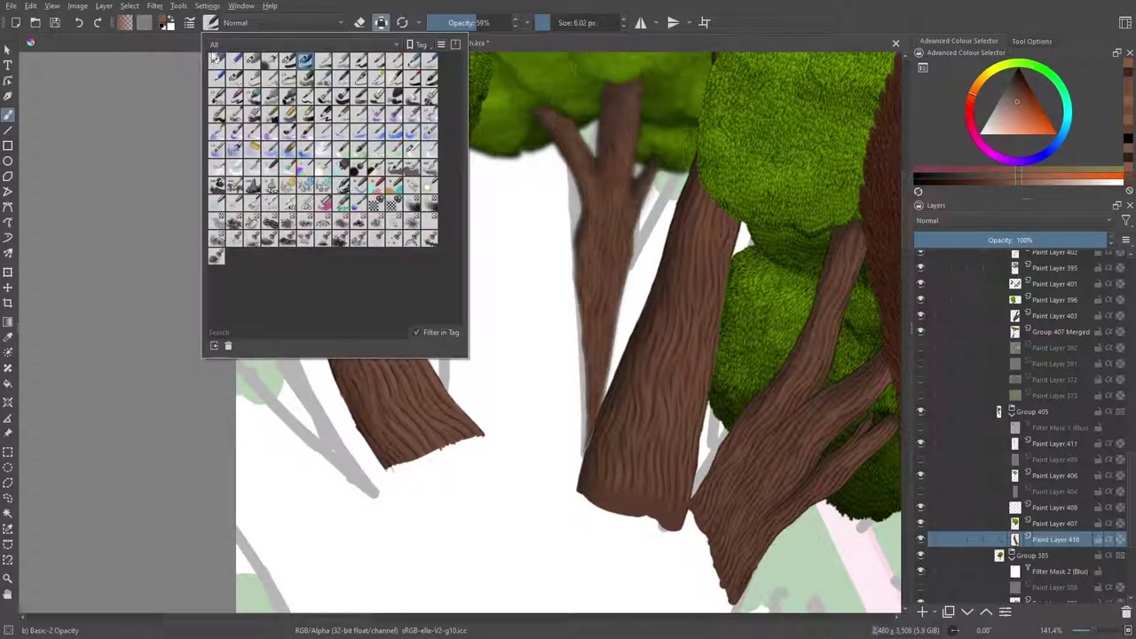
click(412, 148)
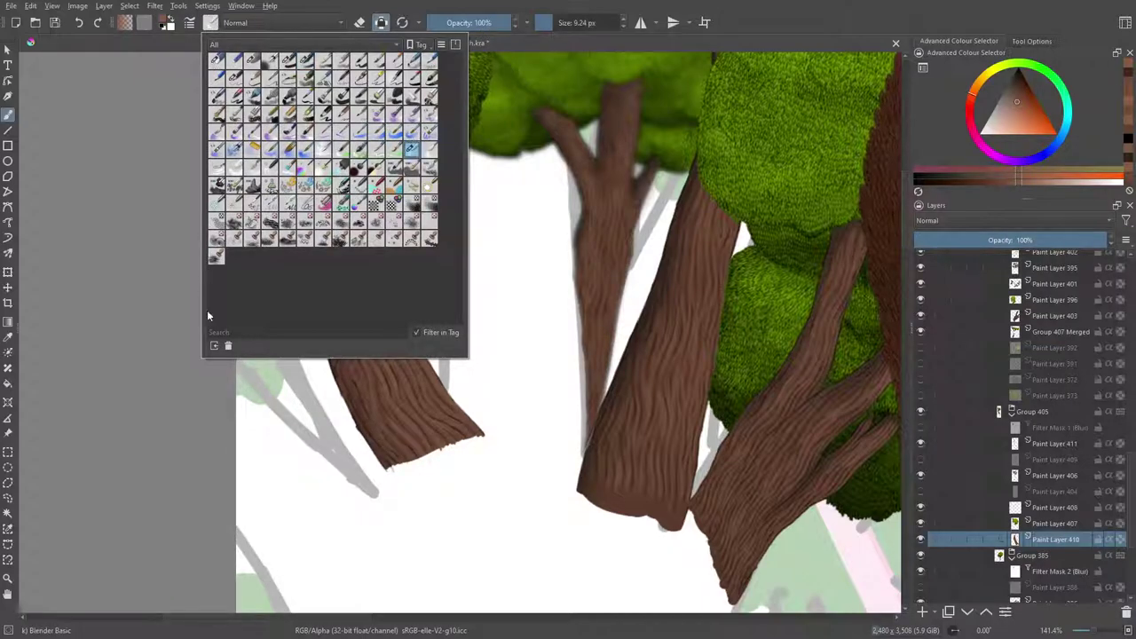
click(217, 184)
right_click(325, 458)
right_click(175, 293)
click(330, 351)
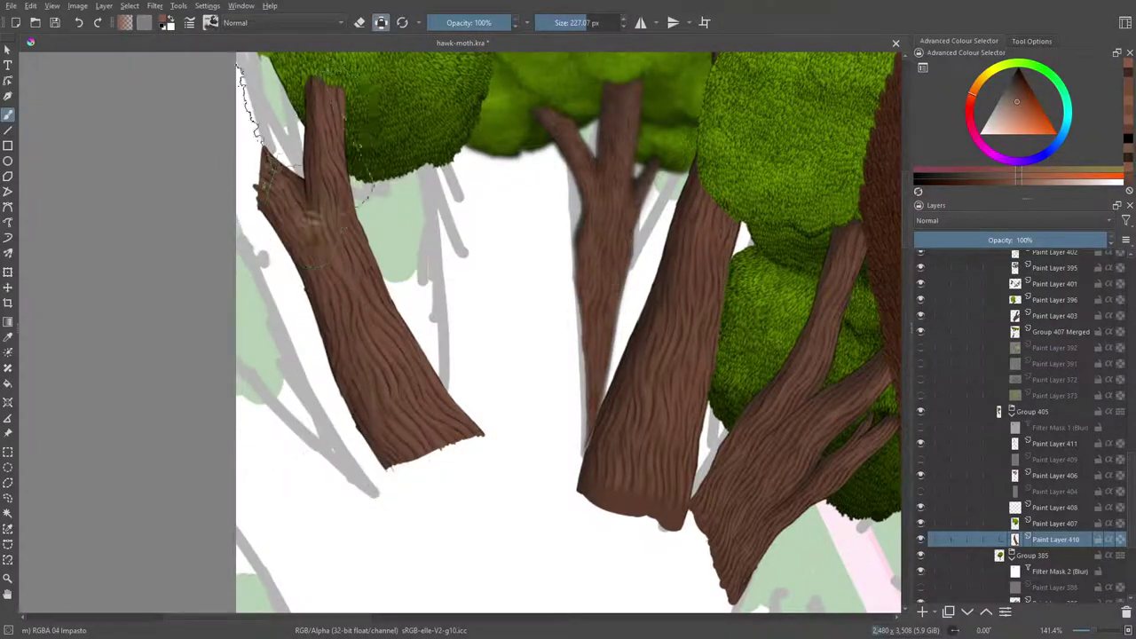
Switch to the Blender Basic preset and blend the lighter strips into the left tree's bark.
click(212, 22)
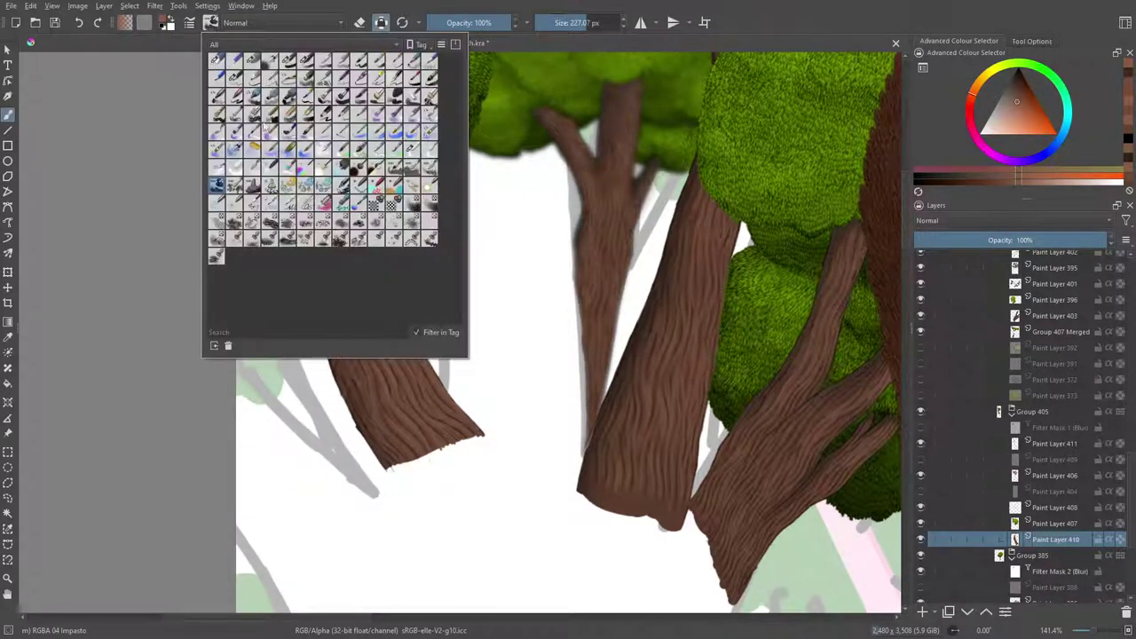
click(412, 150)
right_click(321, 452)
click(175, 347)
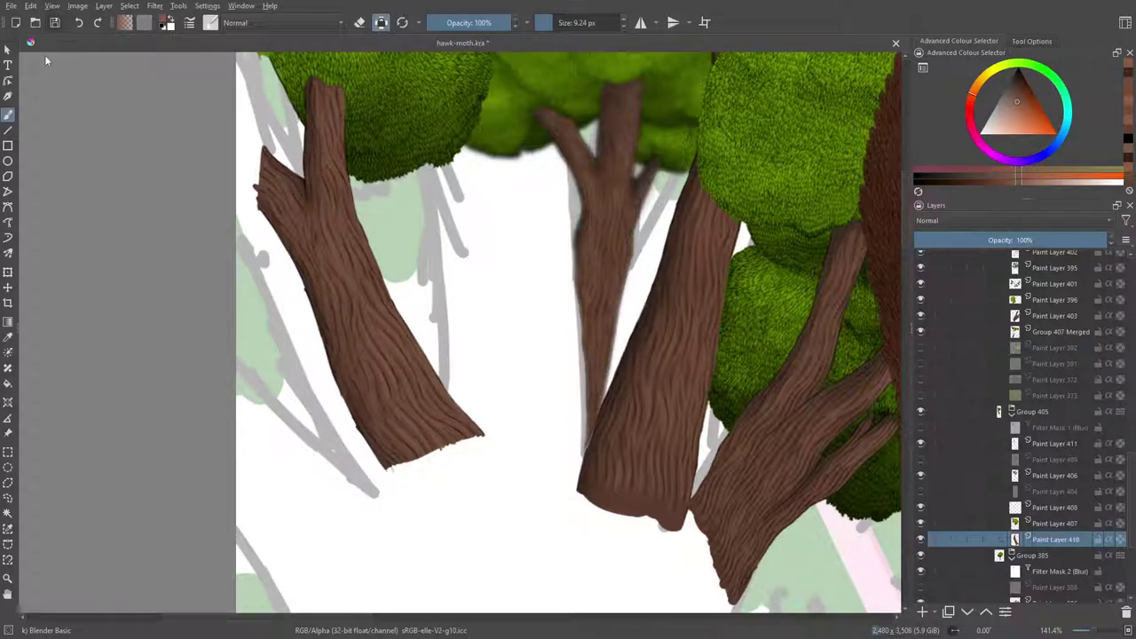
Show and hide Group 405's blur filter mask to compare the trees with and without it.
click(920, 428)
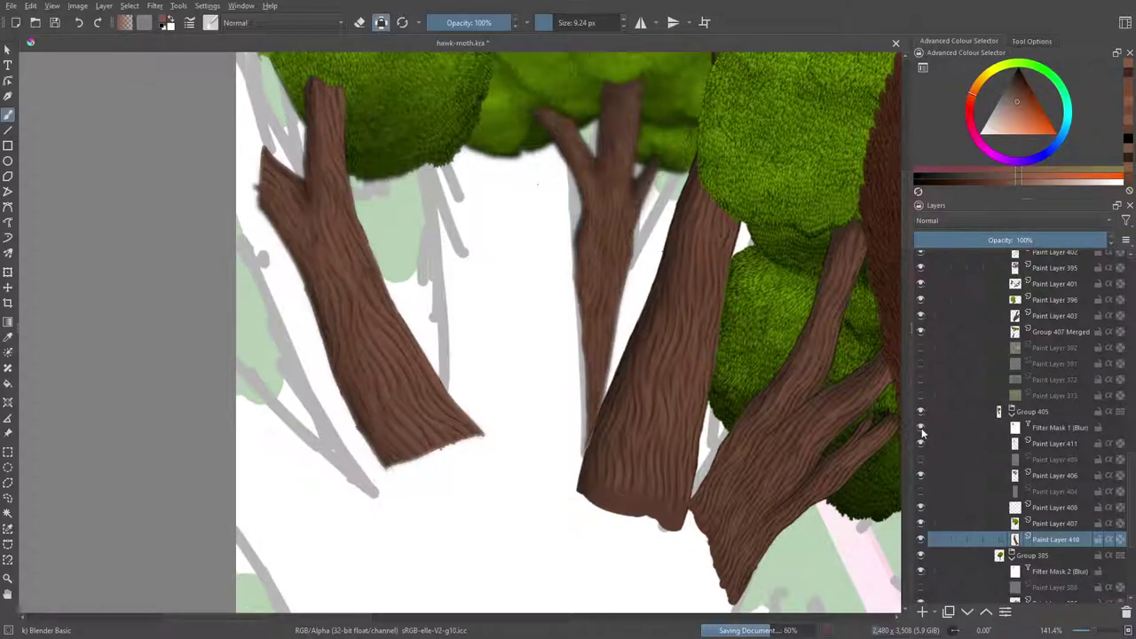
click(920, 427)
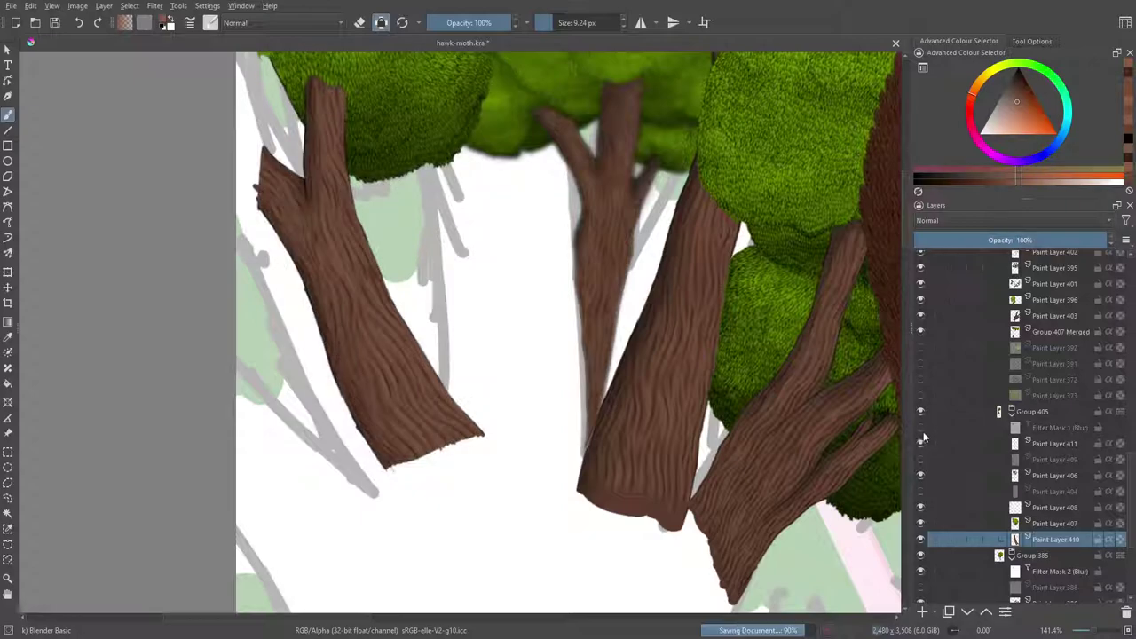
mouse_move(1018, 524)
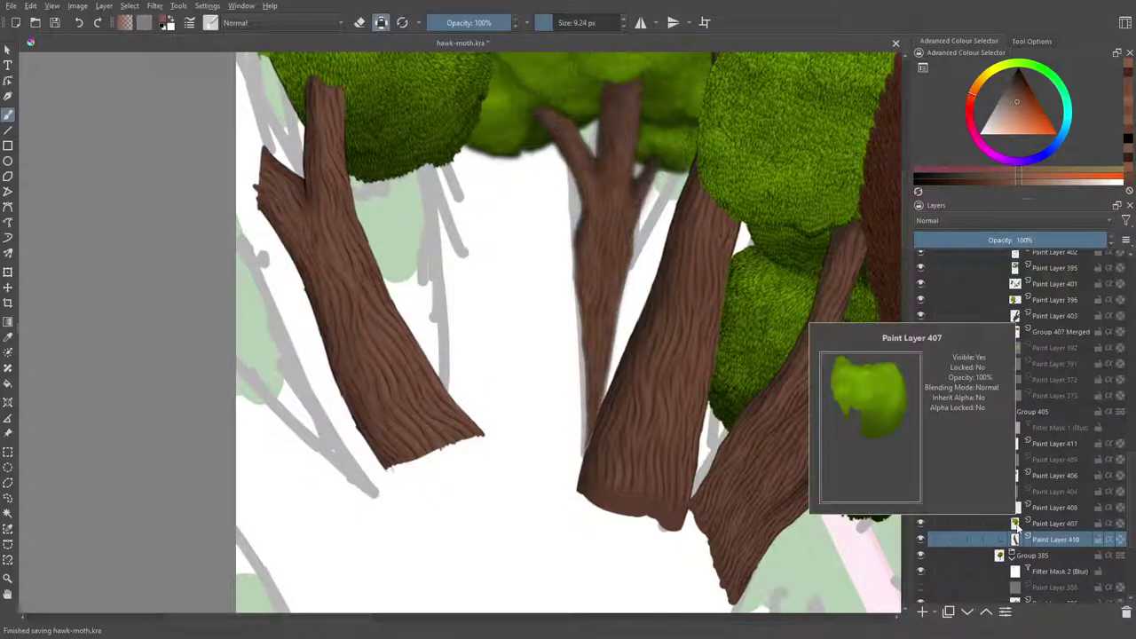
Erase the rough bits along the left tree's outer edge with the Eraser Circle preset at 5.35 px.
key(p)
click(12, 115)
click(210, 22)
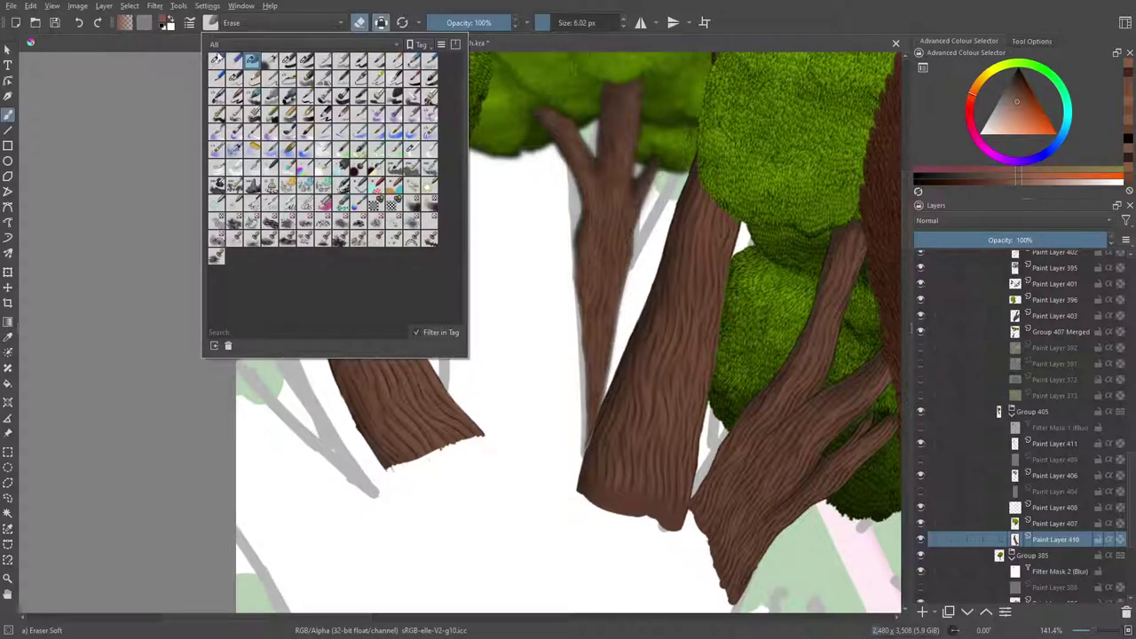
click(218, 64)
click(252, 221)
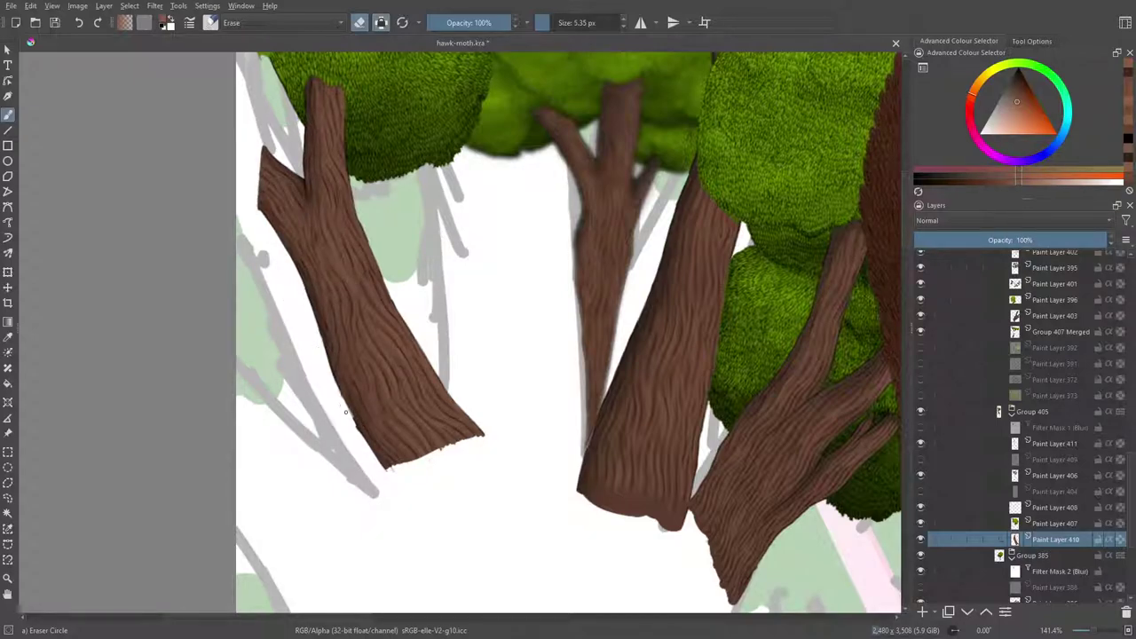
drag(342, 406, 364, 445)
Return to the Blender Basic preset and sample a dark brown from the left trunk's shaded edge.
key(/)
click(7, 337)
drag(346, 378, 325, 335)
click(8, 114)
Redraw the left trunk's lower outer edge with the Basic-1 preset at 0.60 px, with Preserve Alpha turned off.
click(210, 22)
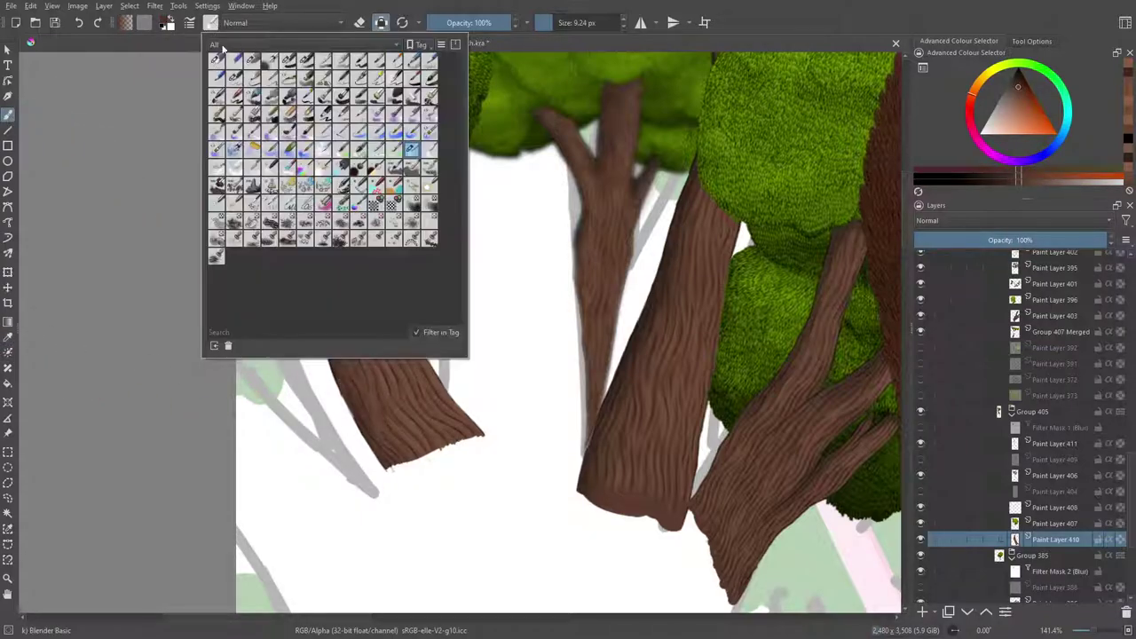
click(278, 61)
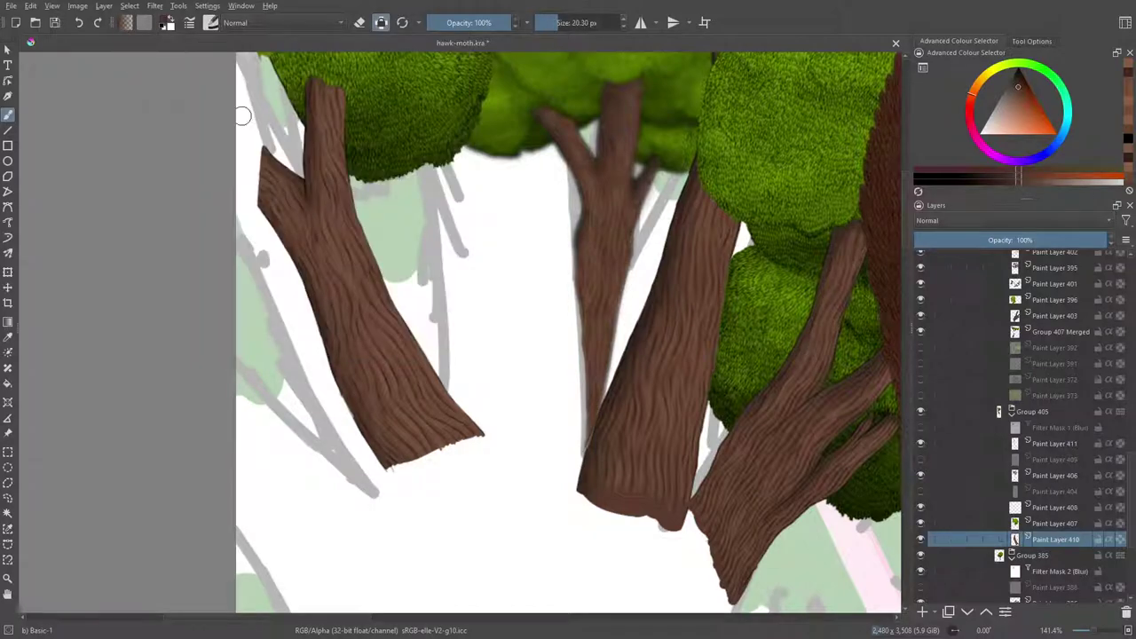
drag(557, 20, 538, 23)
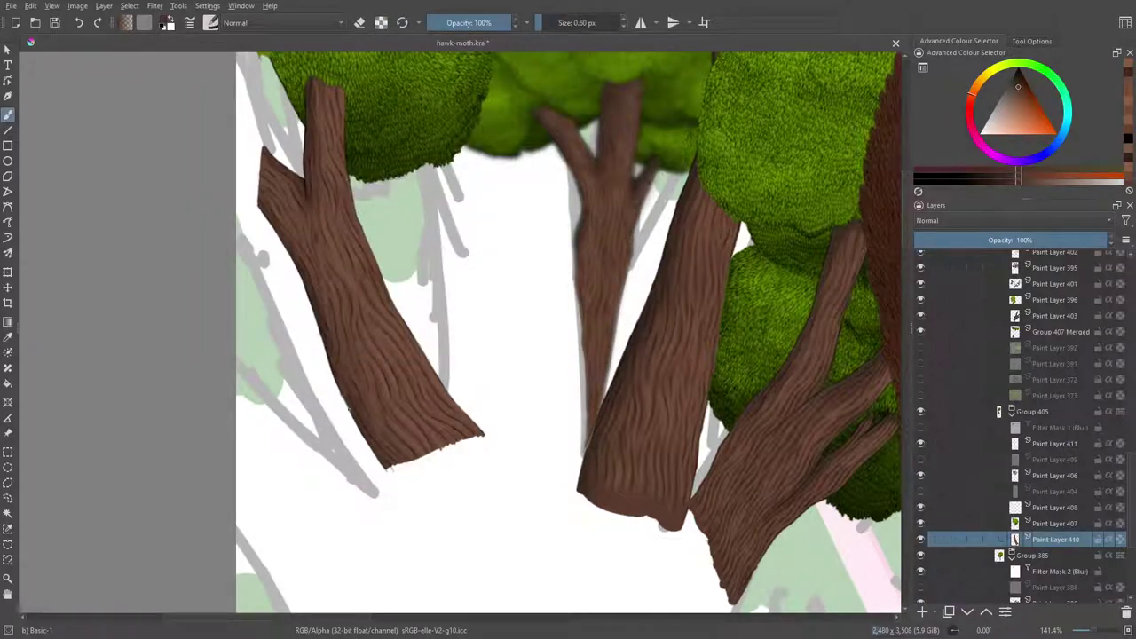
drag(350, 409, 355, 419)
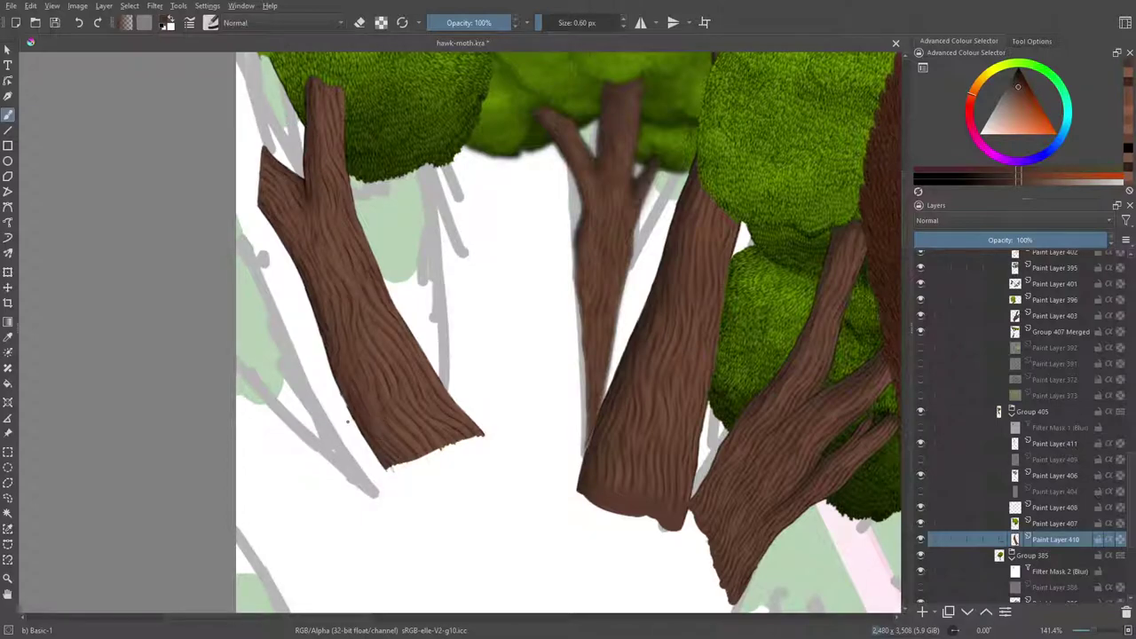
Switch to the Blender Basic preset and turn Preserve Alpha on to blend the left trunk's redrawn edge.
click(212, 22)
click(412, 150)
right_click(353, 452)
click(307, 382)
drag(1091, 629, 1090, 630)
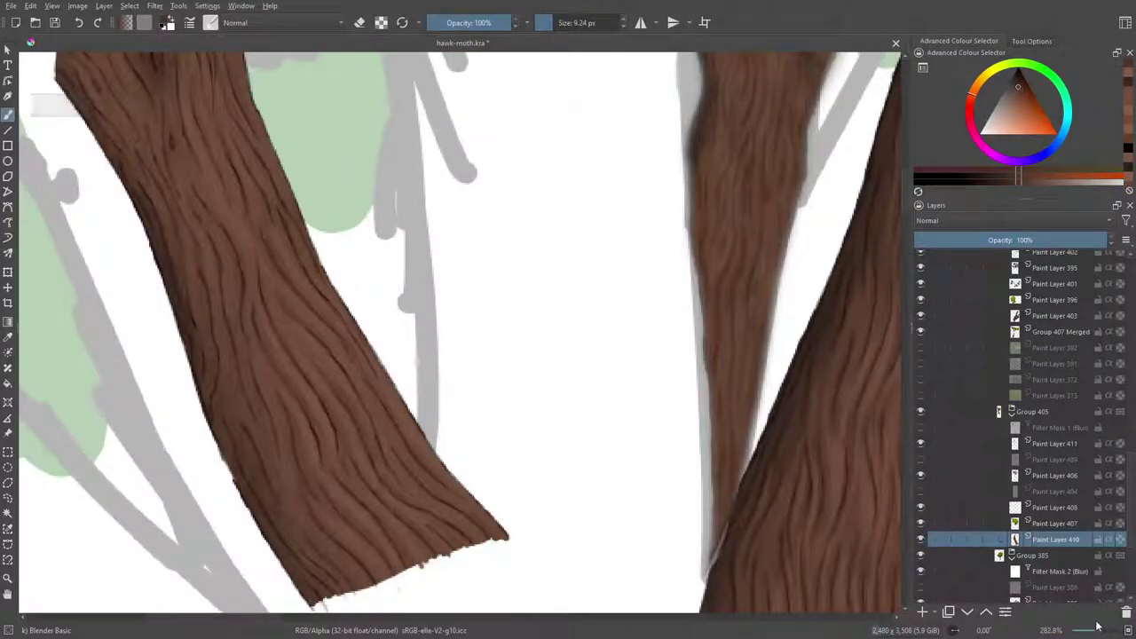
click(381, 22)
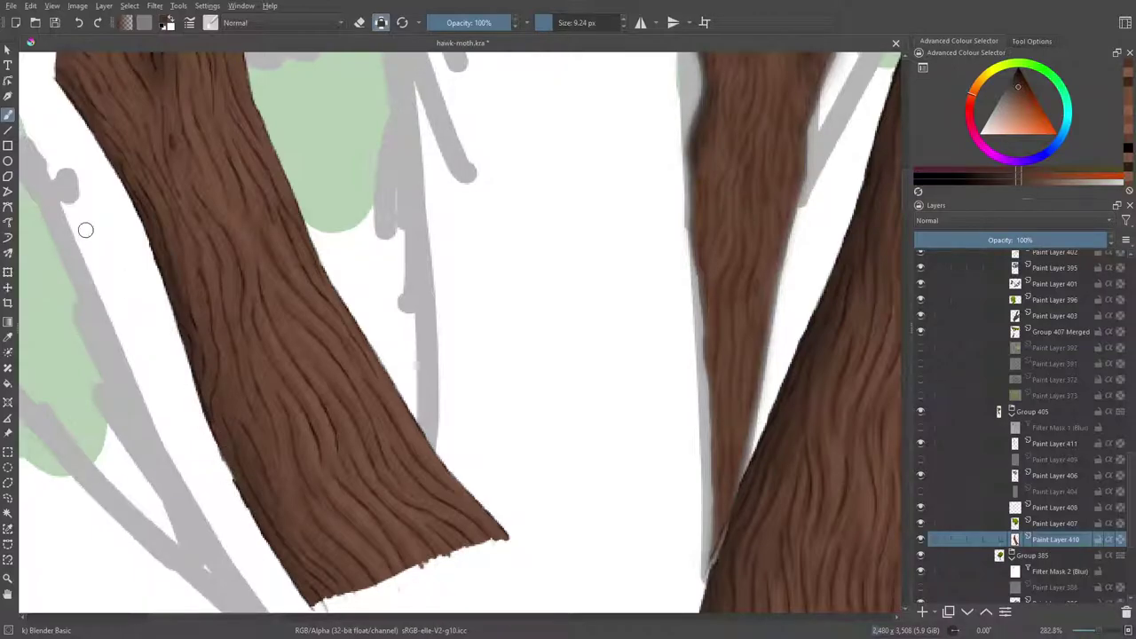
Trim the left trunk's outer edge with the Eraser Circle preset and refill it using Basic-1 at 0.60 px, with Preserve Alpha off.
key(e)
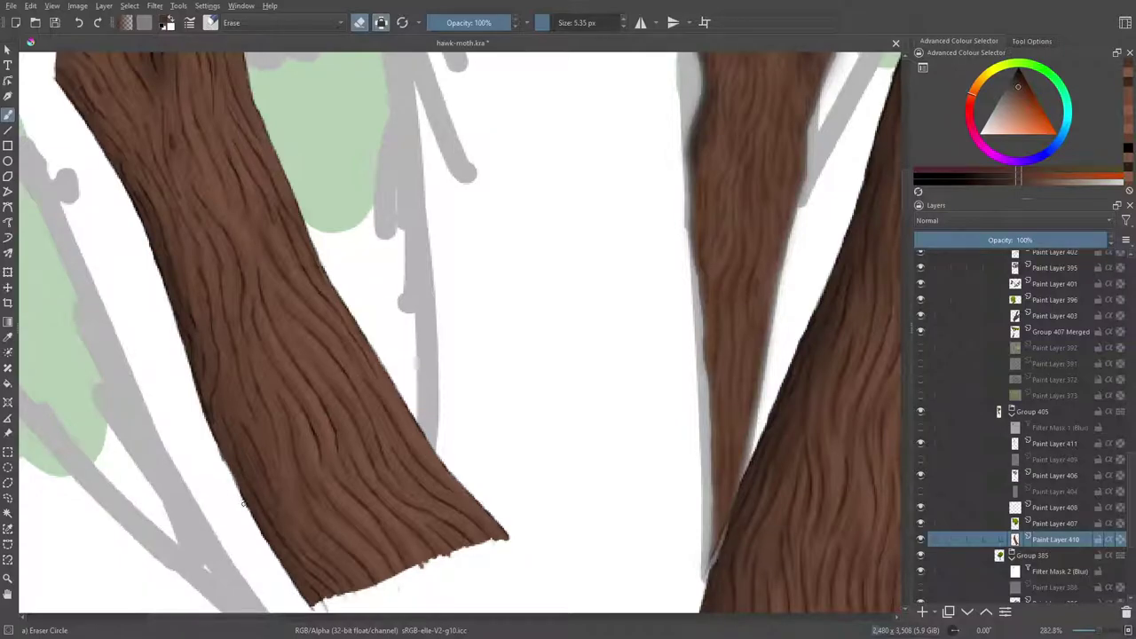
key(slash)
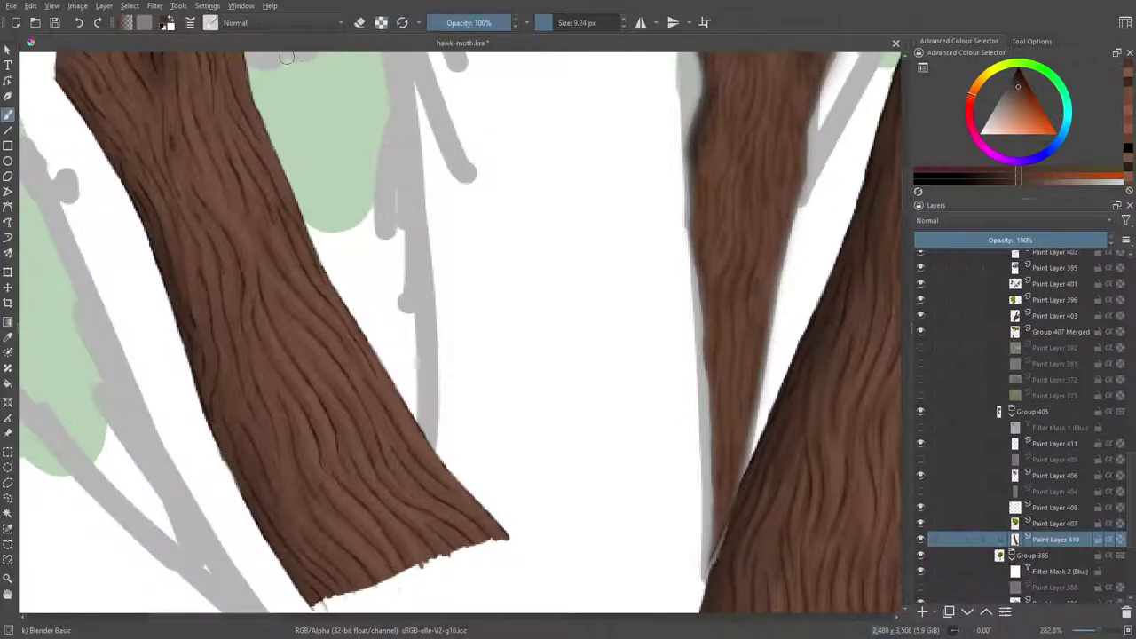
click(211, 23)
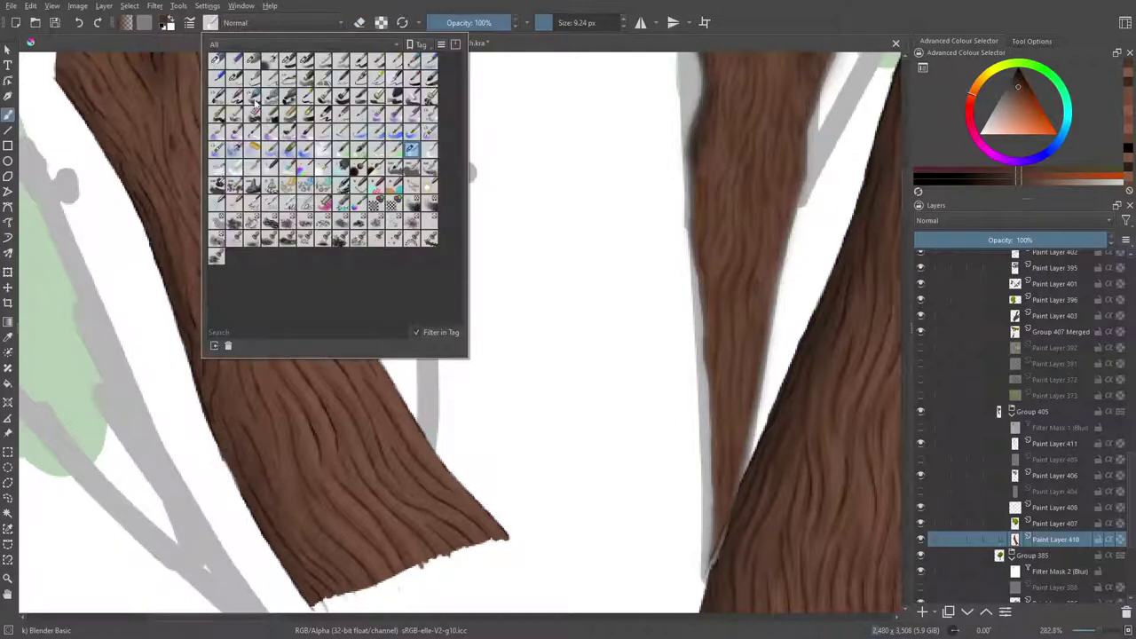
click(288, 65)
right_click(144, 227)
click(181, 482)
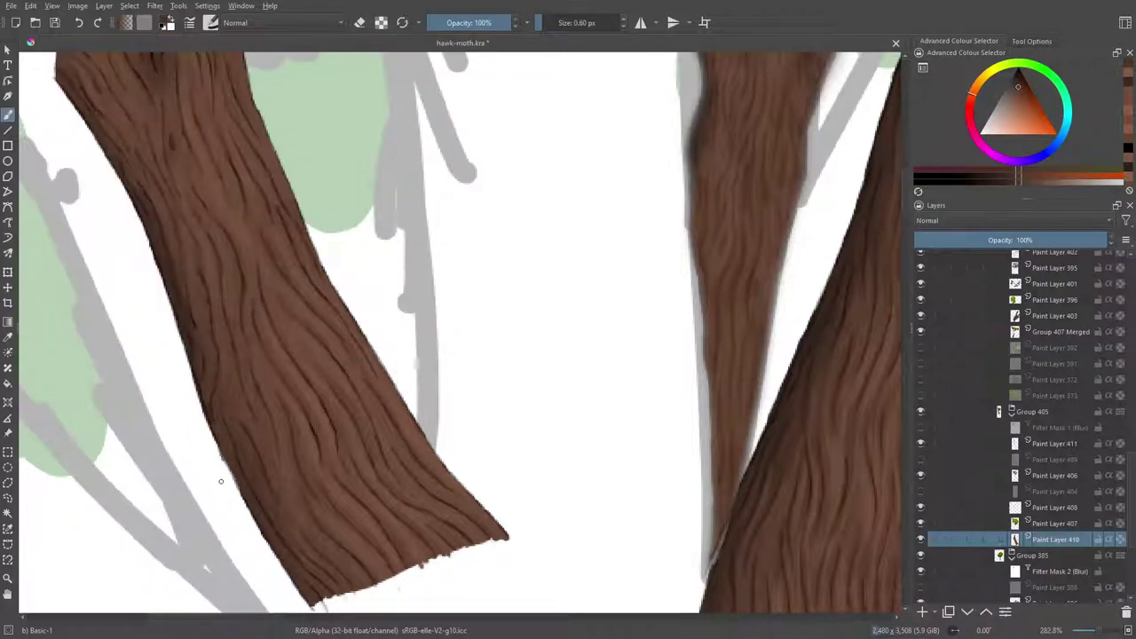
drag(222, 457, 242, 490)
Check the cleaned trunk edge and save hawk-moth.kra.
click(1096, 632)
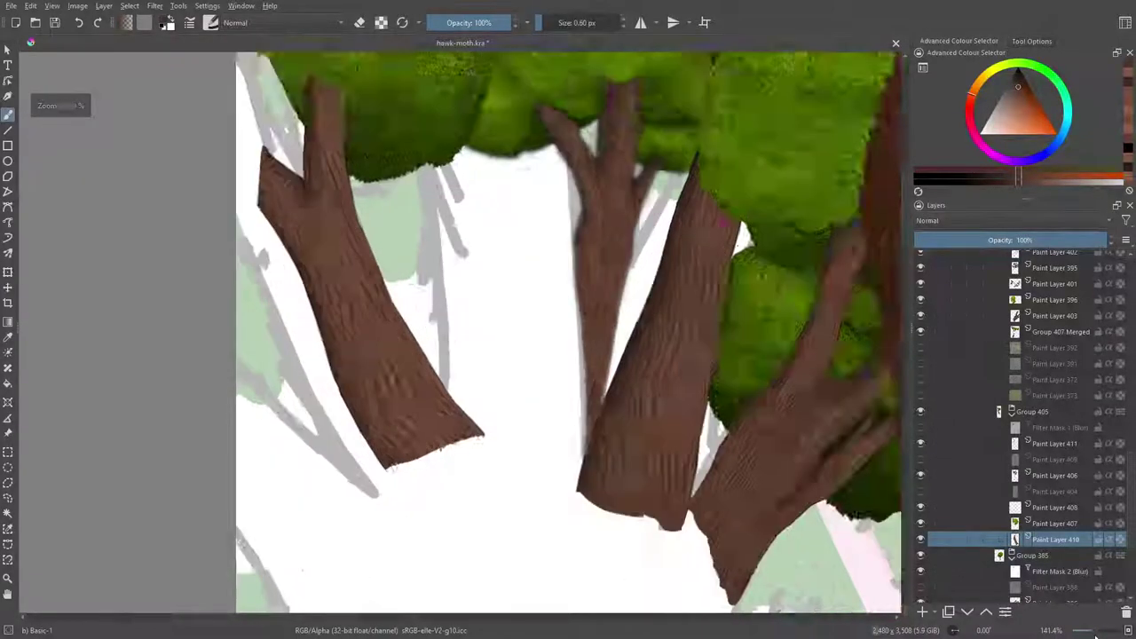
click(1103, 633)
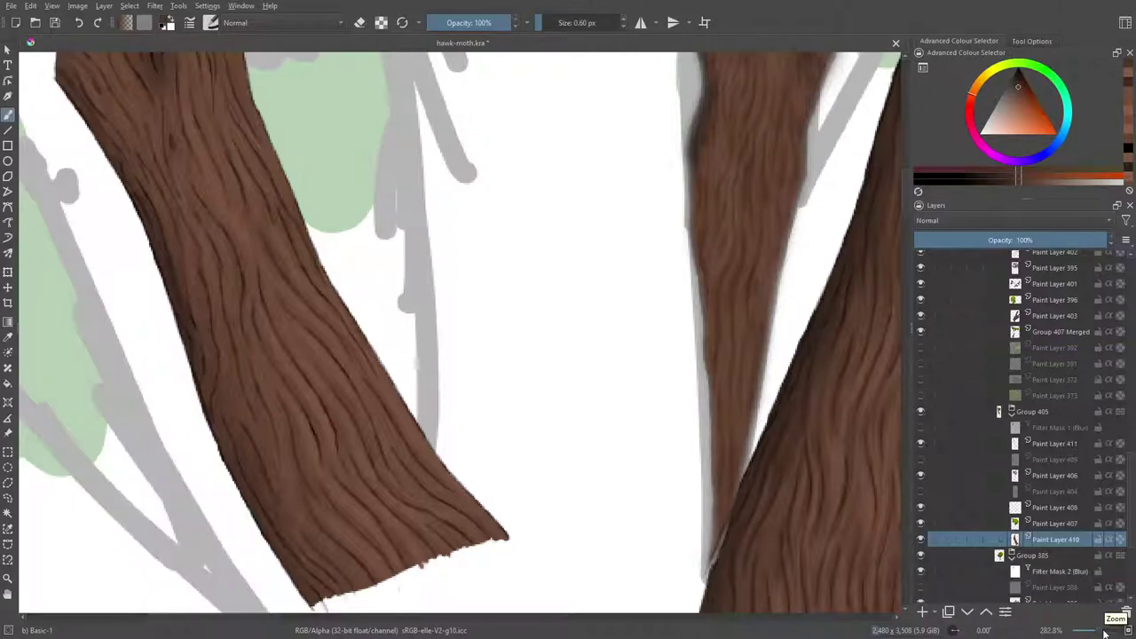
click(57, 26)
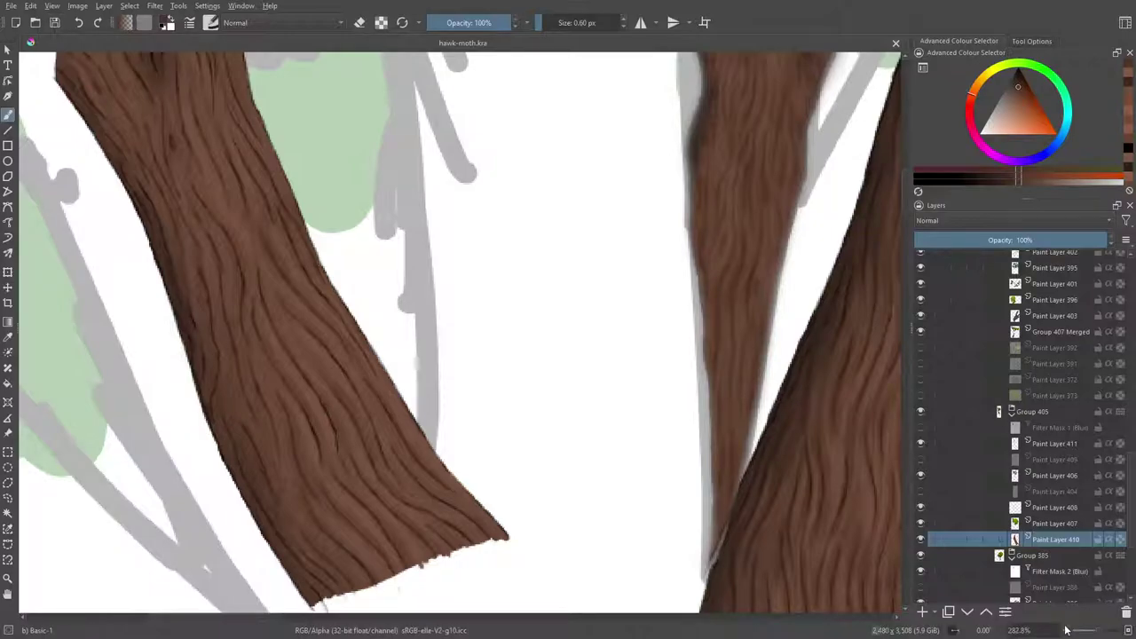
Show and hide Paint Layer 404 to compare its sketch lines with the painted left tree.
scroll(1097, 632, down, 5)
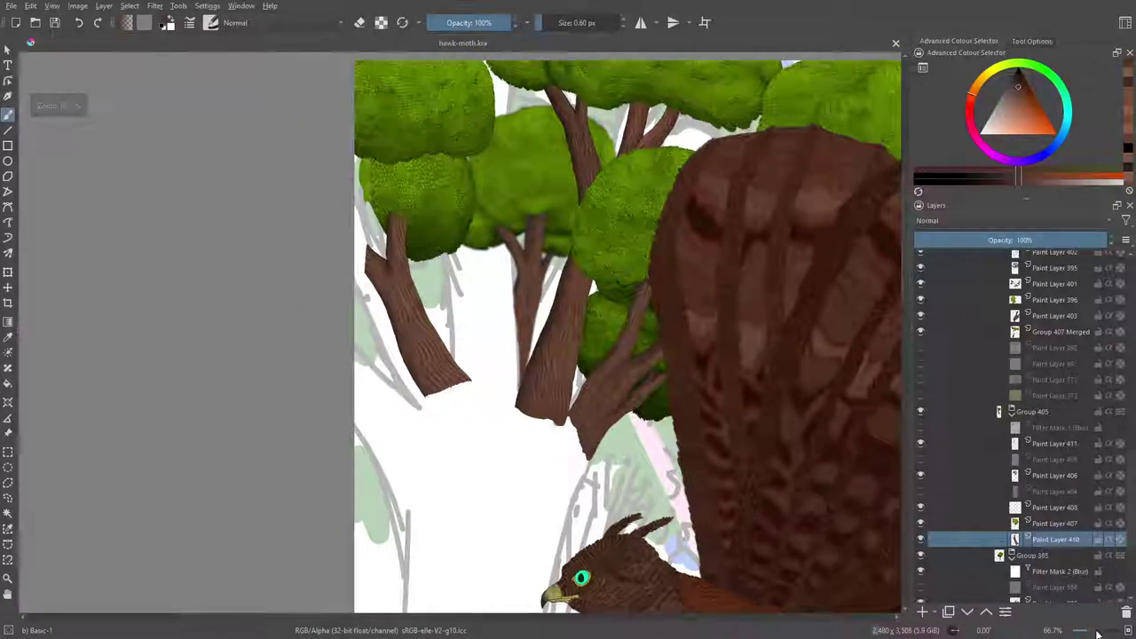
scroll(1097, 632, up, 1)
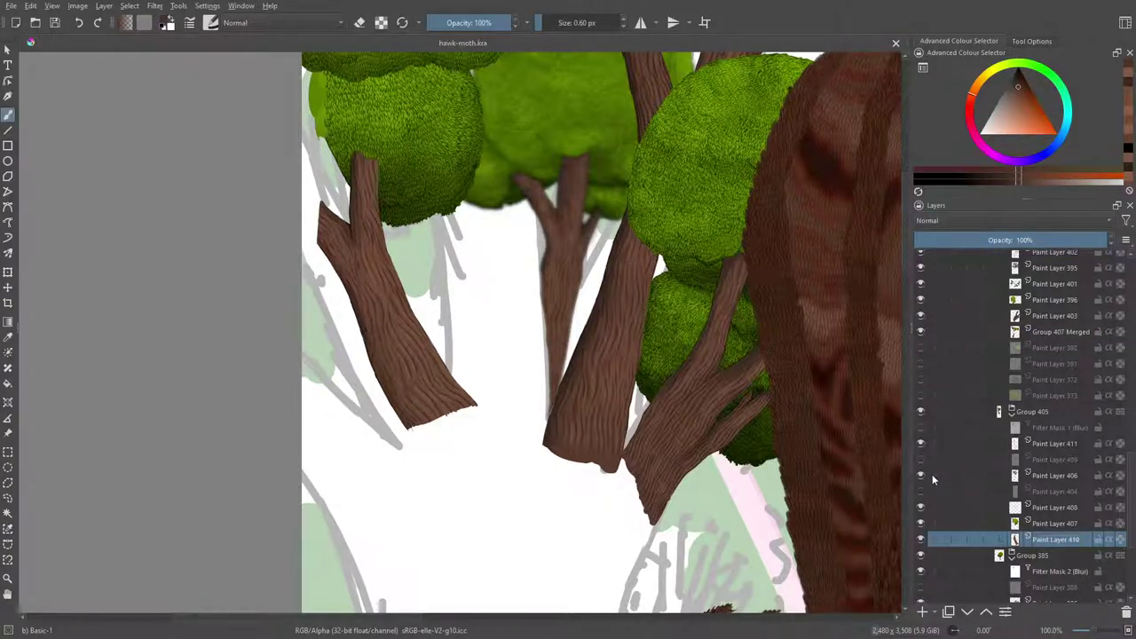
click(921, 492)
click(920, 492)
click(920, 493)
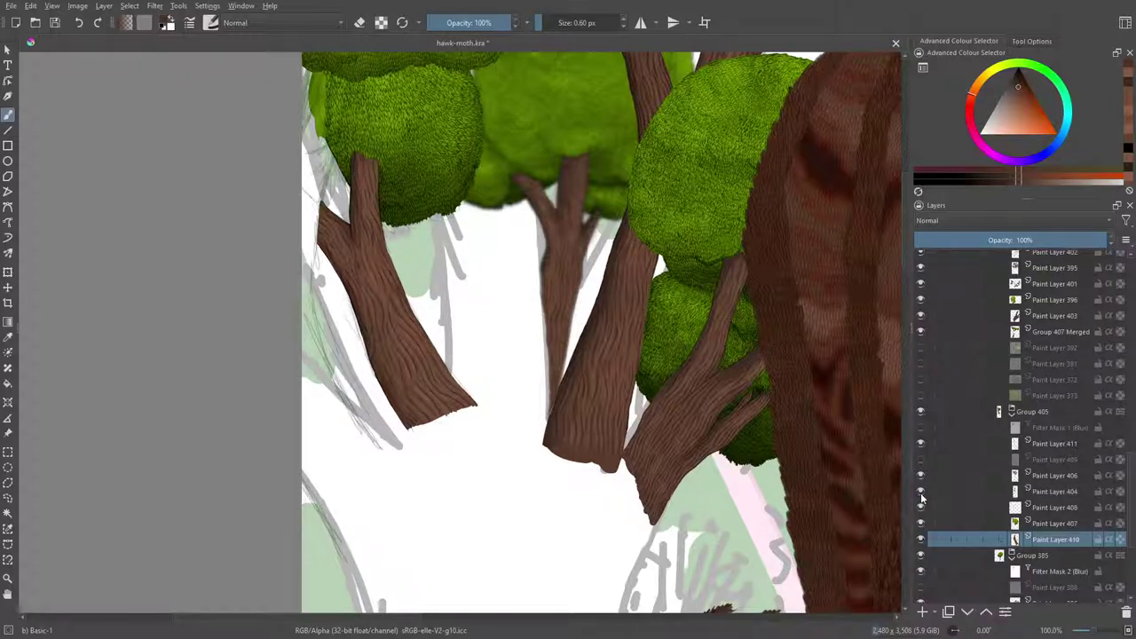
click(921, 493)
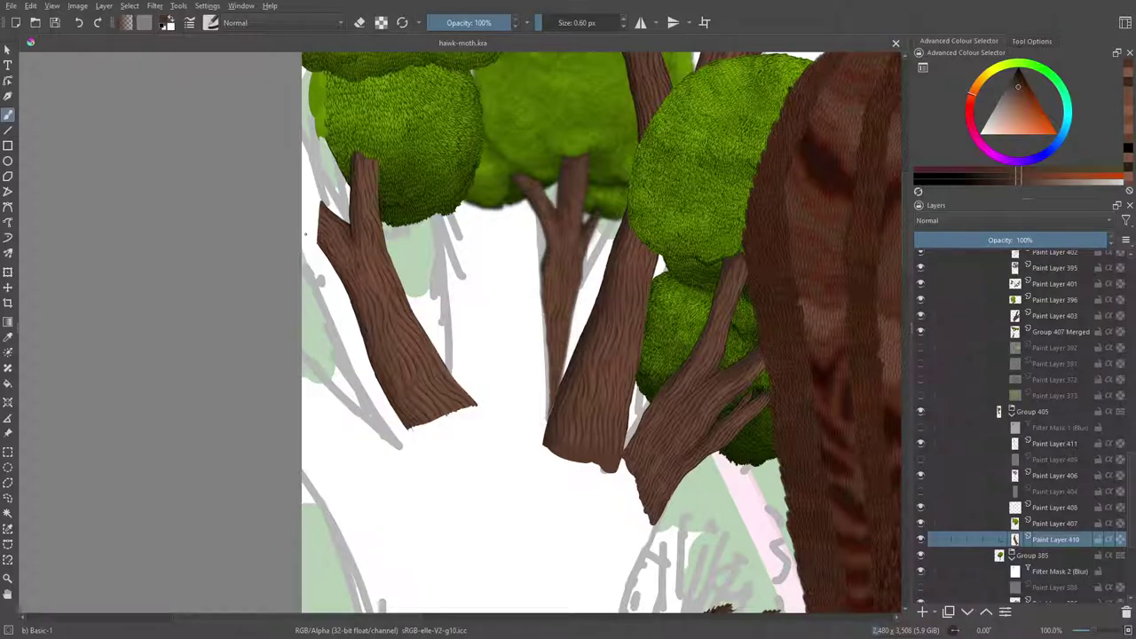
Save the document and quit the application.
click(39, 26)
click(965, 9)
click(11, 8)
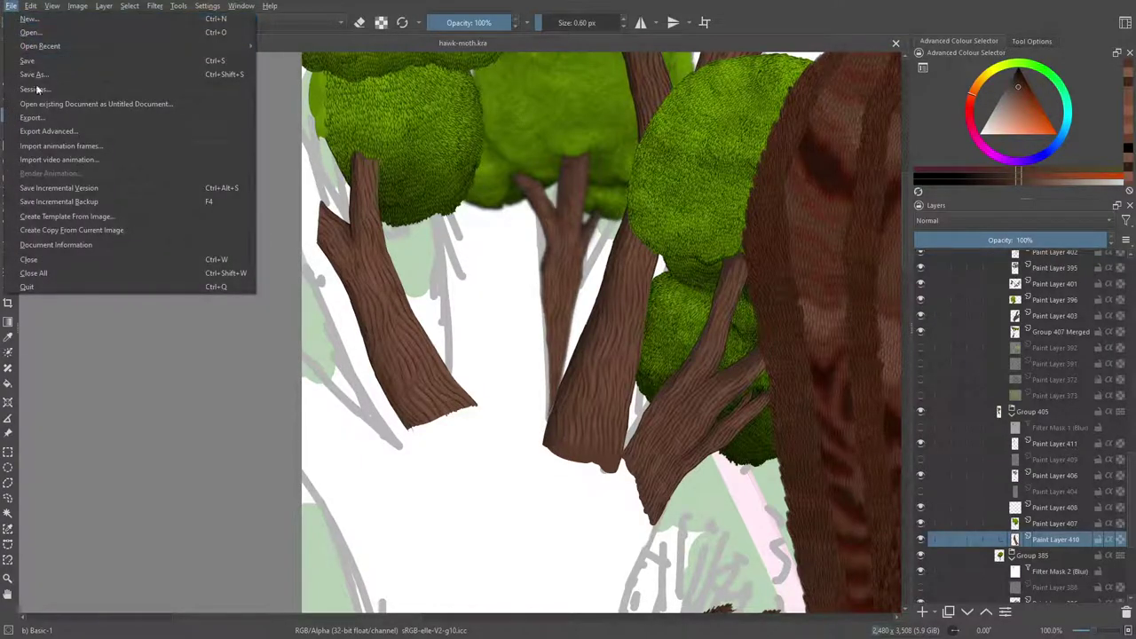
click(47, 286)
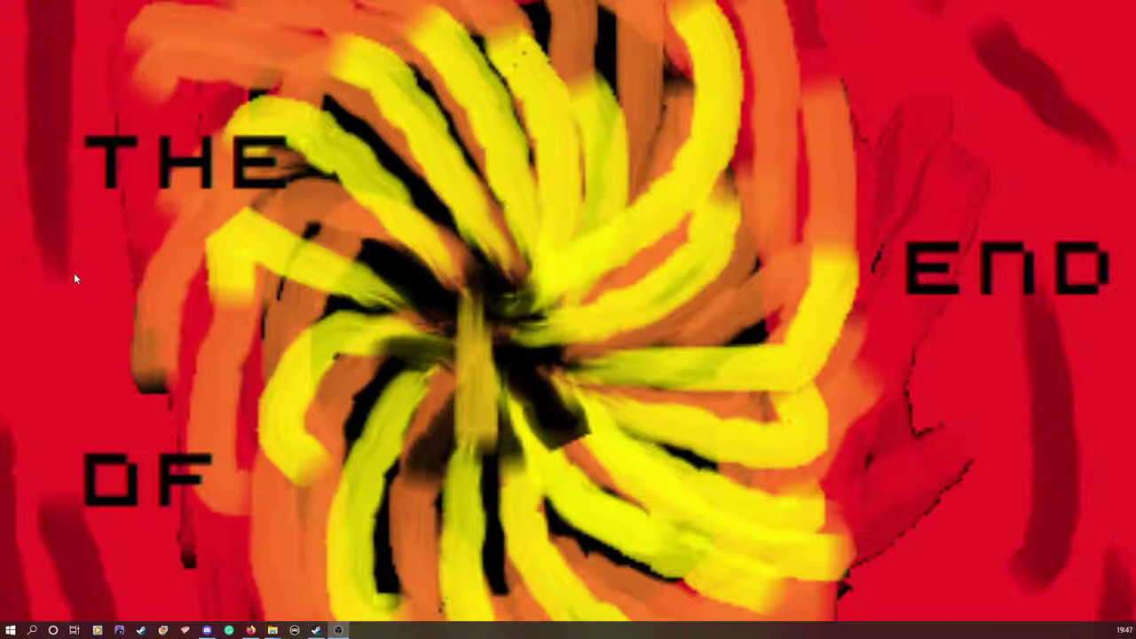